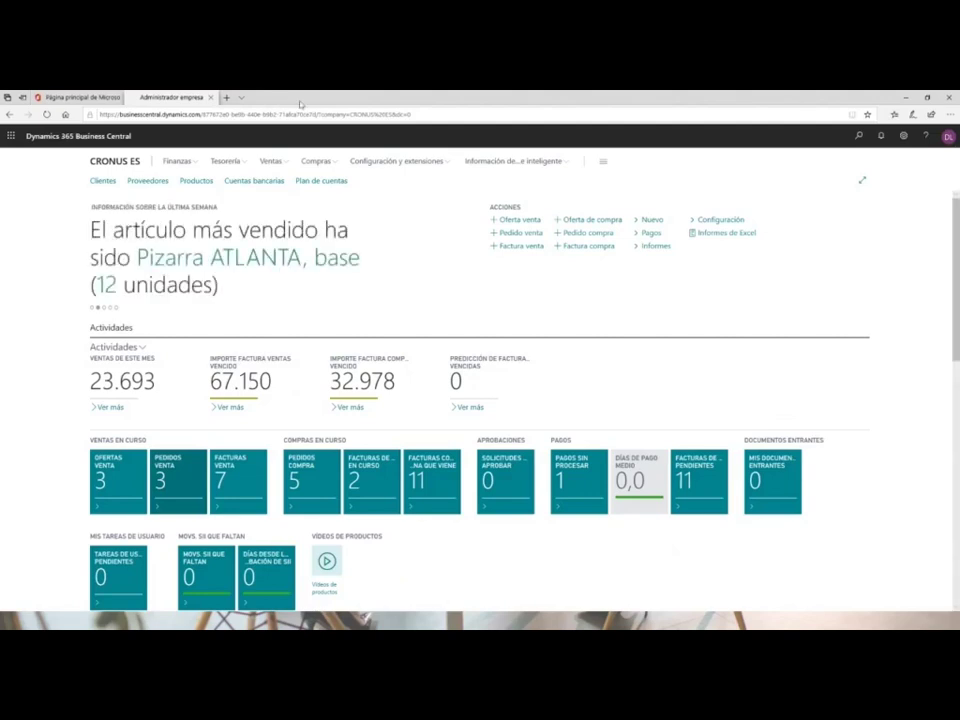
# Search for "conf com" and open the Conf. compras y pagos setup page.
pyautogui.click(878, 137)
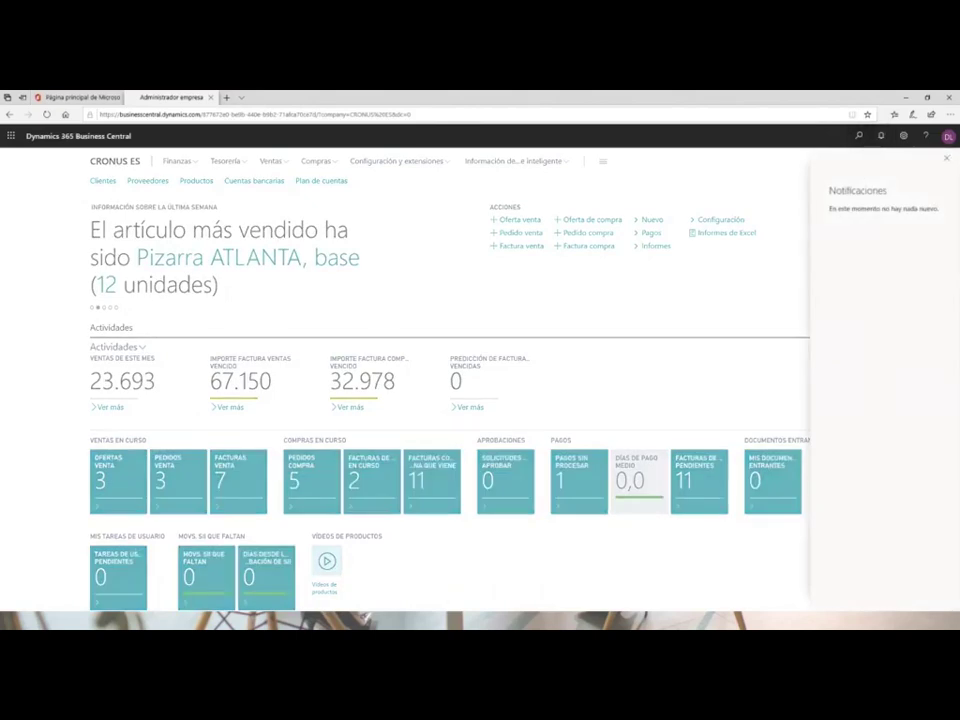
pyautogui.click(858, 137)
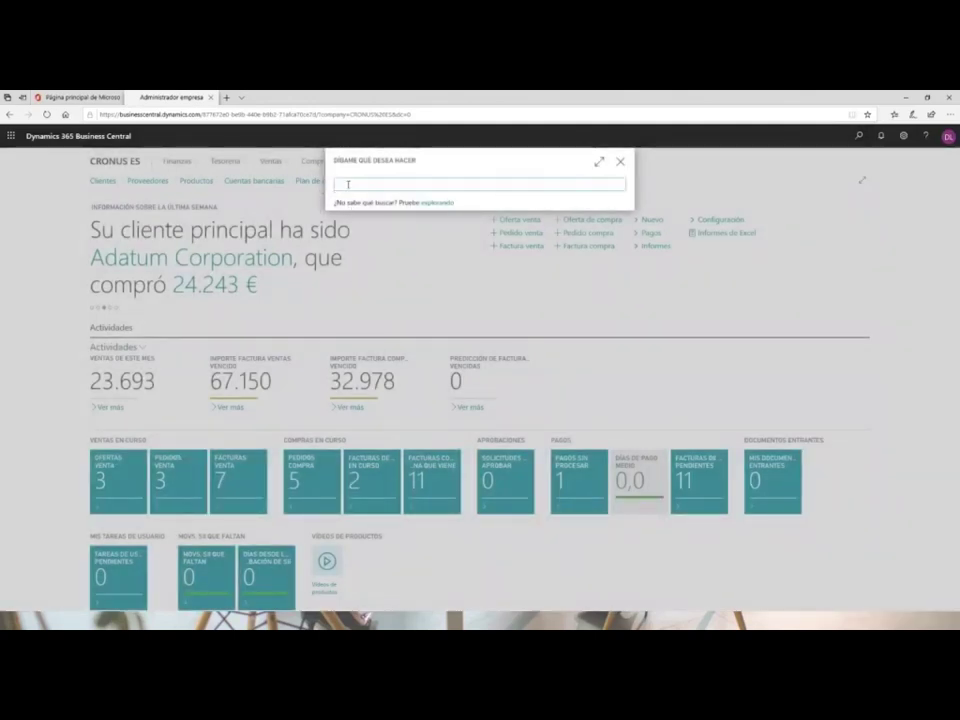
pyautogui.write('conf com')
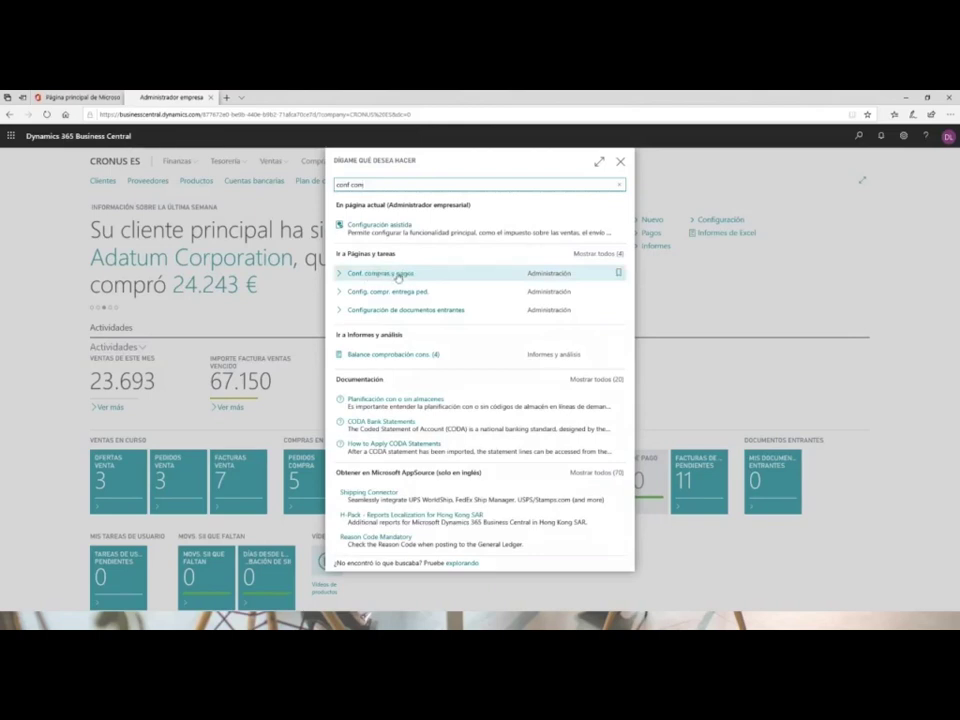
pyautogui.click(373, 275)
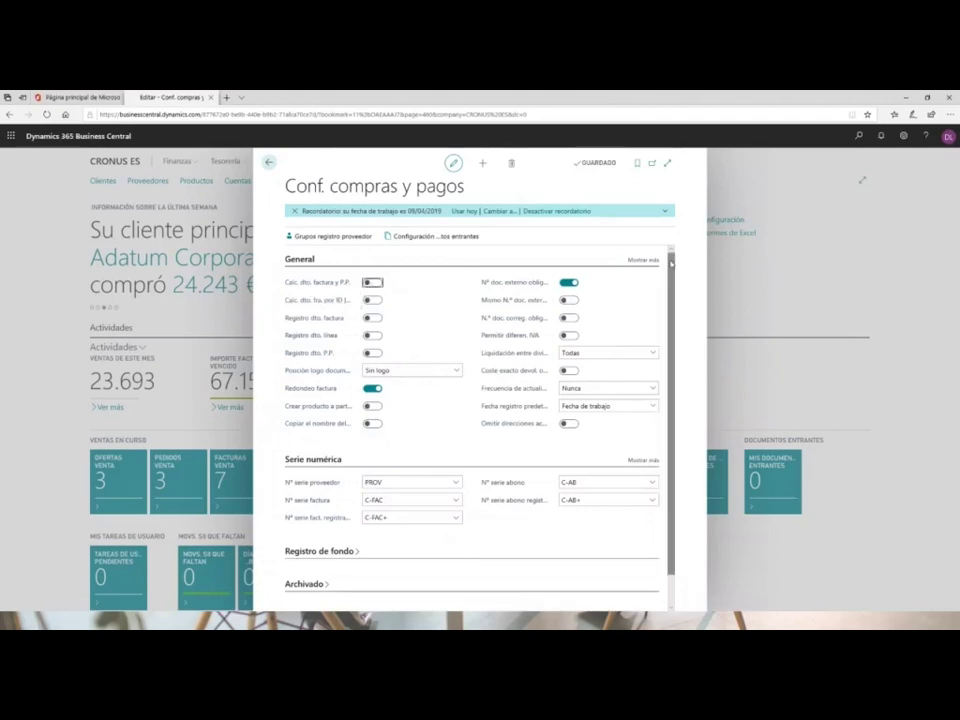
# Show all fields of the General section and set the logo position on documents to Centro.
pyautogui.click(630, 261)
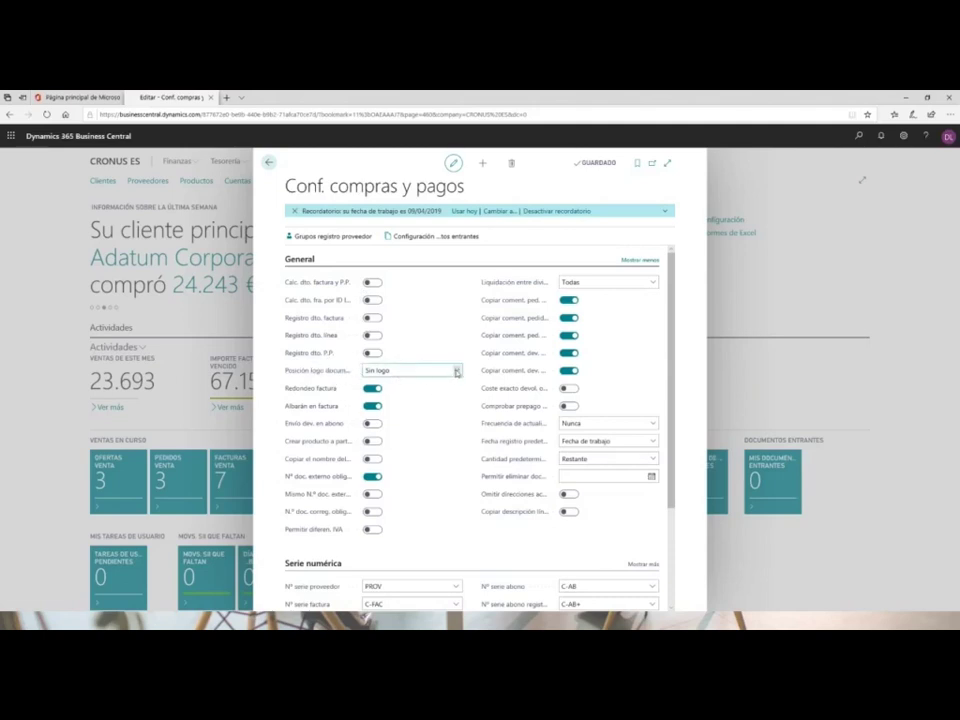
pyautogui.click(457, 372)
pyautogui.click(387, 386)
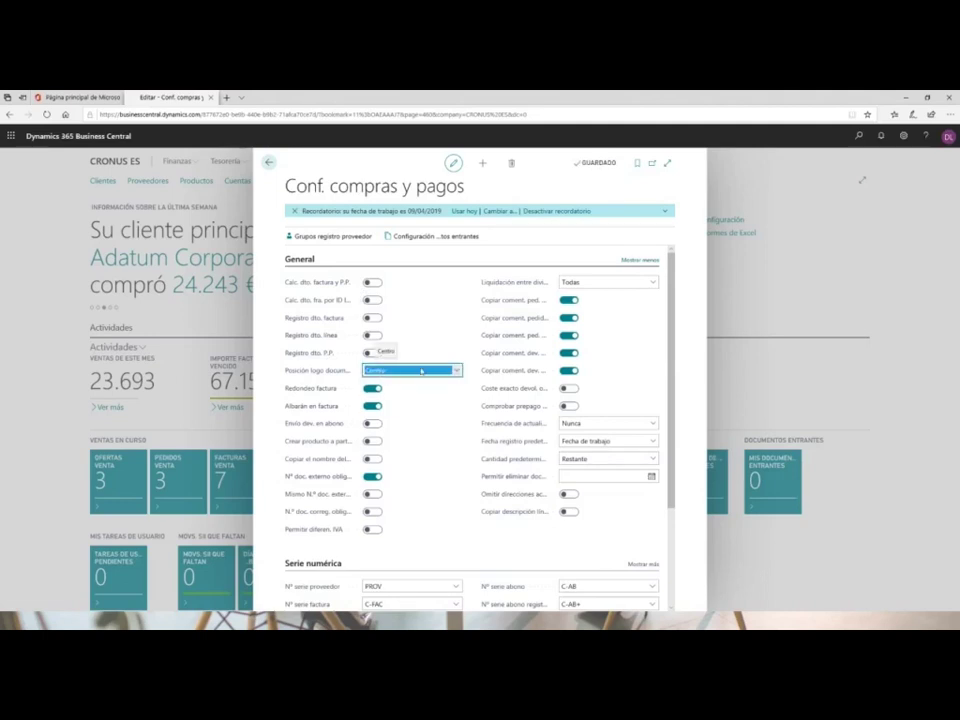
# Switch the N.º doc. correg. obligatorio option on and back off in the General section.
pyautogui.click(373, 513)
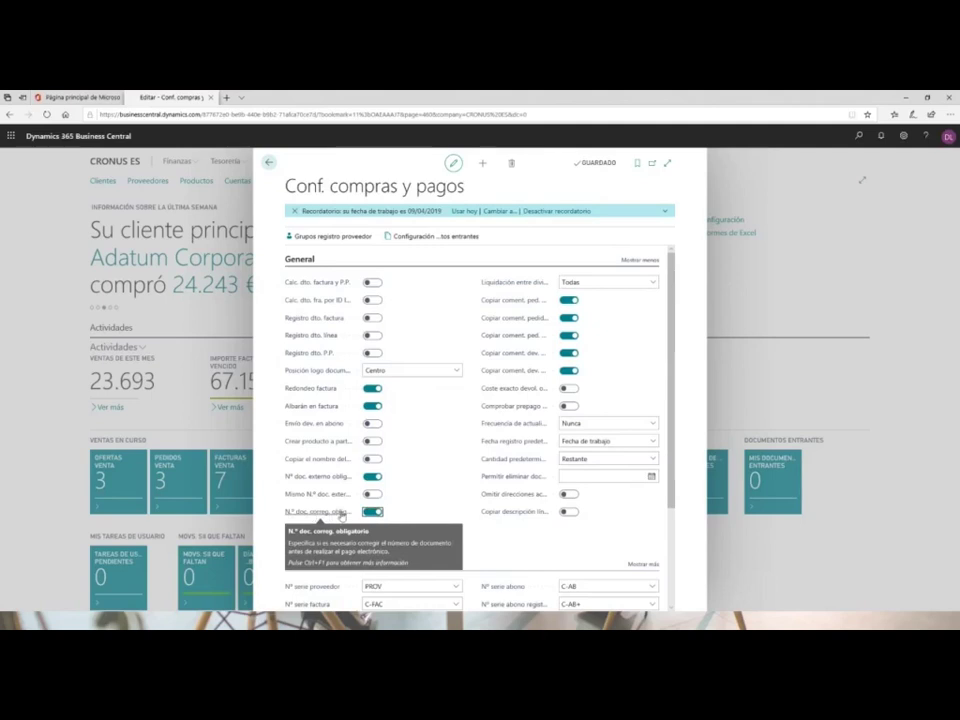
pyautogui.click(372, 512)
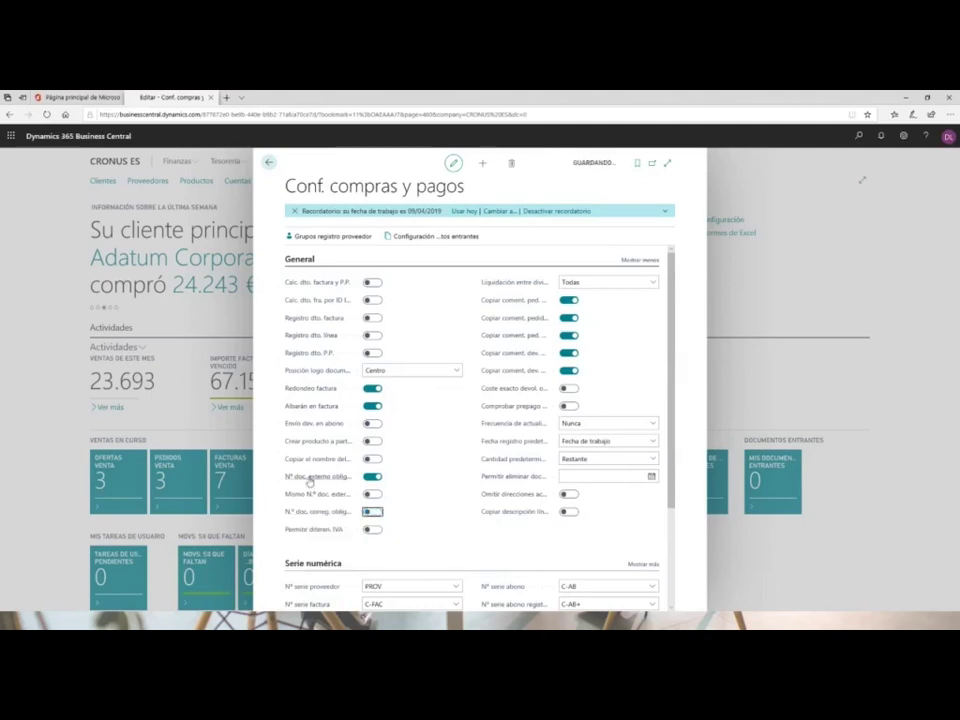
pyautogui.moveTo(325, 481)
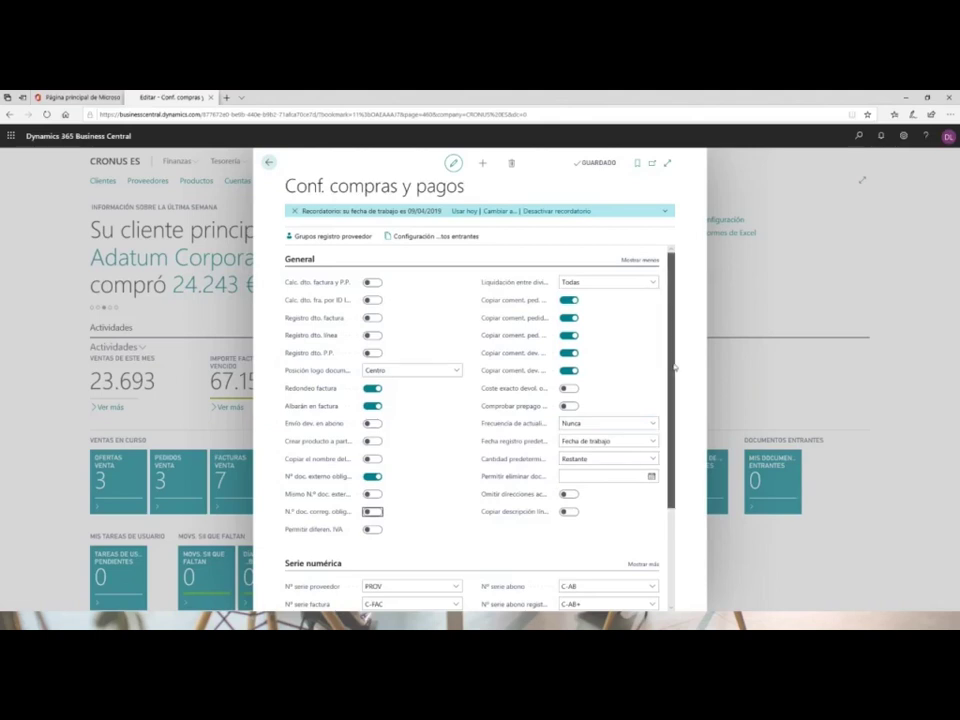
# Review the invoice number series in the Serie numérica section and show all of its fields.
pyautogui.scroll(-3, 640, 370)
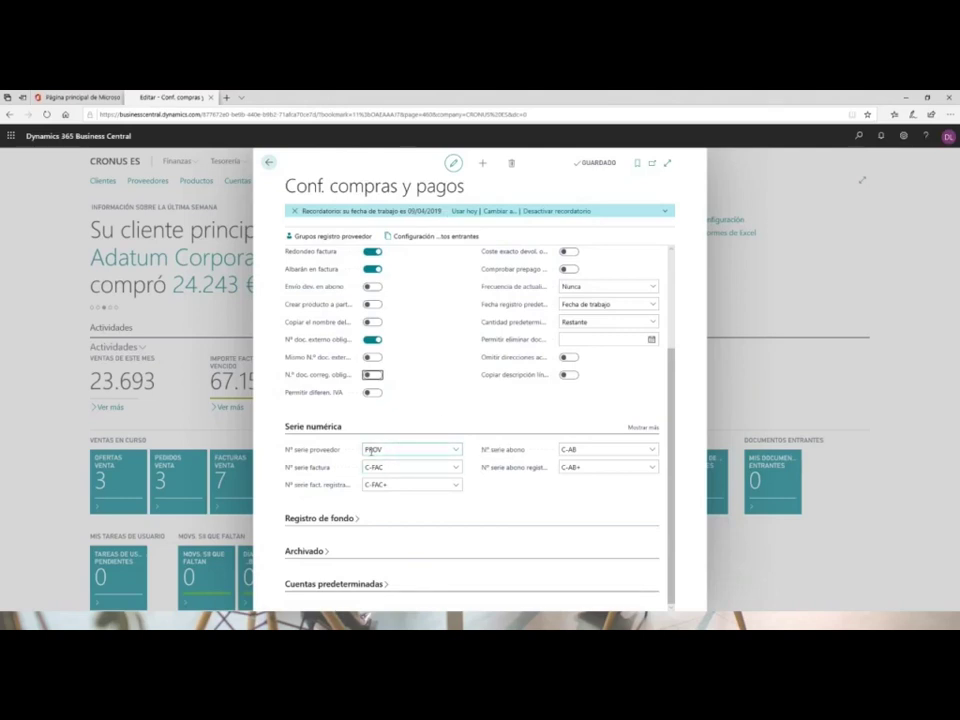
pyautogui.click(378, 468)
pyautogui.click(372, 485)
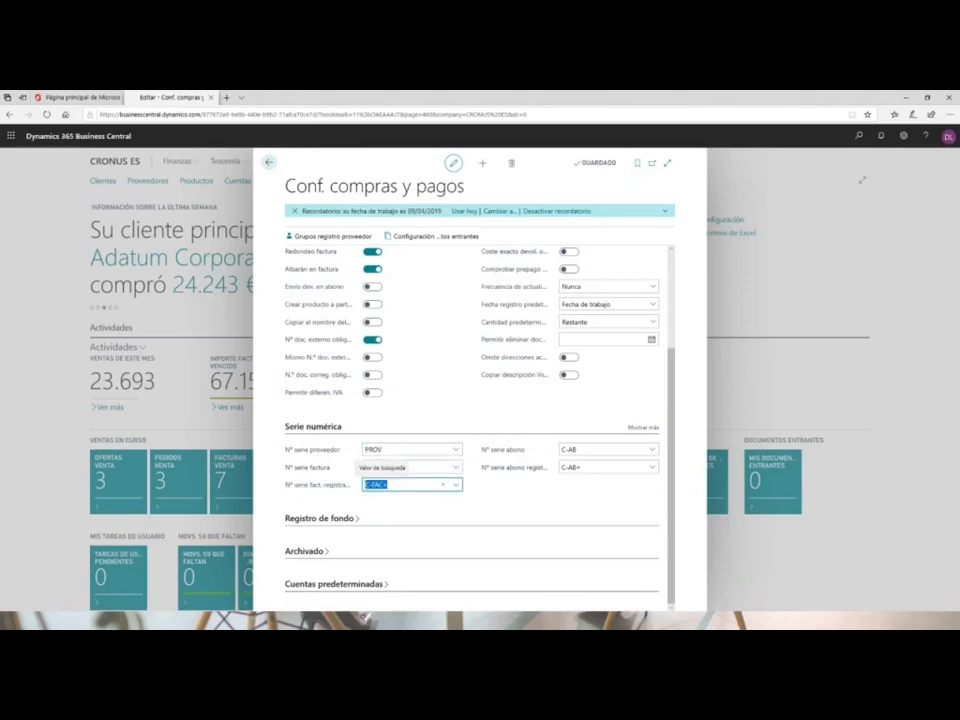
pyautogui.click(643, 429)
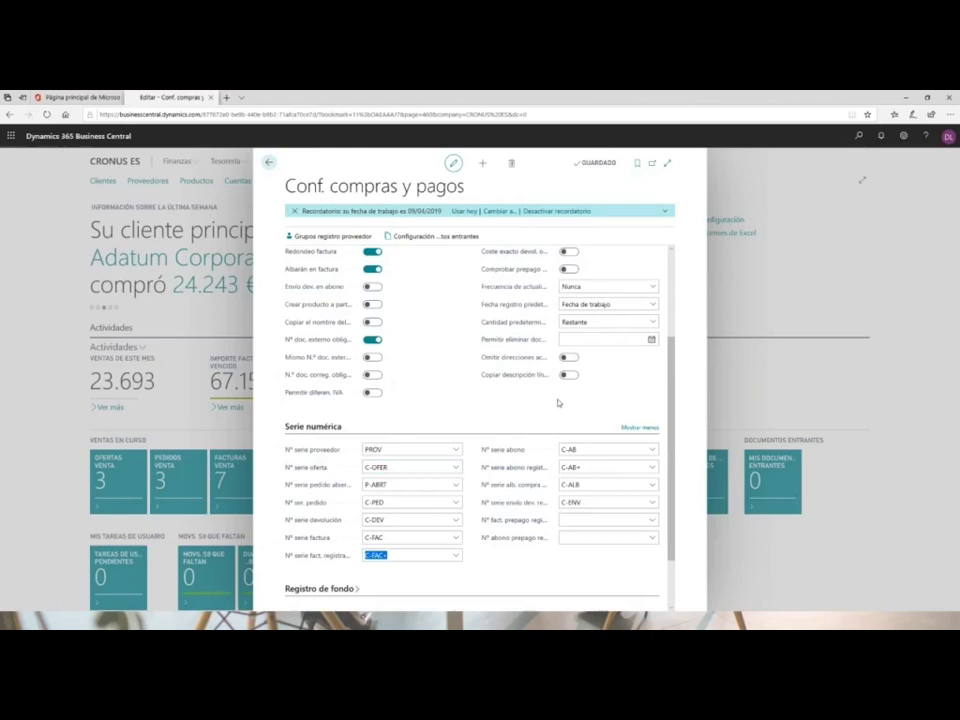
# Expand the Archivado and Cuentas predeterminadas sections and review the archiving and default account settings.
pyautogui.scroll(-1, 500, 350)
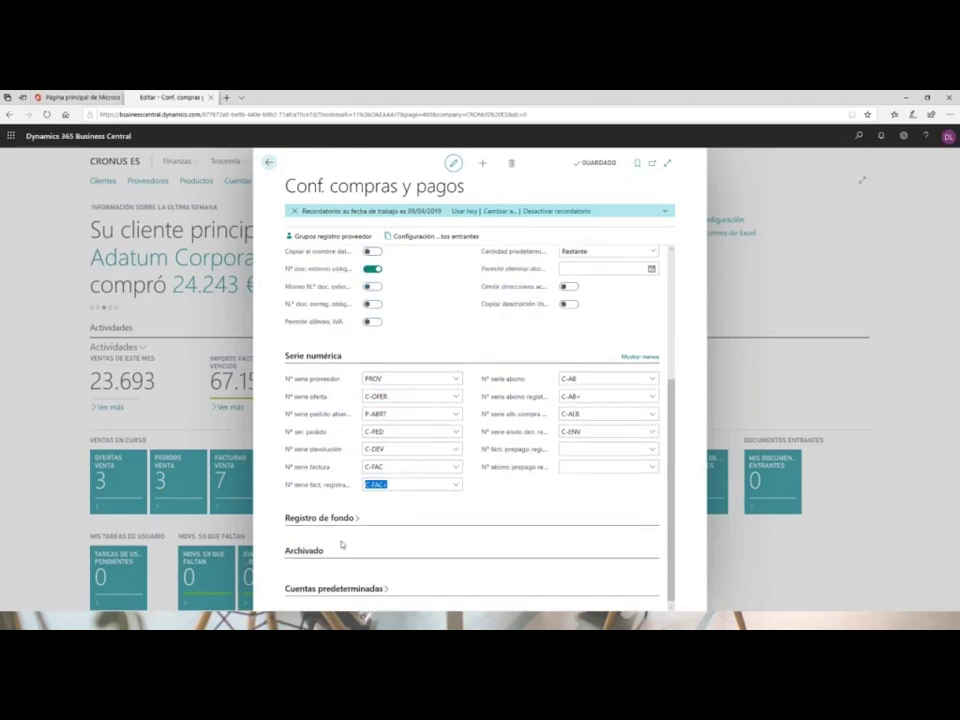
pyautogui.click(303, 551)
pyautogui.scroll(-1, 676, 447)
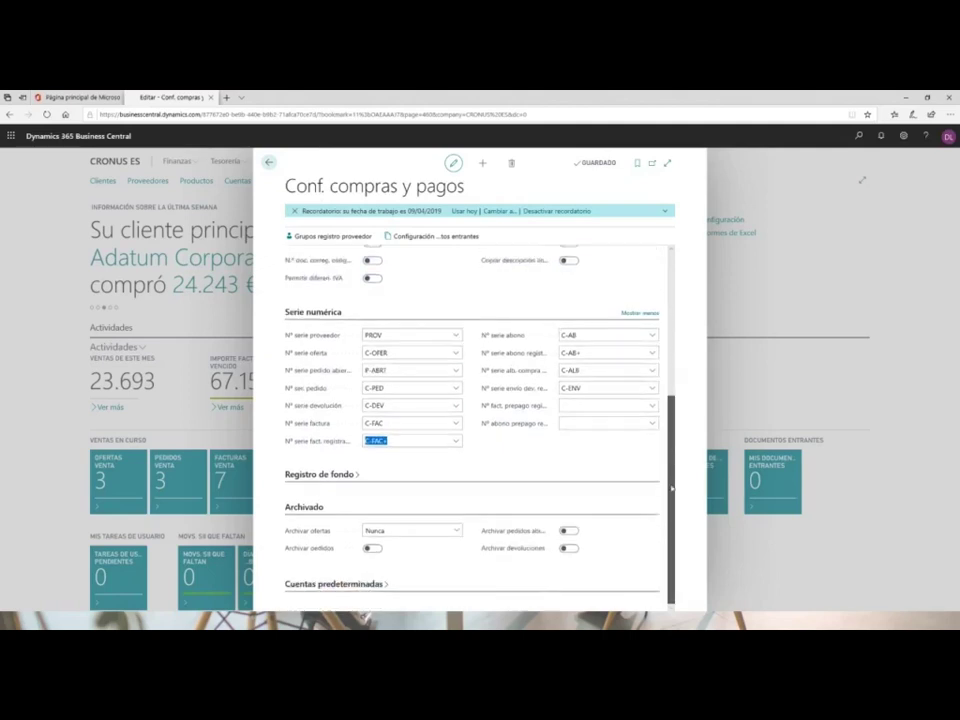
pyautogui.moveTo(352, 441)
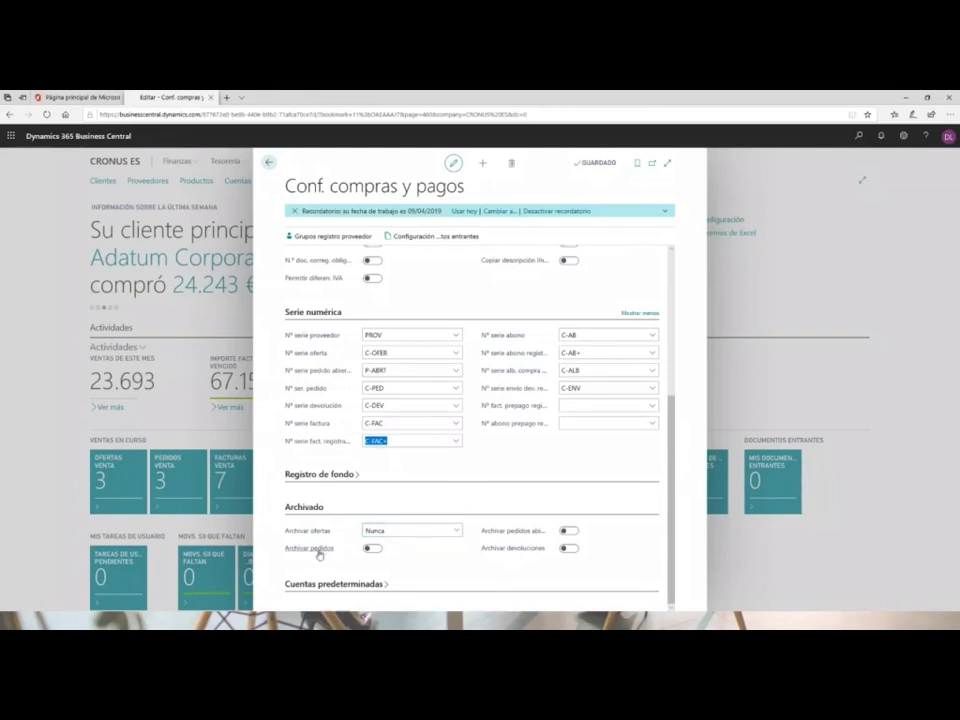
pyautogui.moveTo(340, 553)
pyautogui.moveTo(309, 557)
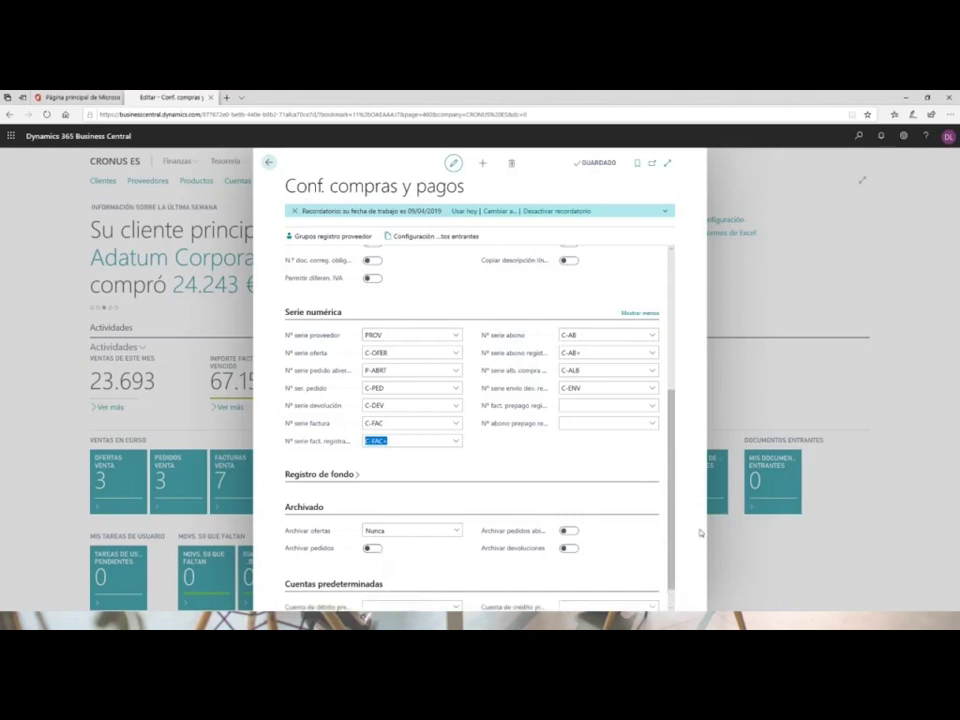
pyautogui.scroll(-1, 411, 593)
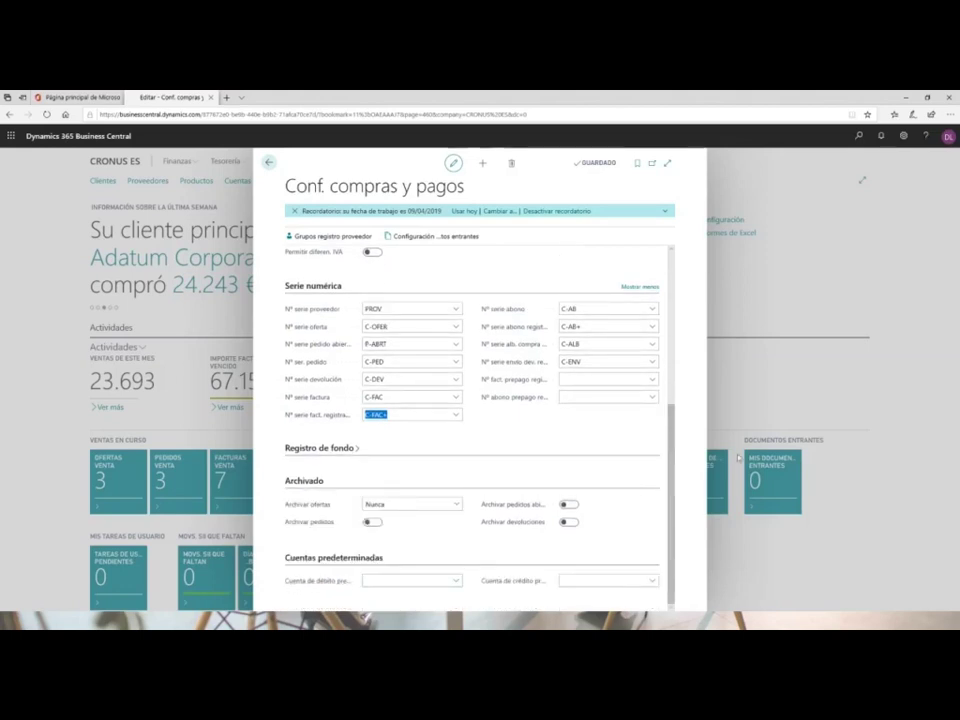
pyautogui.scroll(10, 658, 300)
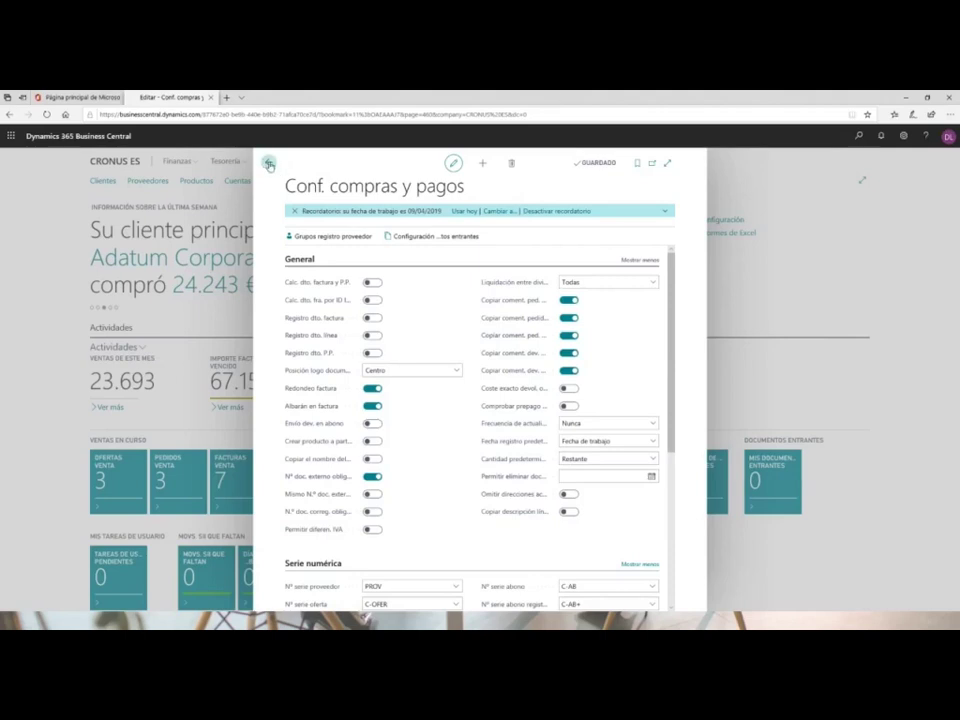
# Close the purchases setup page, open the Productos list and browse its product tiles.
pyautogui.click(746, 171)
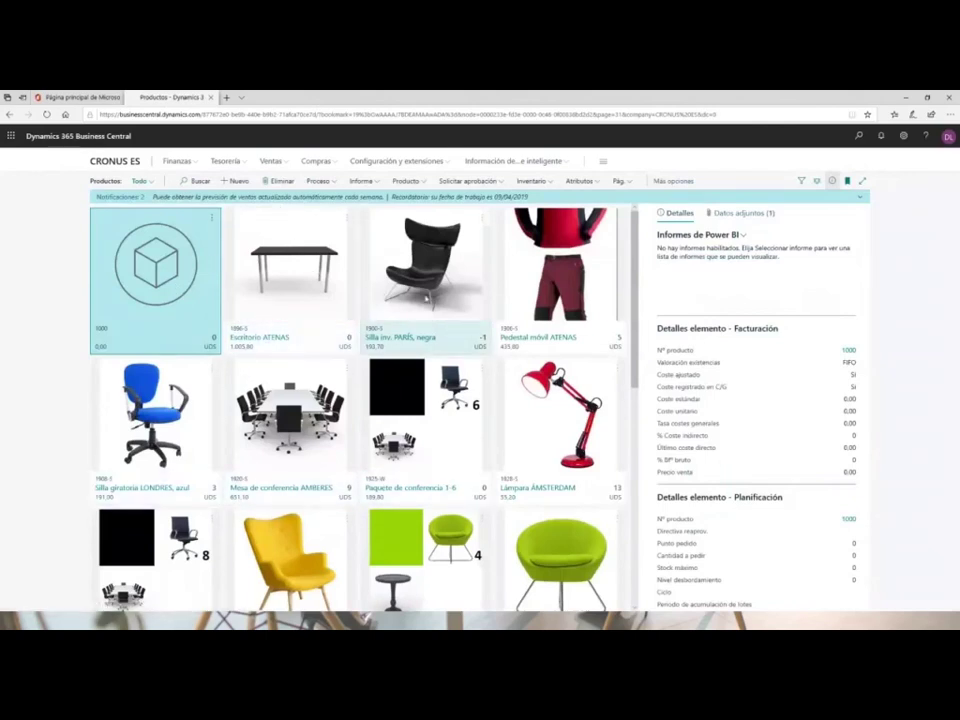
pyautogui.scroll(-2, 637, 393)
pyautogui.moveTo(637, 395); pyautogui.dragTo(624, 371)
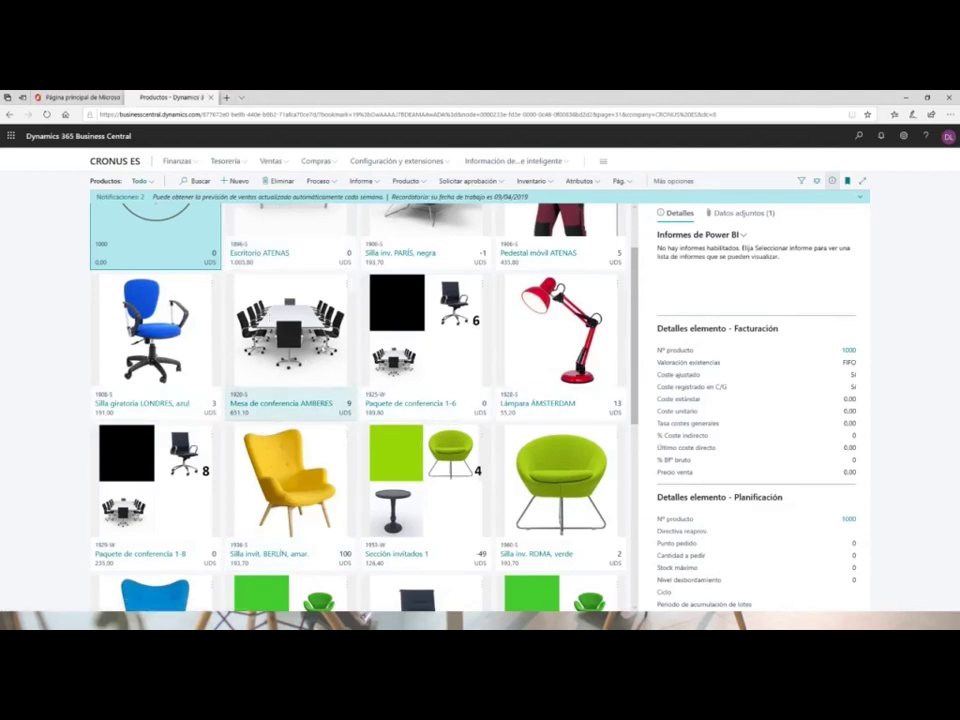
# Change the Productos layout from large icons to Lista and hide the details pane.
pyautogui.click(817, 183)
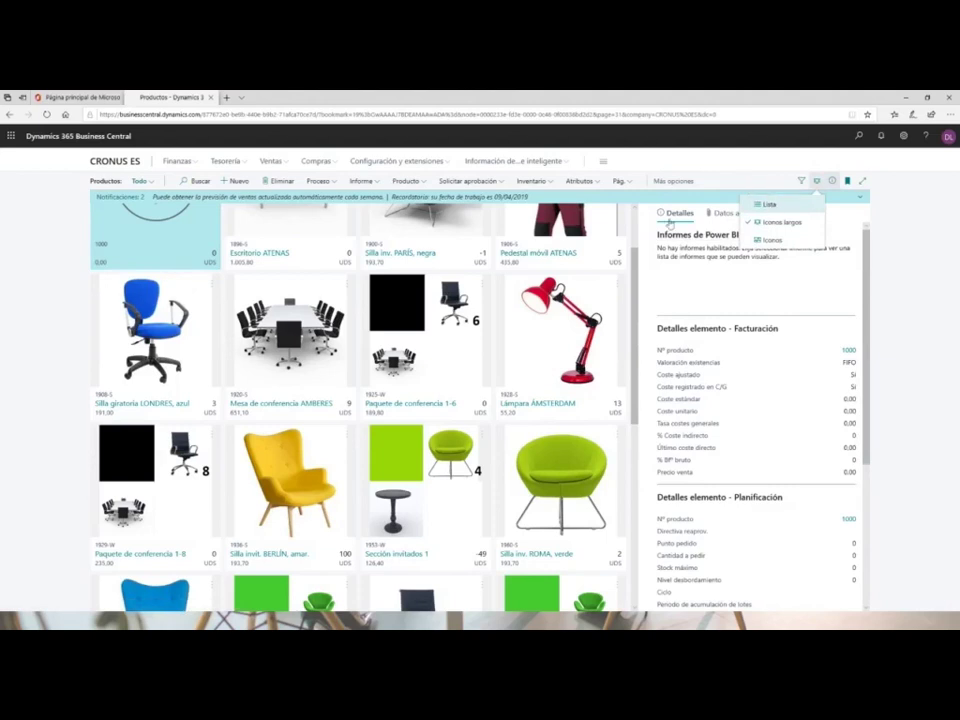
pyautogui.click(768, 204)
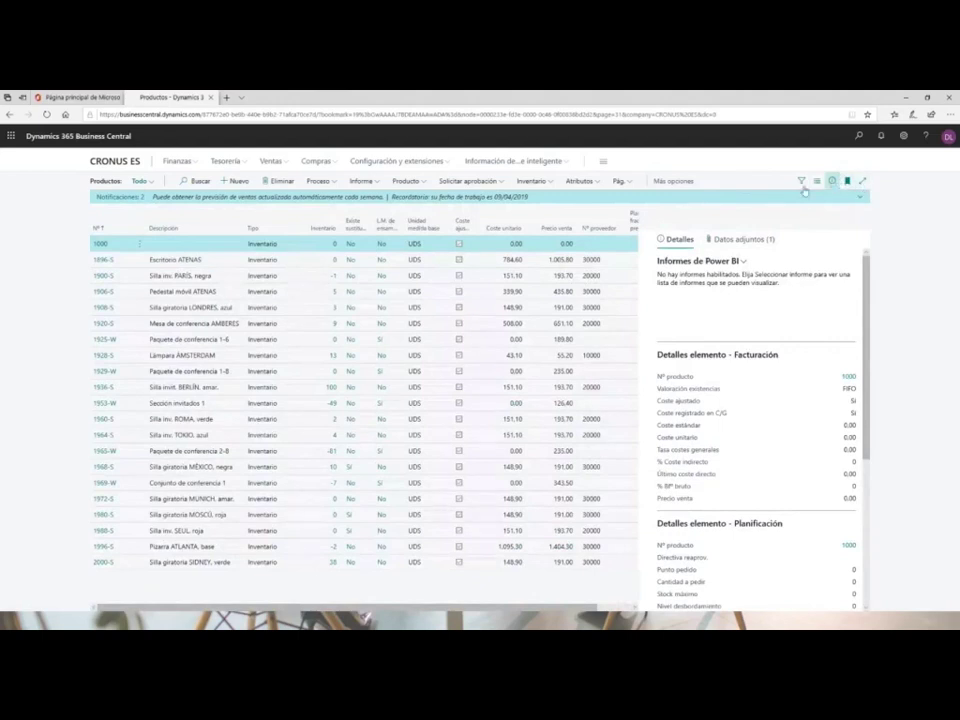
pyautogui.click(845, 181)
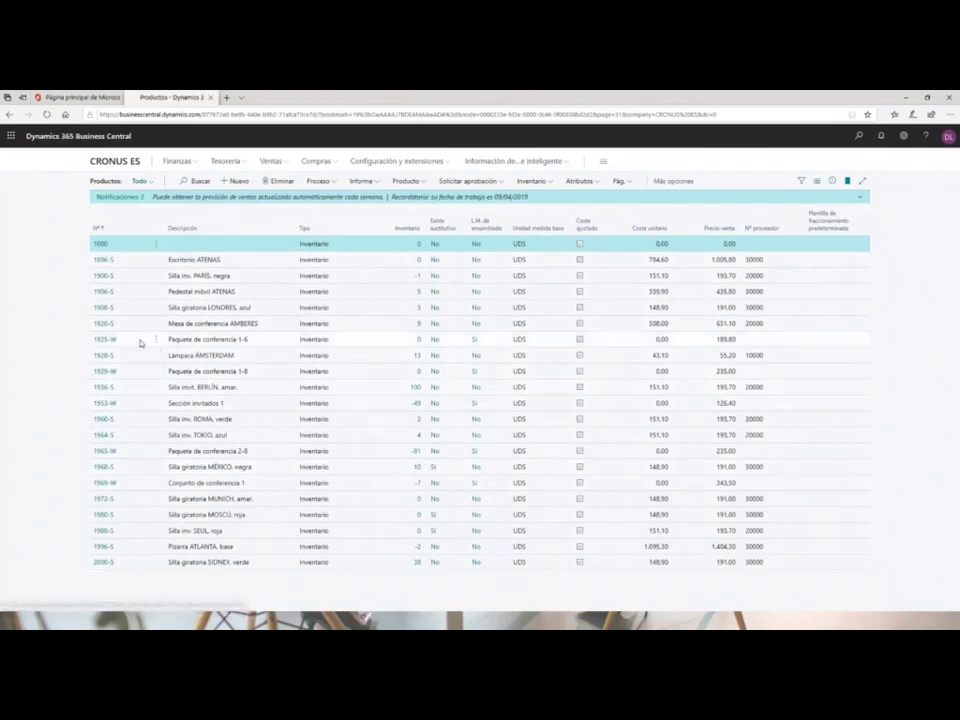
# Open the product card of 1900-S, Silla inv. PARÍS, negra, and show all fields of its Producto section.
pyautogui.click(104, 277)
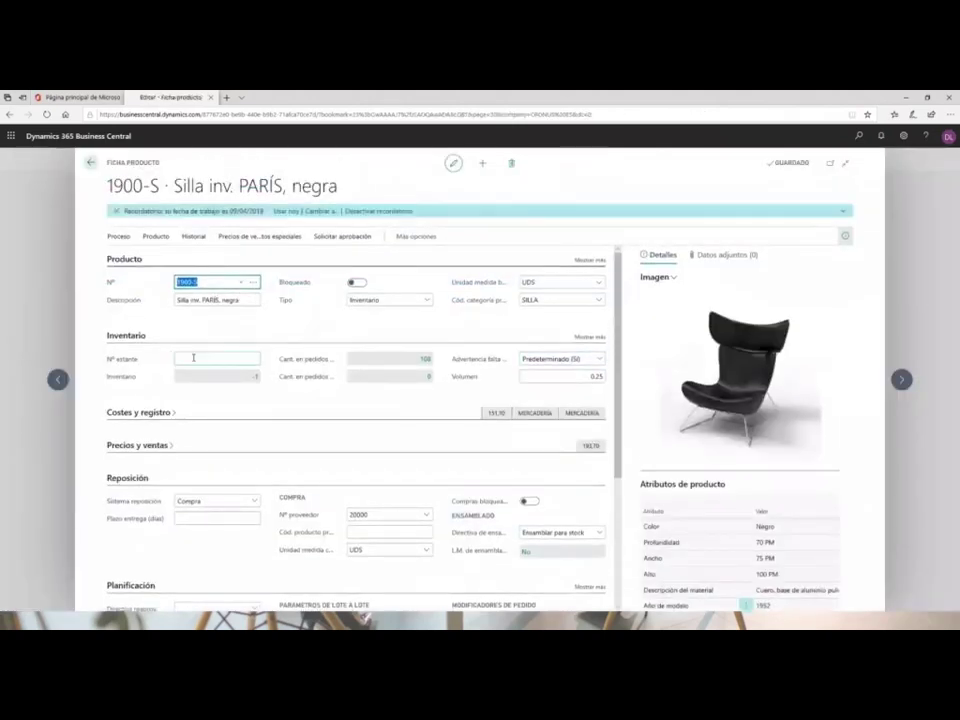
pyautogui.click(591, 261)
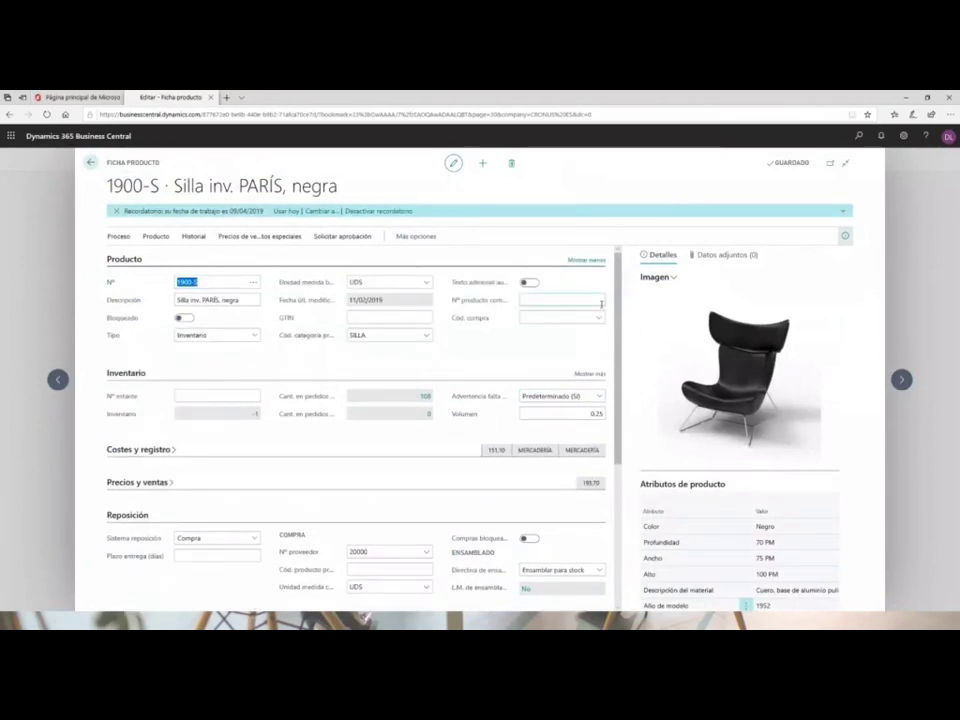
pyautogui.click(595, 262)
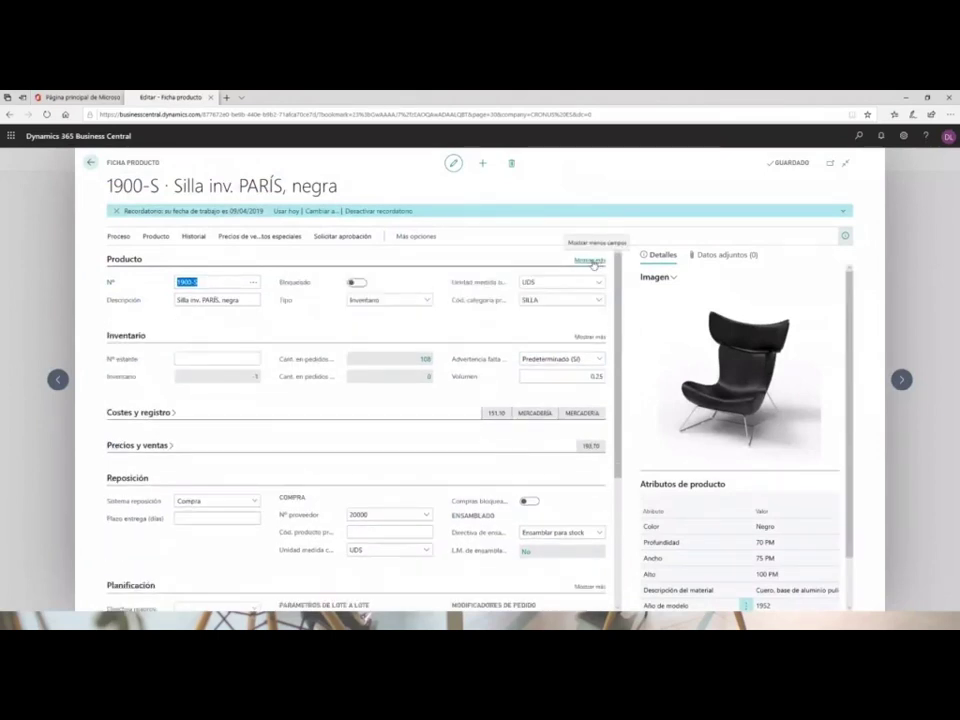
pyautogui.click(590, 262)
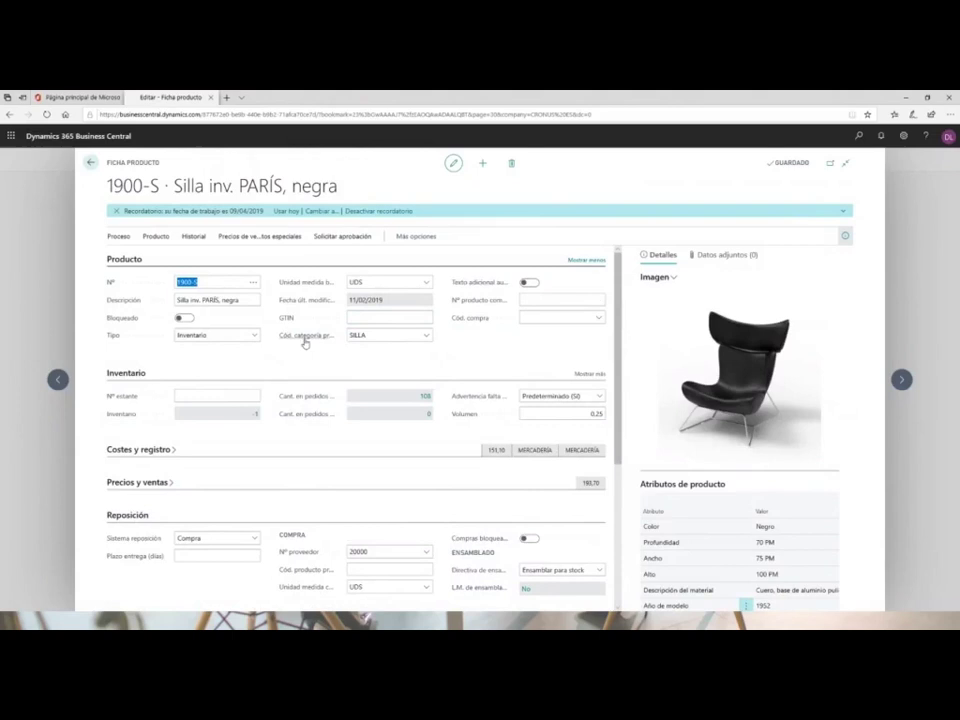
# Examine the product category code field and the full list of product attributes for the PARÍS chair.
pyautogui.moveTo(347, 343)
pyautogui.click(426, 336)
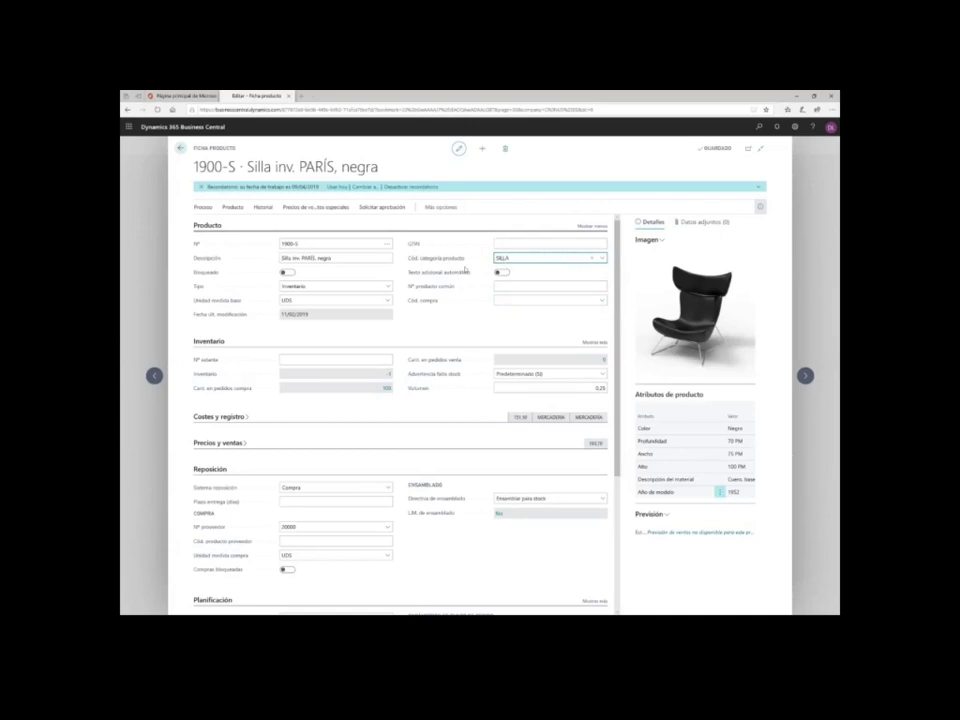
pyautogui.moveTo(463, 272)
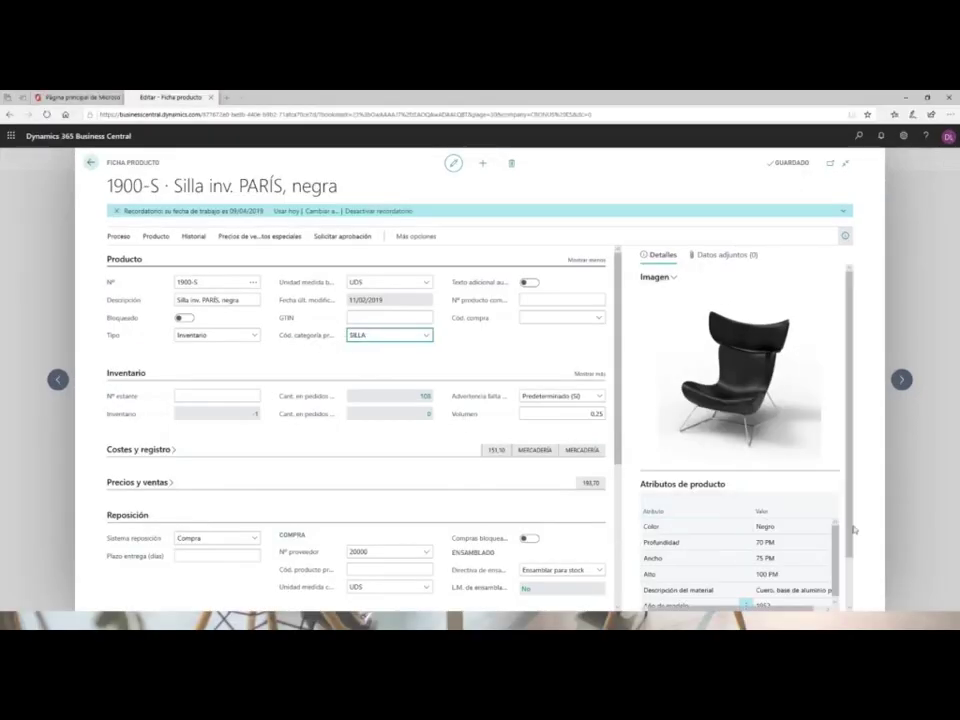
pyautogui.scroll(-1, 740, 480)
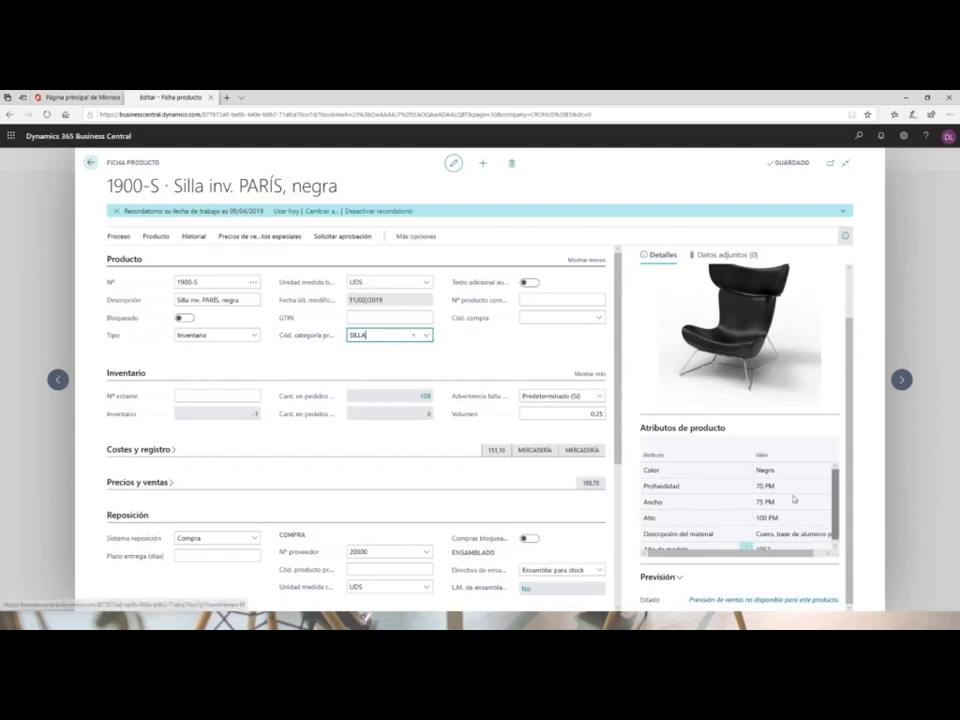
pyautogui.moveTo(836, 522); pyautogui.dragTo(838, 545)
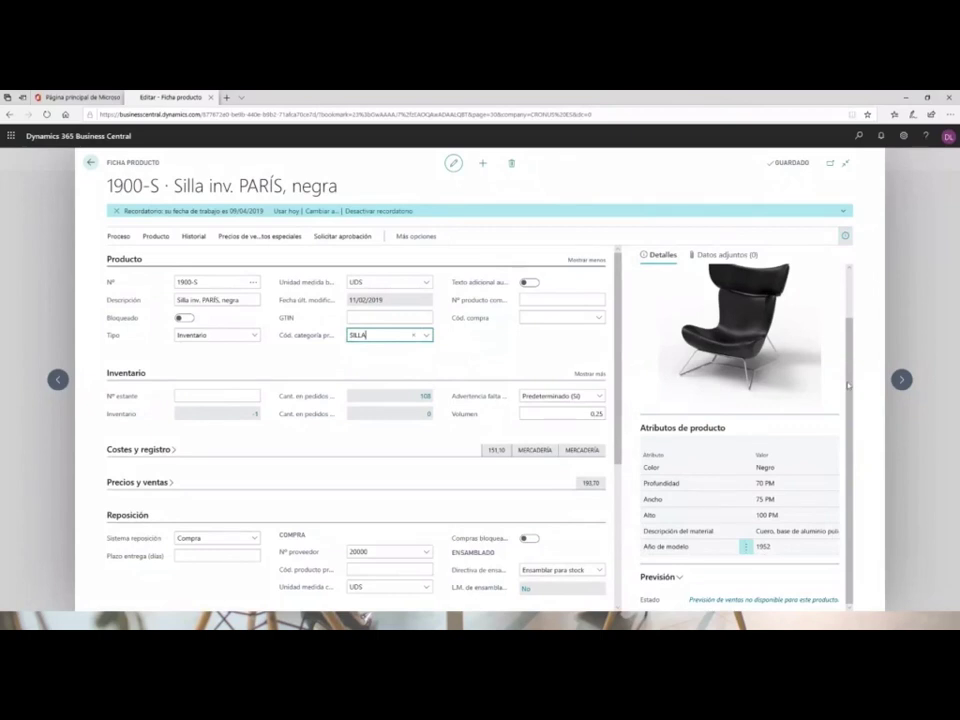
# Advance through the following product cards to 1925-W, Paquete de conferencia 1-6, comparing their images and attributes.
pyautogui.click(901, 379)
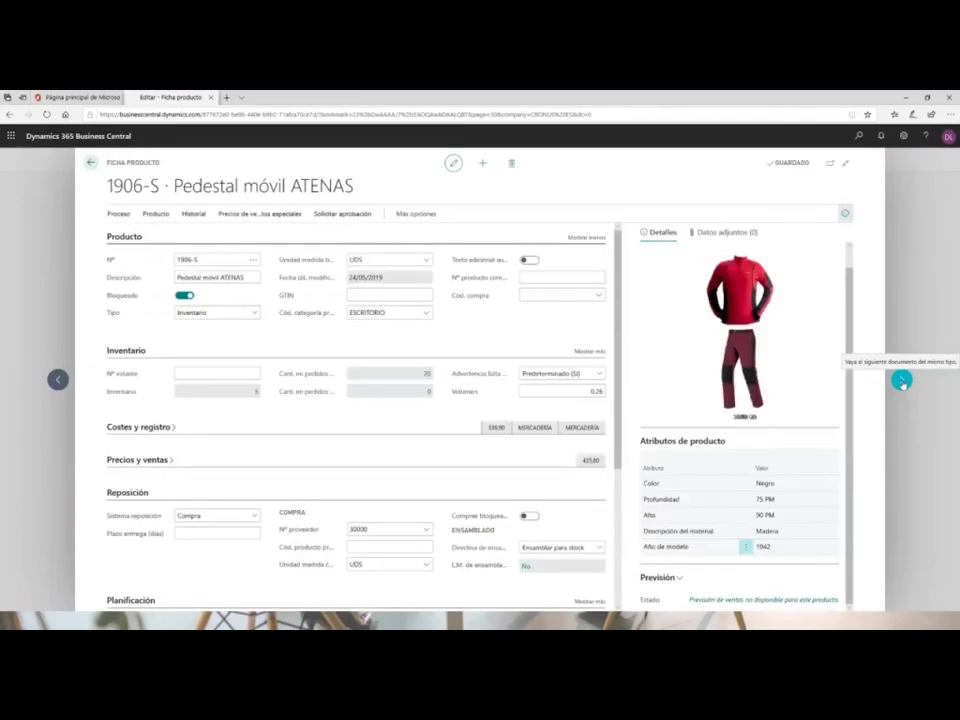
pyautogui.click(901, 380)
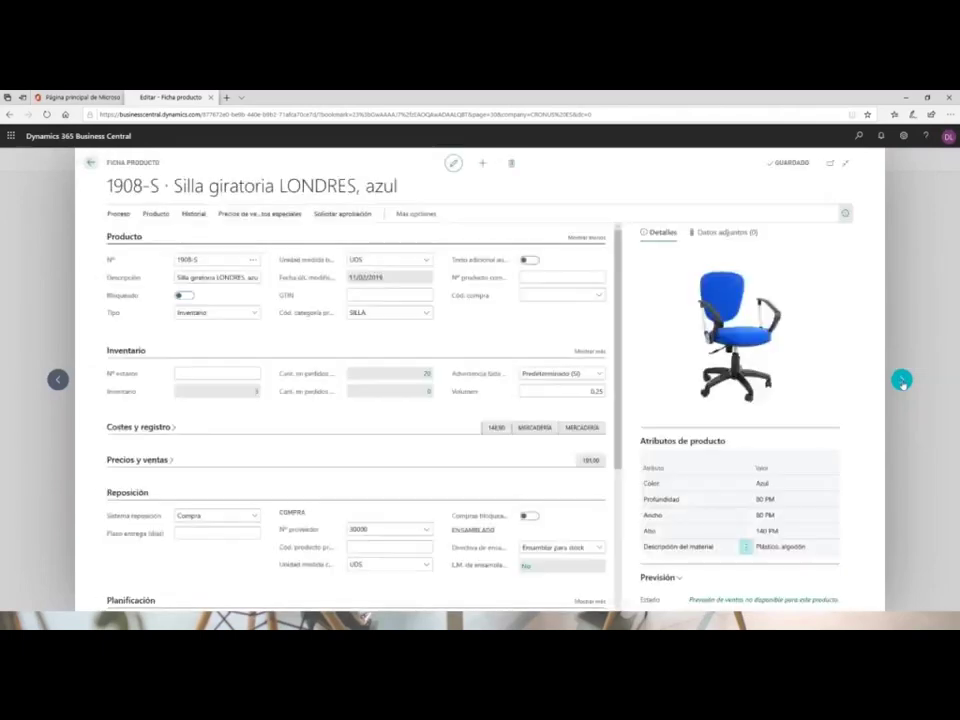
pyautogui.click(901, 380)
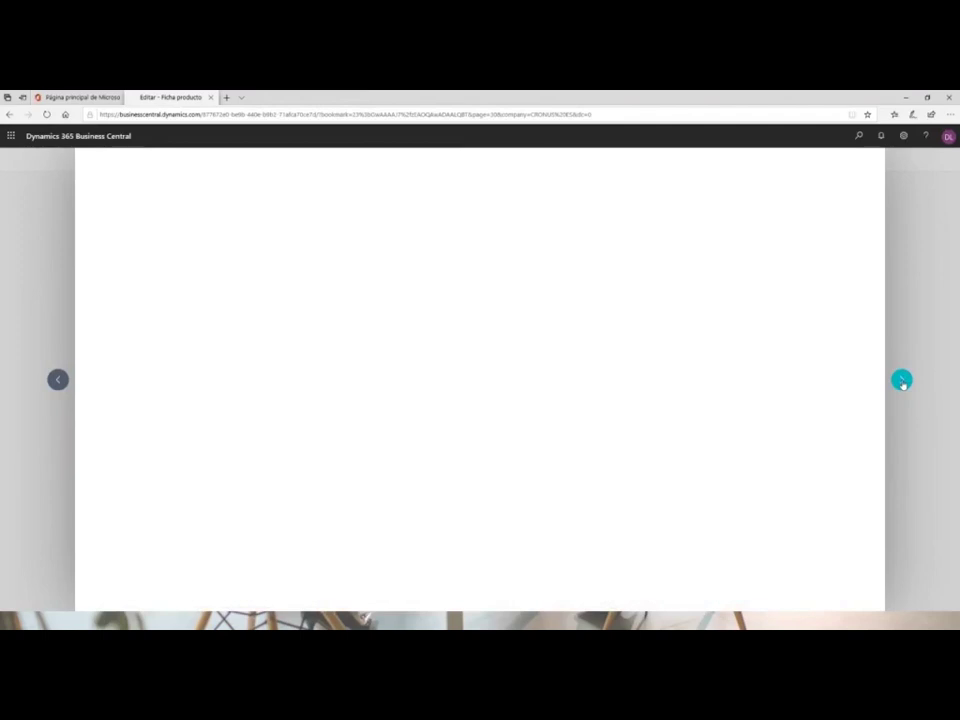
pyautogui.click(901, 380)
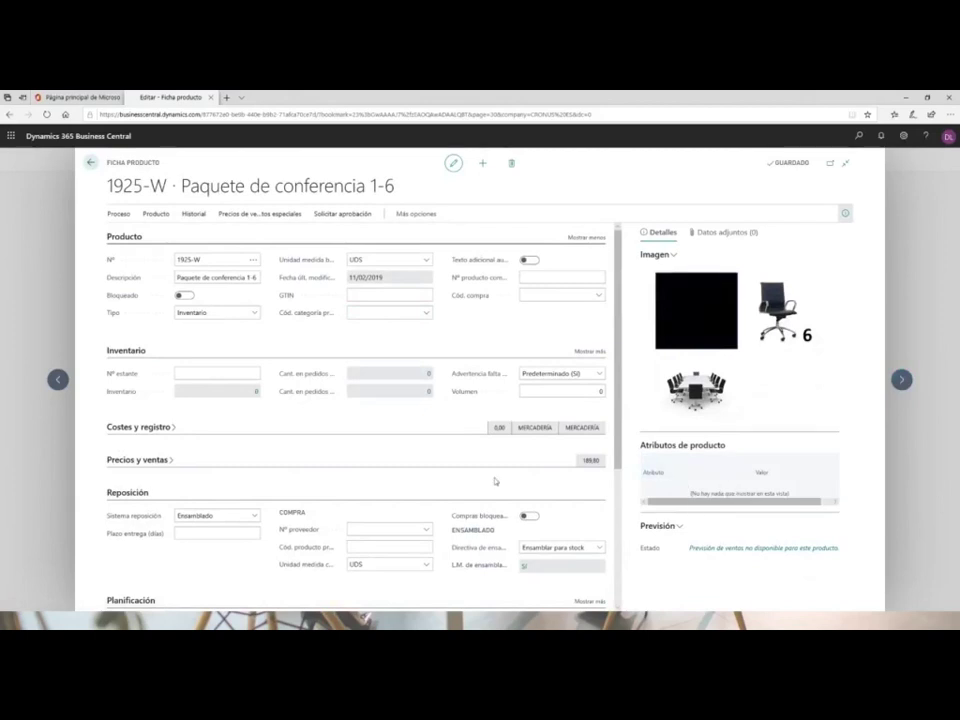
# Examine the product category choices for 1925-W and look through the card's actions and related pages for the attribute settings.
pyautogui.click(412, 312)
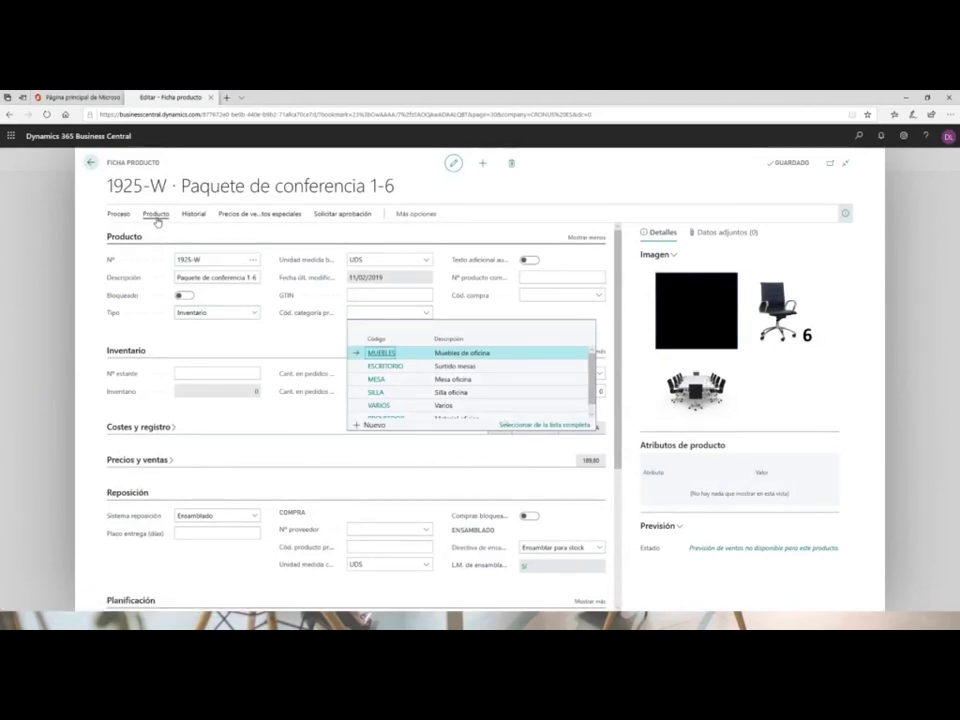
pyautogui.click(416, 213)
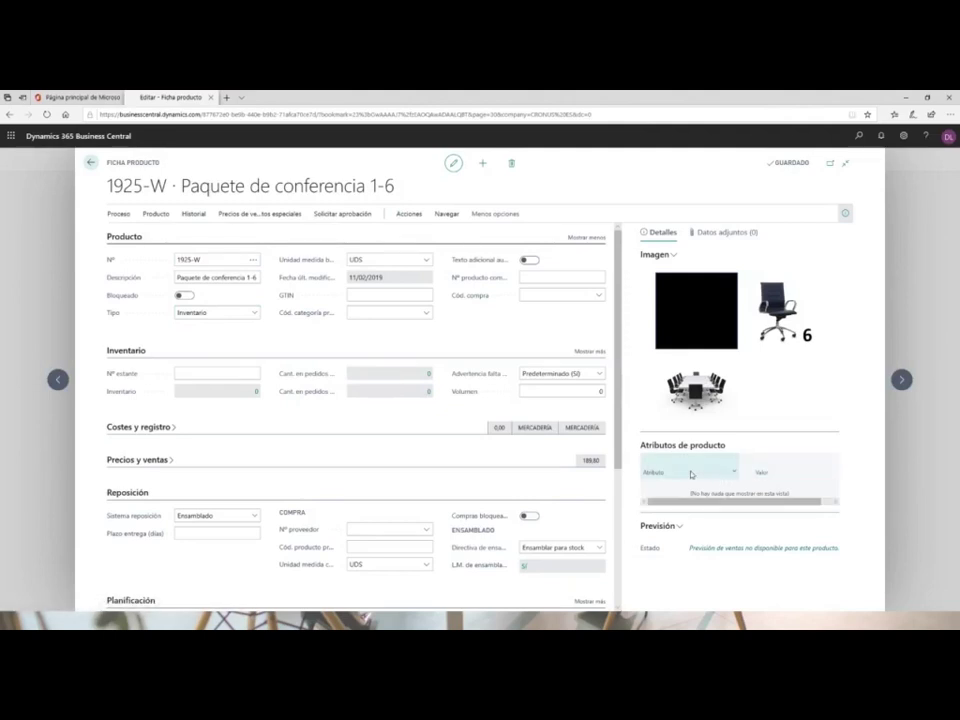
pyautogui.click(408, 214)
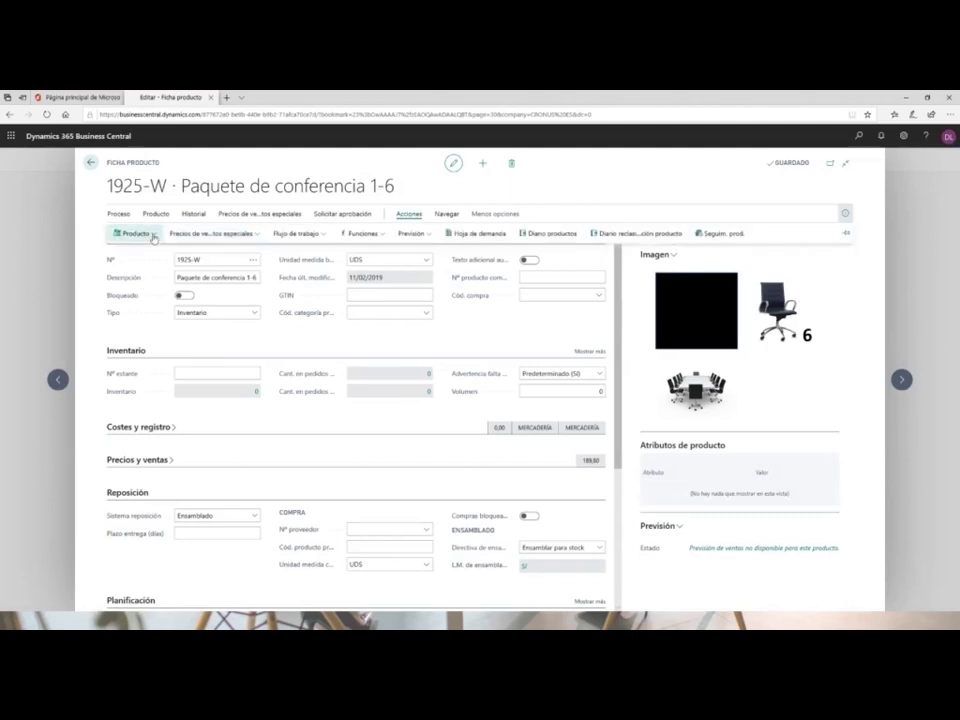
pyautogui.click(154, 236)
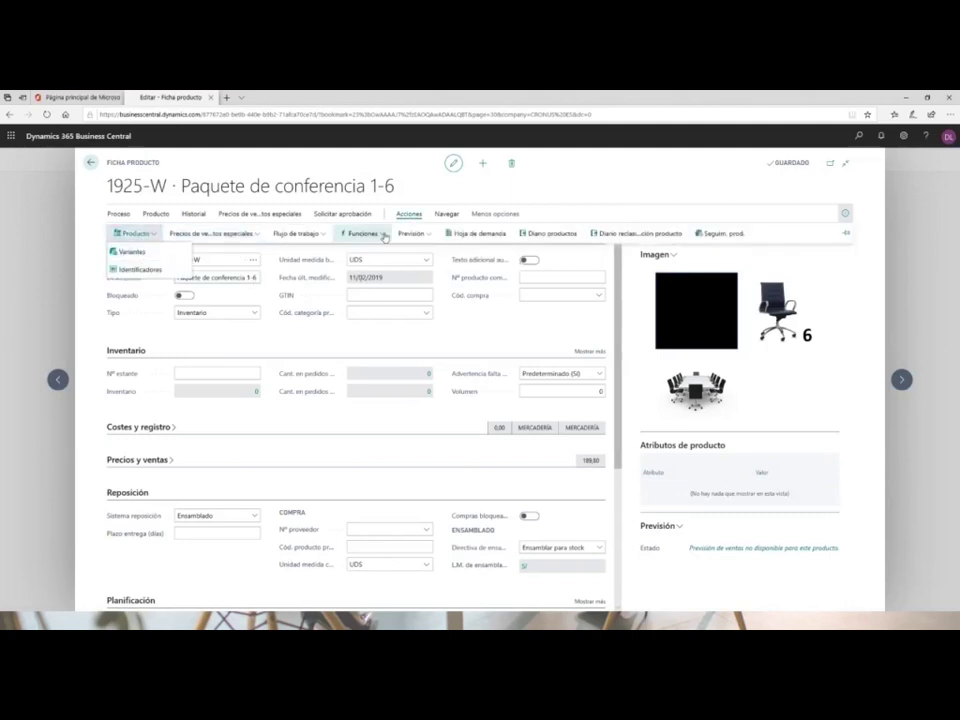
pyautogui.click(448, 216)
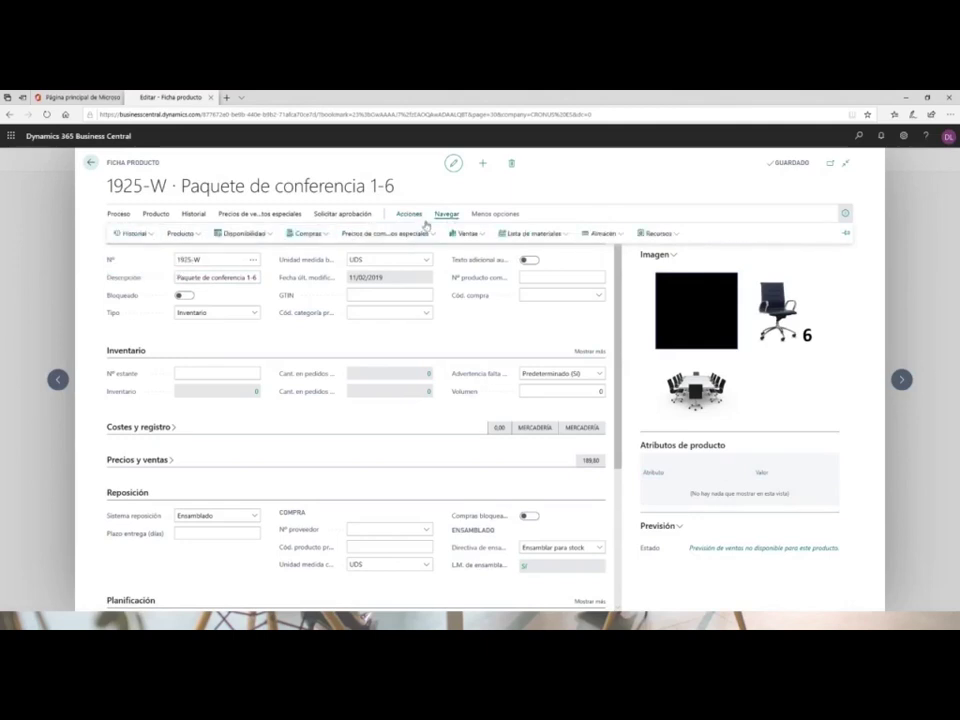
pyautogui.click(182, 234)
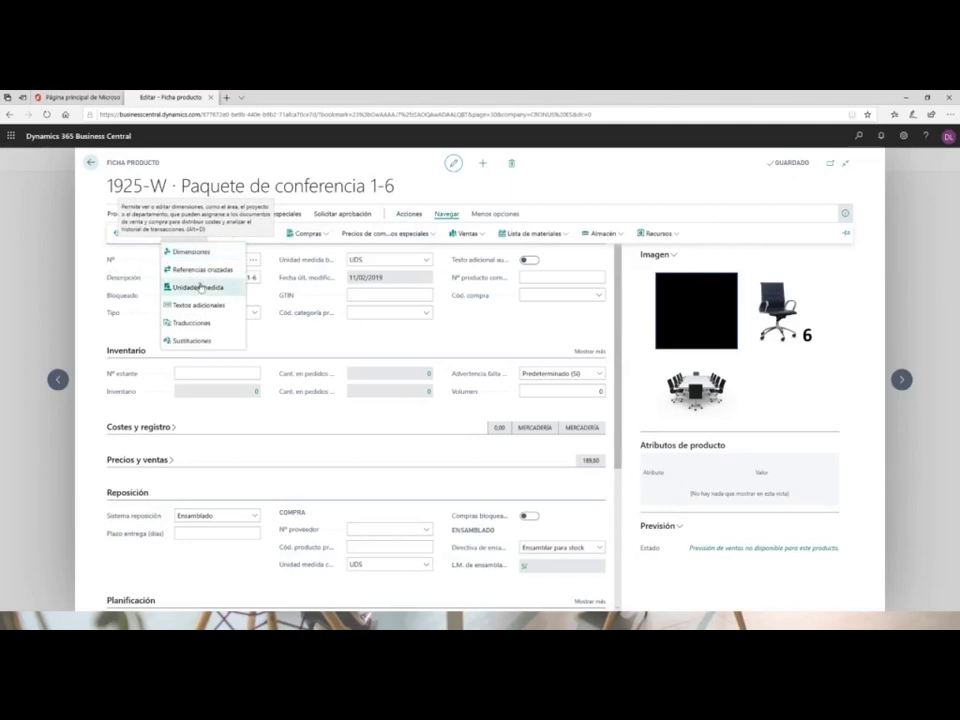
pyautogui.click(155, 214)
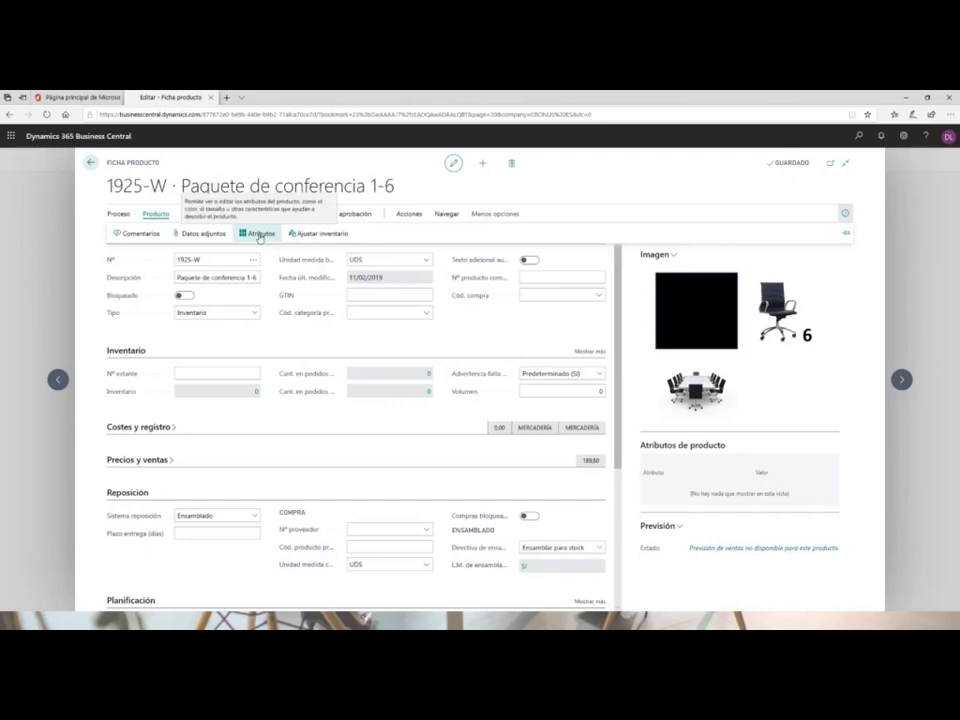
# Go back to the product card 1920-S, Mesa de conferencia AMBERES, and open its product attribute values.
pyautogui.click(58, 380)
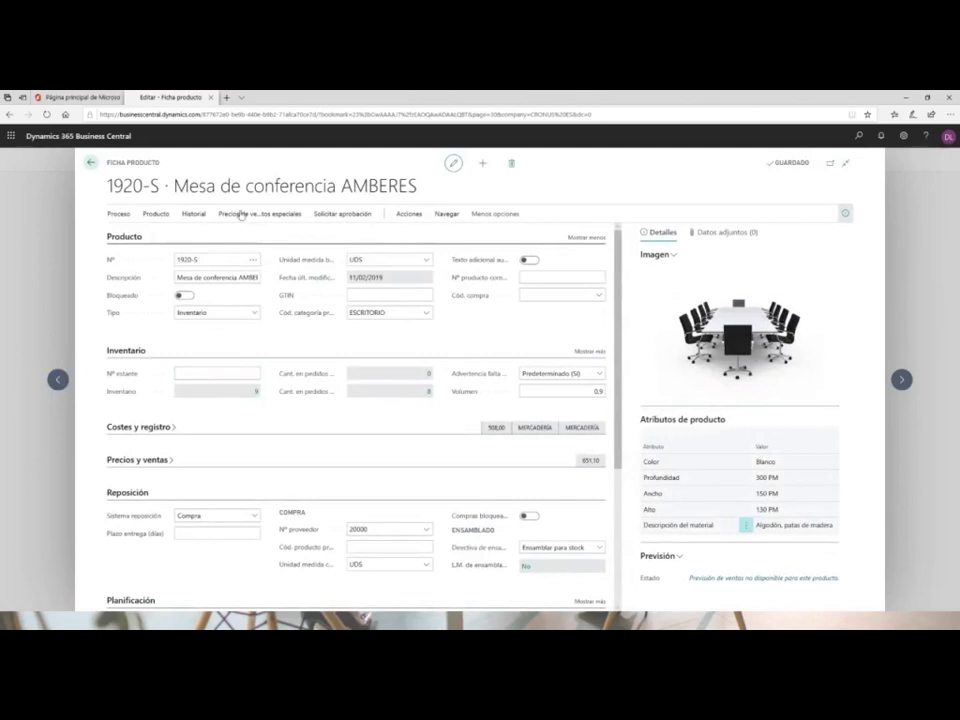
pyautogui.click(155, 215)
pyautogui.click(256, 236)
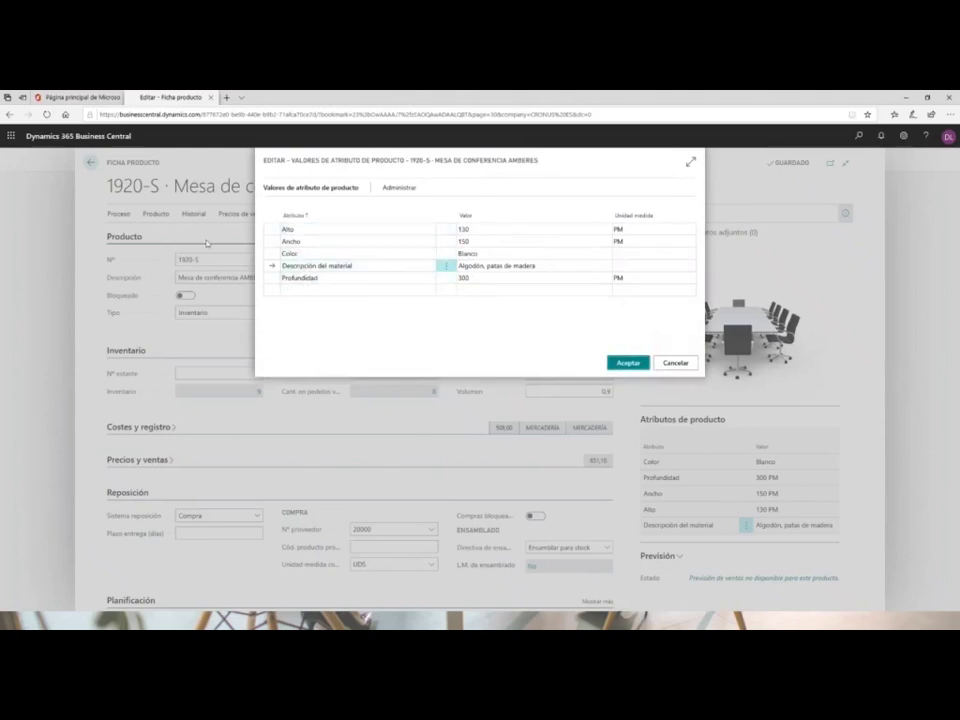
# Create a new product attribute named Peso maximo with type Entero for use in the empty attribute line.
pyautogui.click(295, 289)
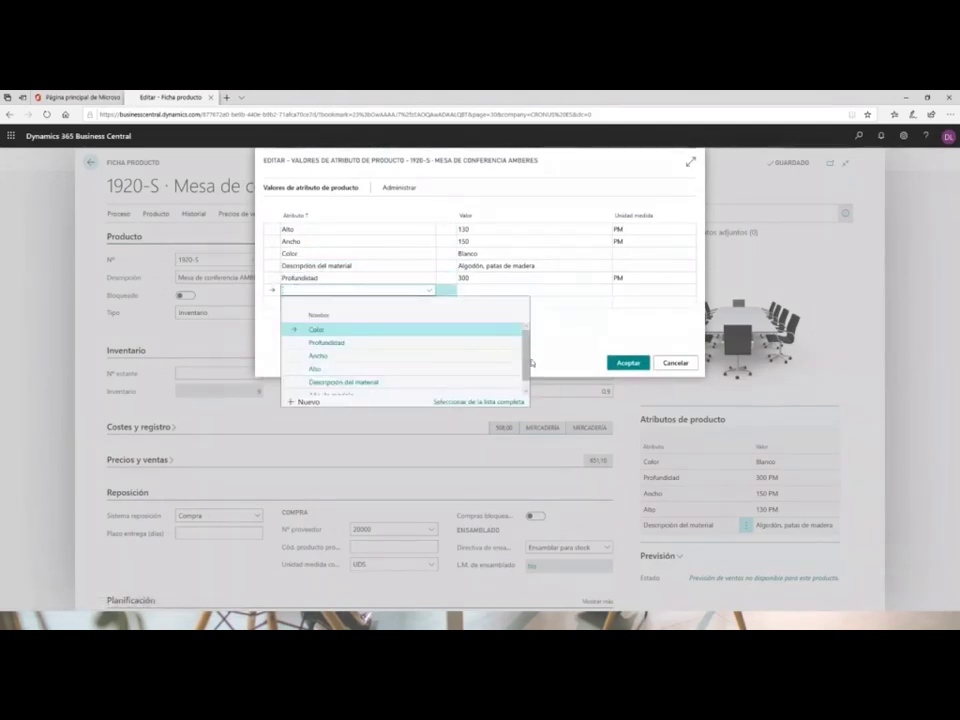
pyautogui.scroll(-1, 520, 365)
pyautogui.click(474, 402)
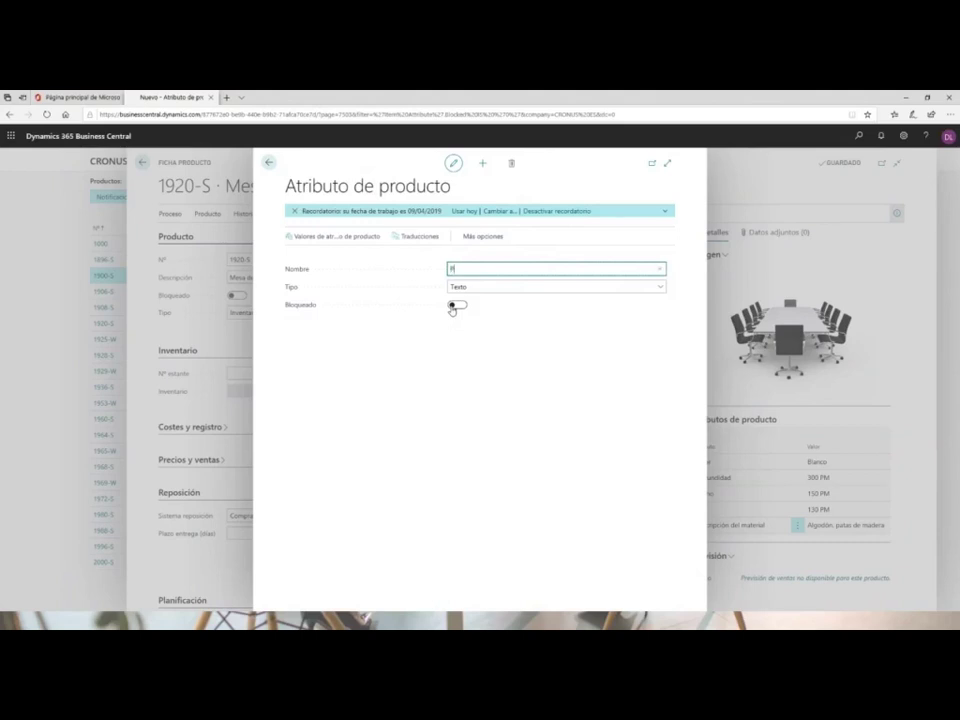
pyautogui.write('máximo')
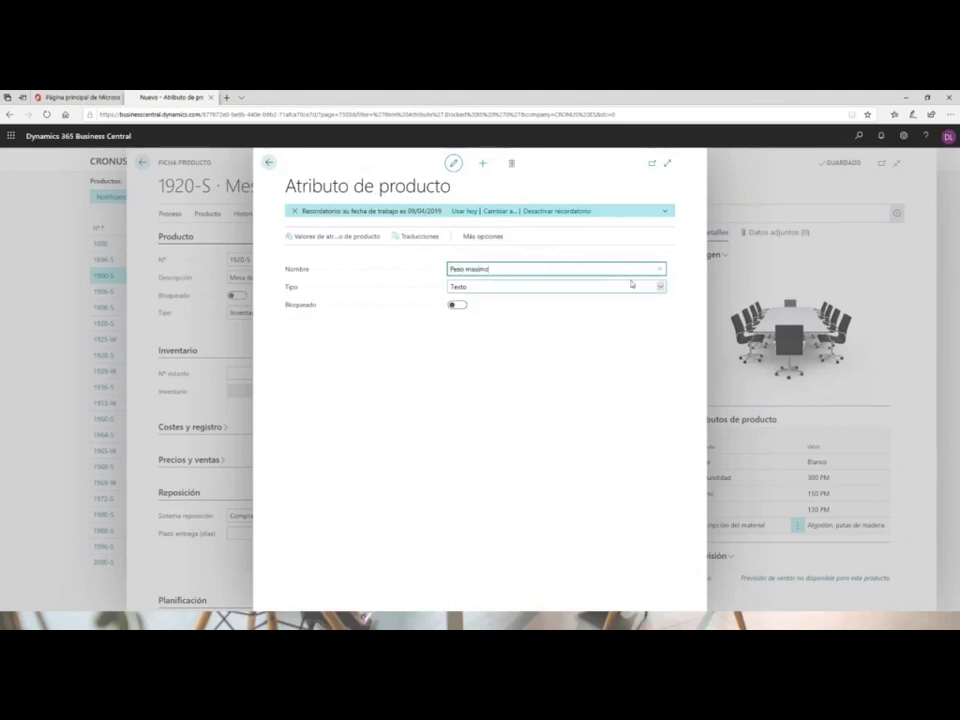
pyautogui.click(660, 287)
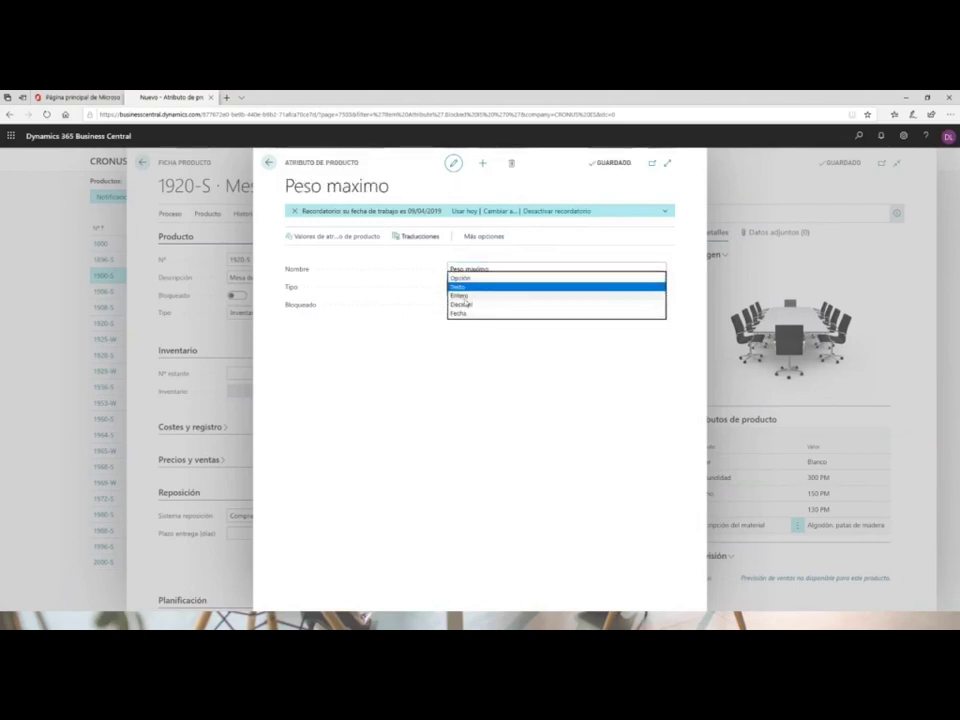
pyautogui.click(640, 296)
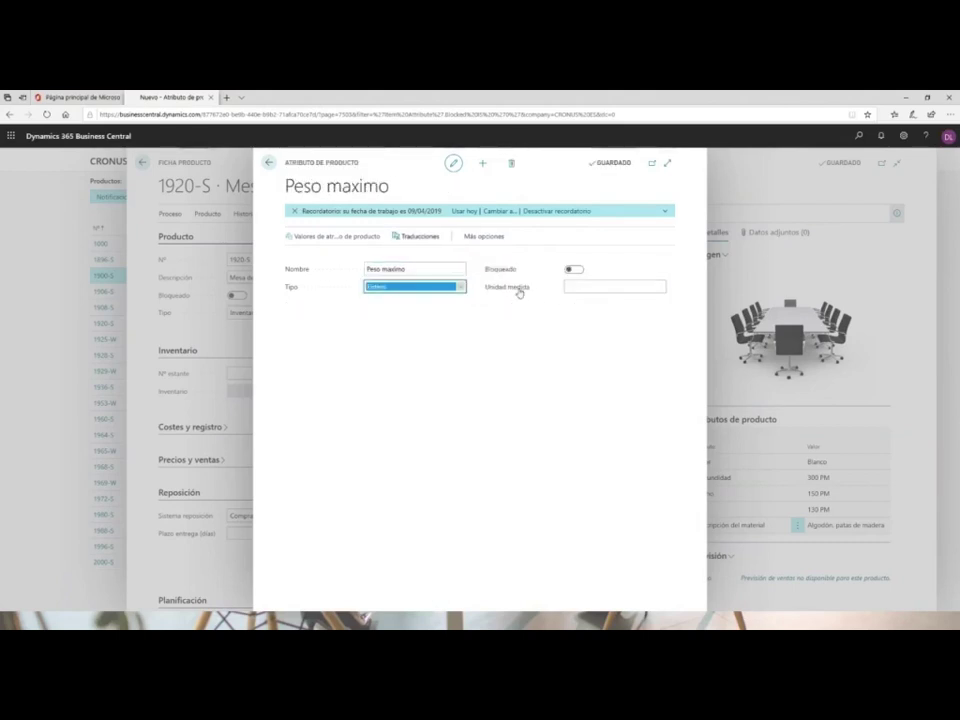
pyautogui.click(269, 165)
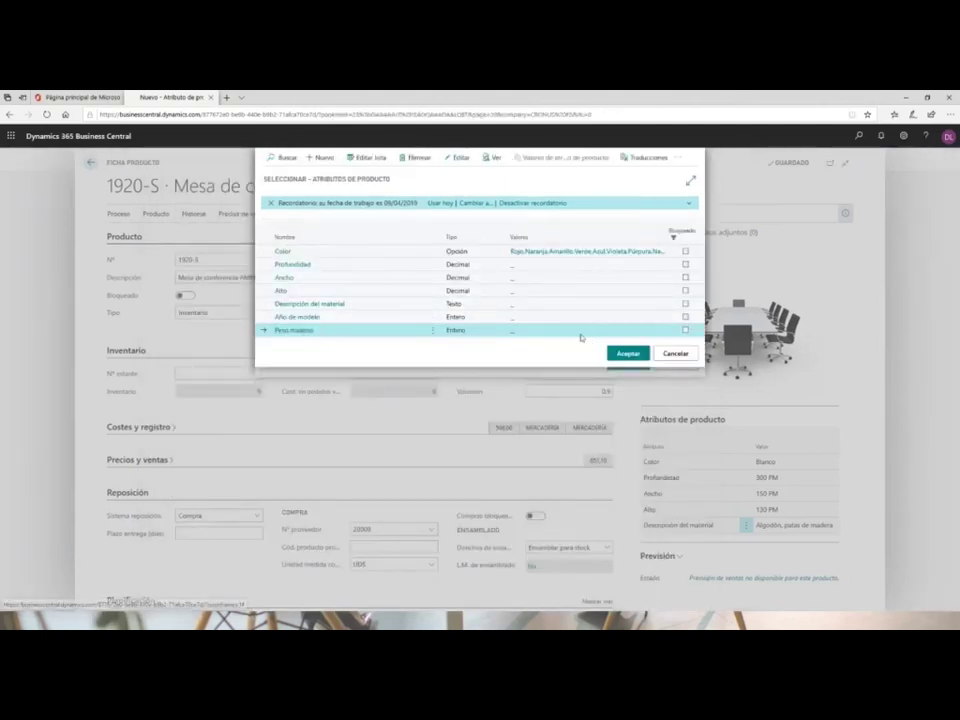
# Assign the Peso maximo attribute to the AMBERES table with value 95 and accept the attribute values.
pyautogui.click(628, 354)
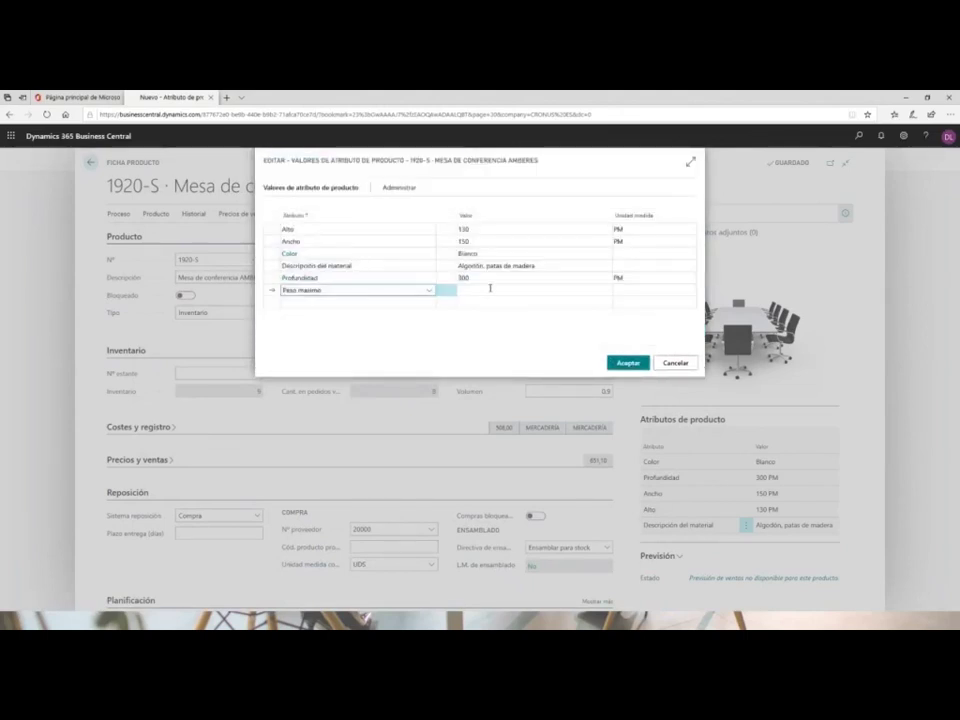
pyautogui.click(489, 290)
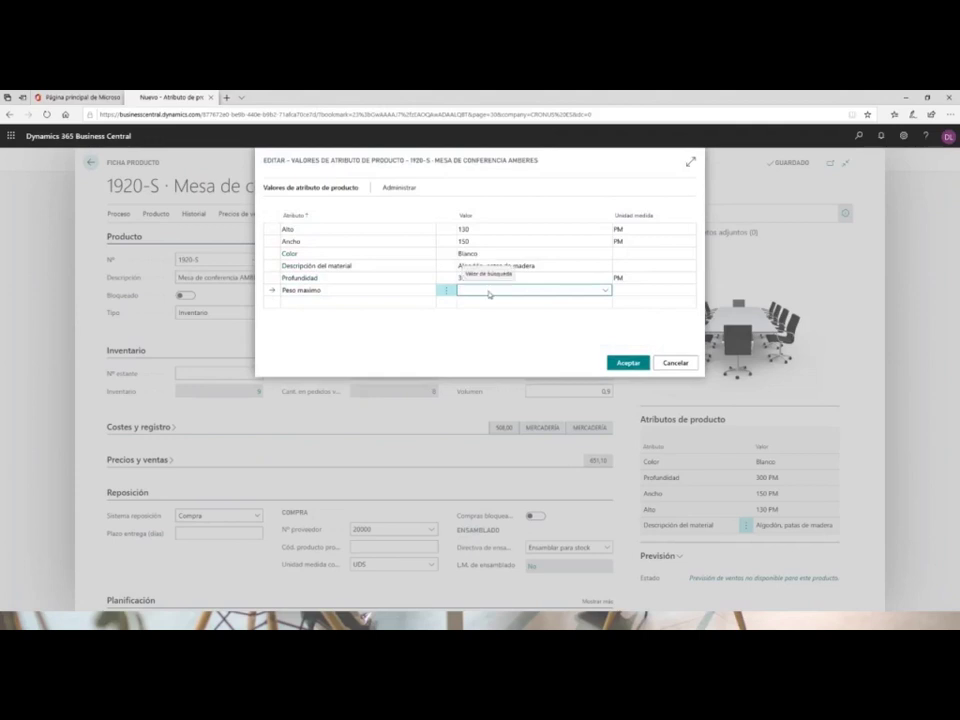
pyautogui.write('9')
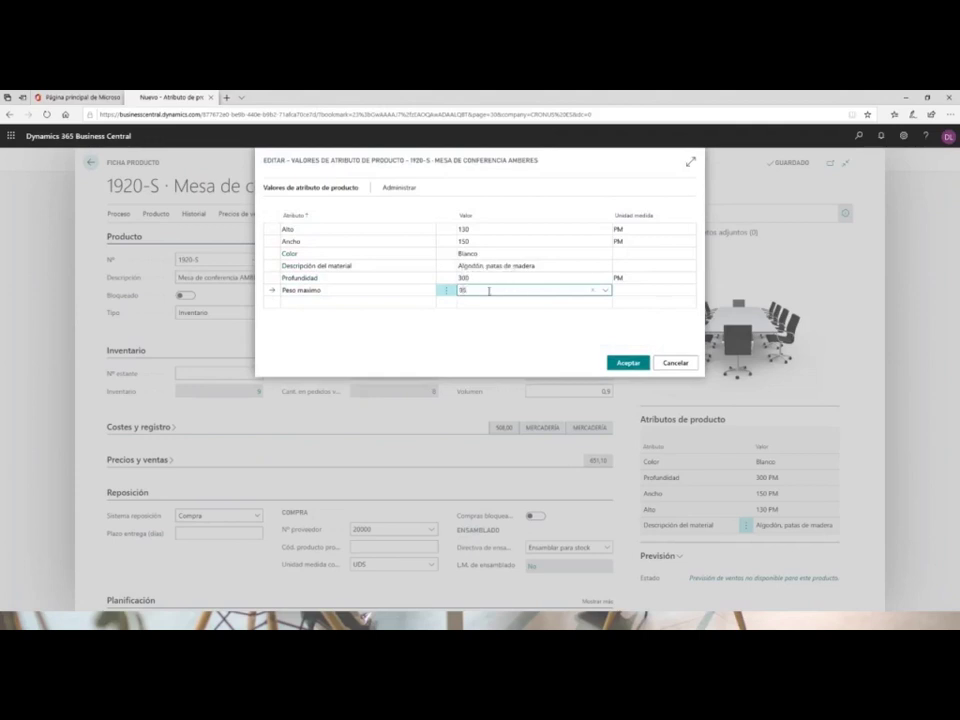
pyautogui.write('5')
pyautogui.press('Tab')
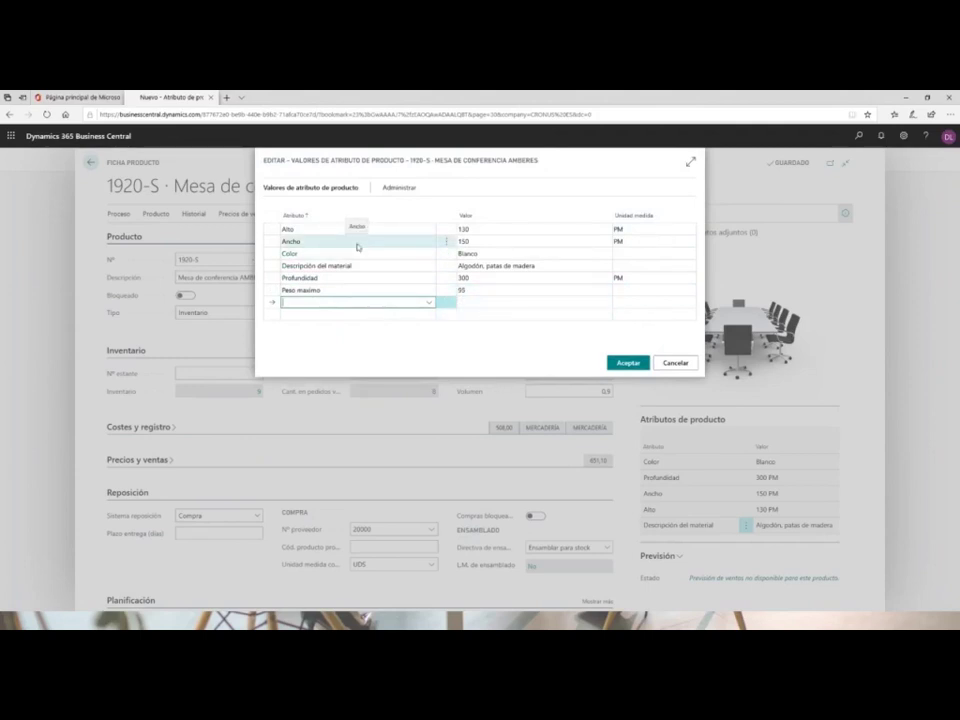
pyautogui.click(628, 363)
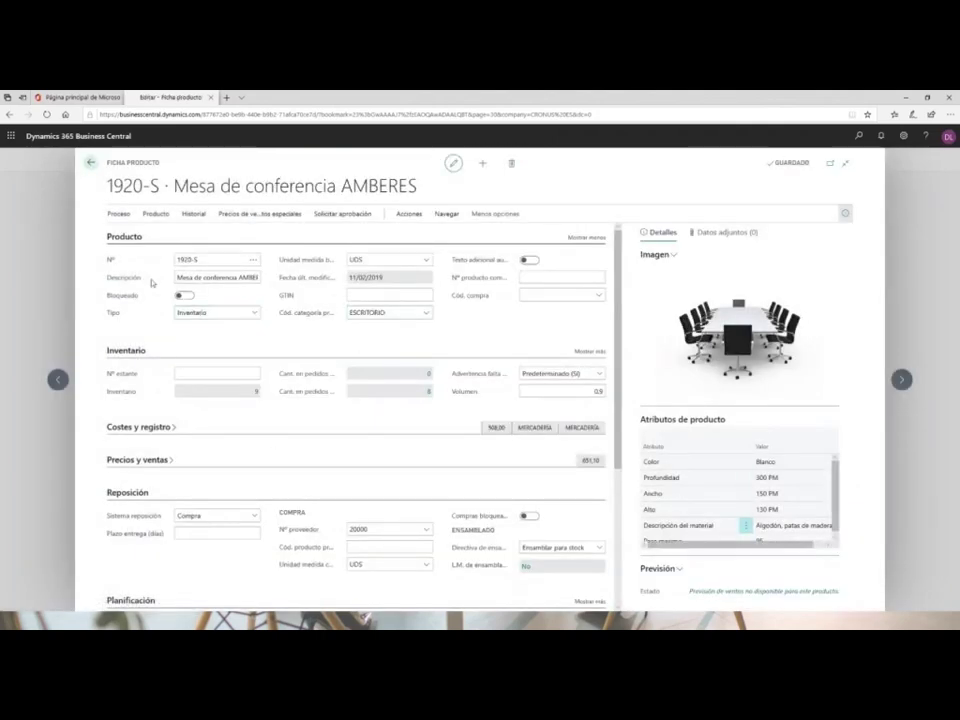
# Look over the AMBERES table's variant and identifier options, view its cross-references page, and return to the card.
pyautogui.click(160, 215)
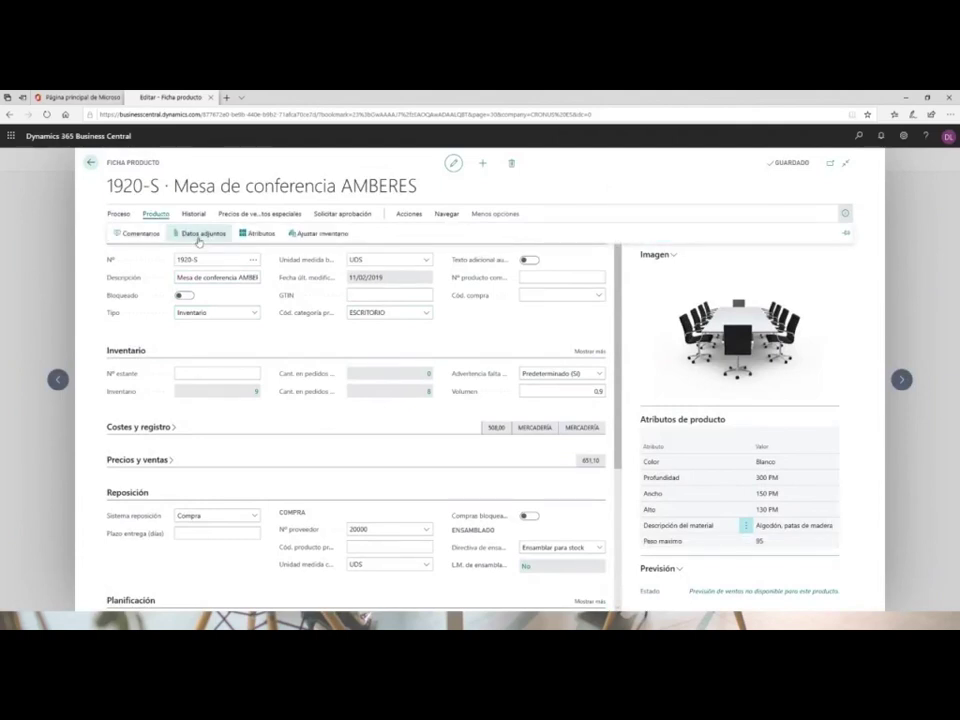
pyautogui.click(413, 215)
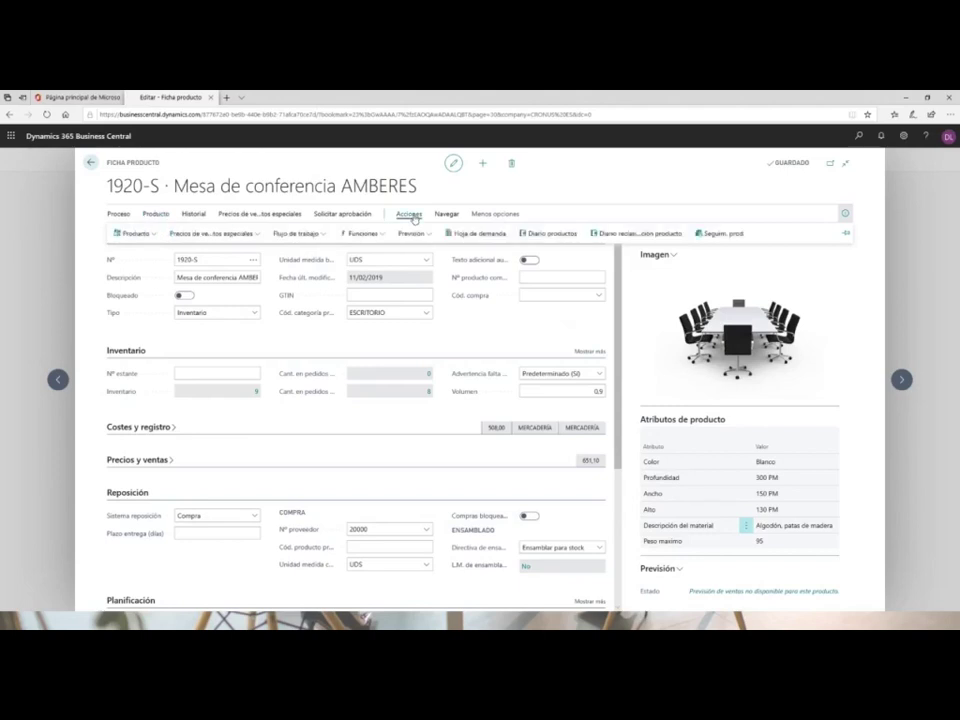
pyautogui.click(153, 237)
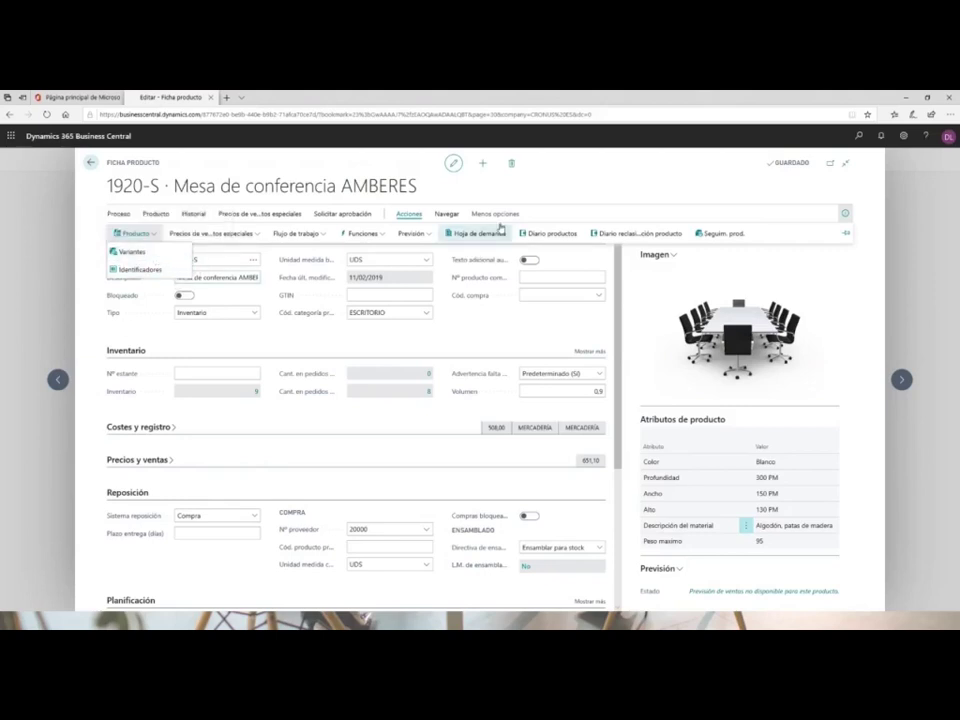
pyautogui.click(448, 215)
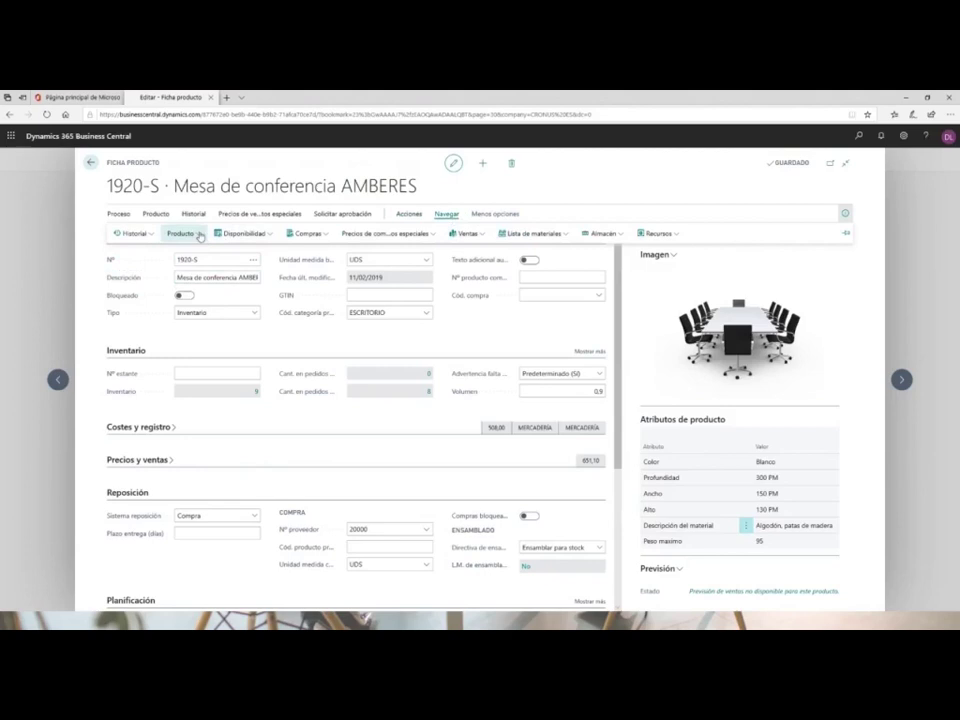
pyautogui.click(199, 235)
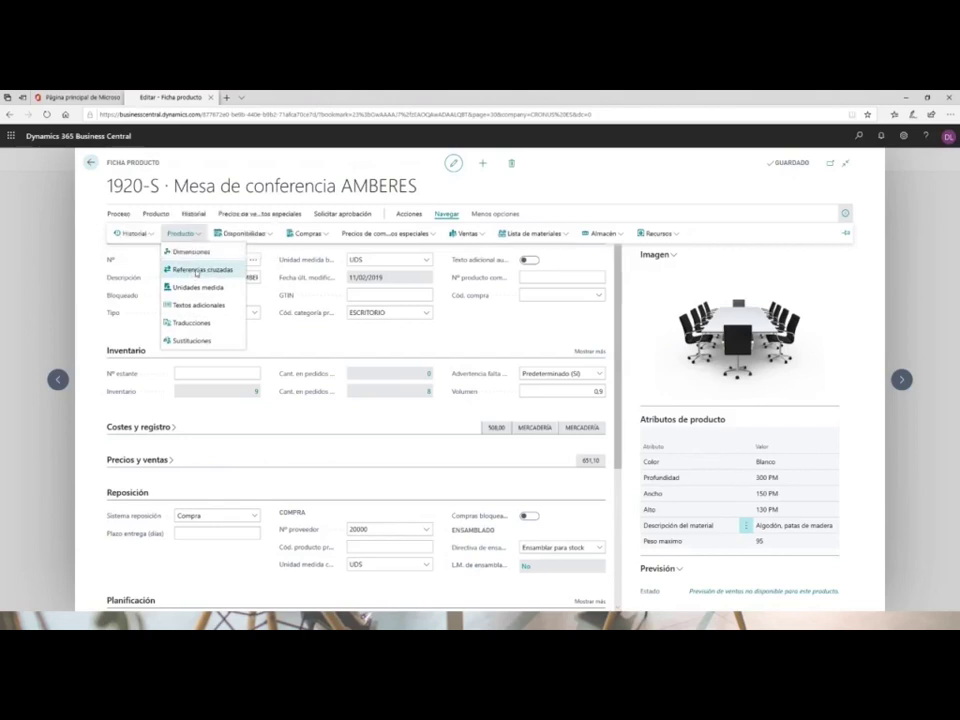
pyautogui.click(196, 270)
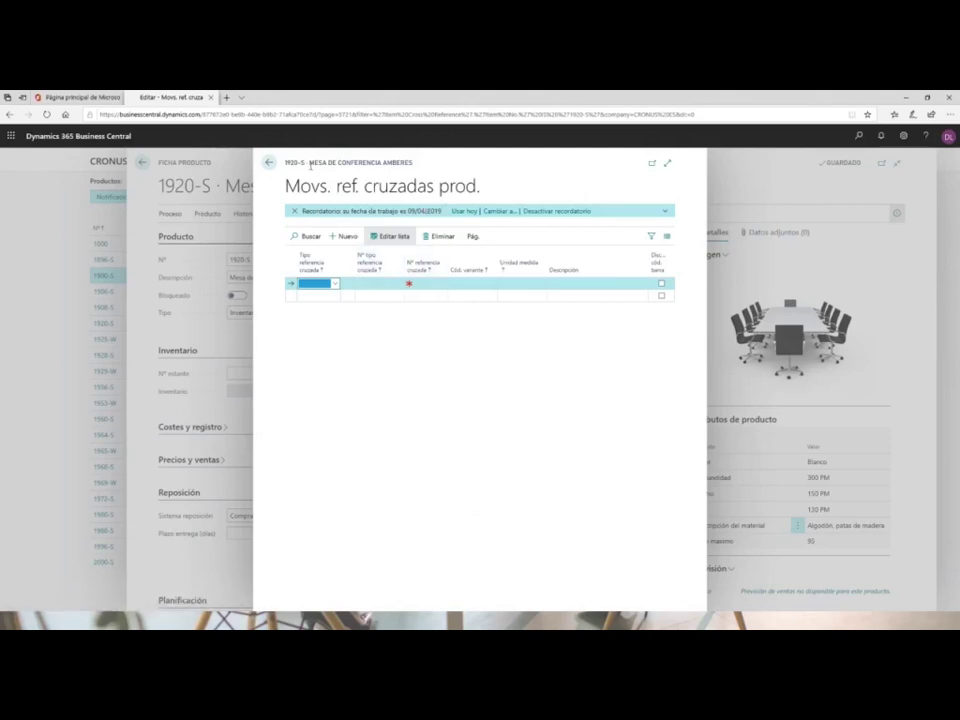
pyautogui.click(269, 163)
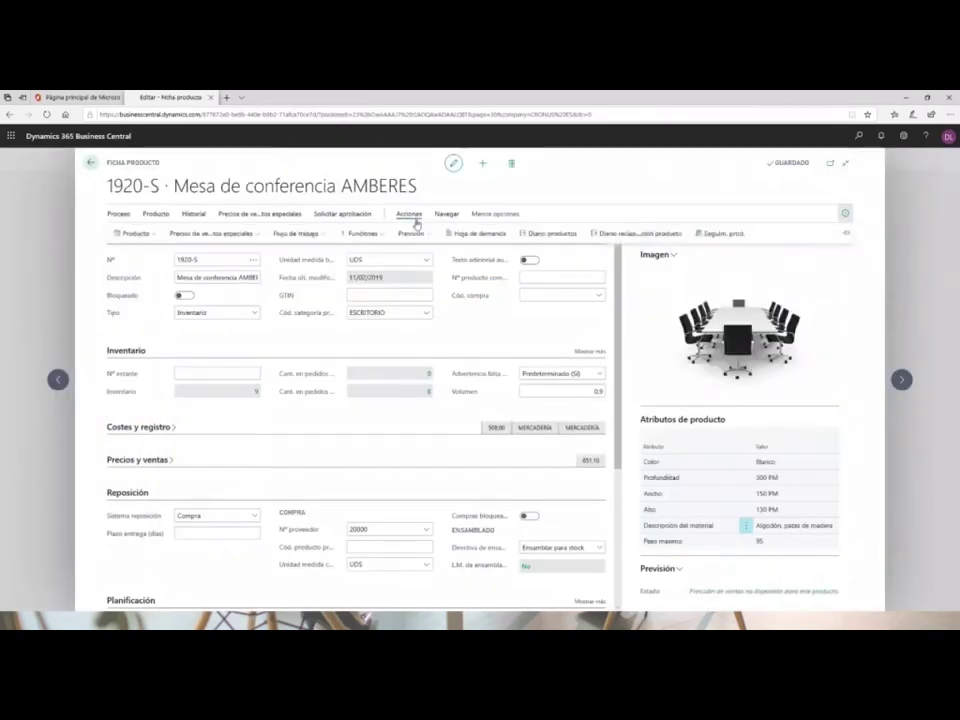
# Open the units of measure page for product 1920-S.
pyautogui.click(446, 214)
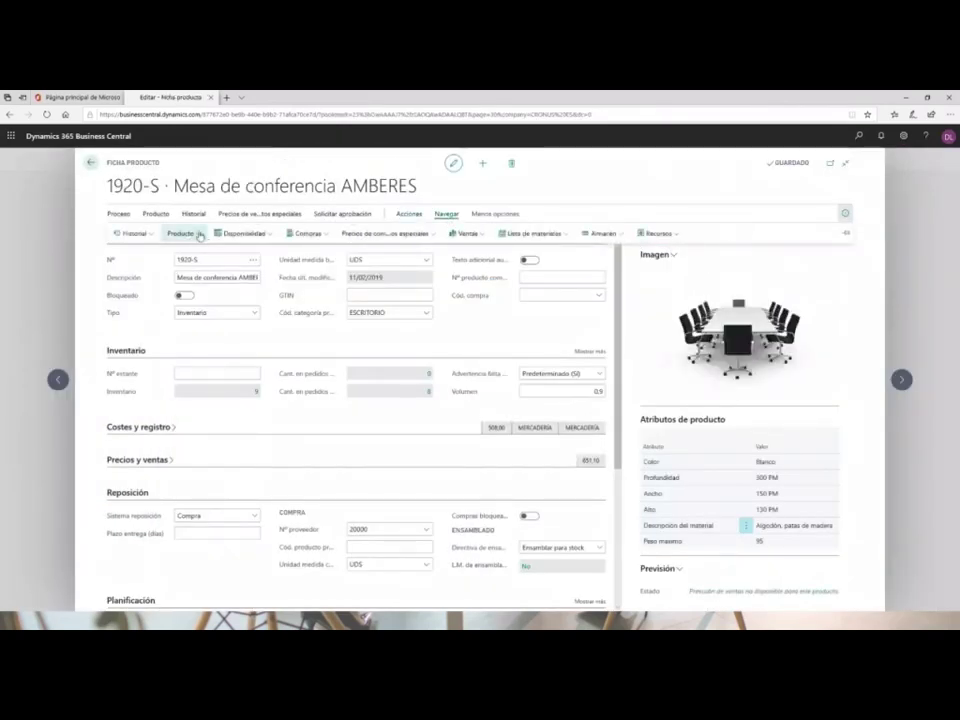
pyautogui.click(199, 235)
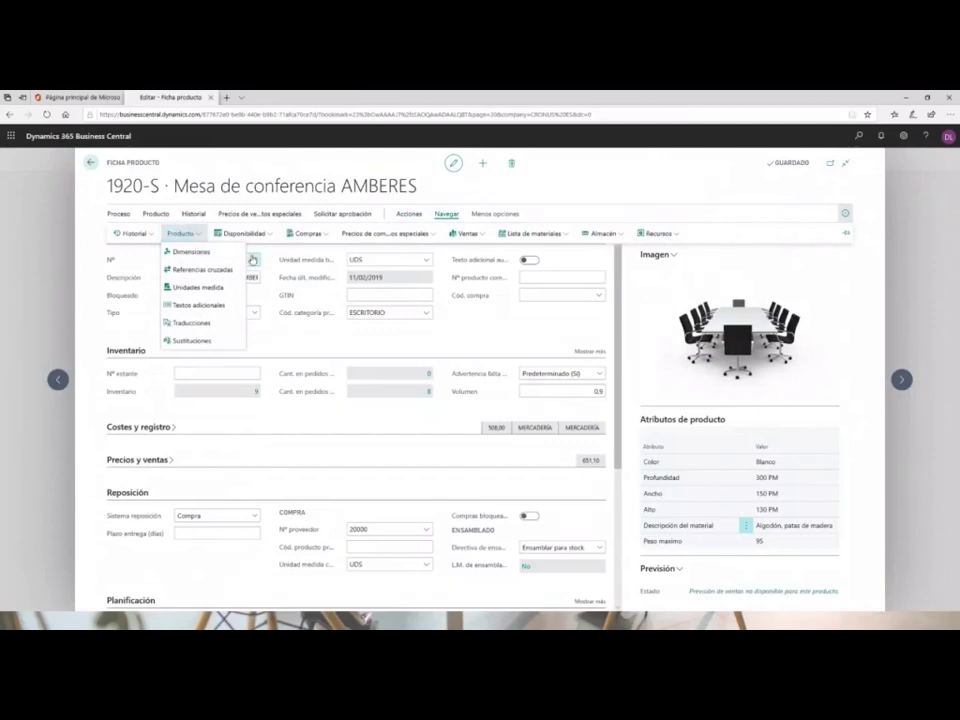
pyautogui.click(199, 289)
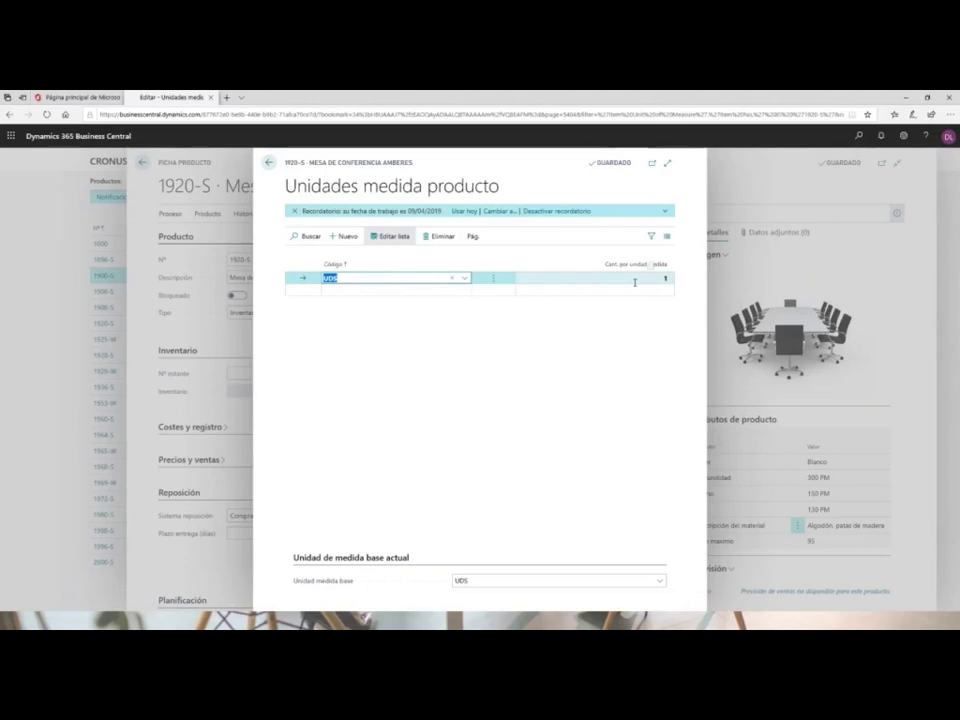
# Add a second unit of measure line with code PACK and open the complete list of units of measure.
pyautogui.click(360, 291)
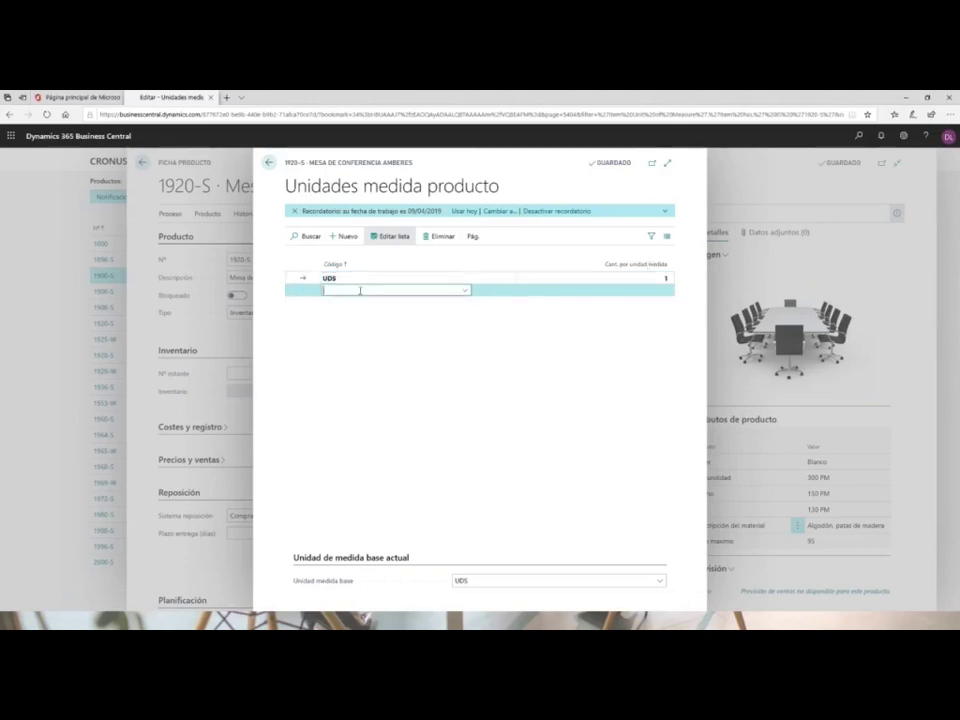
pyautogui.write('pack')
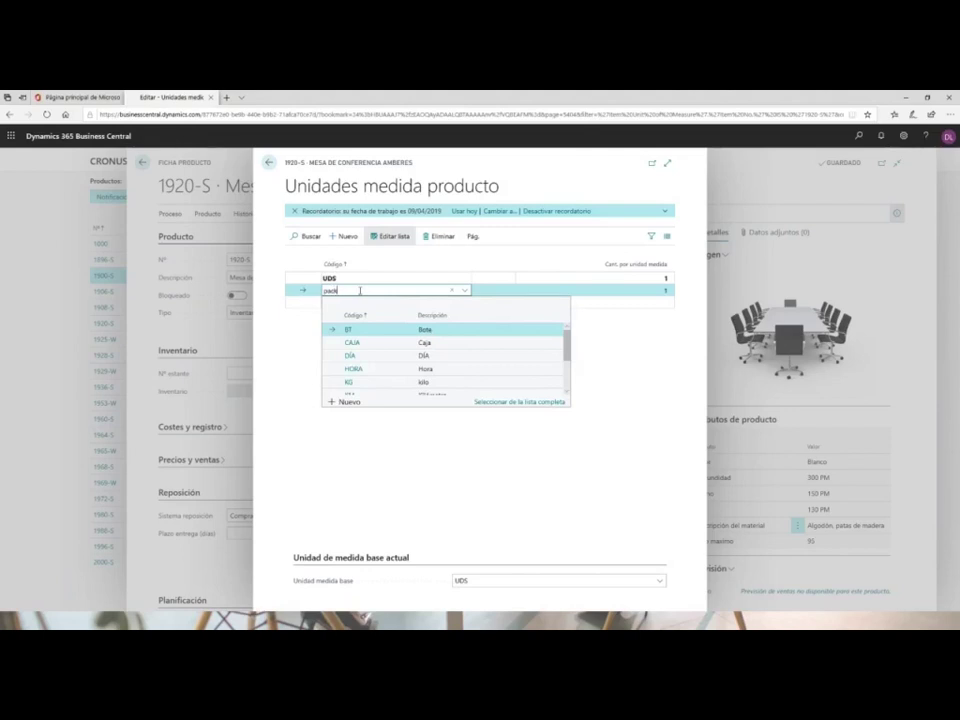
pyautogui.press('Tab')
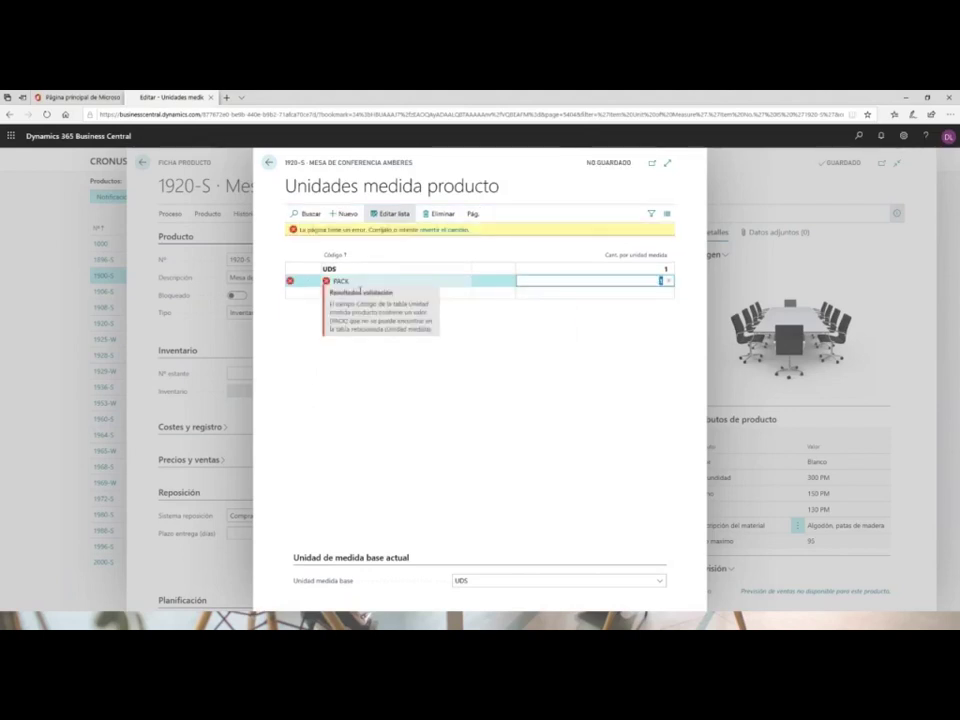
pyautogui.click(360, 283)
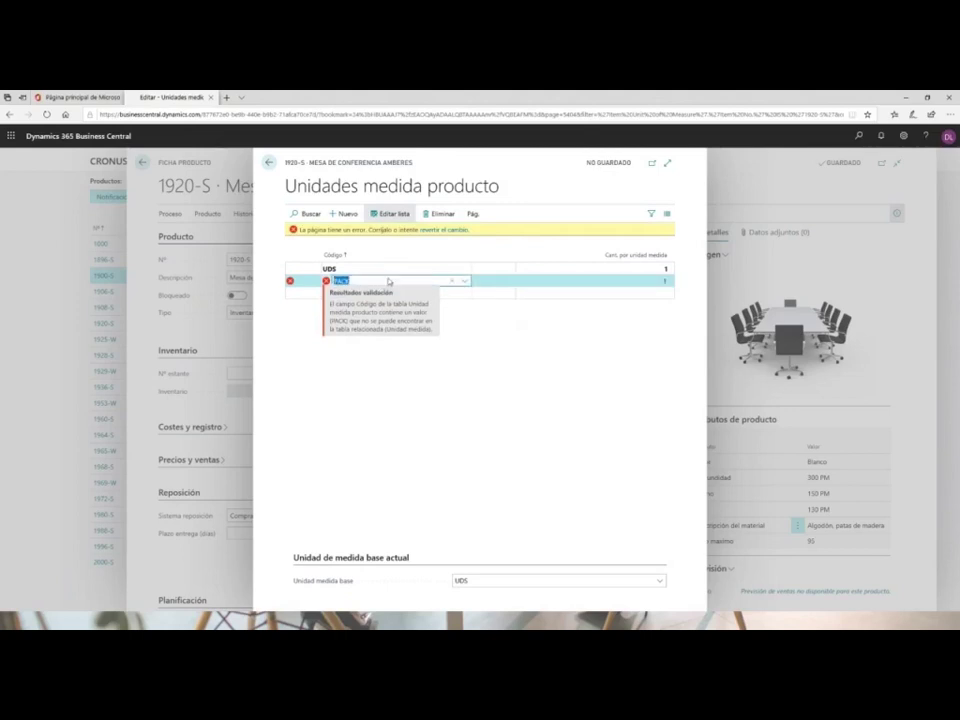
pyautogui.click(462, 281)
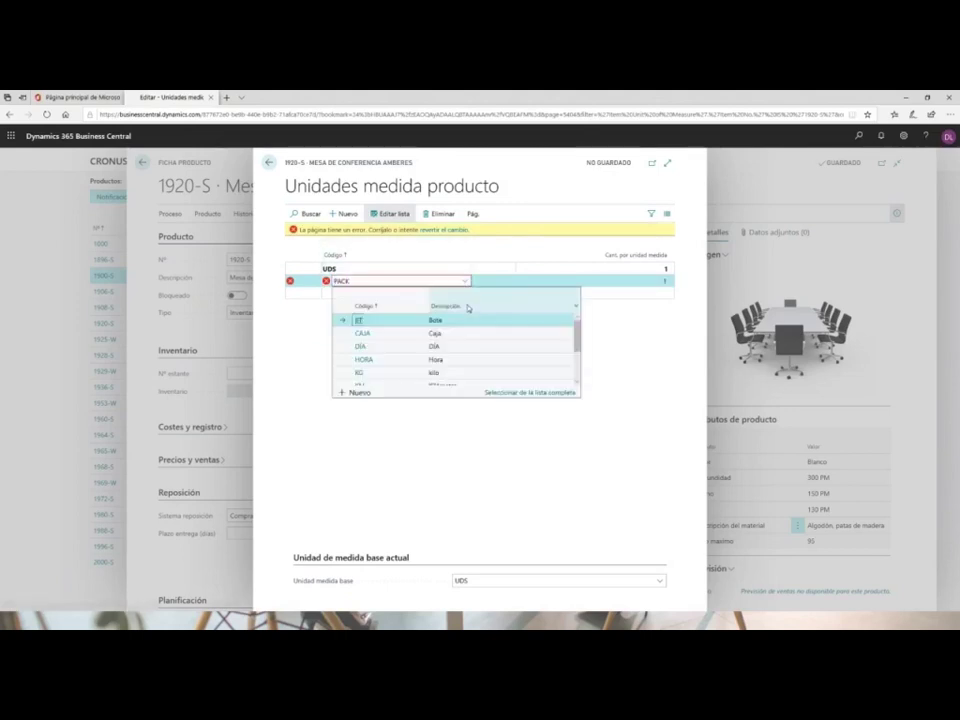
pyautogui.click(511, 393)
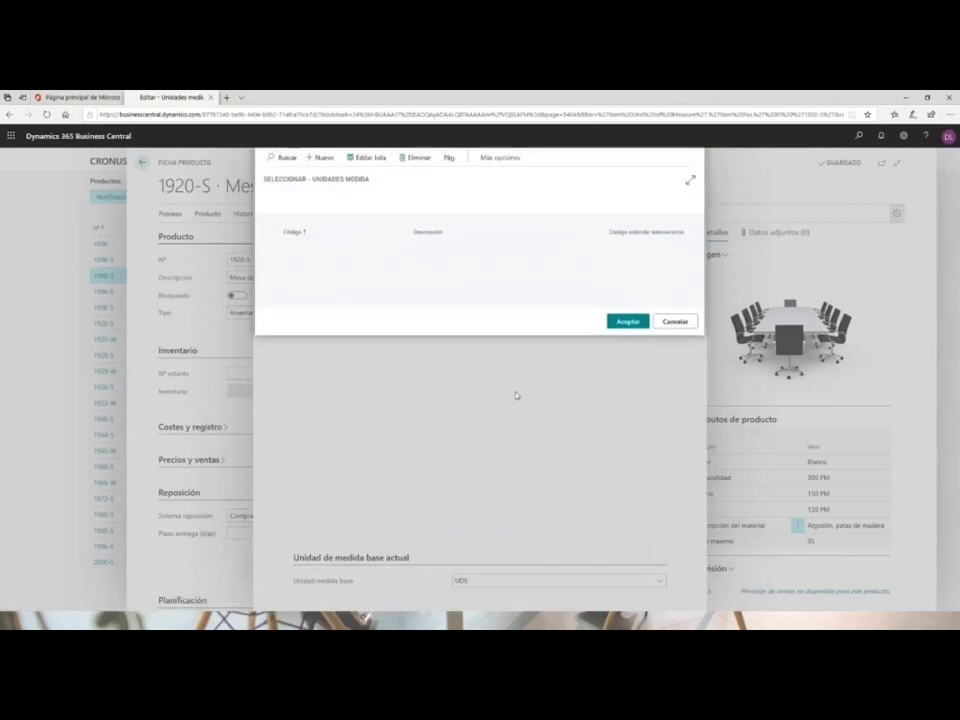
# Create a unit of measure with code PACK, description Pack and international standard code PACK, and accept it for the product line.
pyautogui.click(324, 160)
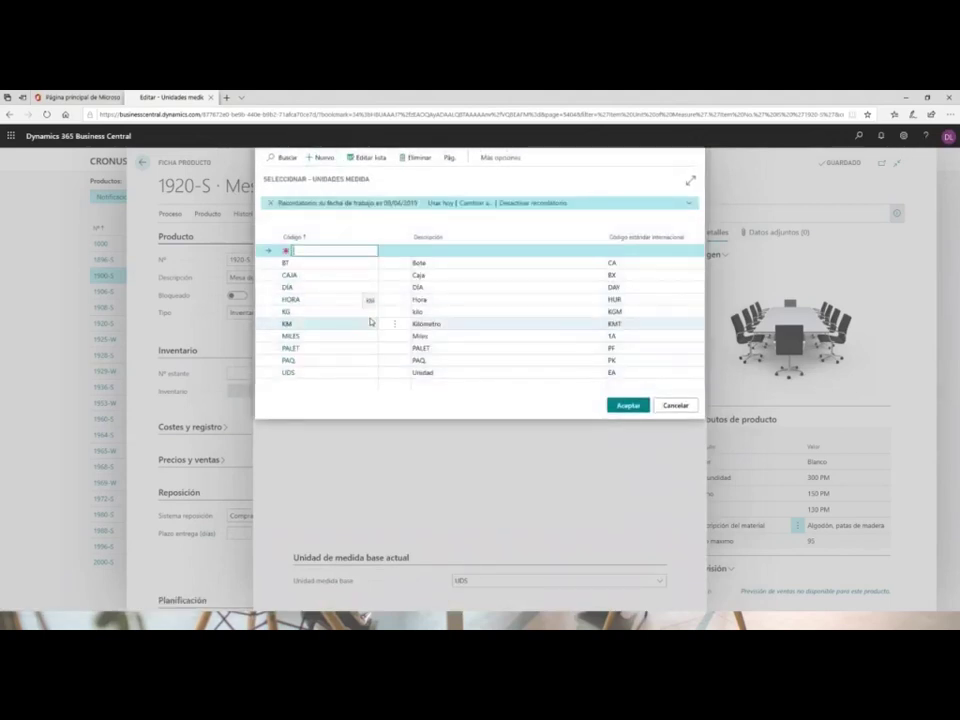
pyautogui.write('PACK')
pyautogui.press('Tab')
pyautogui.write('Pack')
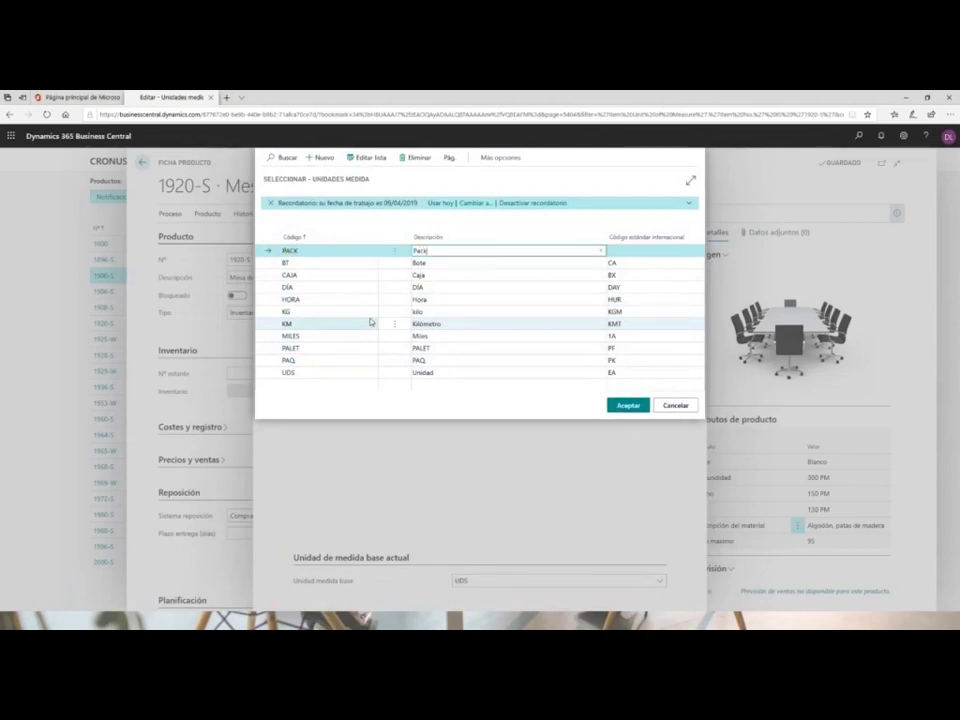
pyautogui.press('Tab')
pyautogui.write('PAC')
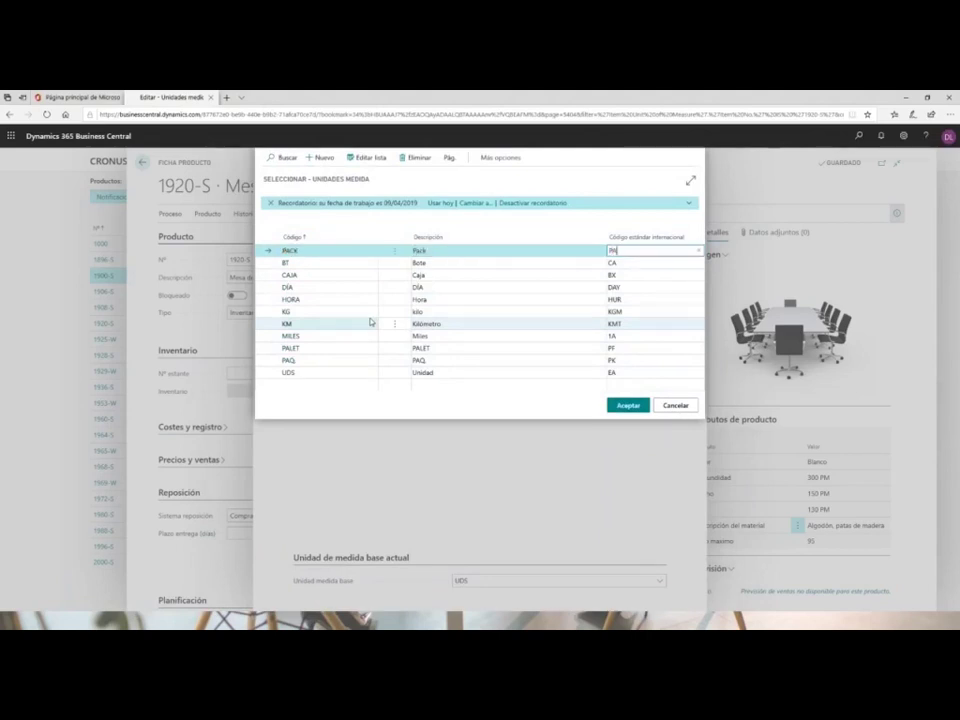
pyautogui.write('K')
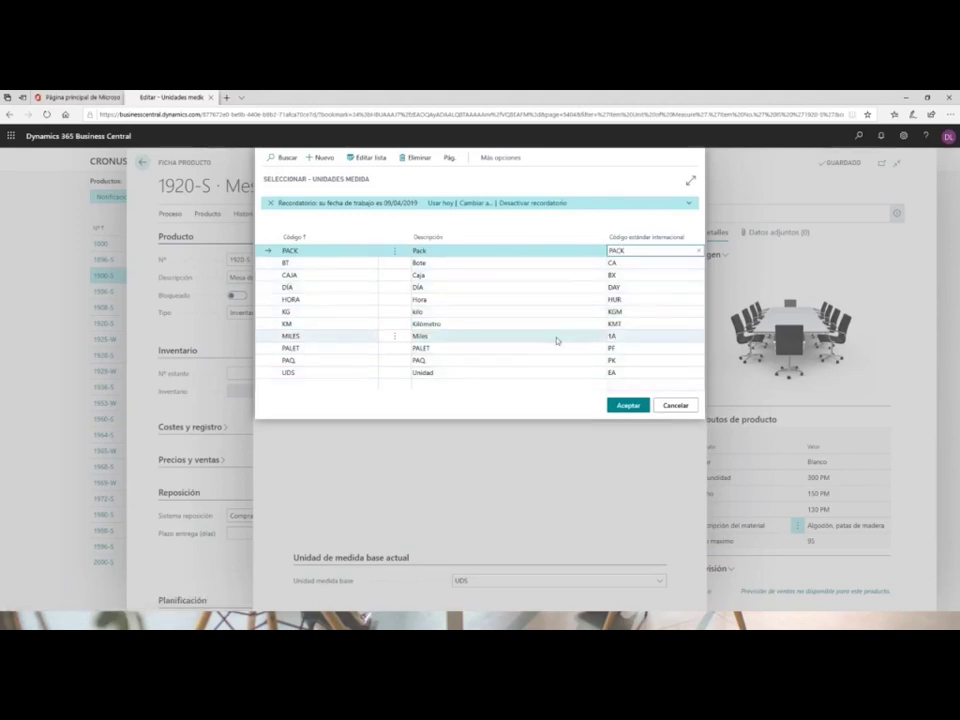
pyautogui.click(623, 405)
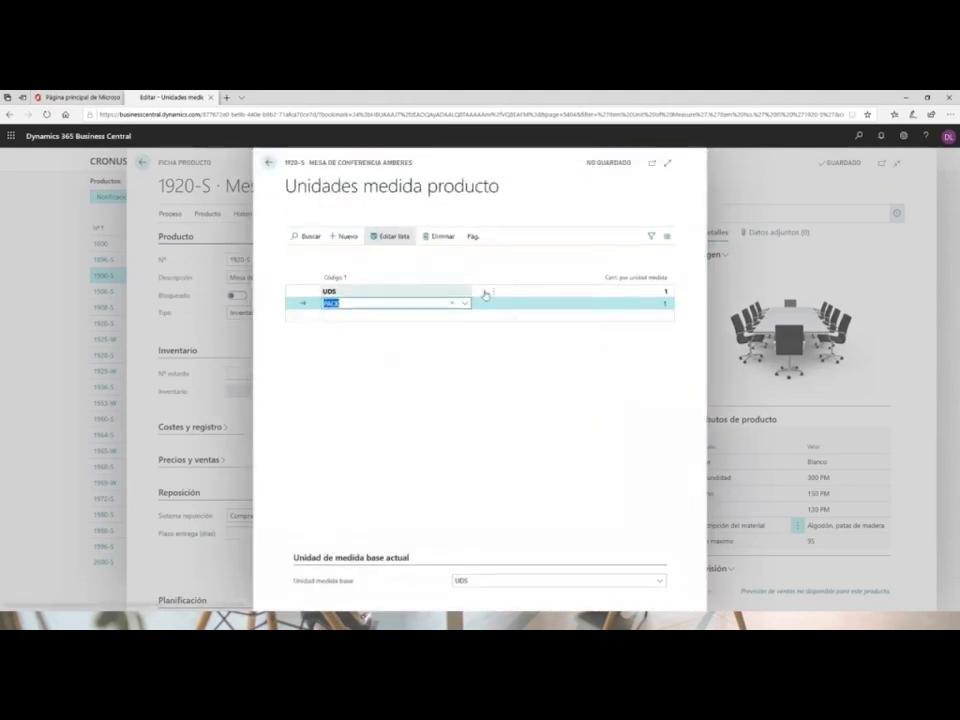
# Set the PACK unit's quantity per unit of measure to 6 and return to the product card.
pyautogui.click(603, 292)
pyautogui.write('6')
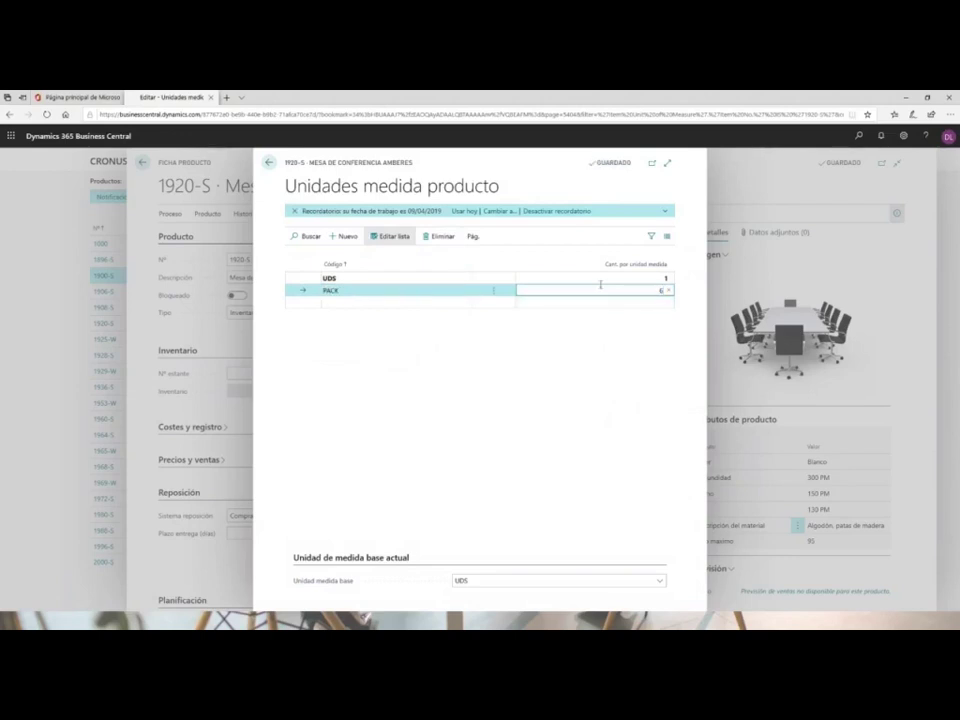
pyautogui.click(582, 280)
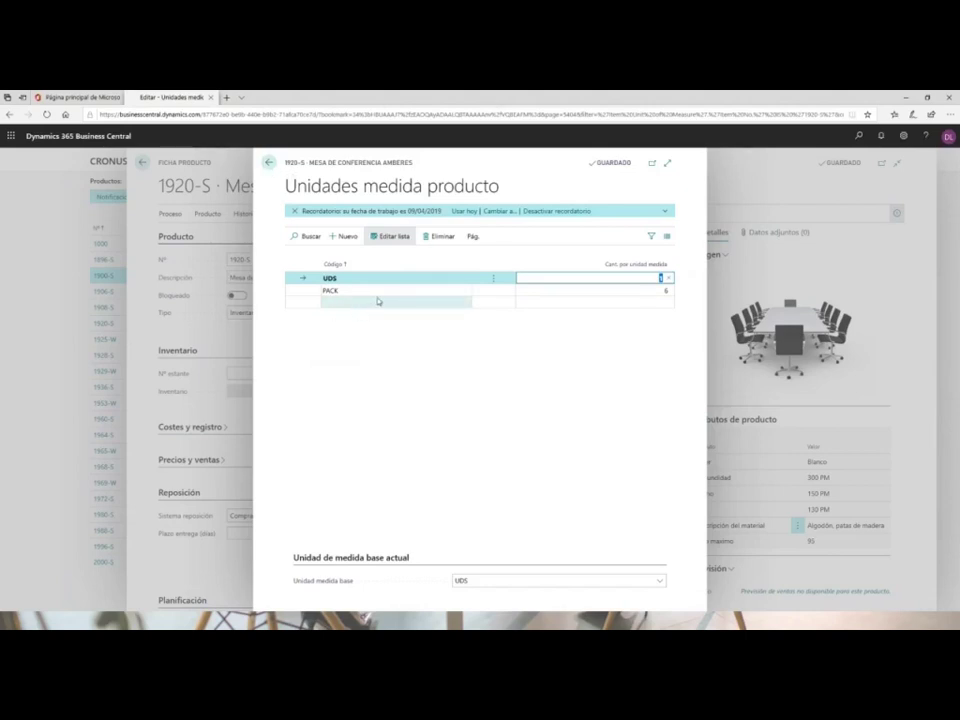
pyautogui.click(270, 164)
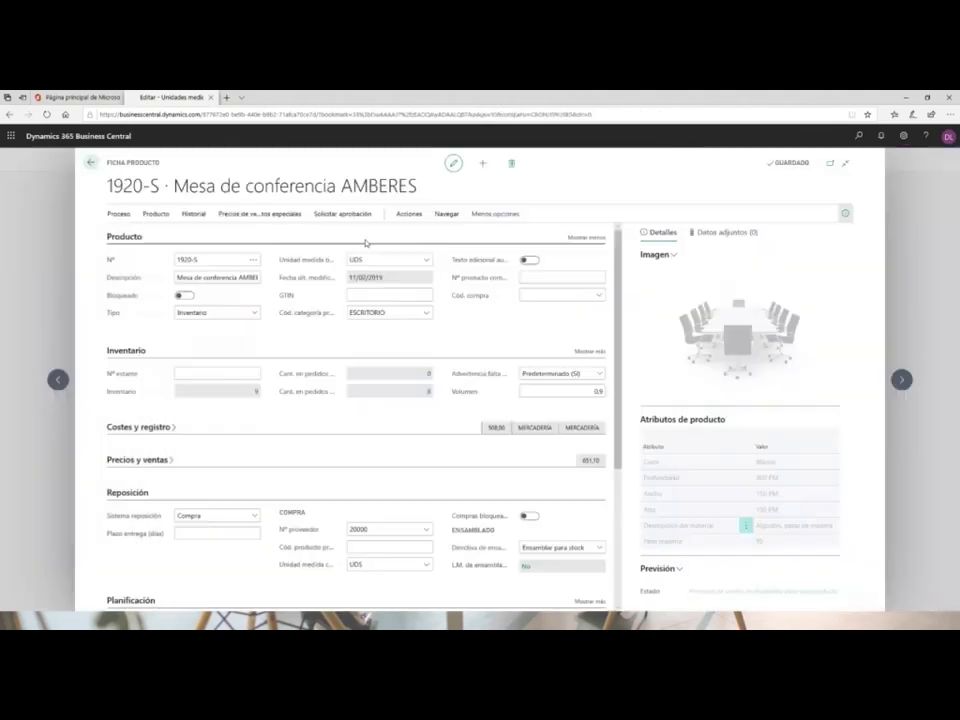
# Open the additional texts of product 1920-S and create a new text record.
pyautogui.click(448, 216)
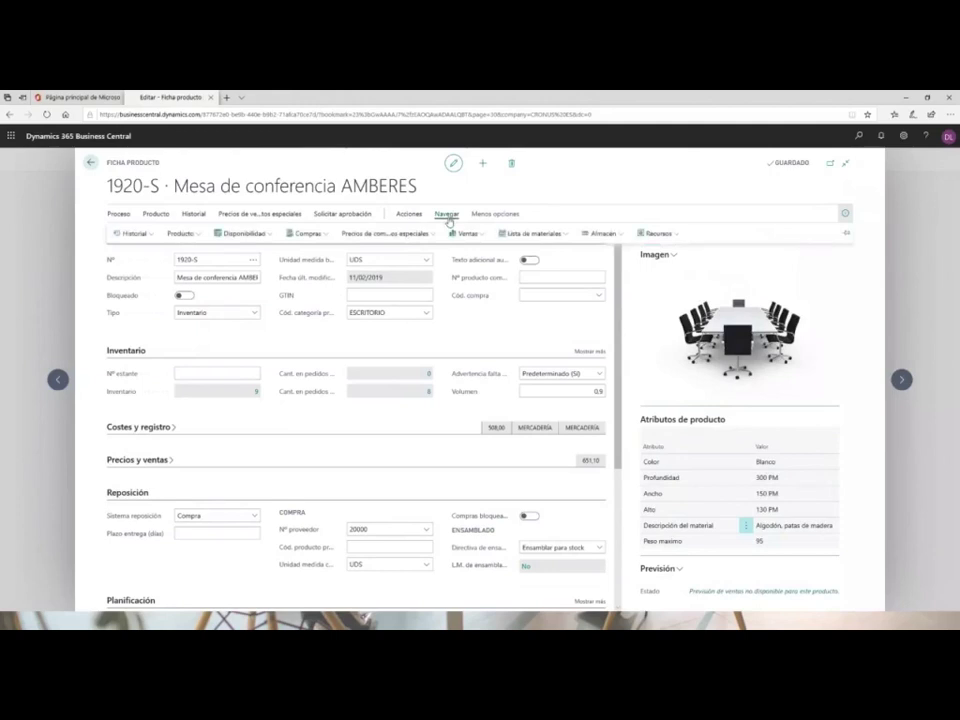
pyautogui.click(197, 236)
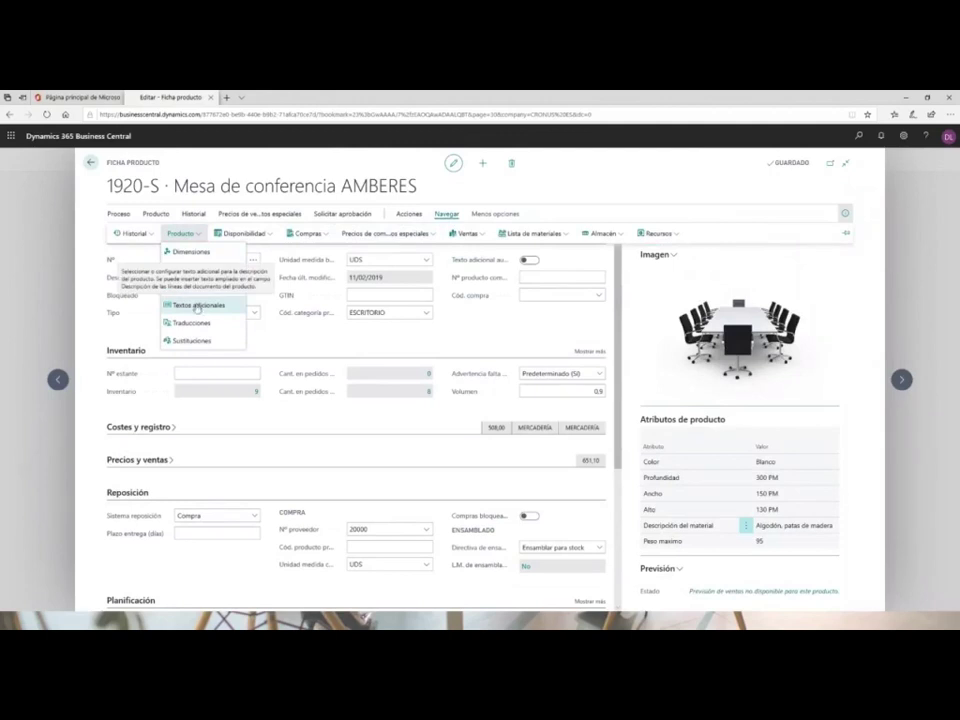
pyautogui.click(197, 306)
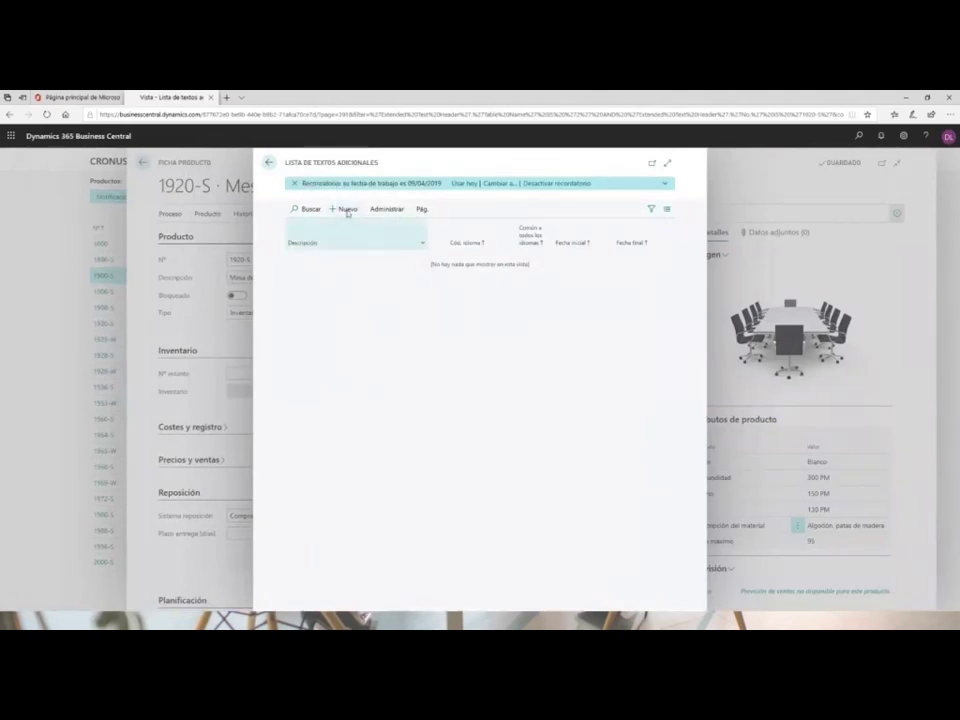
pyautogui.click(343, 210)
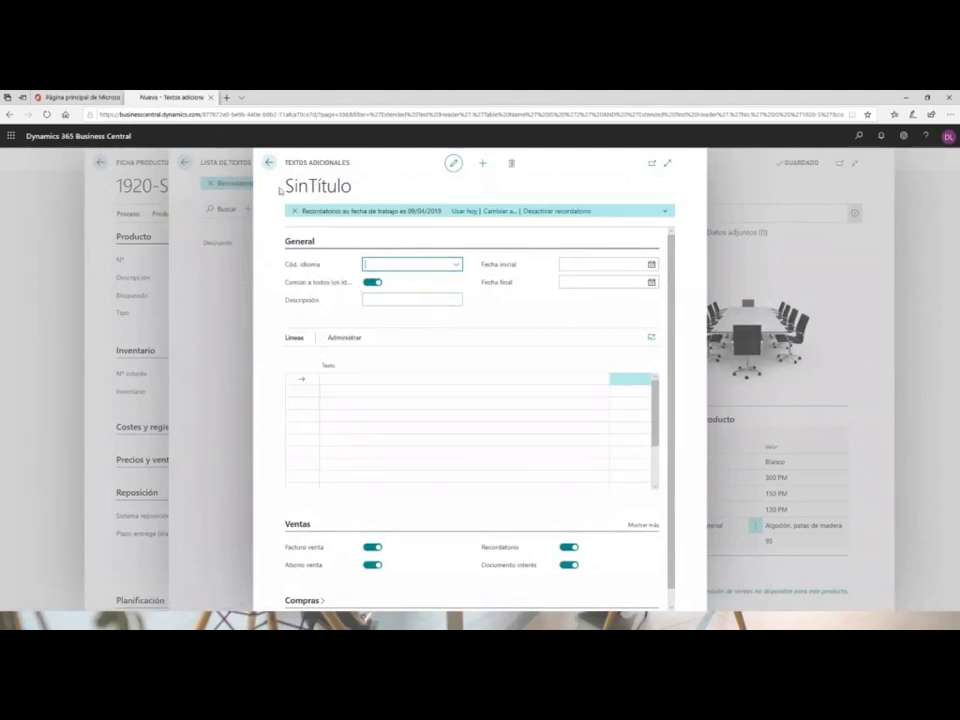
# Enter two lines in the additional text: Mesa de caoba and Alta calidad.
pyautogui.click(345, 380)
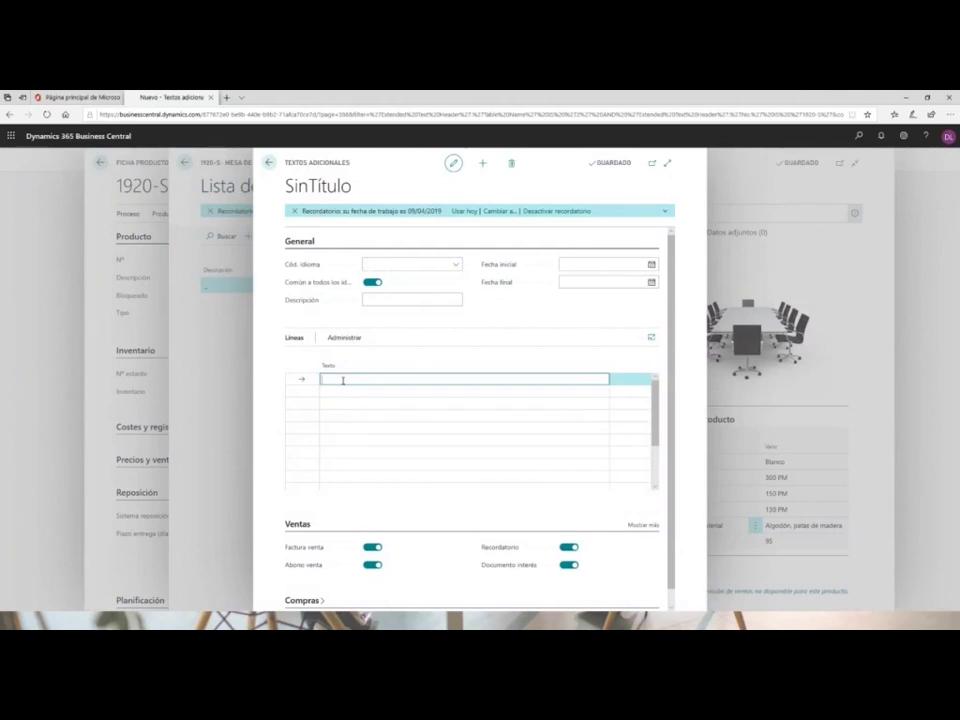
pyautogui.write('este')
pyautogui.press('BackSpace')
pyautogui.press('BackSpace')
pyautogui.press('BackSpace')
pyautogui.press('BackSpace')
pyautogui.write('Mesa de cocina')
pyautogui.press('Return')
pyautogui.write('Alta')
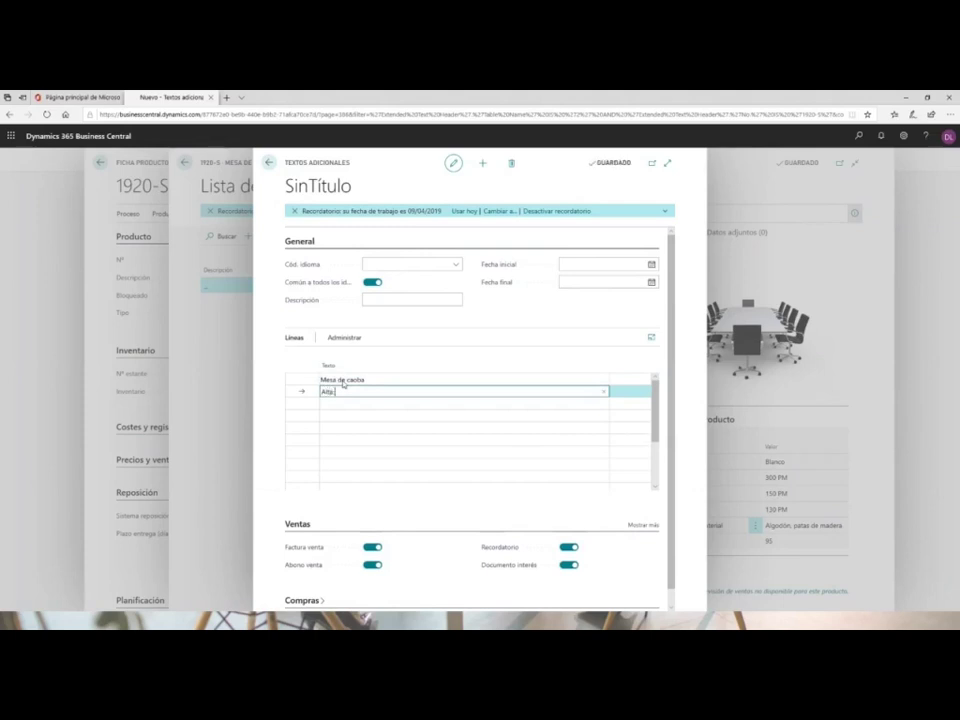
pyautogui.write(' calidad')
pyautogui.press('Return')
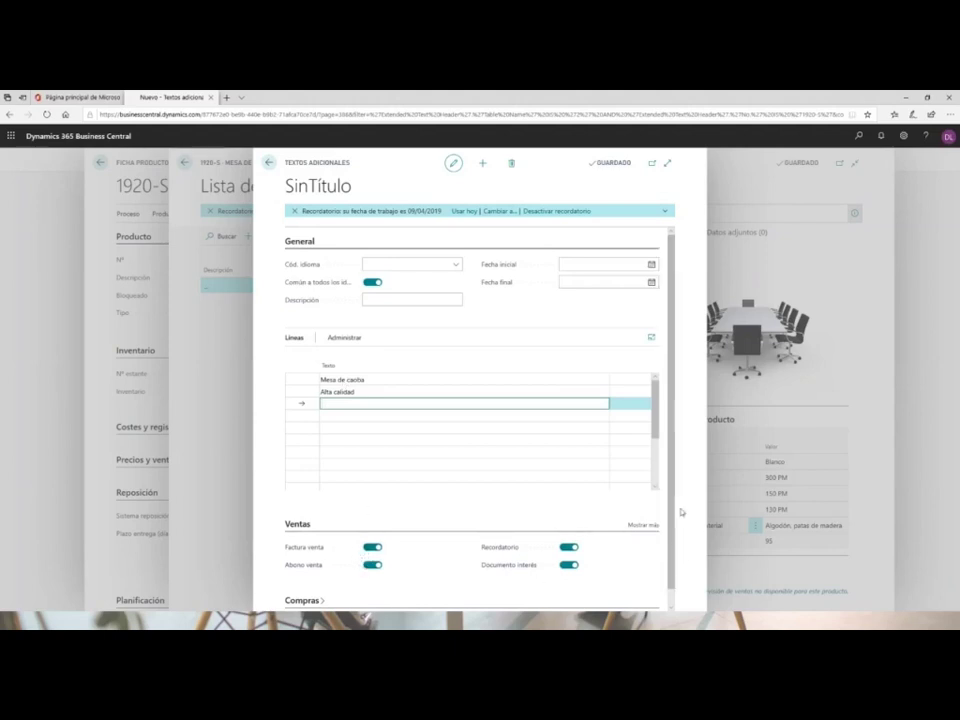
# Review the additional text's sales and purchase document options and the available language codes.
pyautogui.scroll(-1, 672, 530)
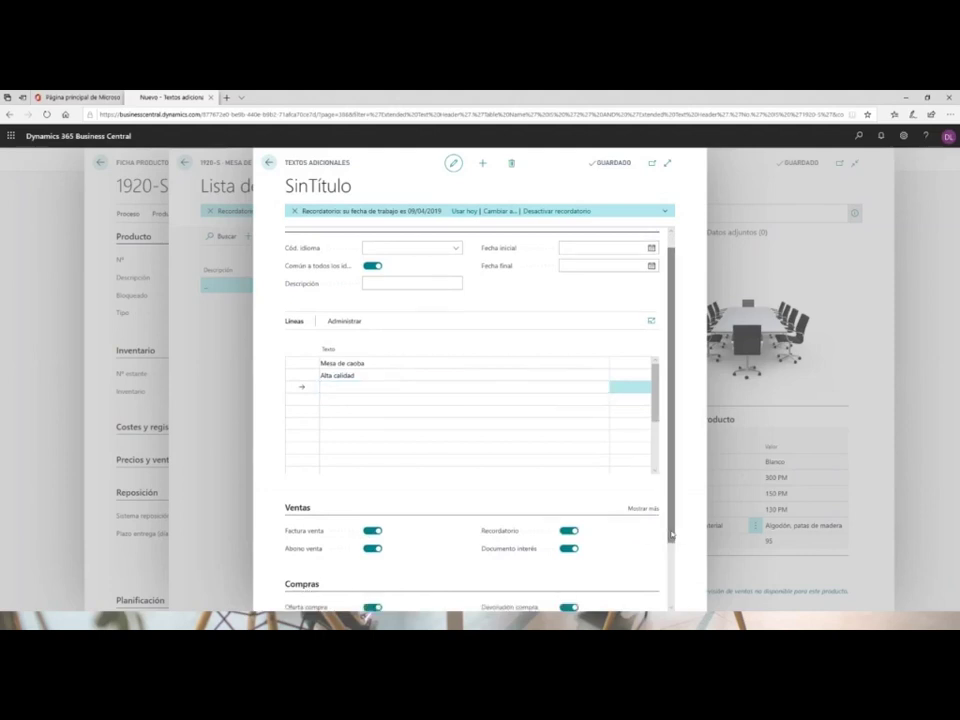
pyautogui.scroll(-2, 672, 568)
pyautogui.scroll(3, 672, 565)
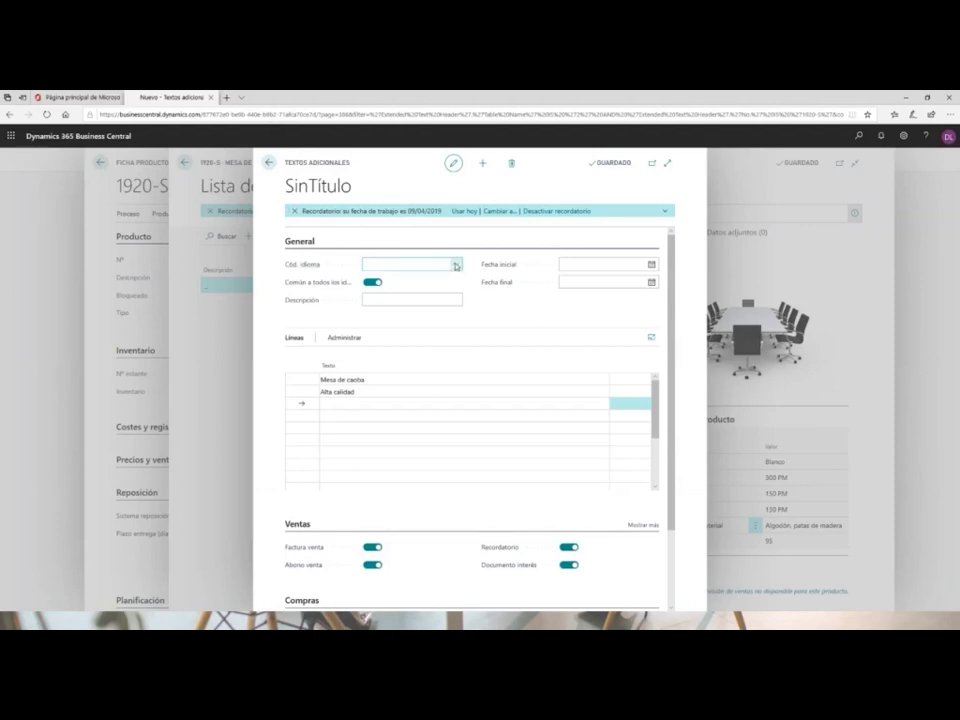
pyautogui.click(414, 266)
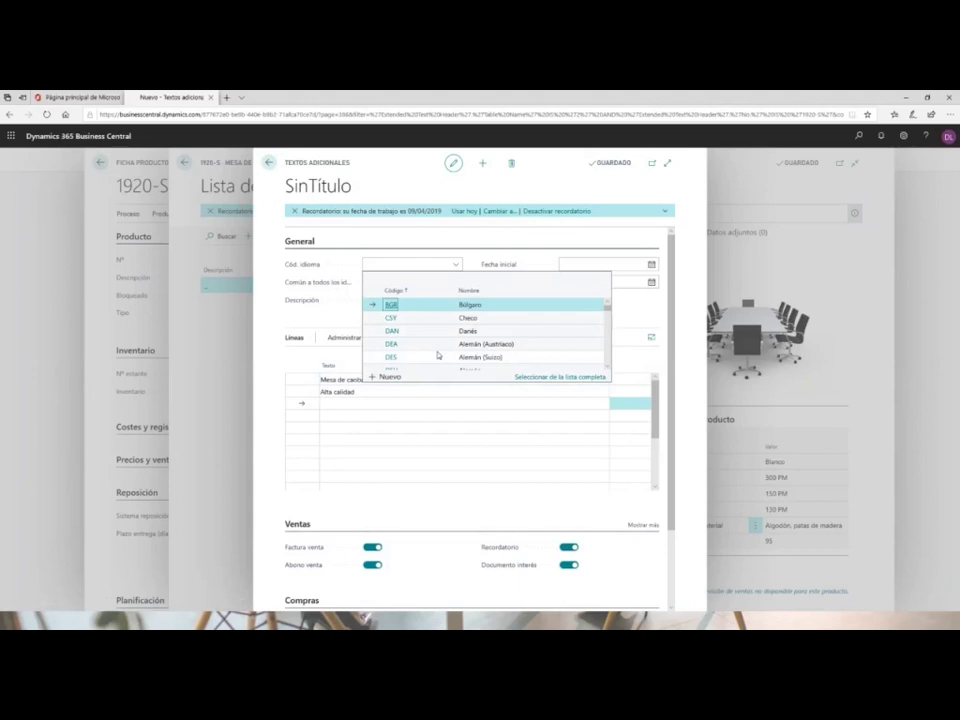
pyautogui.click(352, 390)
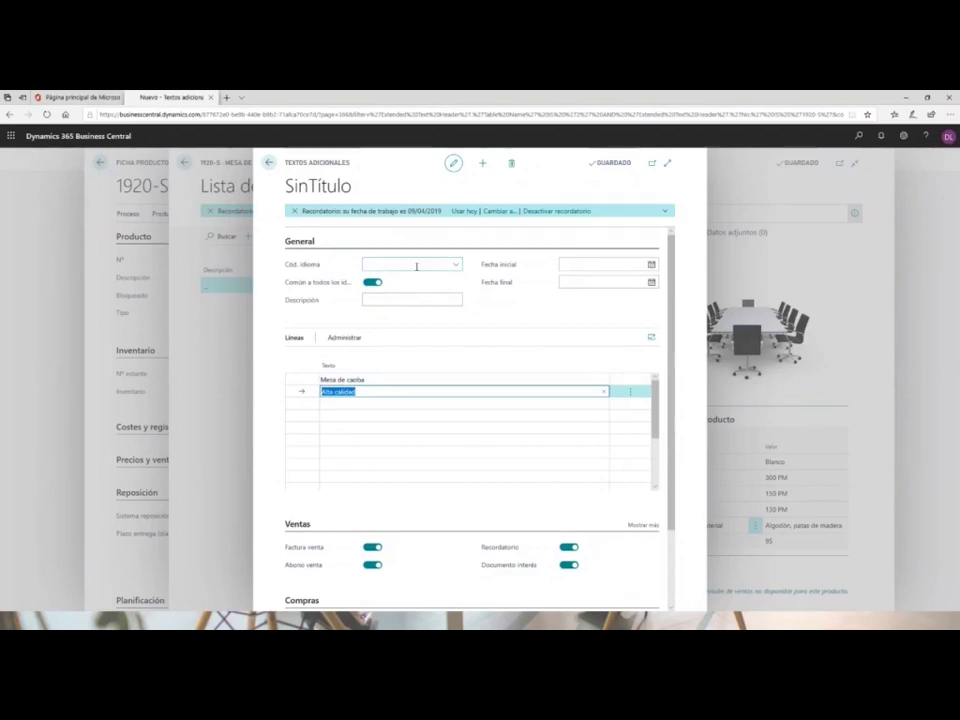
# Turn off the additional text's option that makes it common to all languages and return to the product card.
pyautogui.moveTo(316, 288)
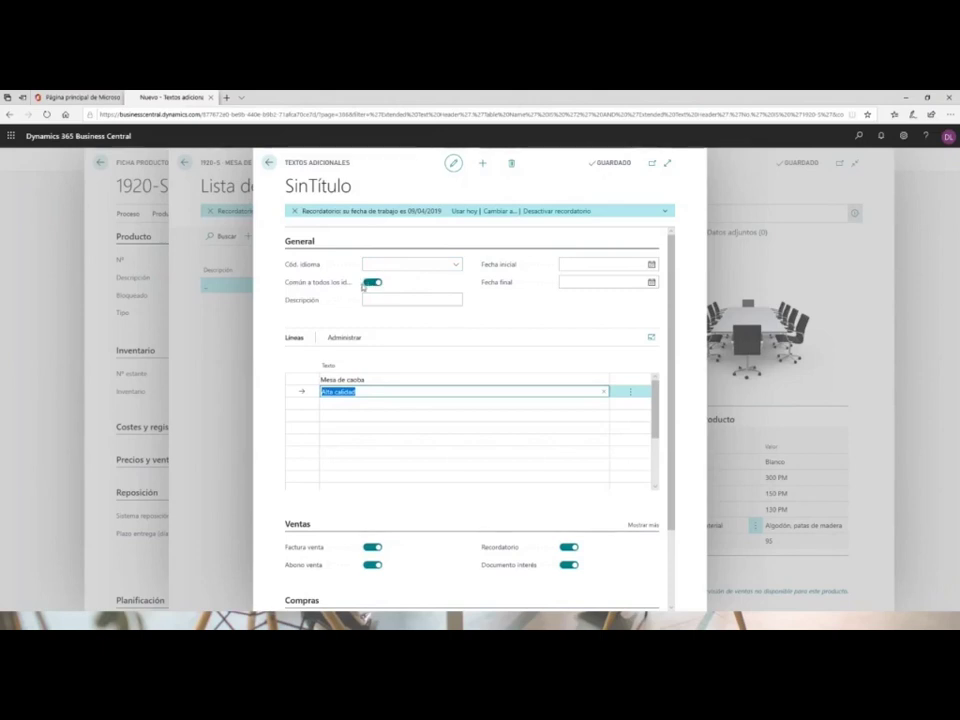
pyautogui.click(372, 282)
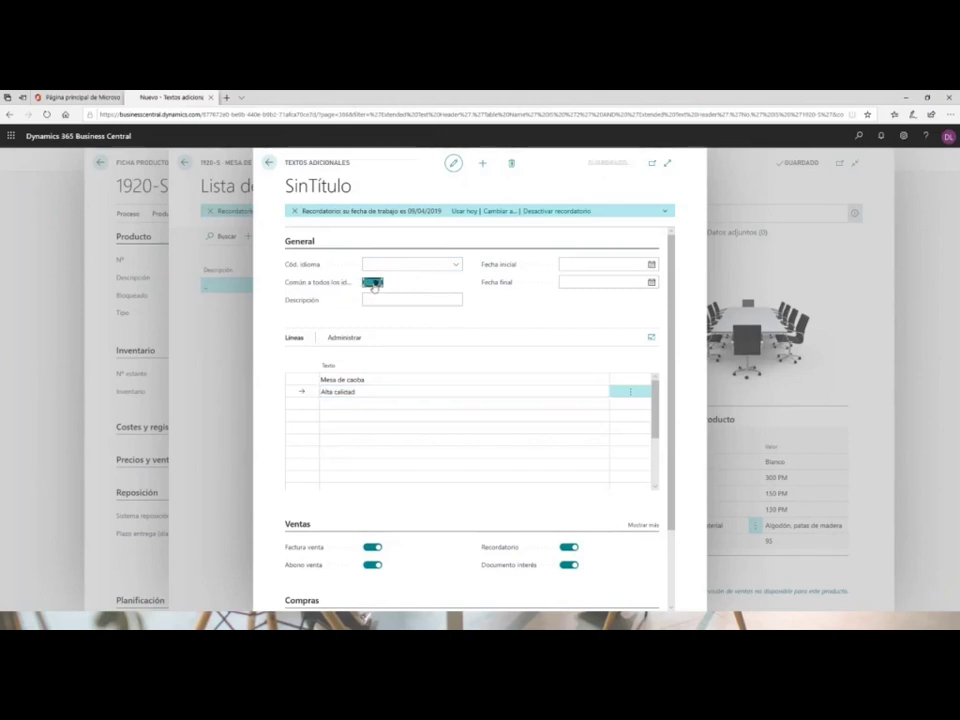
pyautogui.click(456, 266)
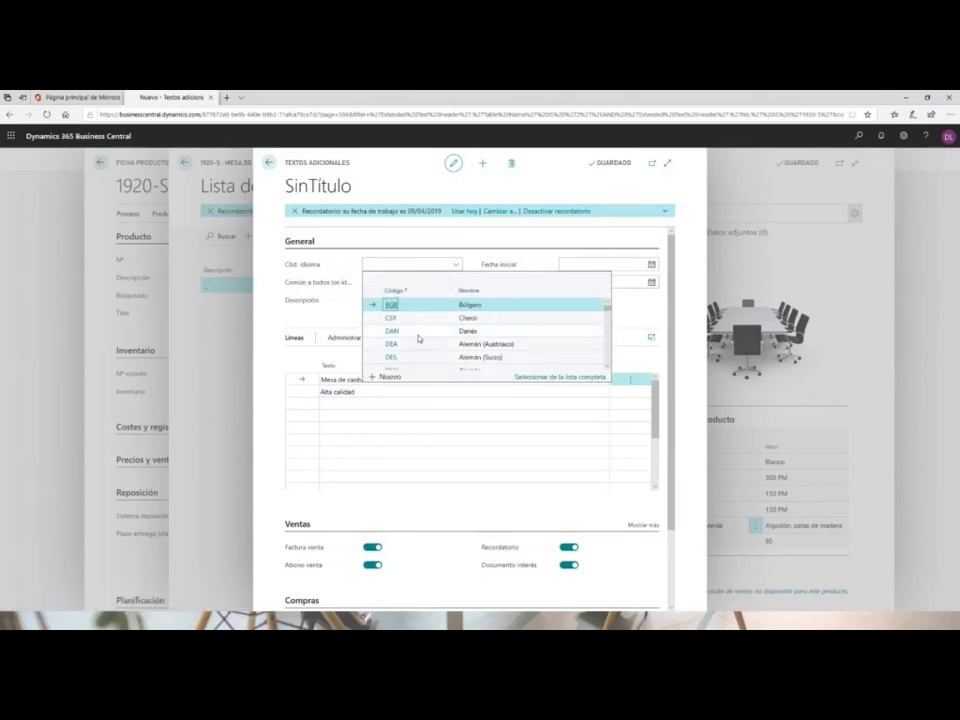
pyautogui.click(310, 244)
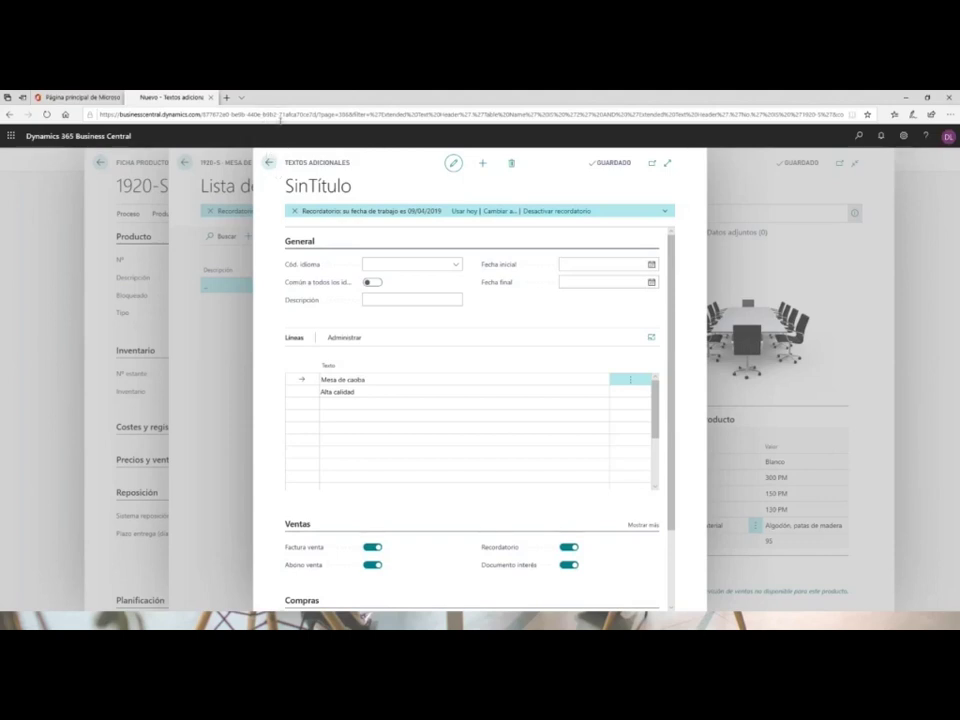
pyautogui.click(271, 167)
pyautogui.click(269, 164)
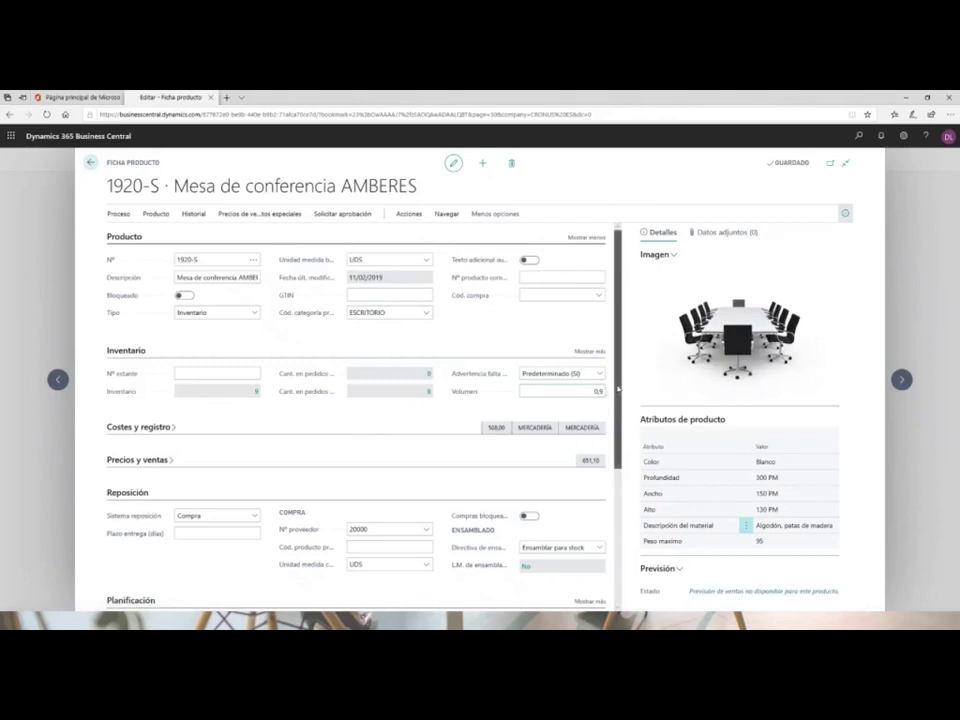
# Set the AMBERES table's reordering policy (Directiva reaprov.) to Pedido and return to the CRONUS ES home page.
pyautogui.scroll(-1, 610, 440)
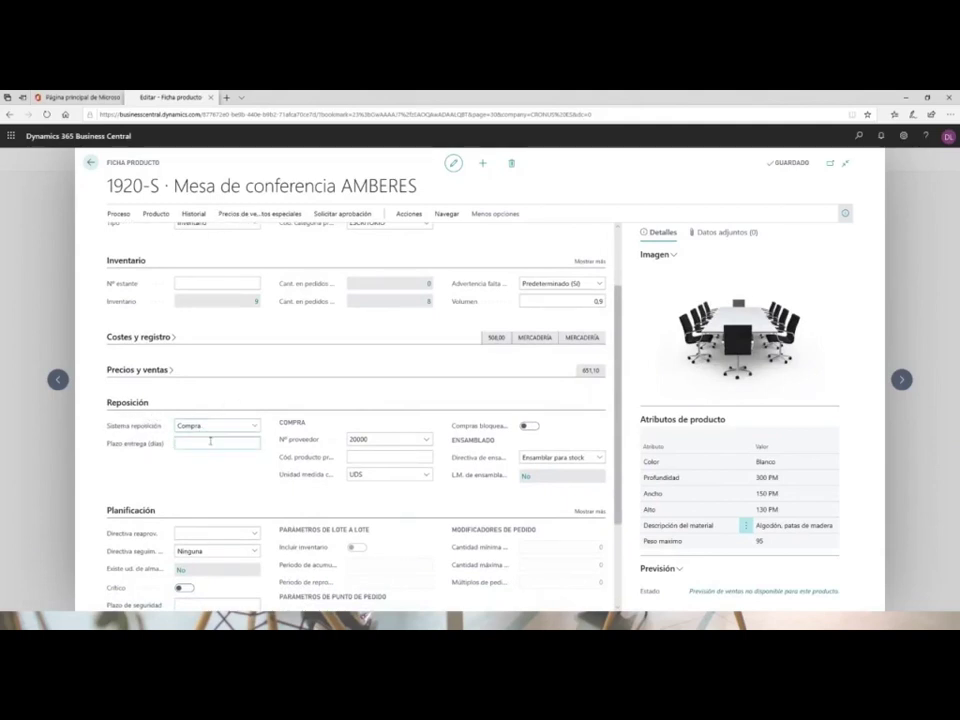
pyautogui.click(222, 535)
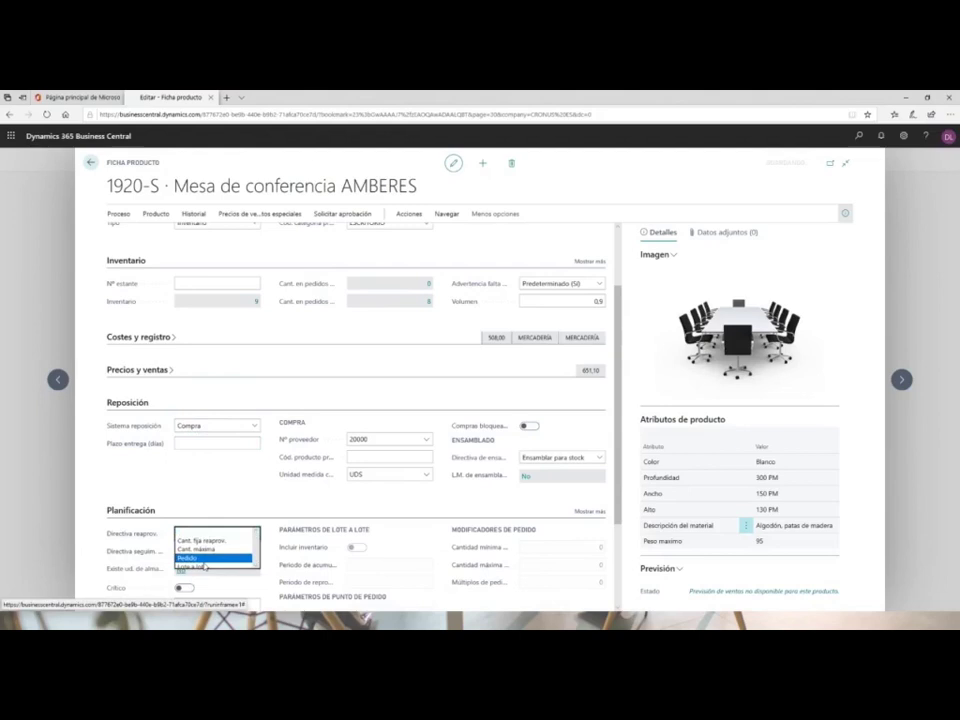
pyautogui.click(192, 559)
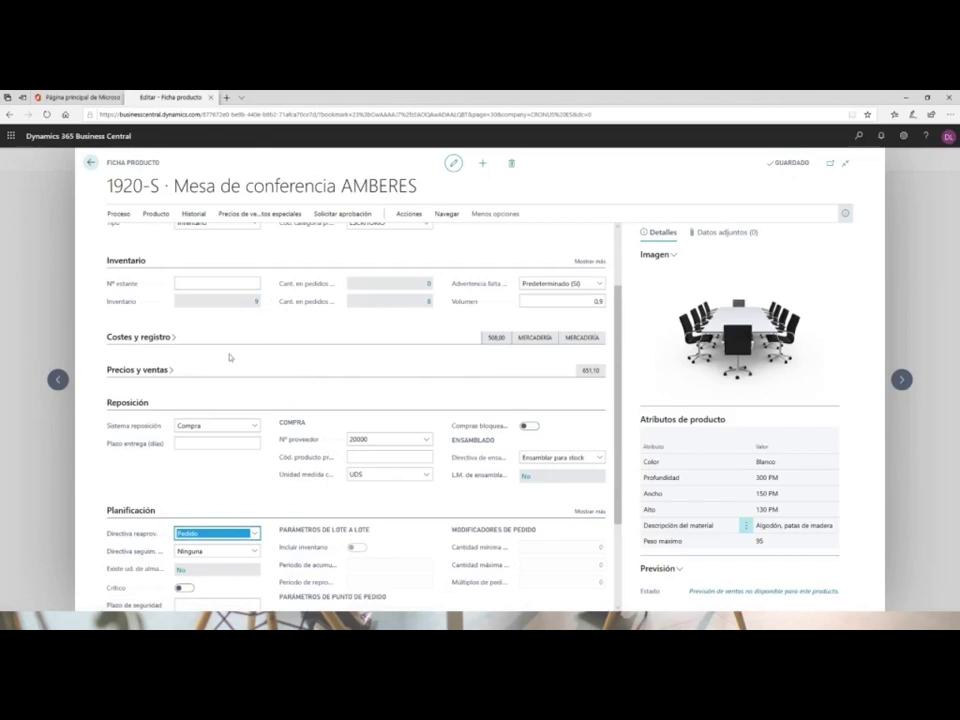
pyautogui.click(91, 163)
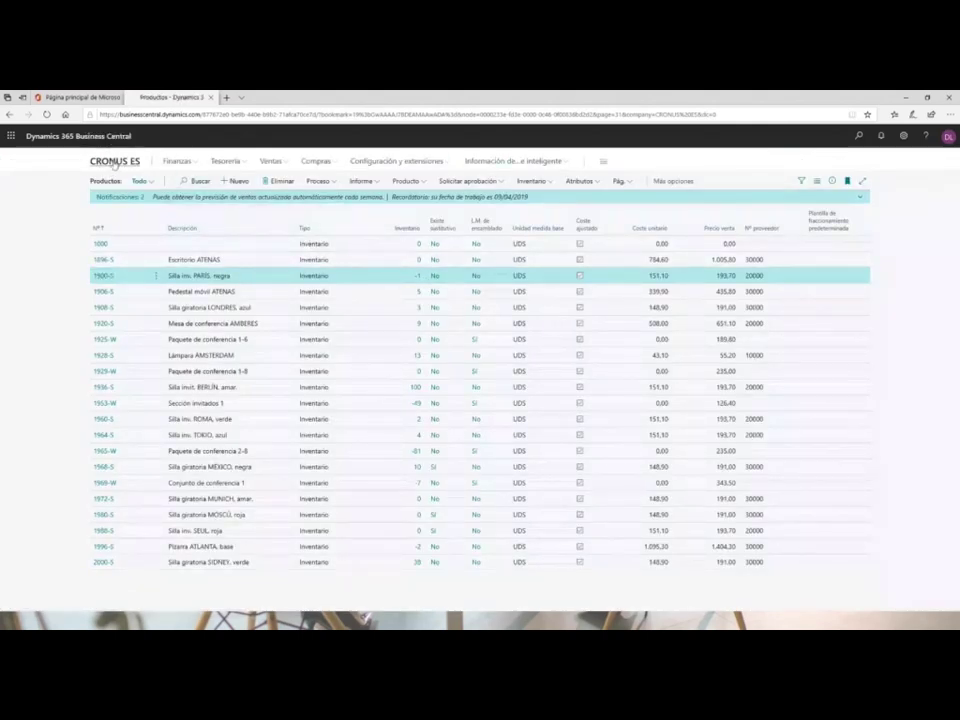
pyautogui.click(114, 162)
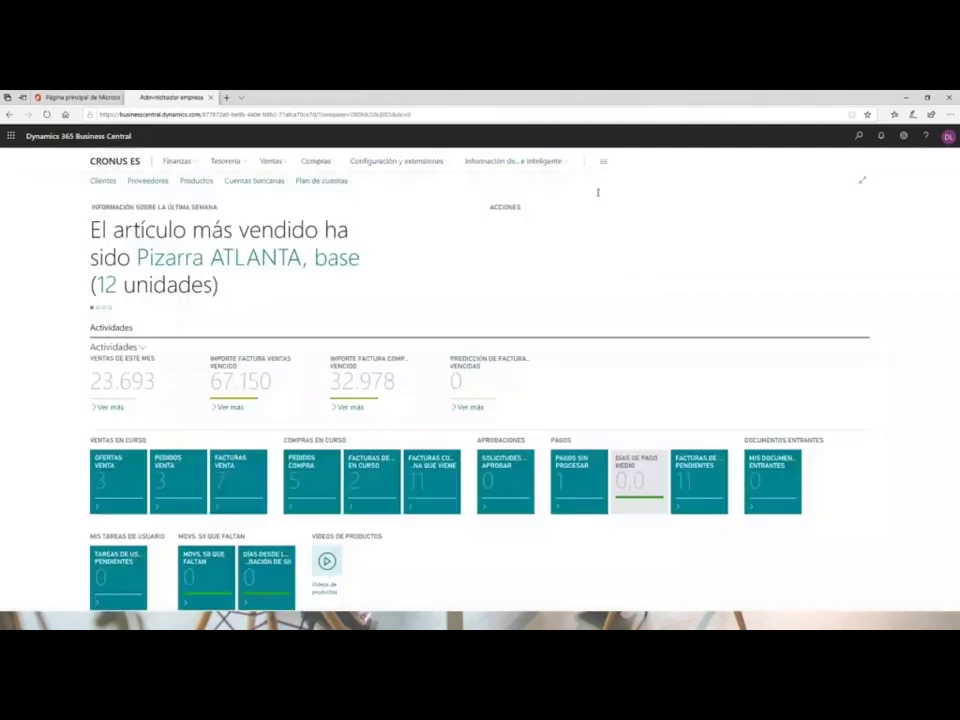
# Open the vendor card for Fabrikam, Inc. and expand its payment section and full invoicing details.
pyautogui.click(152, 184)
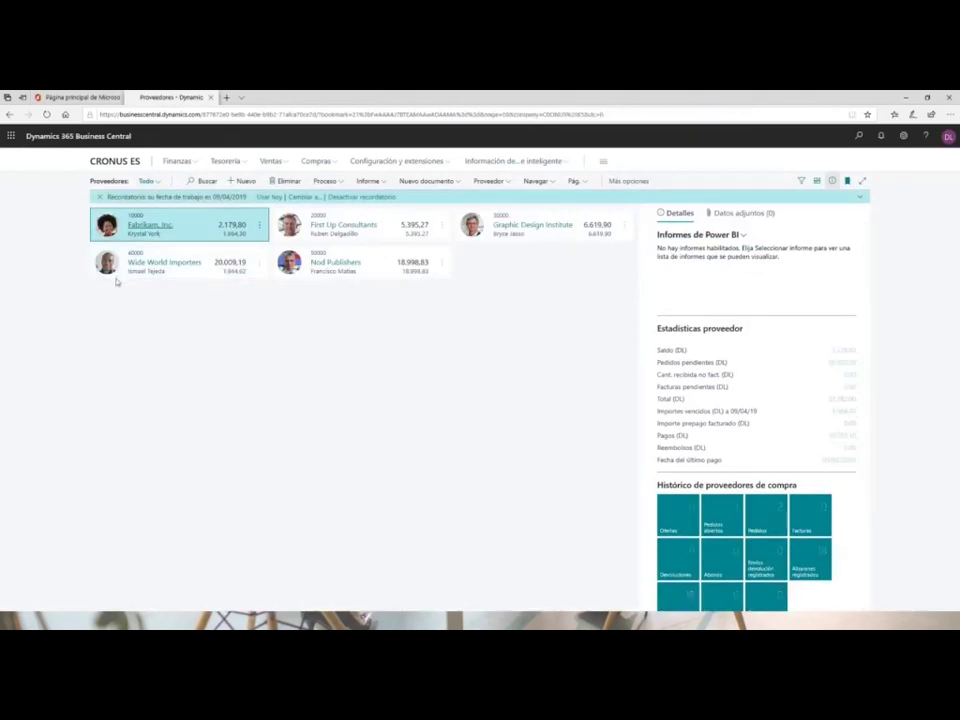
pyautogui.click(97, 218)
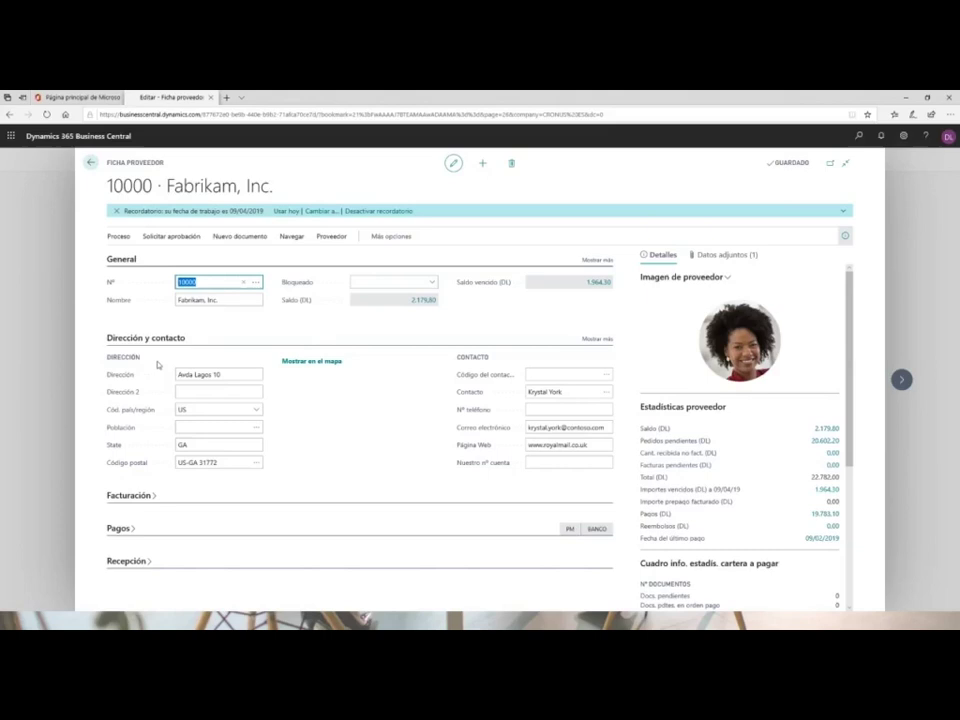
pyautogui.click(240, 497)
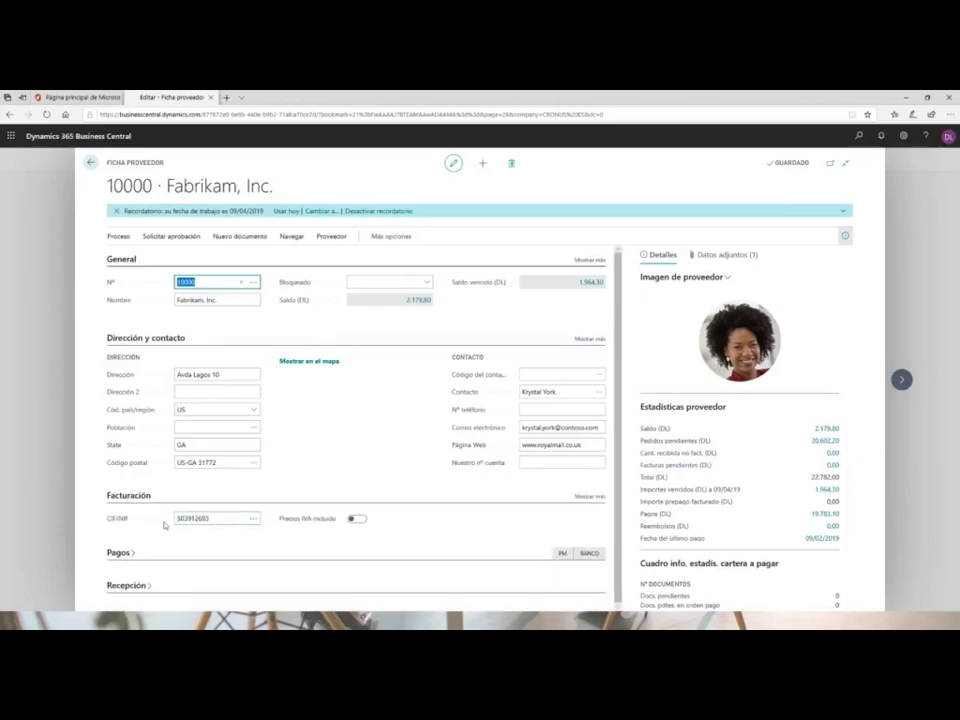
pyautogui.click(119, 555)
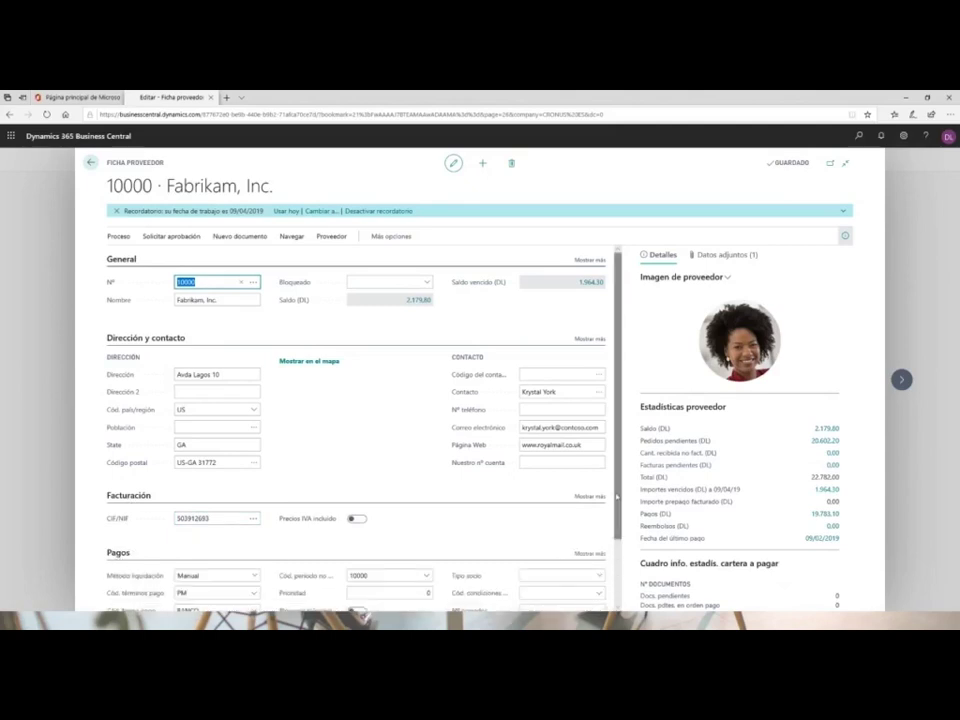
pyautogui.scroll(-2, 616, 497)
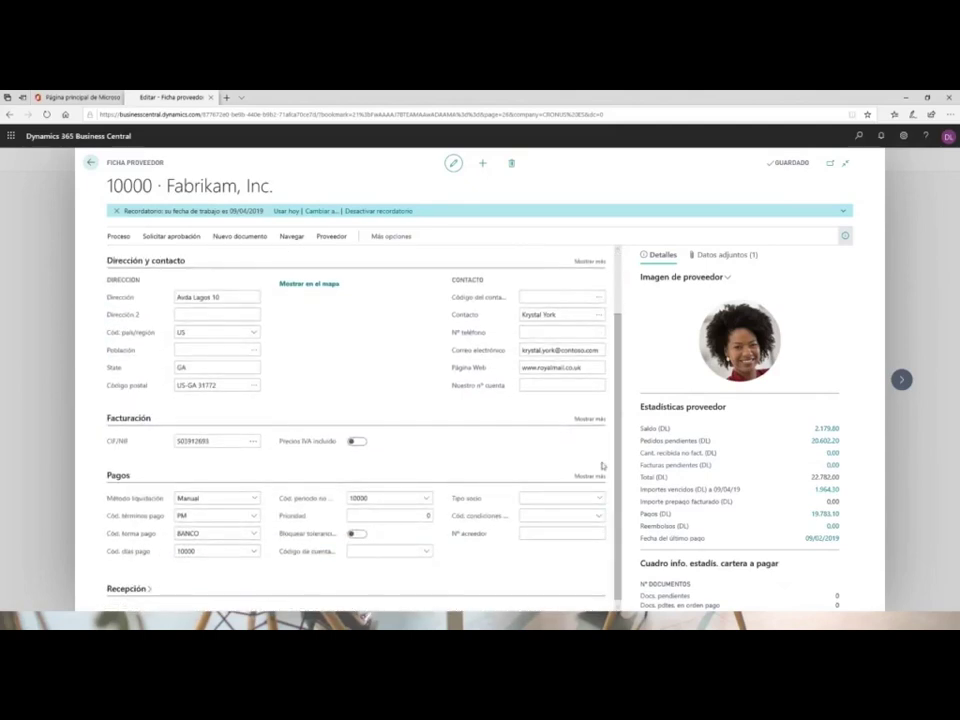
pyautogui.click(589, 418)
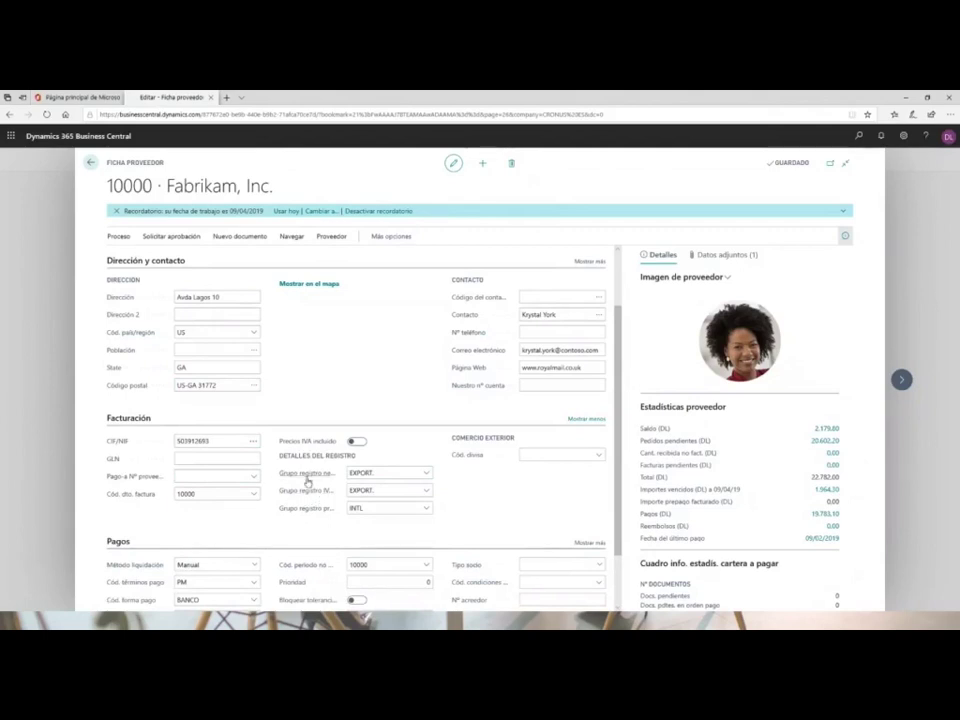
# Review the full list of vendor posting groups and their ledger accounts, leaving the vendor's group as INTL.
pyautogui.moveTo(309, 481)
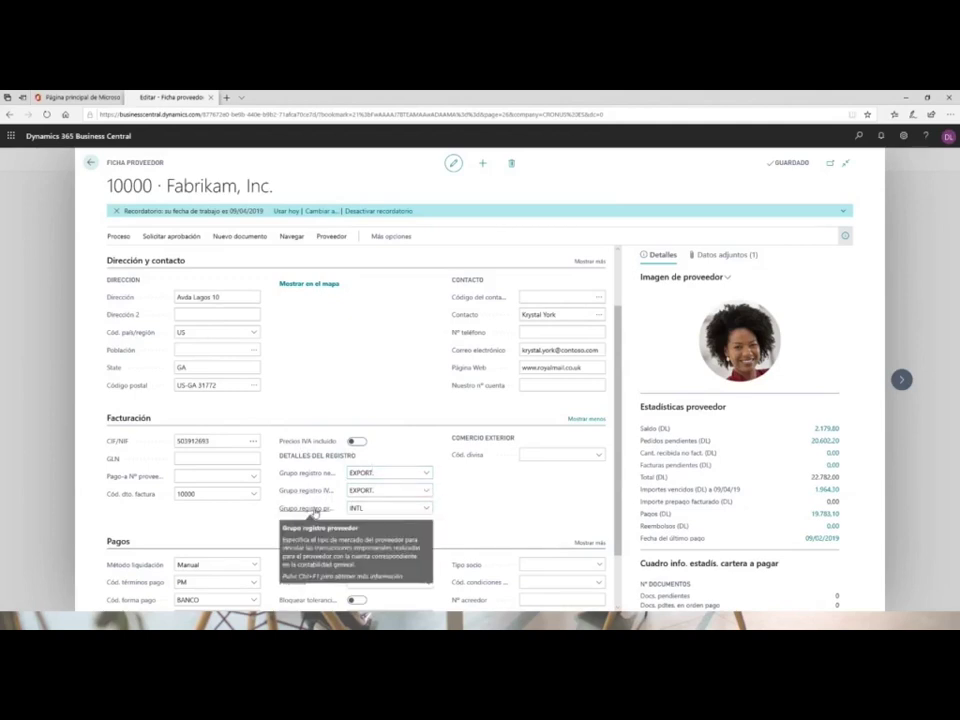
pyautogui.click(428, 510)
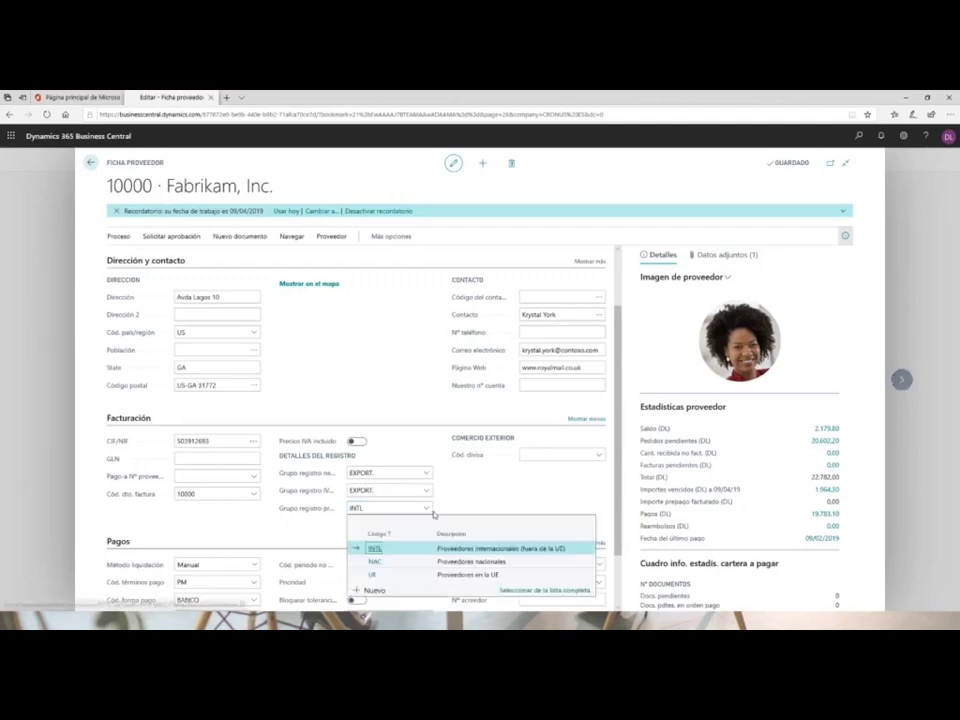
pyautogui.click(539, 590)
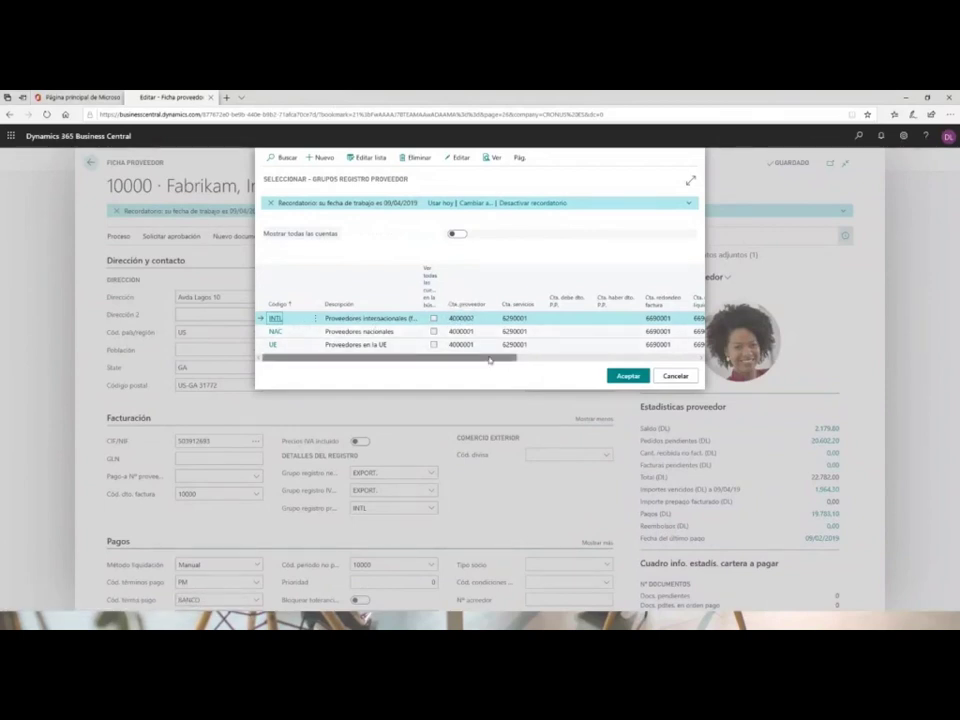
pyautogui.hscroll(5, 495, 345)
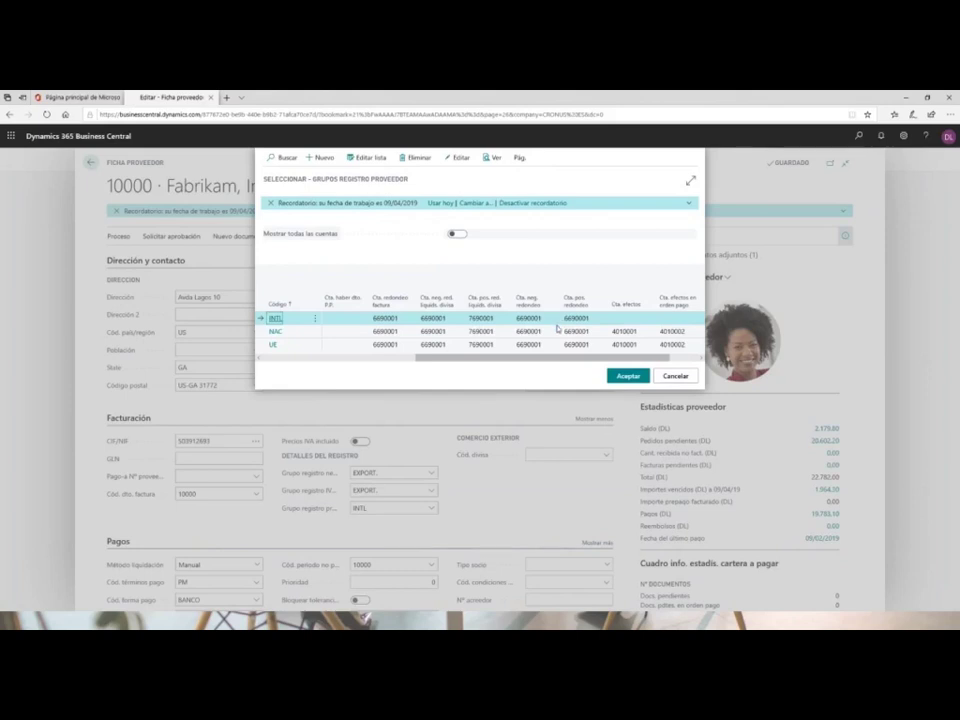
pyautogui.click(684, 377)
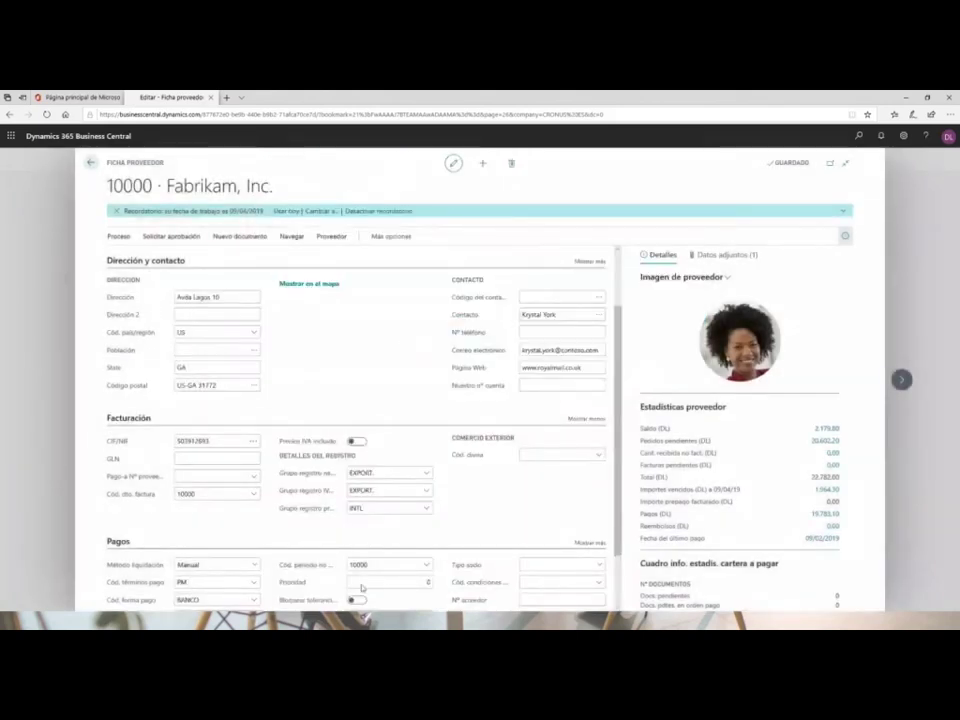
# Open the Fabrikam vendor's bank list and edit the Banco ECA bank account card.
pyautogui.scroll(-2, 430, 455)
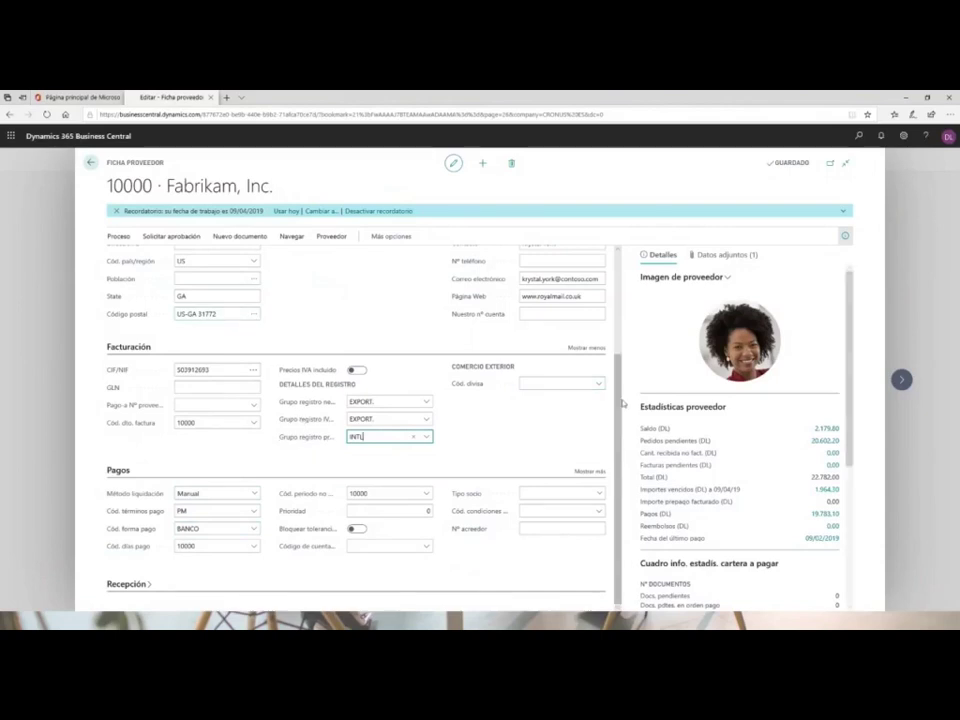
pyautogui.moveTo(620, 403); pyautogui.dragTo(620, 298)
pyautogui.click(331, 238)
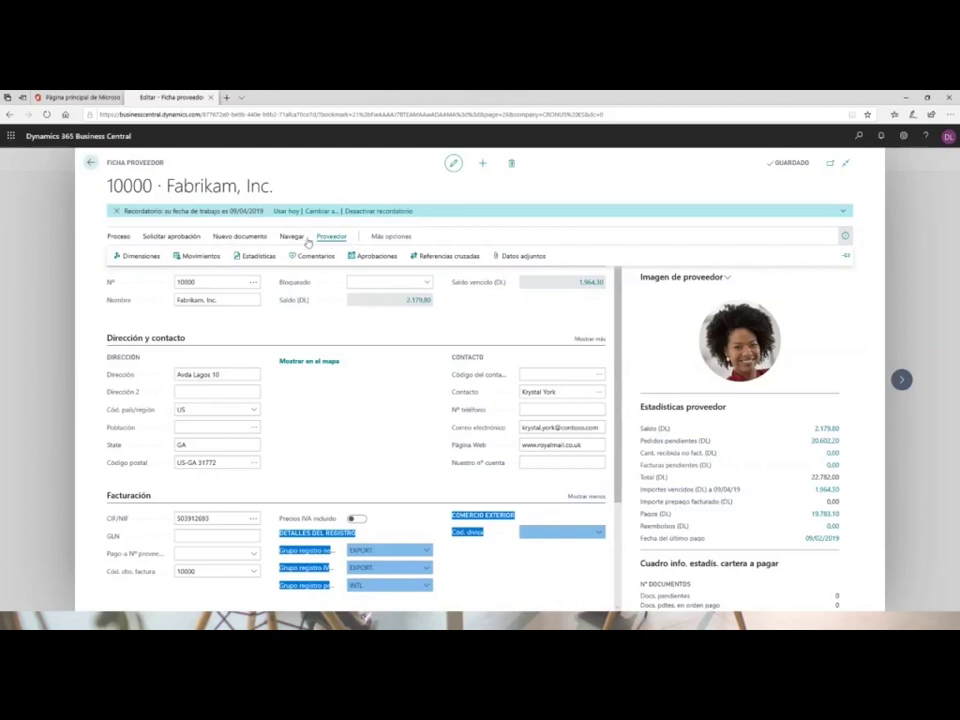
pyautogui.click(295, 237)
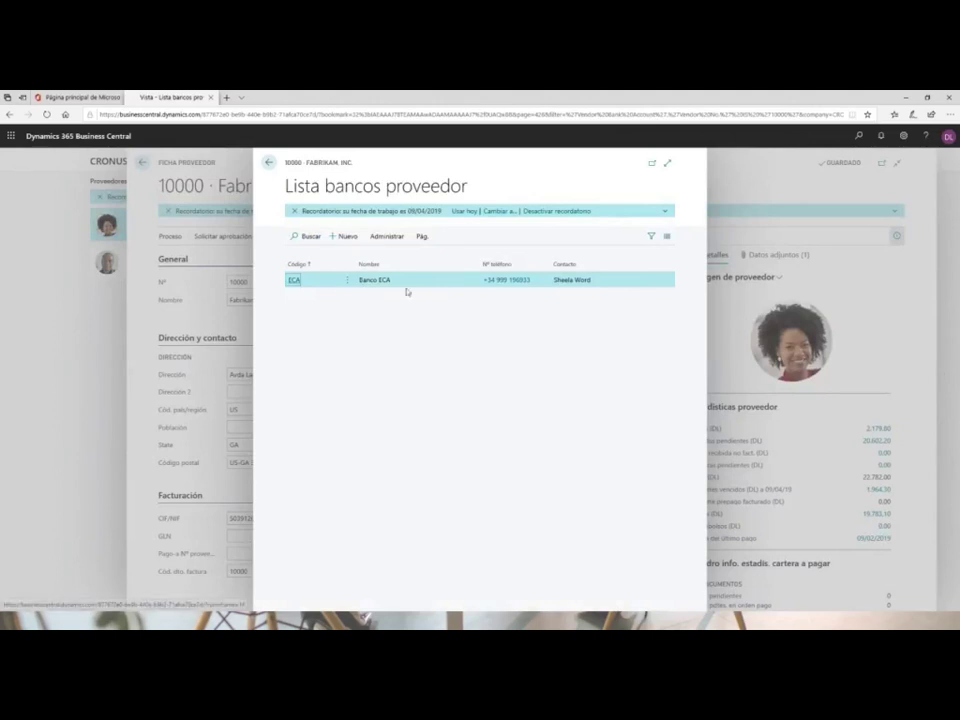
pyautogui.click(391, 241)
pyautogui.click(309, 258)
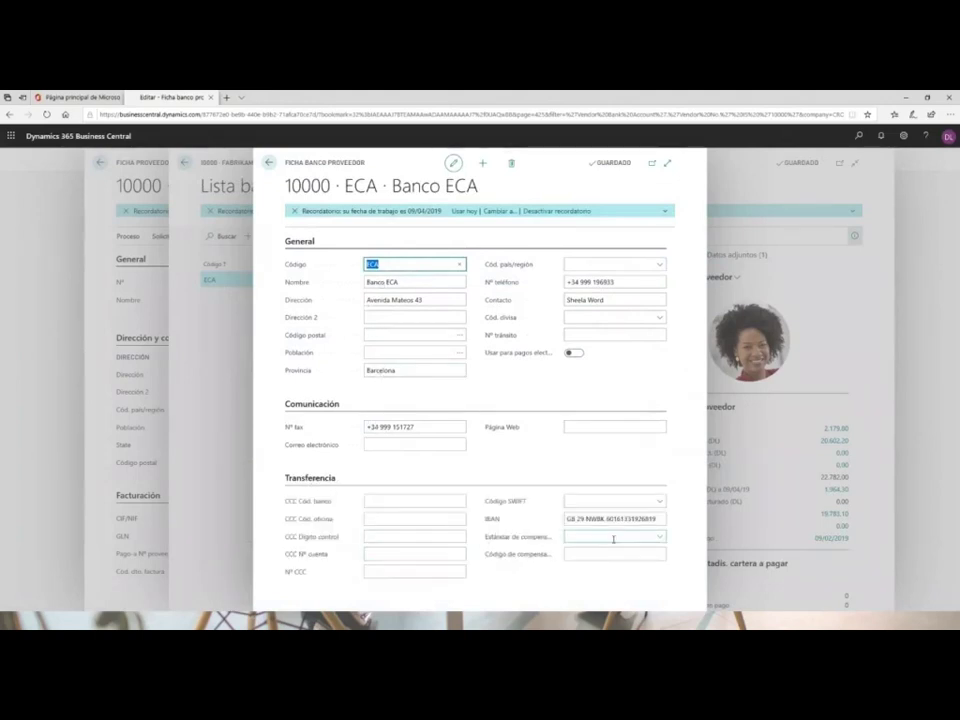
# Examine the IBAN field and the available SWIFT codes in Banco ECA's transfer details.
pyautogui.moveTo(566, 519); pyautogui.dragTo(685, 522)
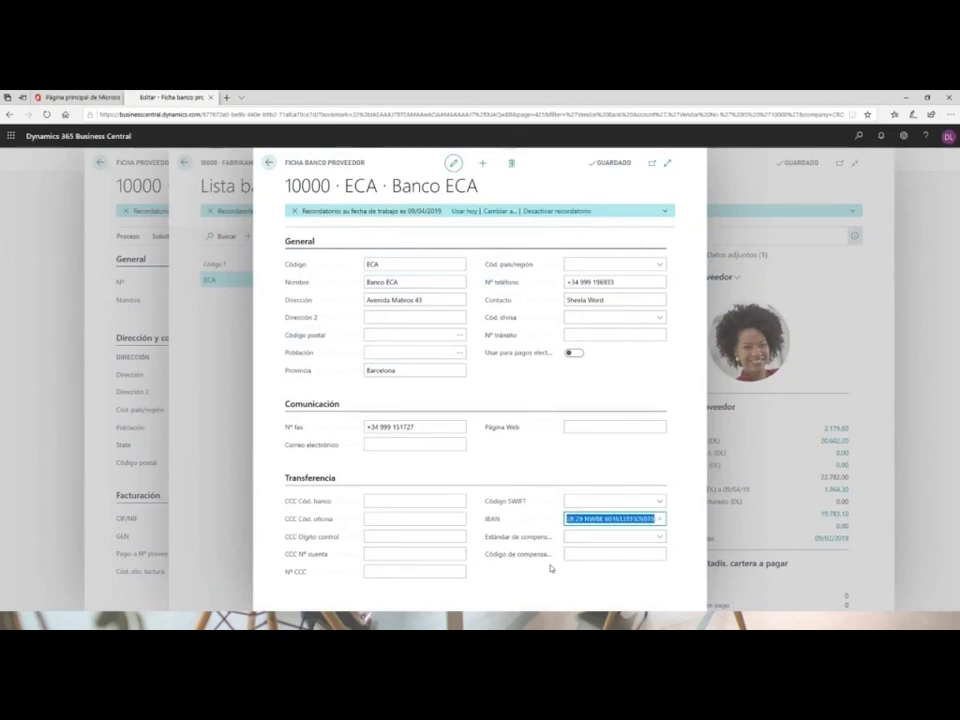
pyautogui.click(577, 500)
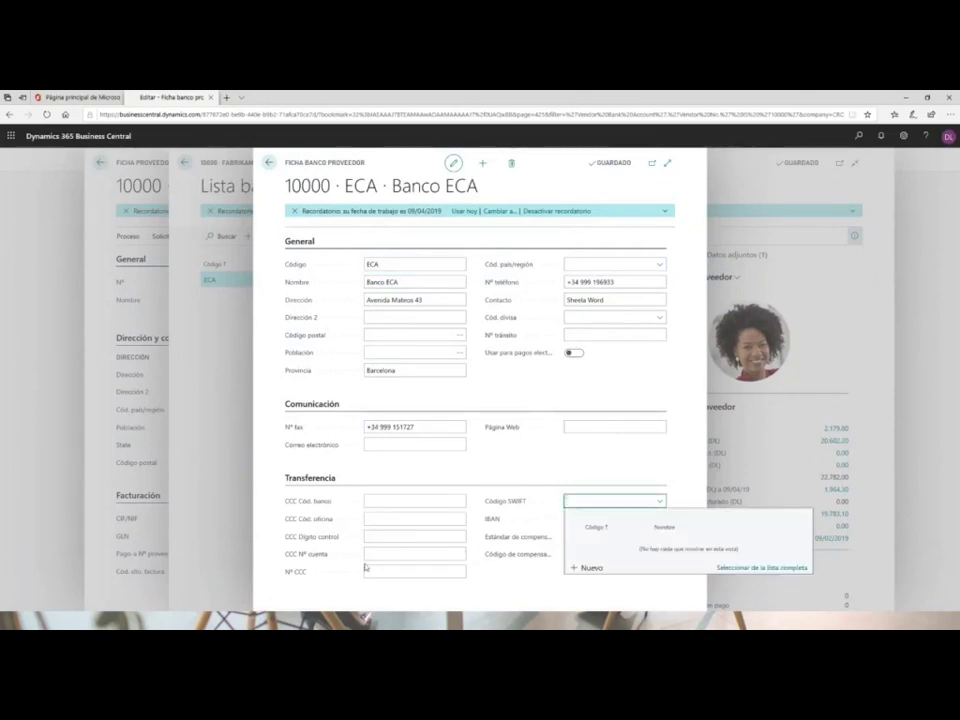
pyautogui.click(584, 456)
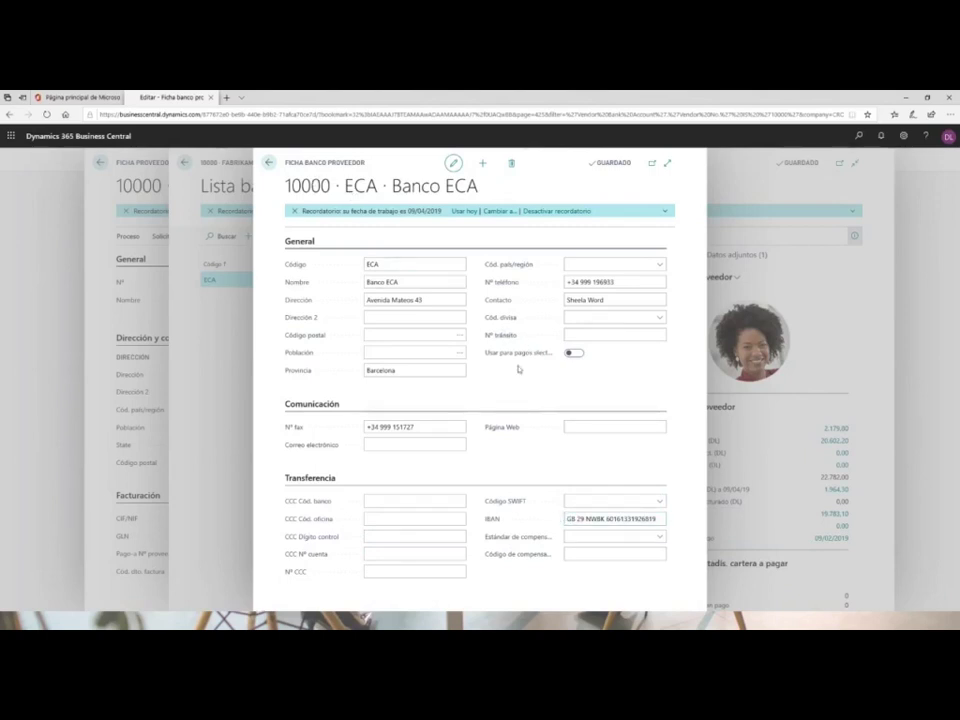
# Turn on Banco ECA's use for electronic payments and return to the Fabrikam vendor card.
pyautogui.click(574, 354)
pyautogui.click(268, 163)
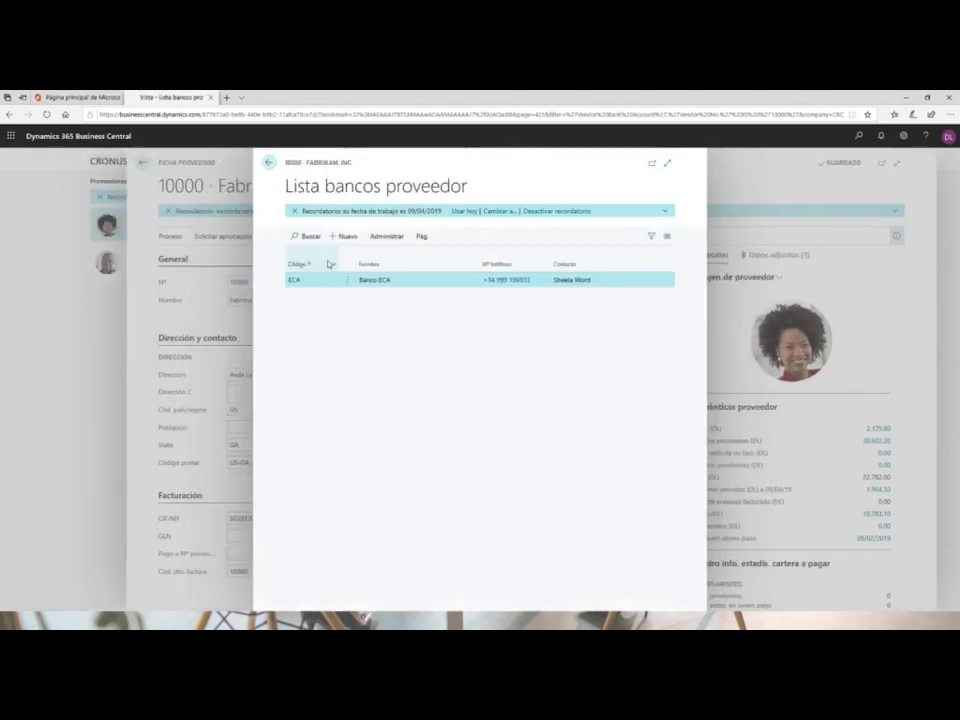
pyautogui.click(267, 165)
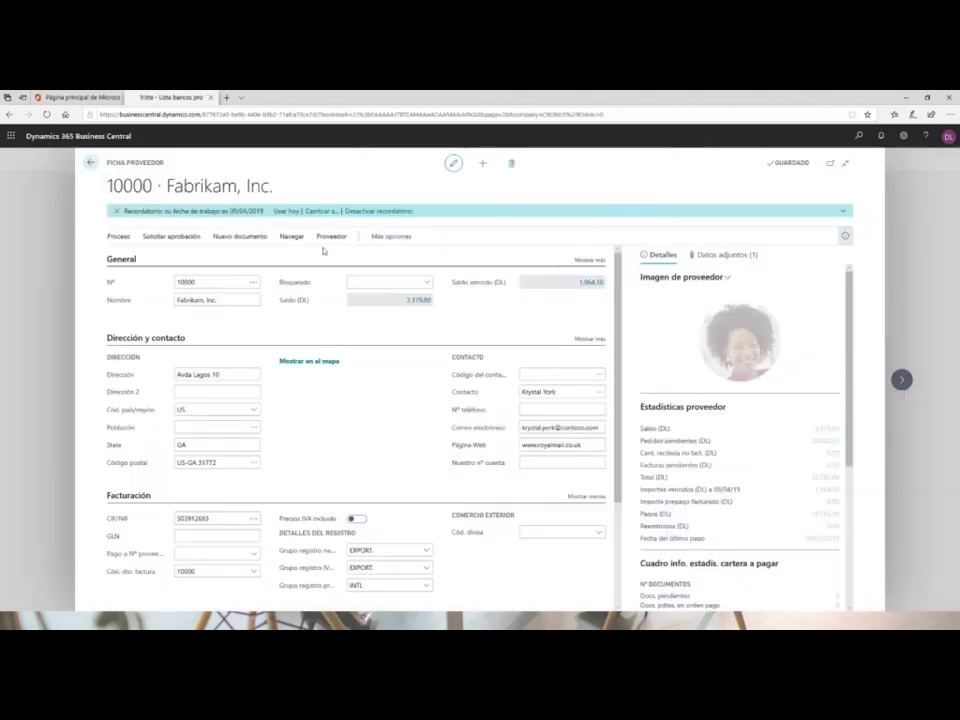
# Review the vendor card's additional actions and related vendor records, and return to the vendor list.
pyautogui.click(334, 237)
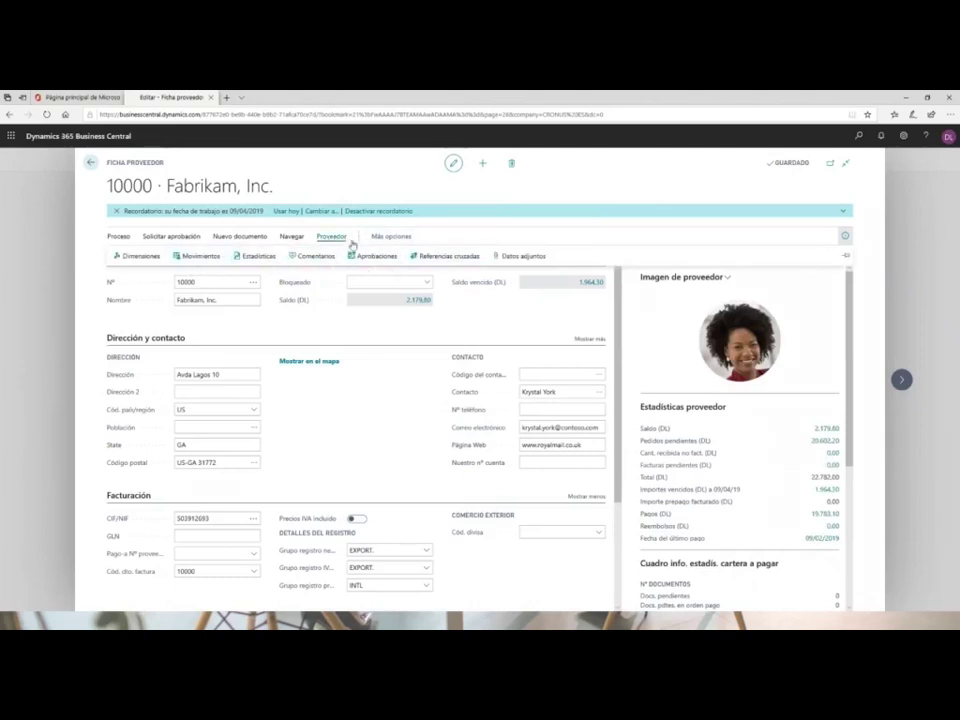
pyautogui.click(394, 238)
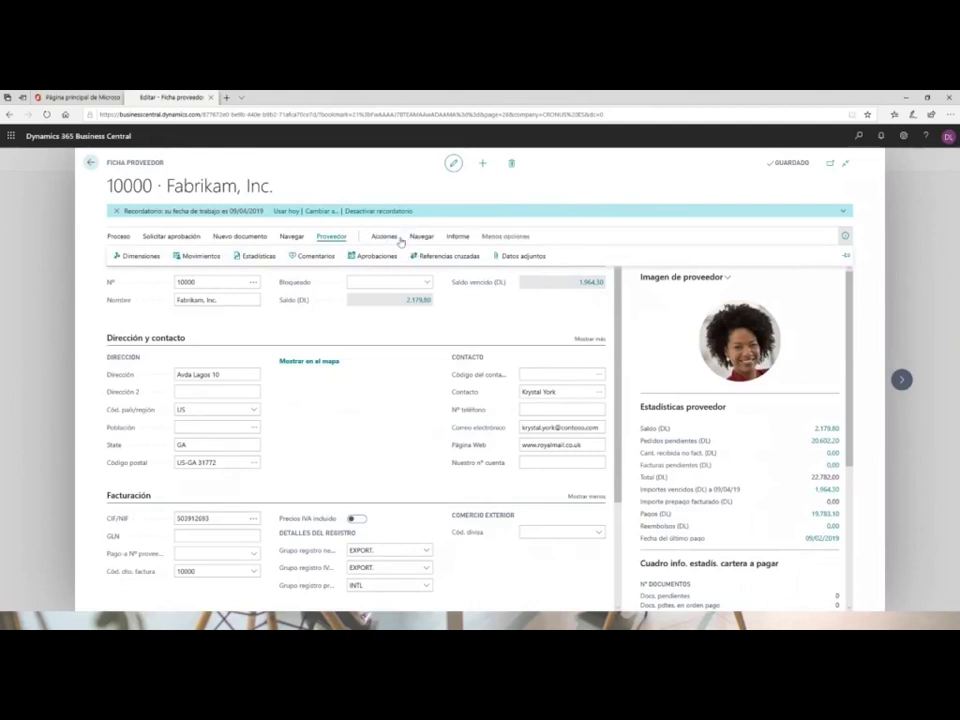
pyautogui.click(384, 238)
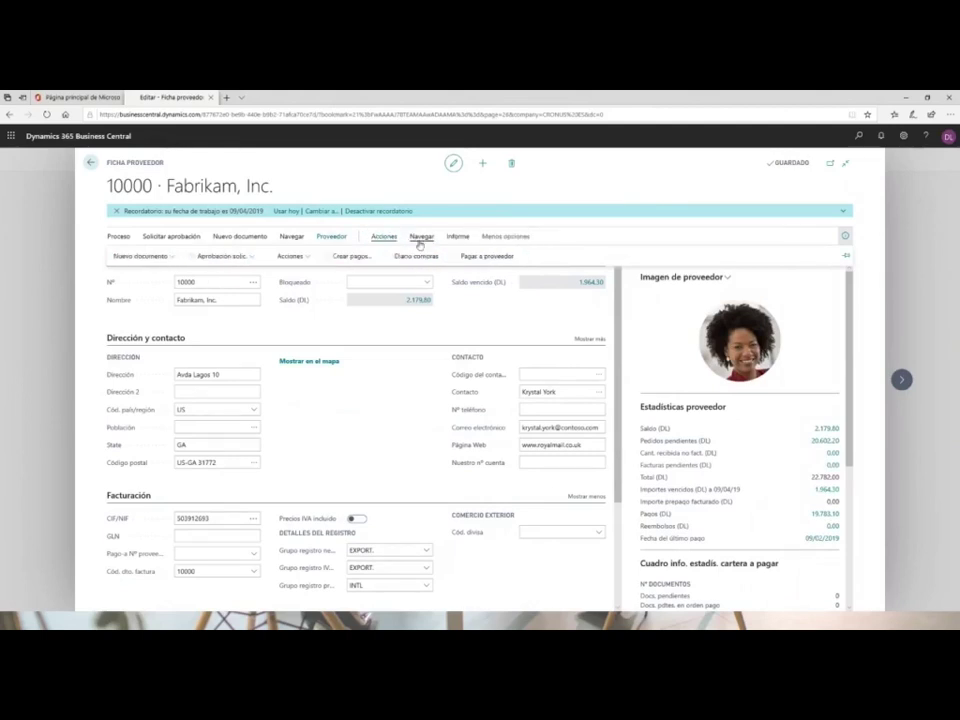
pyautogui.click(138, 256)
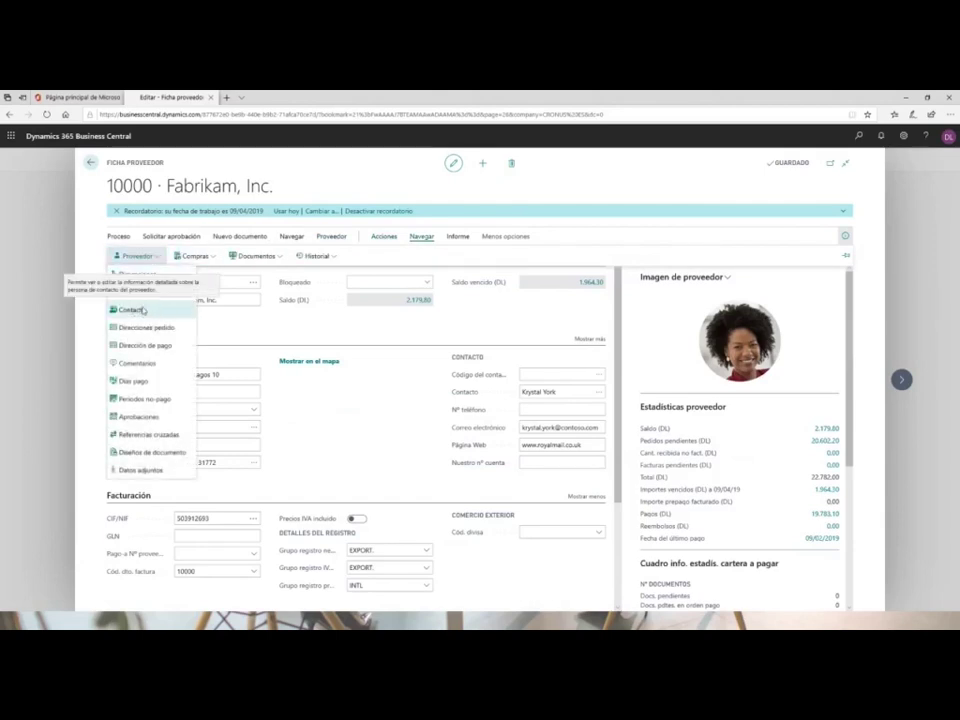
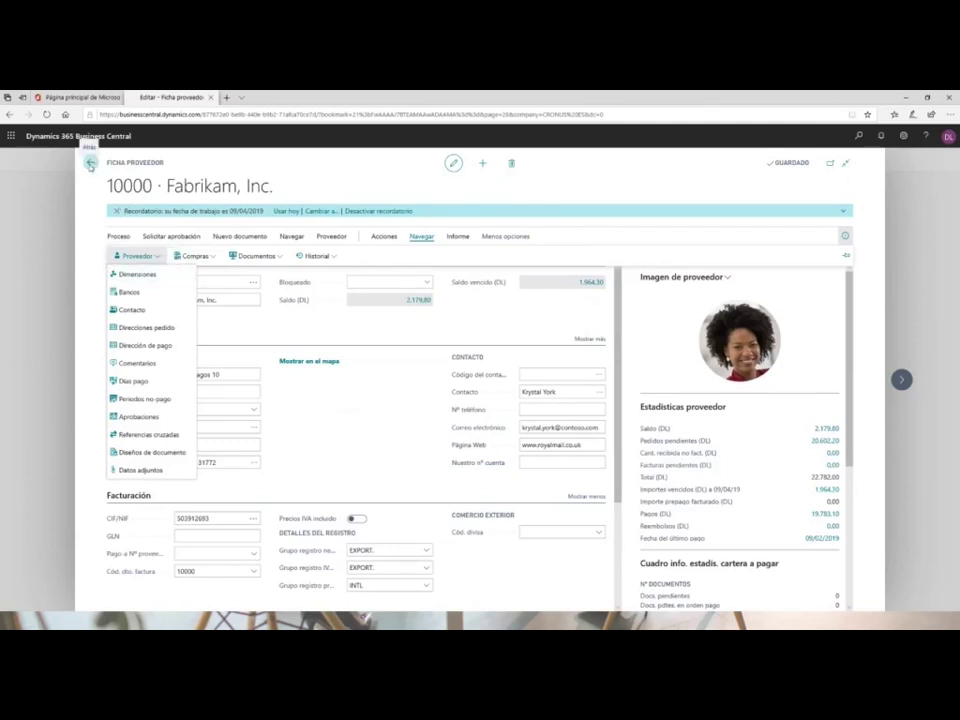
pyautogui.click(90, 166)
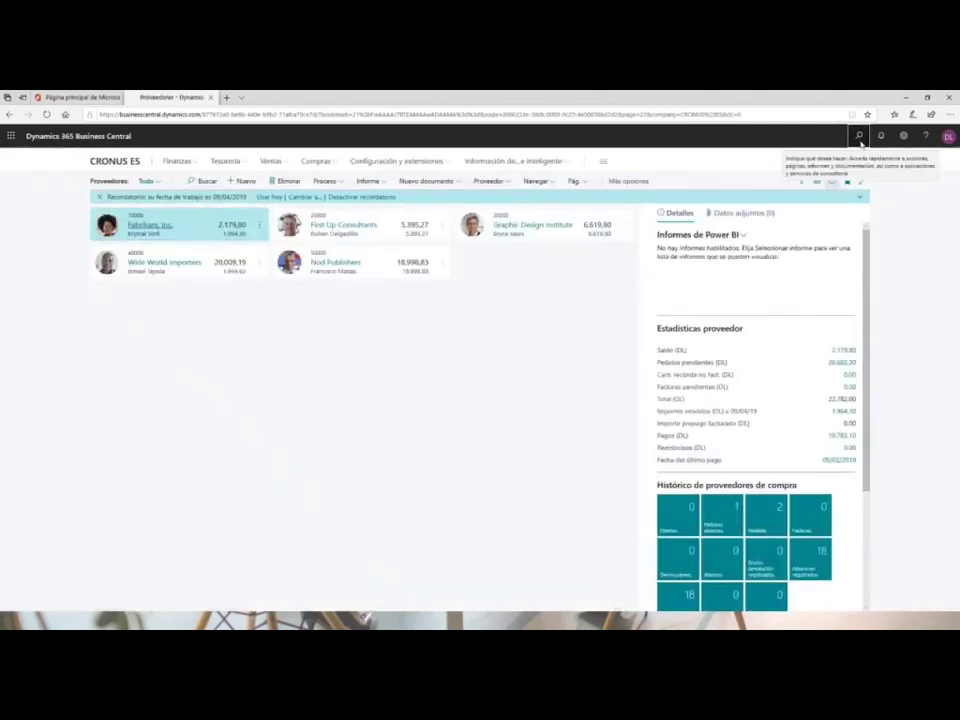
# Search for "dimen" and open the Dimensiones administration page.
pyautogui.click(859, 139)
pyautogui.write('dimen')
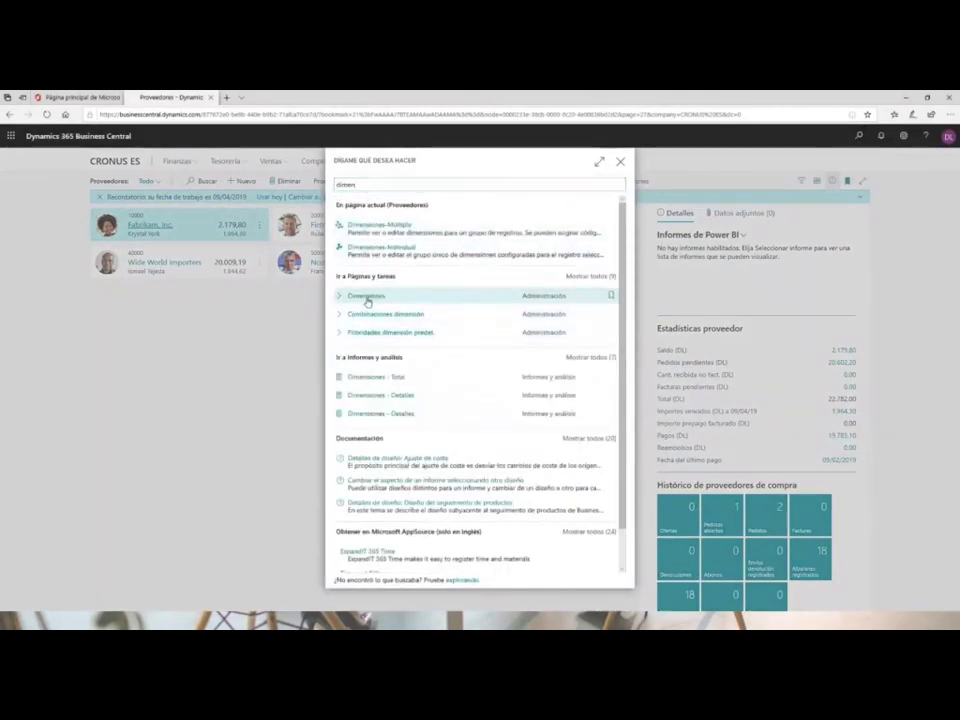
pyautogui.click(366, 297)
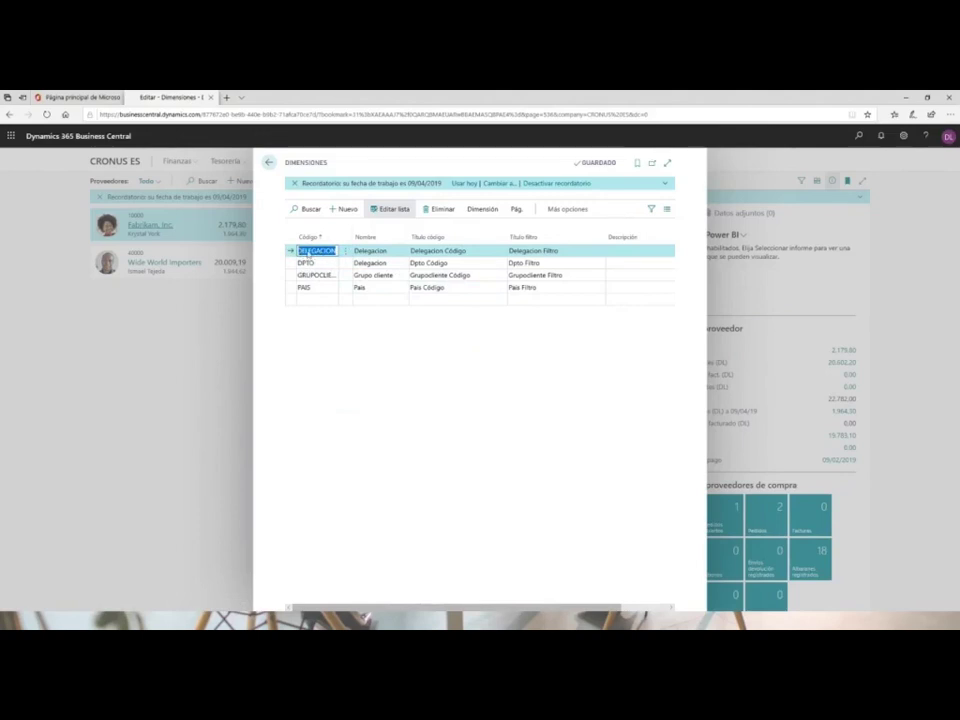
# Open the dimension values of the DPTO dimension.
pyautogui.click(486, 211)
pyautogui.click(489, 212)
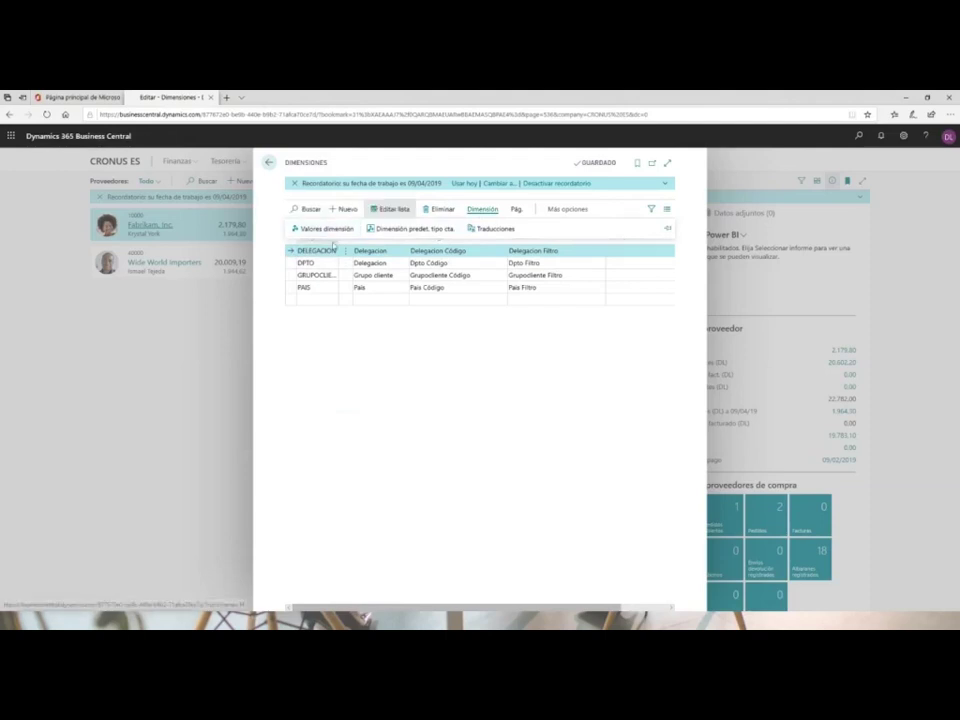
pyautogui.click(363, 251)
pyautogui.click(324, 263)
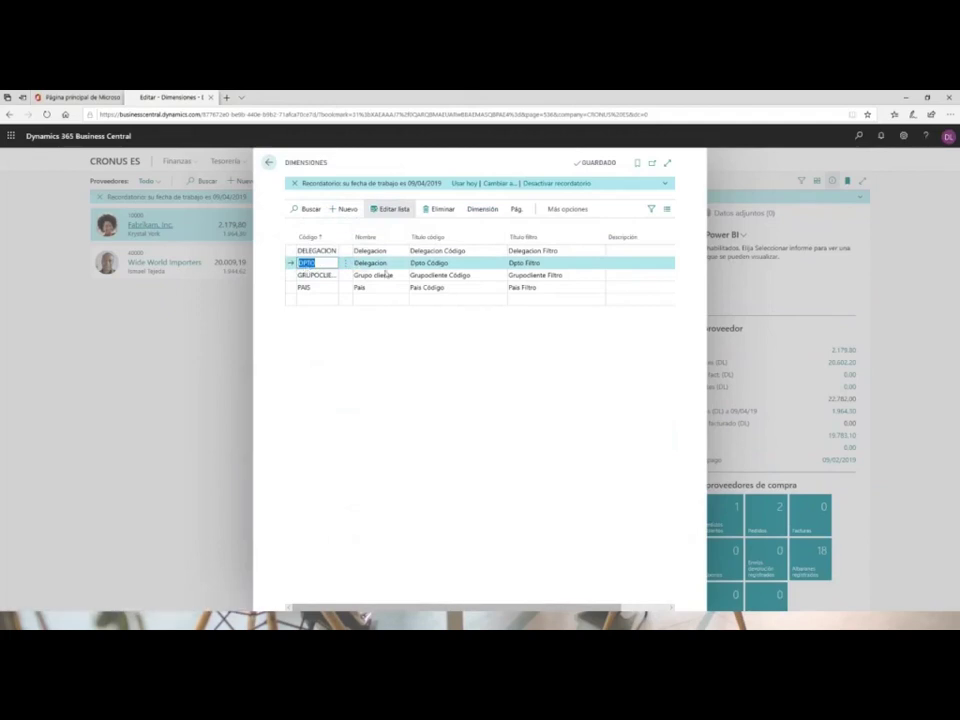
pyautogui.click(482, 209)
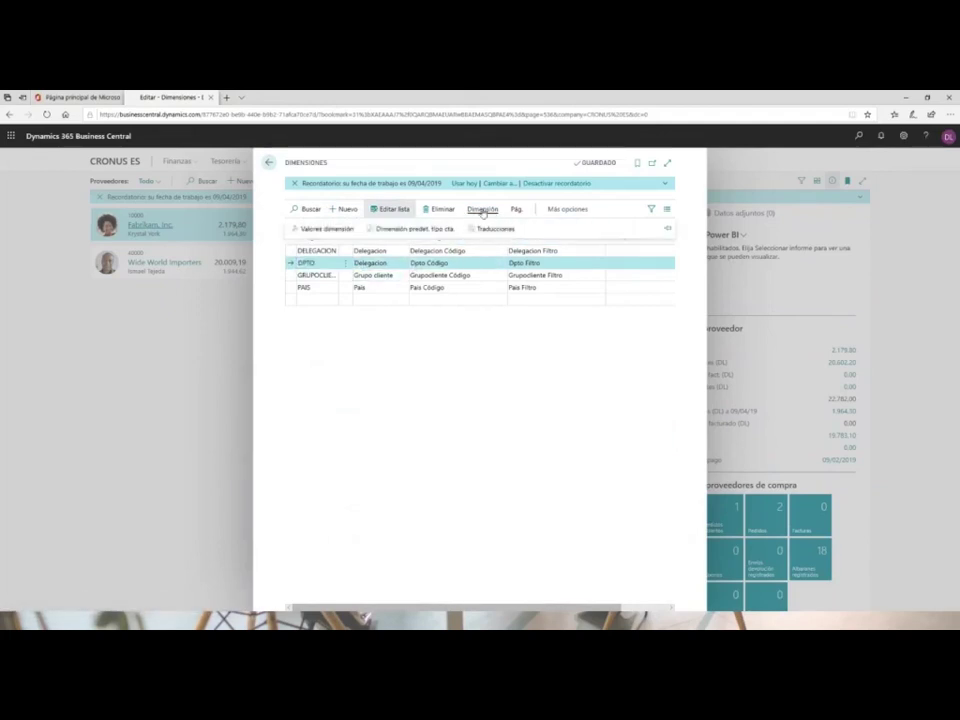
pyautogui.click(334, 230)
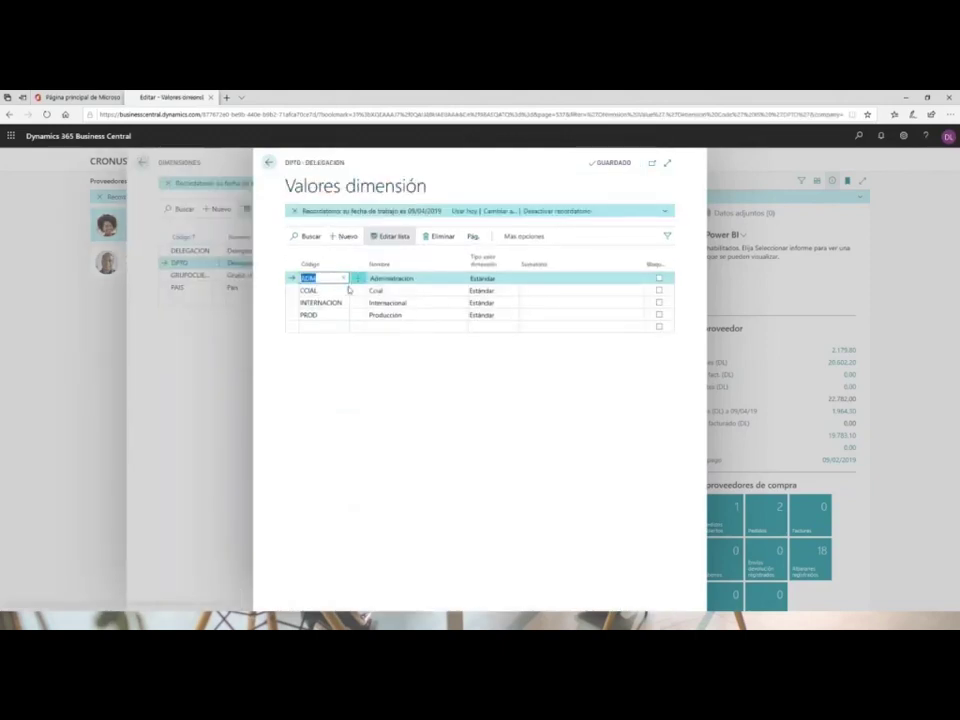
# Add a DPTO dimension value with code RRHH and name RRHH.
pyautogui.click(311, 327)
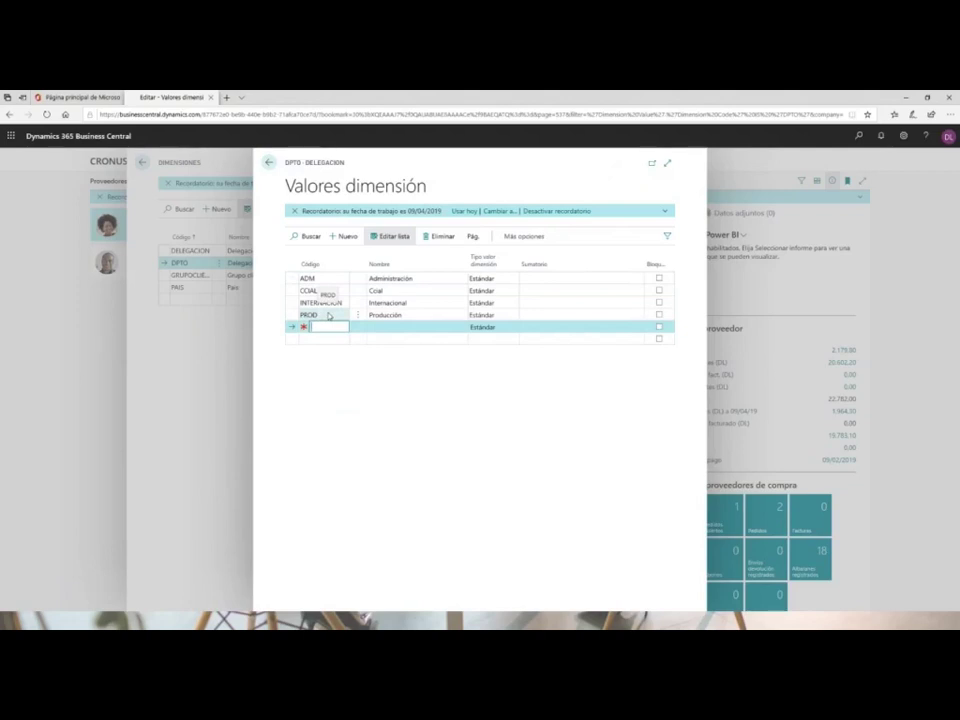
pyautogui.write('RR')
pyautogui.press('Tab')
pyautogui.write('RRHH')
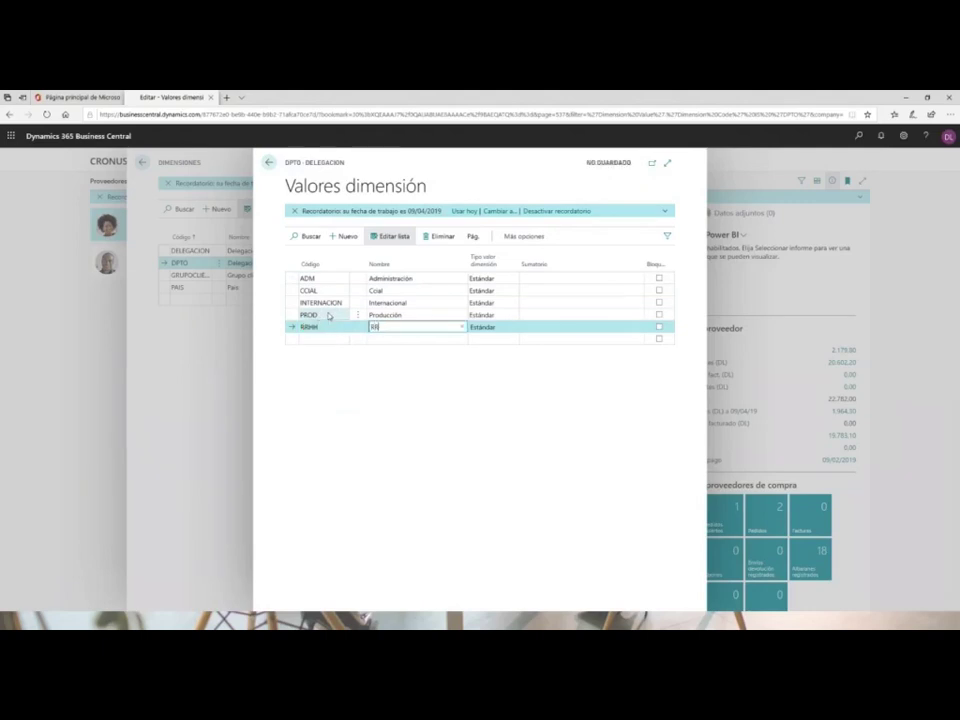
pyautogui.press('Tab')
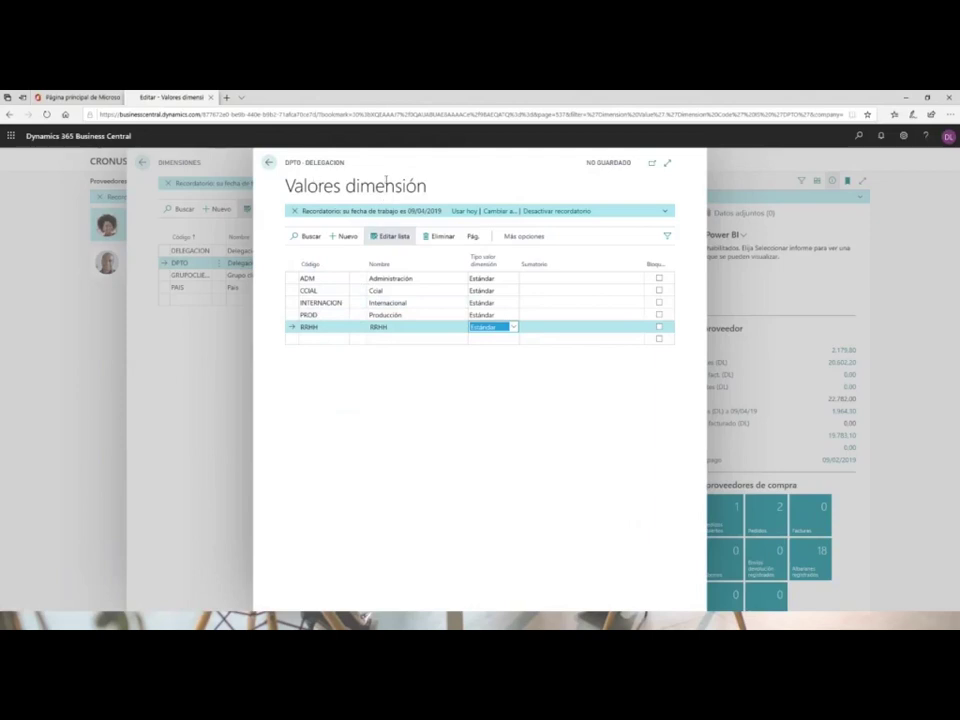
# Leave the dimension values, search for "conf conta" and open the Configuración contabilidad page.
pyautogui.click(269, 164)
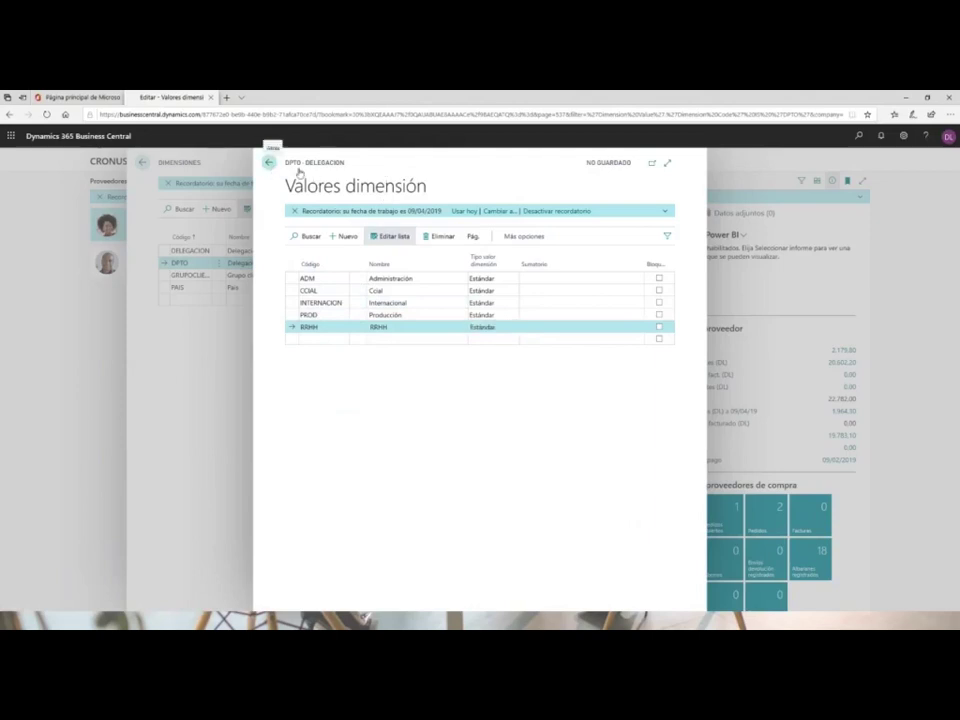
pyautogui.click(268, 165)
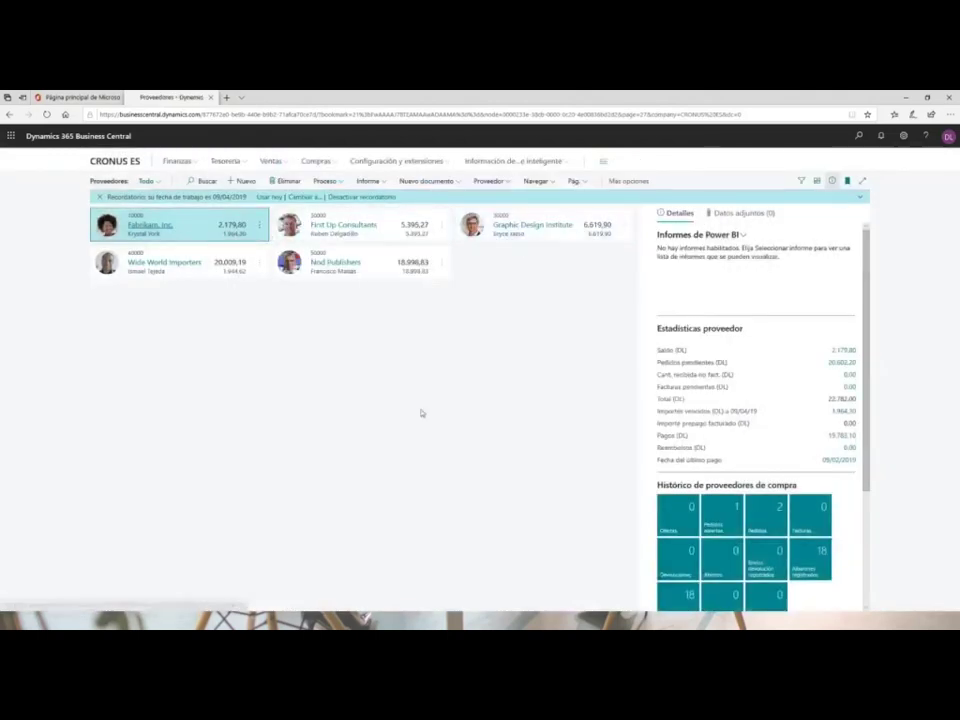
pyautogui.click(858, 135)
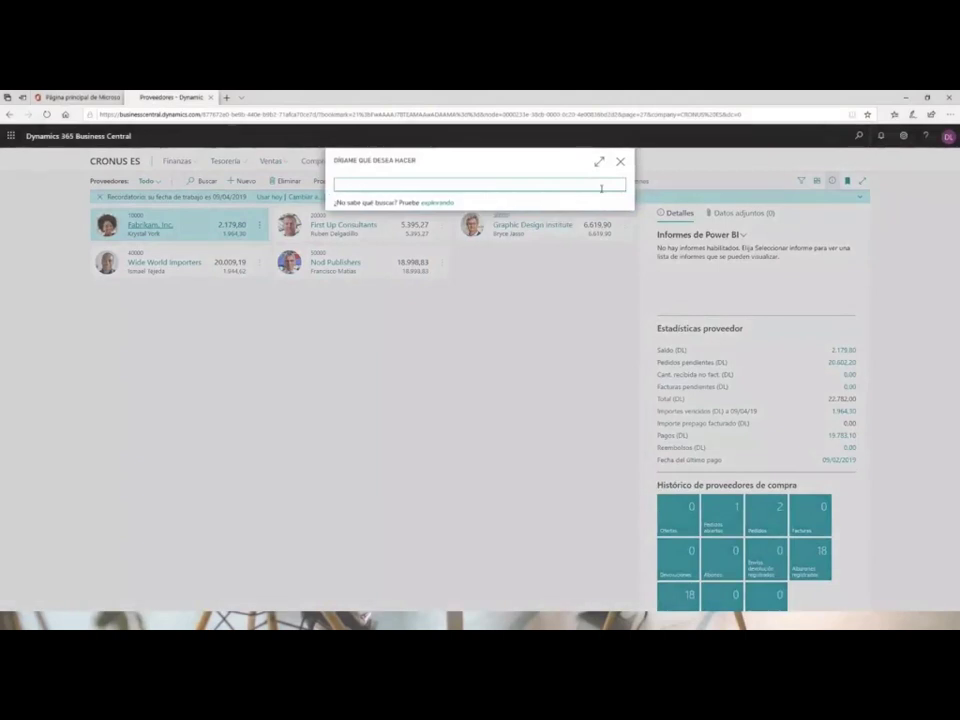
pyautogui.write('conf. com')
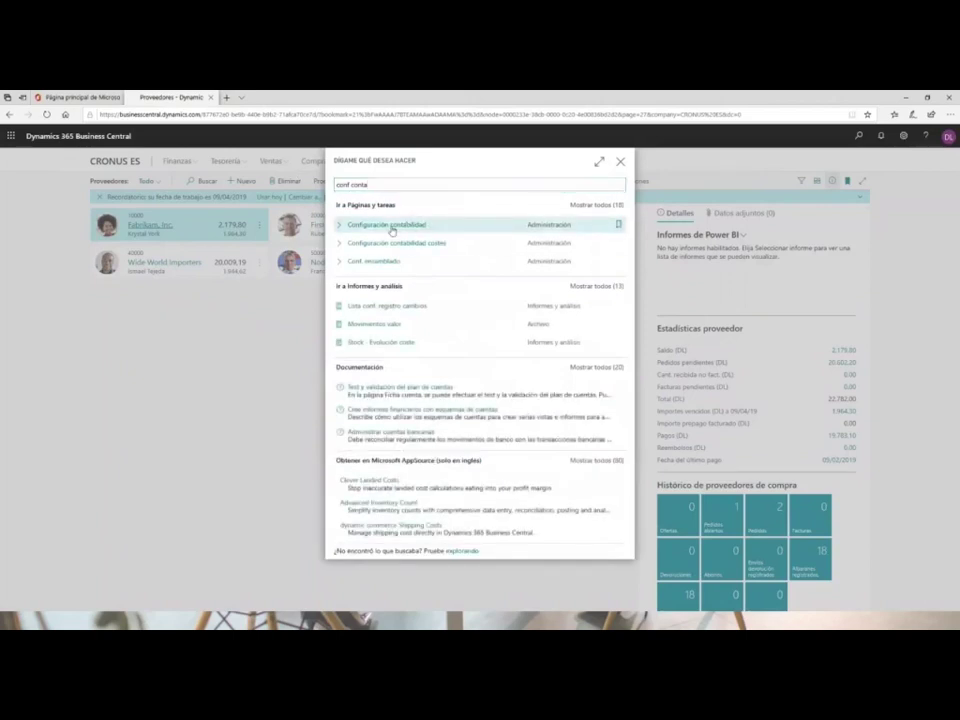
pyautogui.click(390, 229)
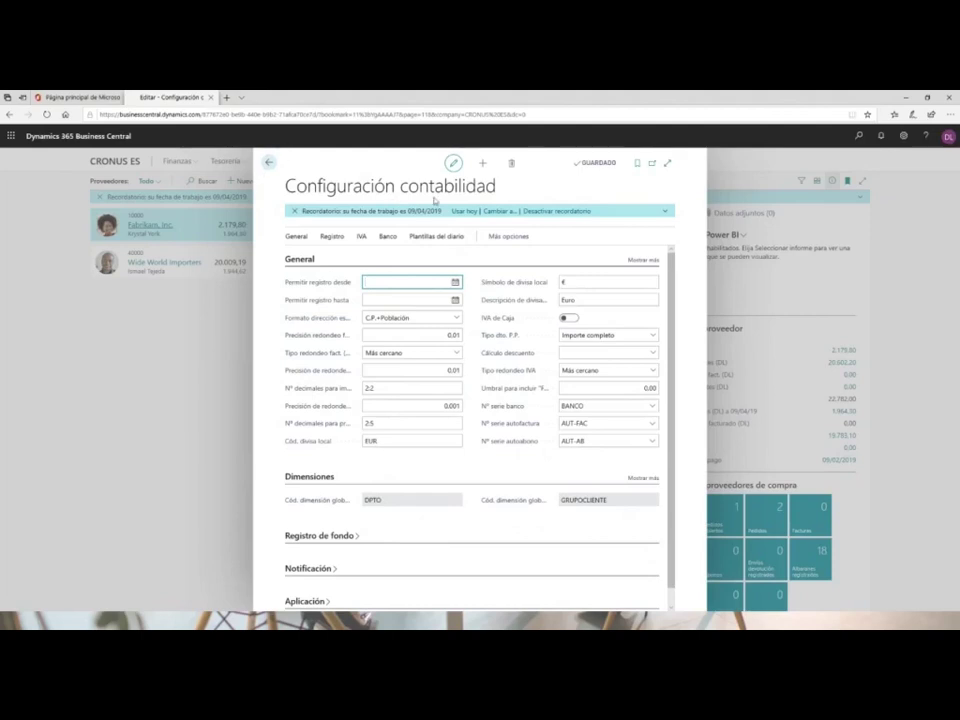
# Expand the Dimensiones section to review the global and shortcut dimension codes, and close the accounting setup.
pyautogui.click(652, 480)
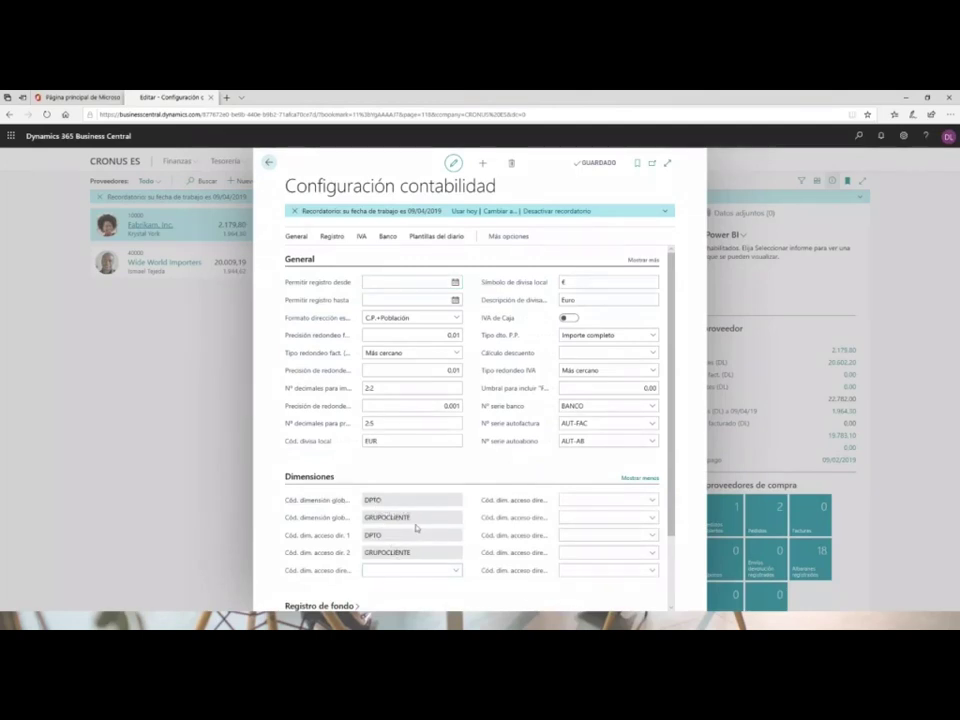
pyautogui.moveTo(311, 505)
pyautogui.moveTo(352, 541)
pyautogui.click(270, 165)
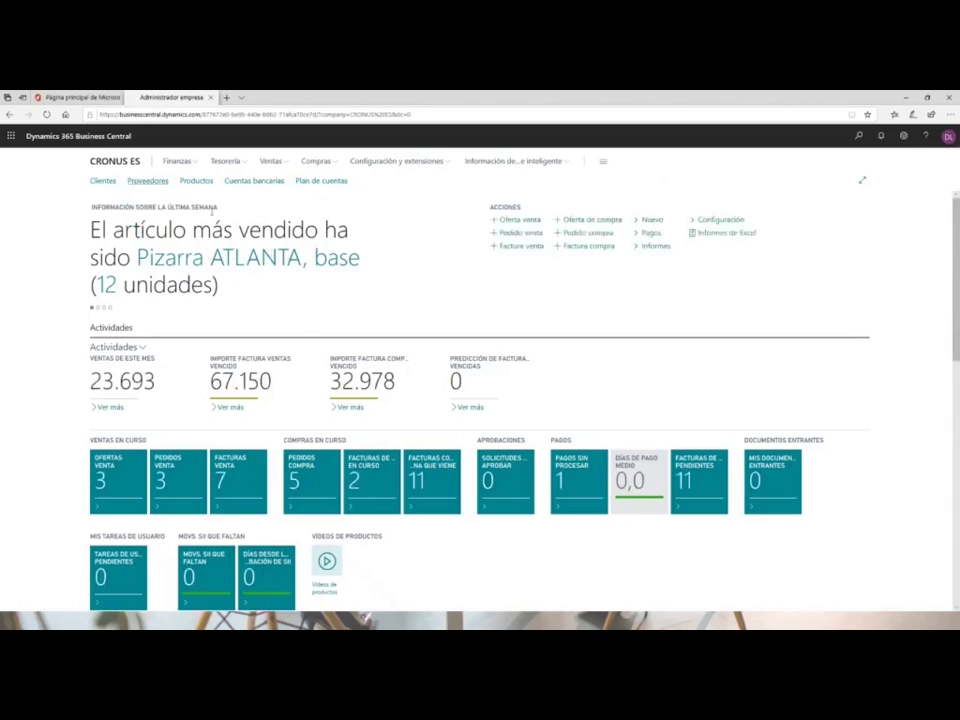
# Open the First Up Consultants vendor card from the vendor list and open its default dimensions.
pyautogui.click(141, 181)
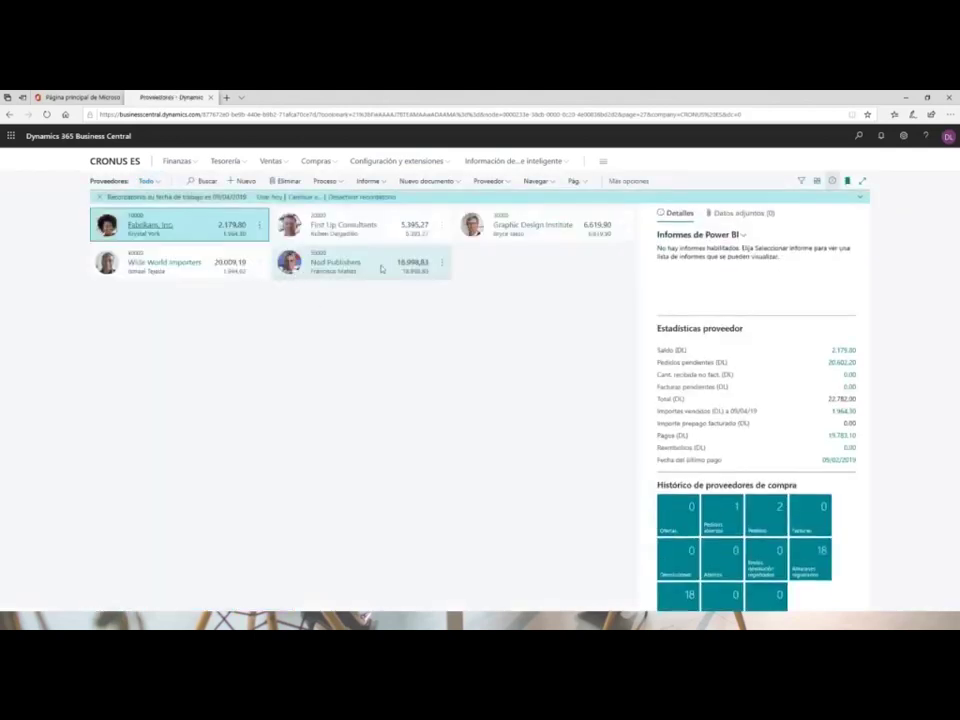
pyautogui.click(329, 230)
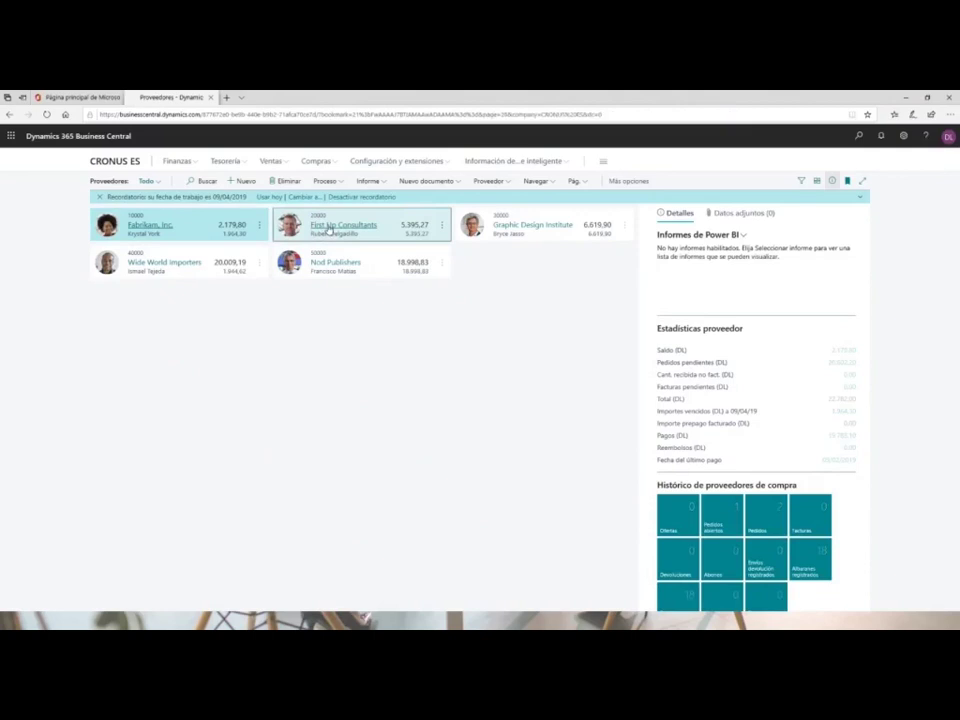
pyautogui.click(330, 226)
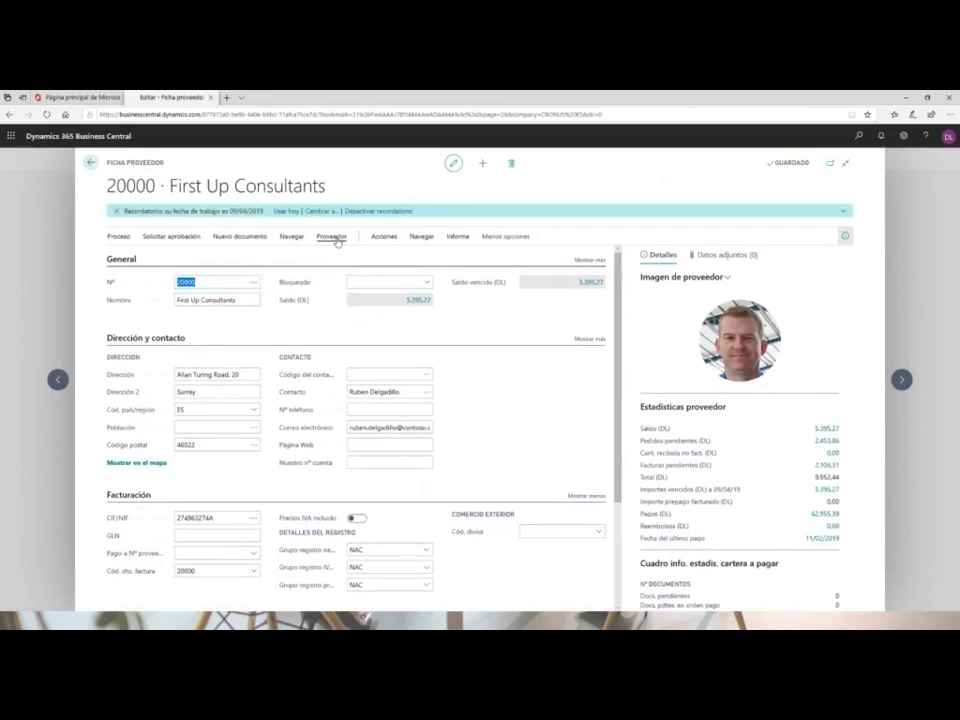
pyautogui.click(336, 240)
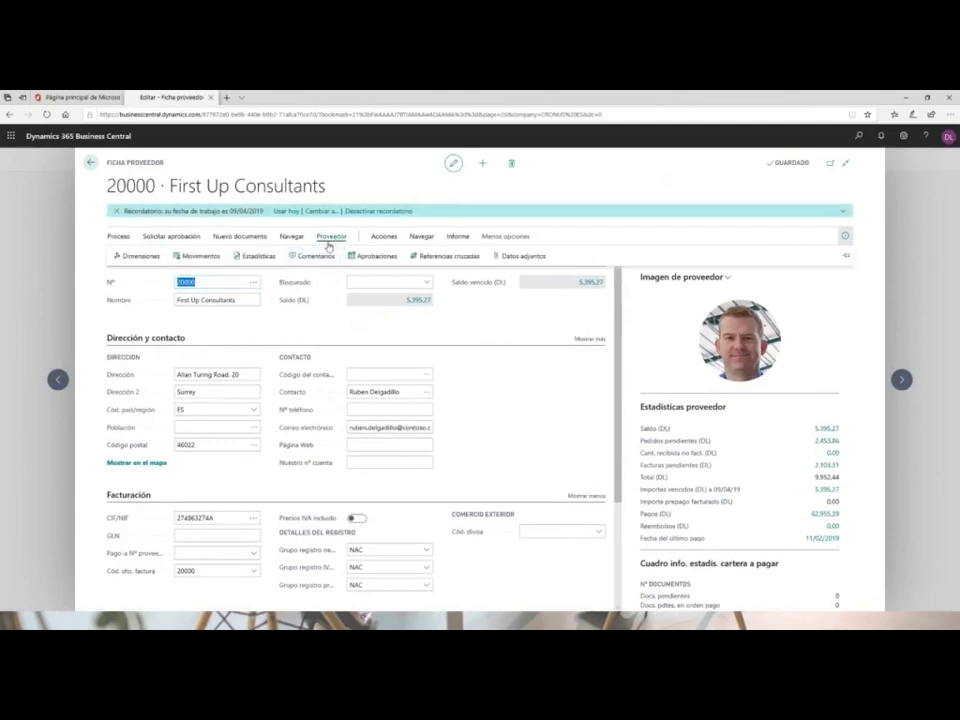
pyautogui.click(137, 258)
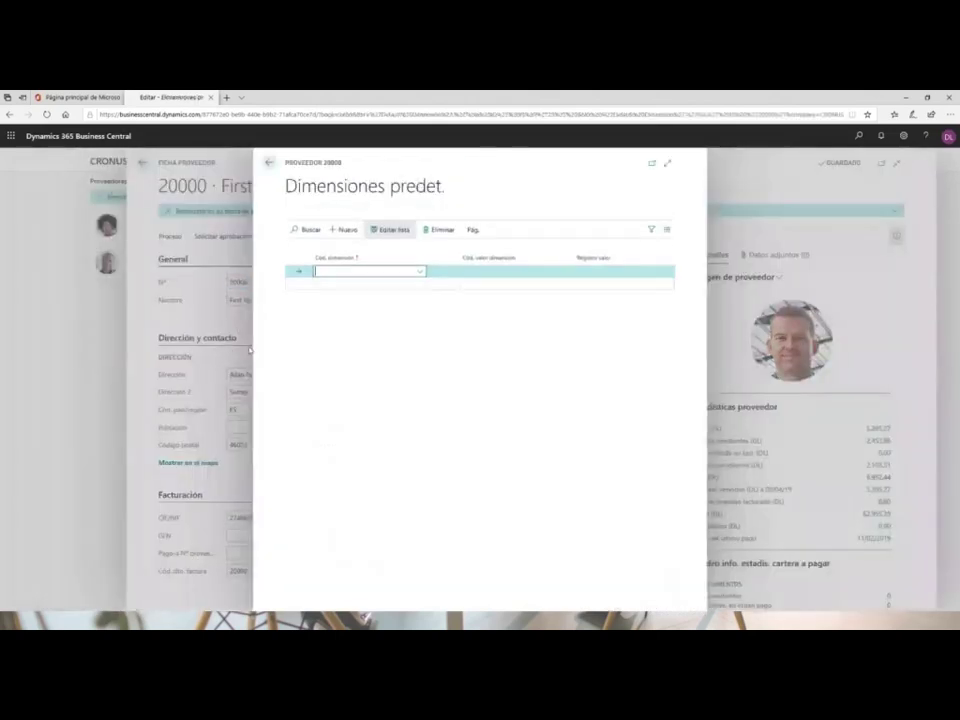
# Add the DPTO default dimension with value RRHH to First Up Consultants, leaving Registro valor blank, and return to the vendor list.
pyautogui.click(421, 279)
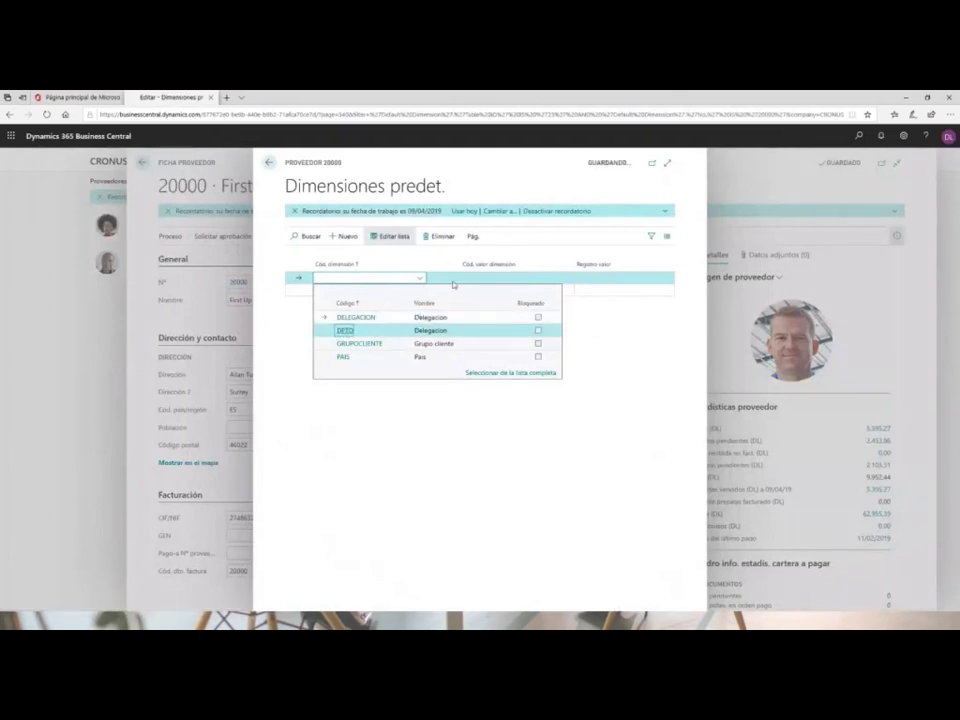
pyautogui.click(484, 279)
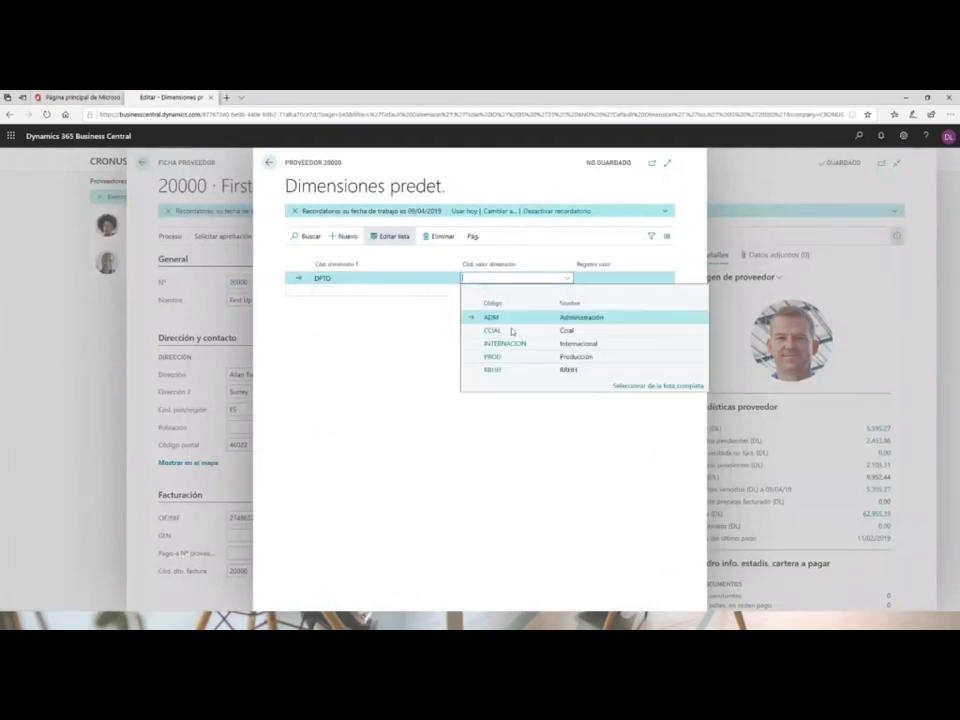
pyautogui.click(491, 370)
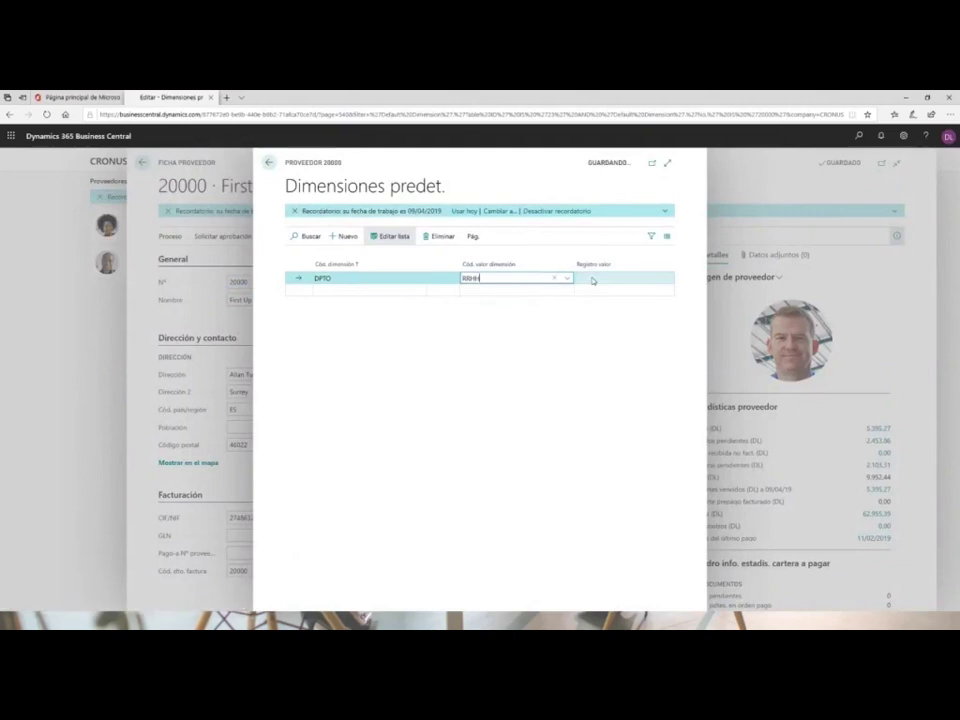
pyautogui.click(591, 279)
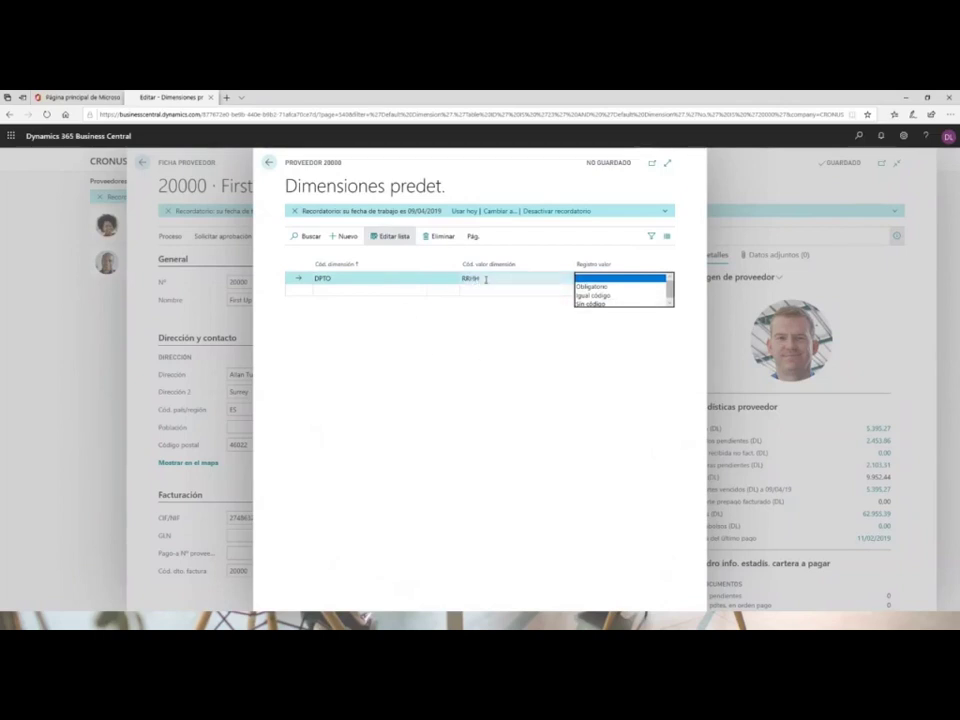
pyautogui.click(465, 317)
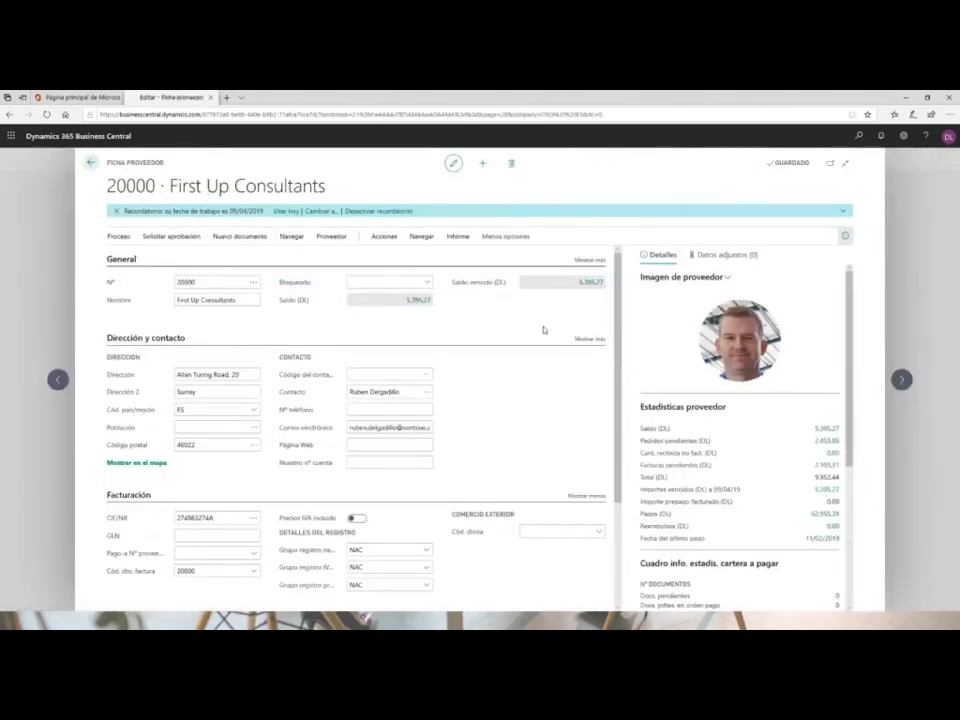
pyautogui.click(91, 165)
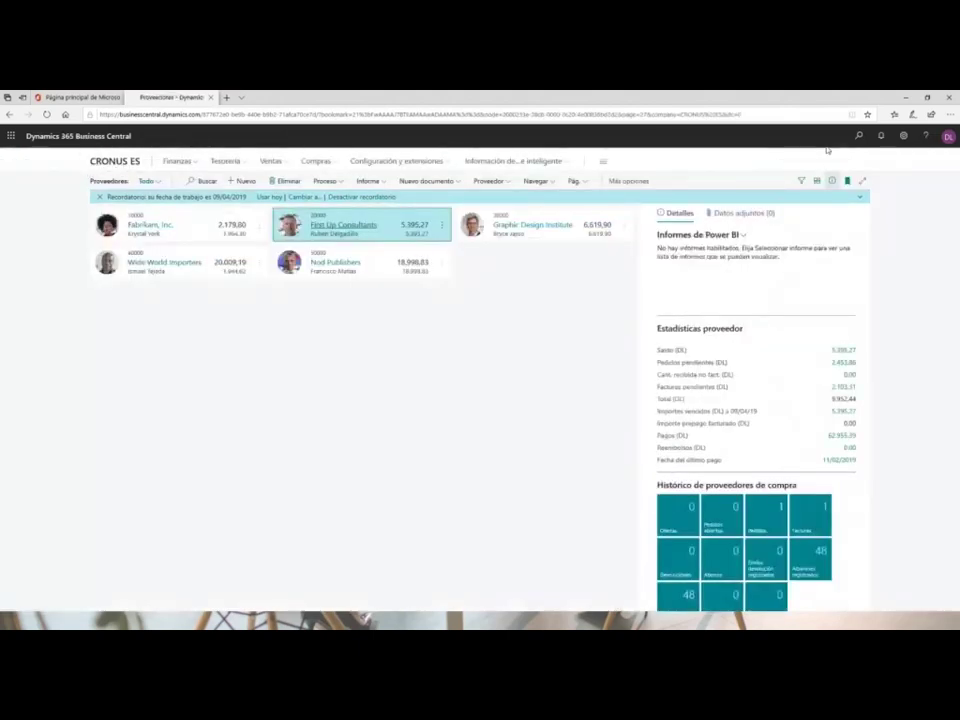
# Search for "pedid com" and open the Pedidos compra list.
pyautogui.click(860, 138)
pyautogui.write('pedid com')
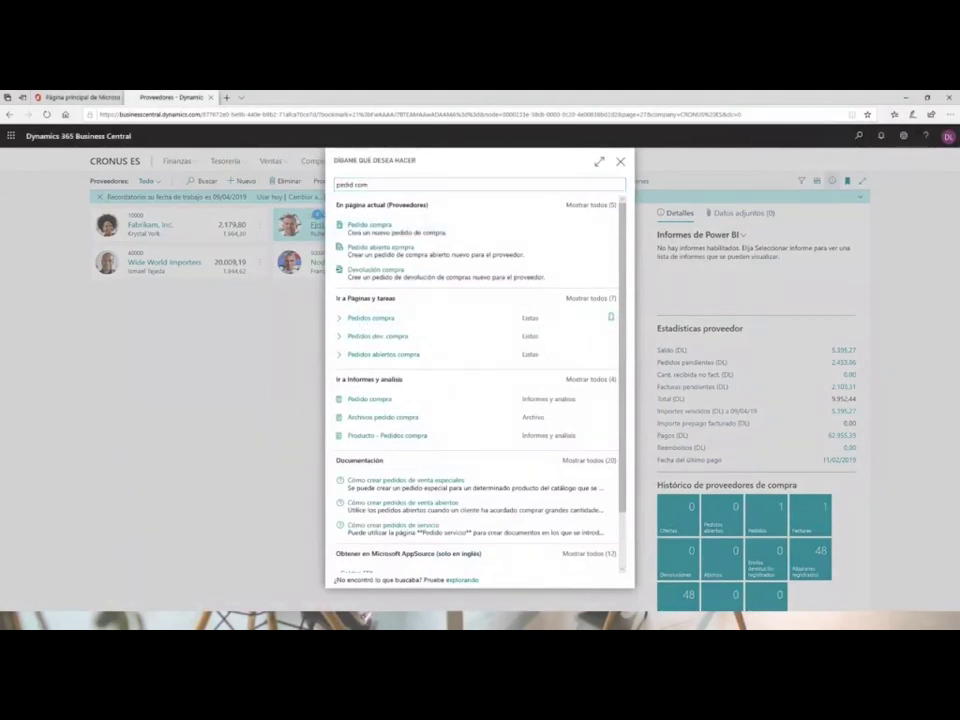
pyautogui.click(371, 318)
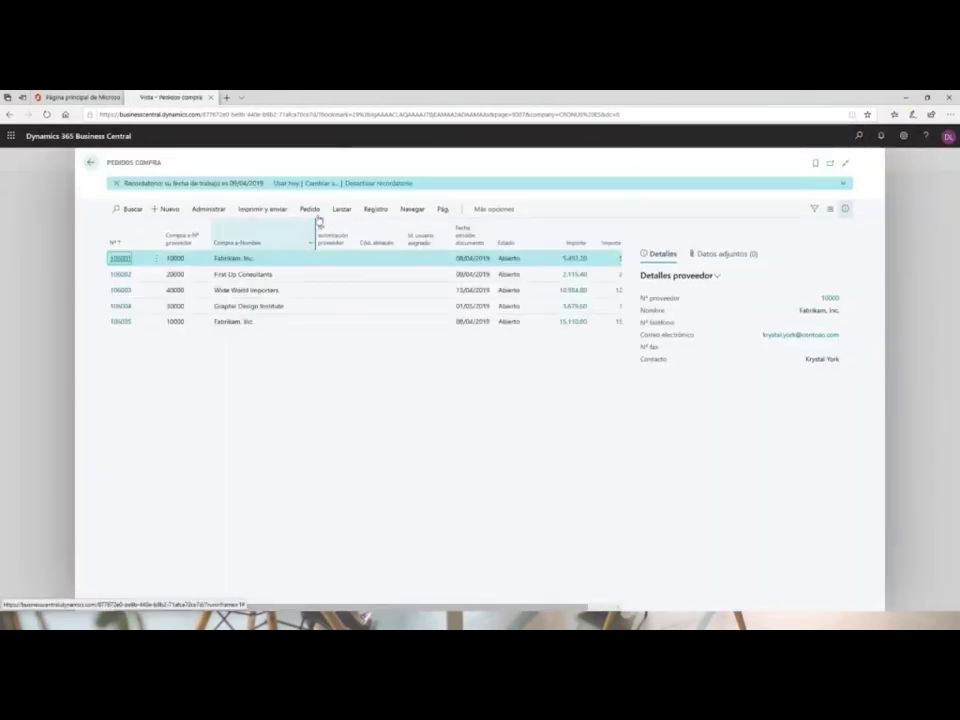
# Create a new purchase order for vendor First Up Consultants, with the details pane hidden.
pyautogui.click(170, 210)
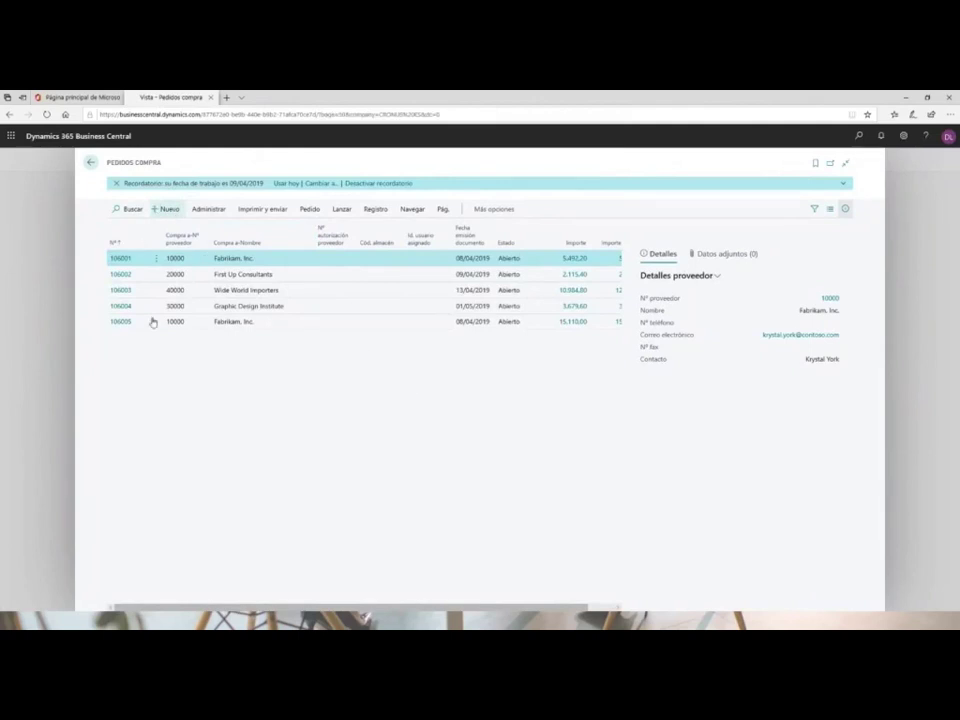
pyautogui.click(166, 208)
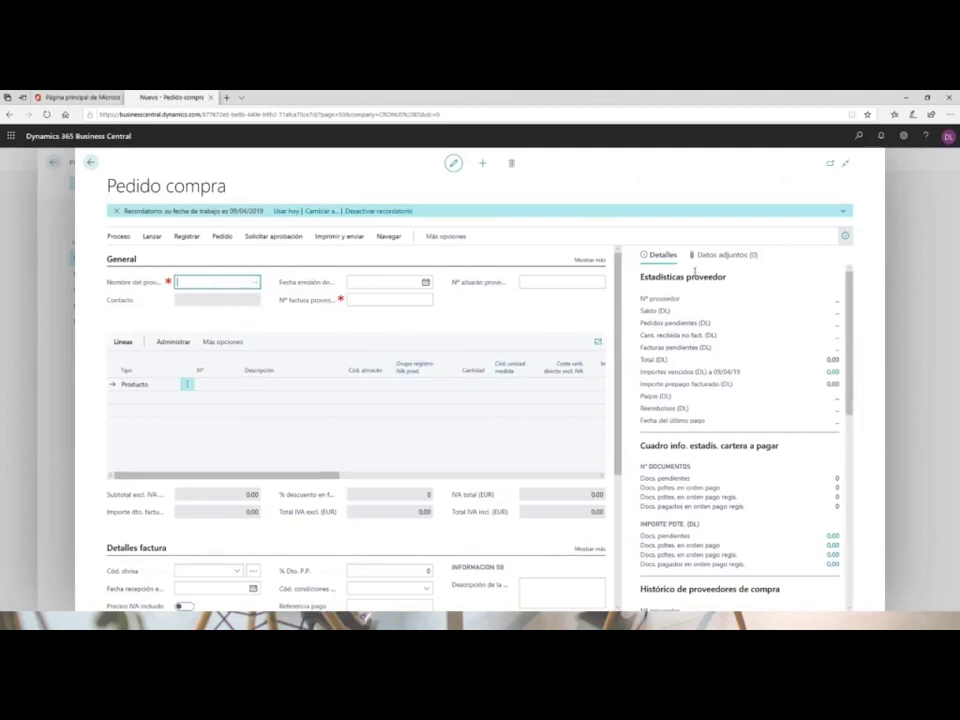
pyautogui.click(845, 236)
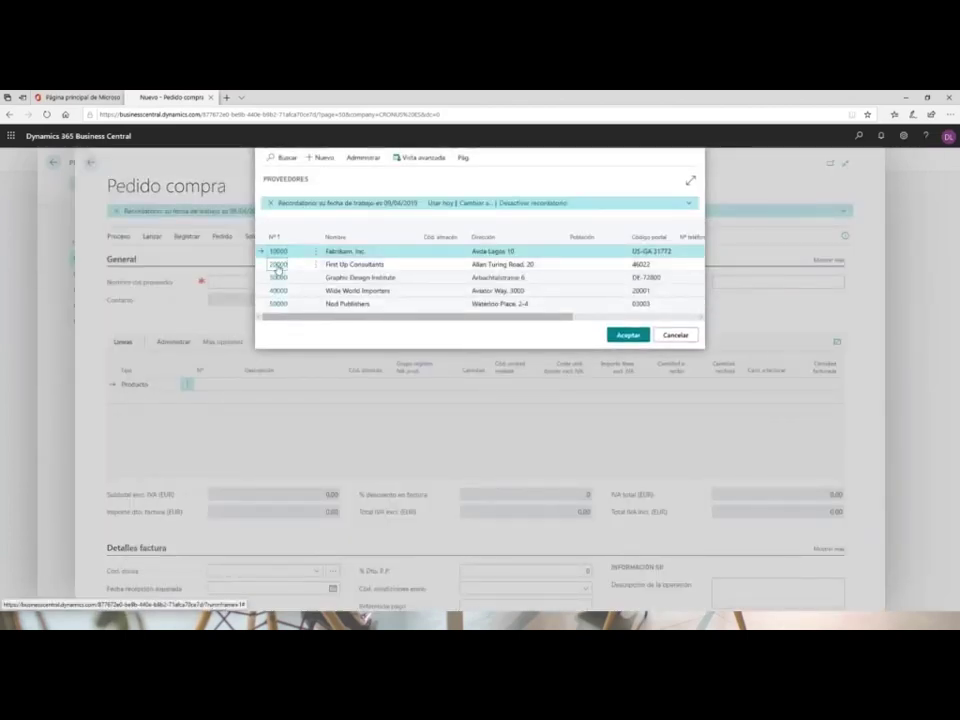
pyautogui.click(279, 265)
pyautogui.press('Return')
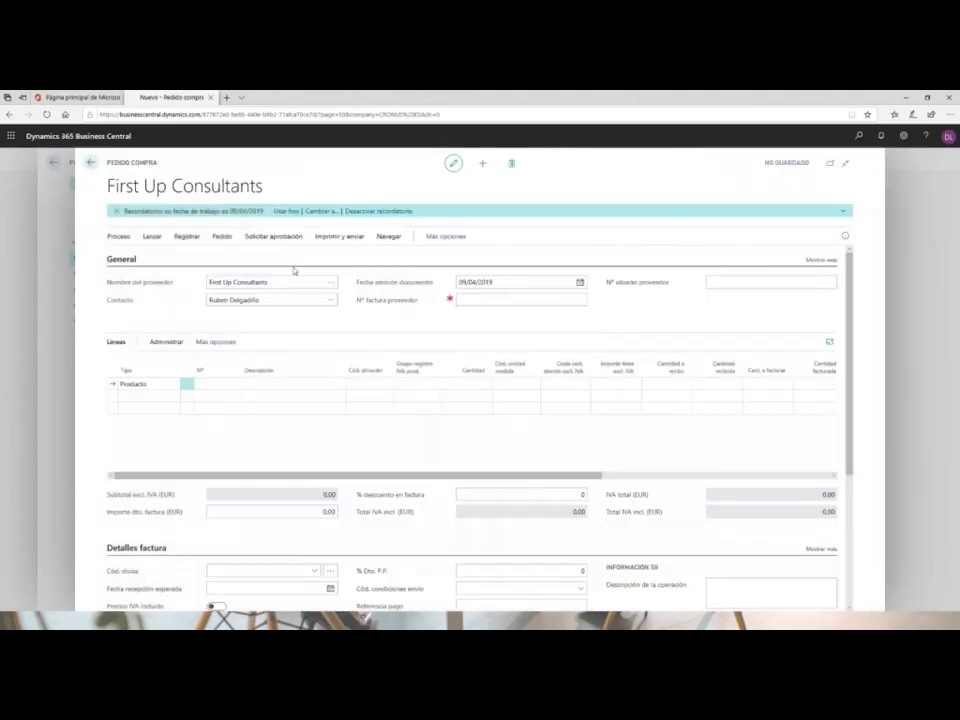
pyautogui.click(469, 300)
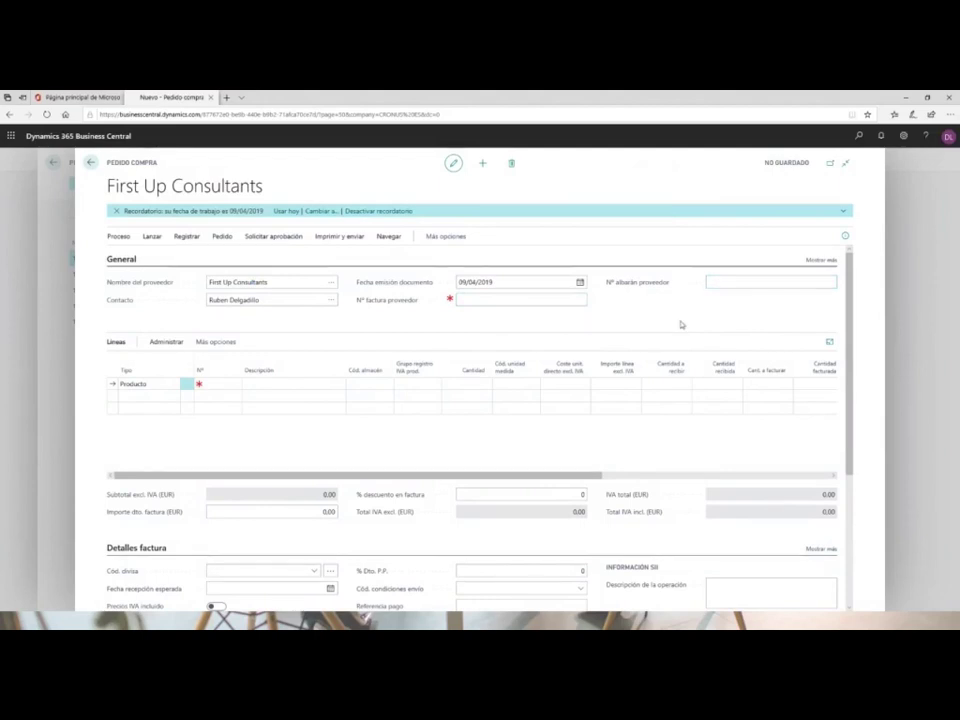
# Add product 1896-S, Escritorio ATENAS, to the first order line with quantity 2 and no warehouse code.
pyautogui.click(218, 384)
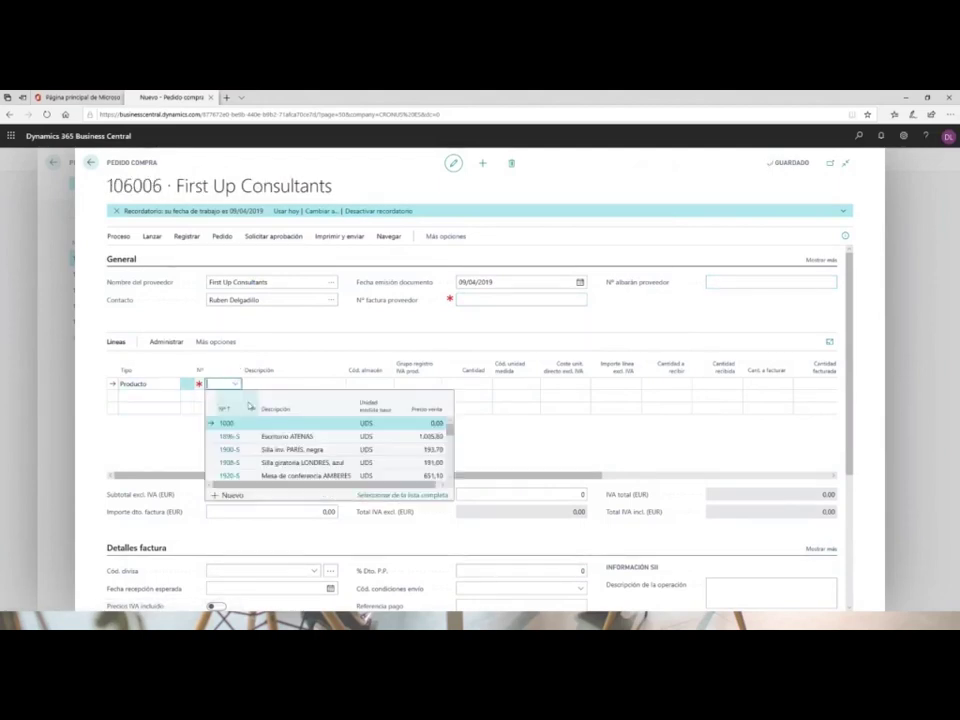
pyautogui.click(229, 438)
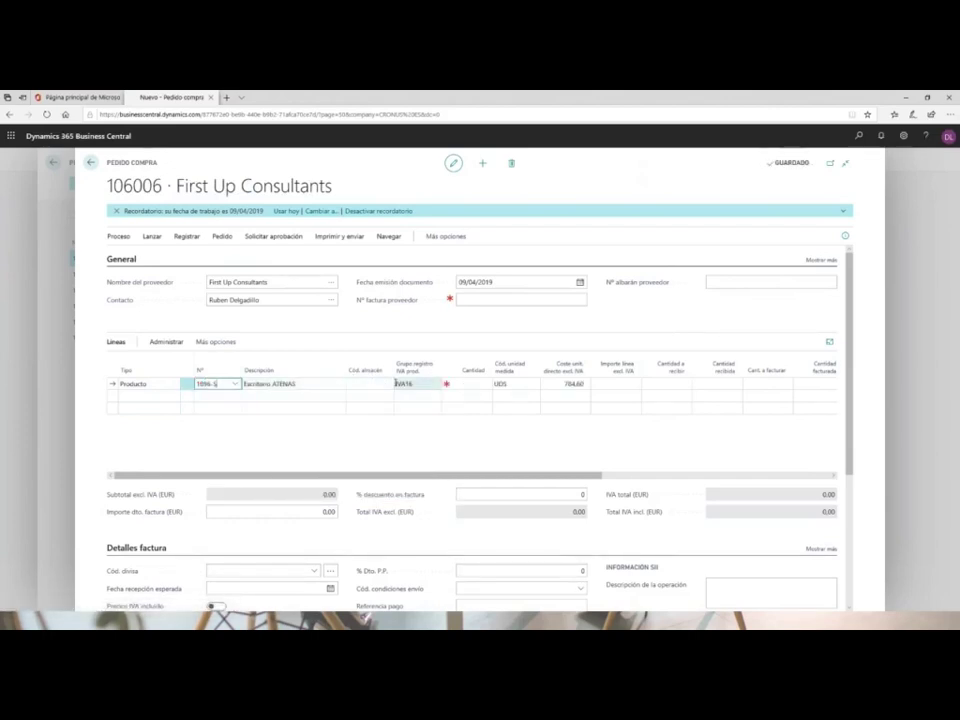
pyautogui.click(376, 384)
pyautogui.click(387, 384)
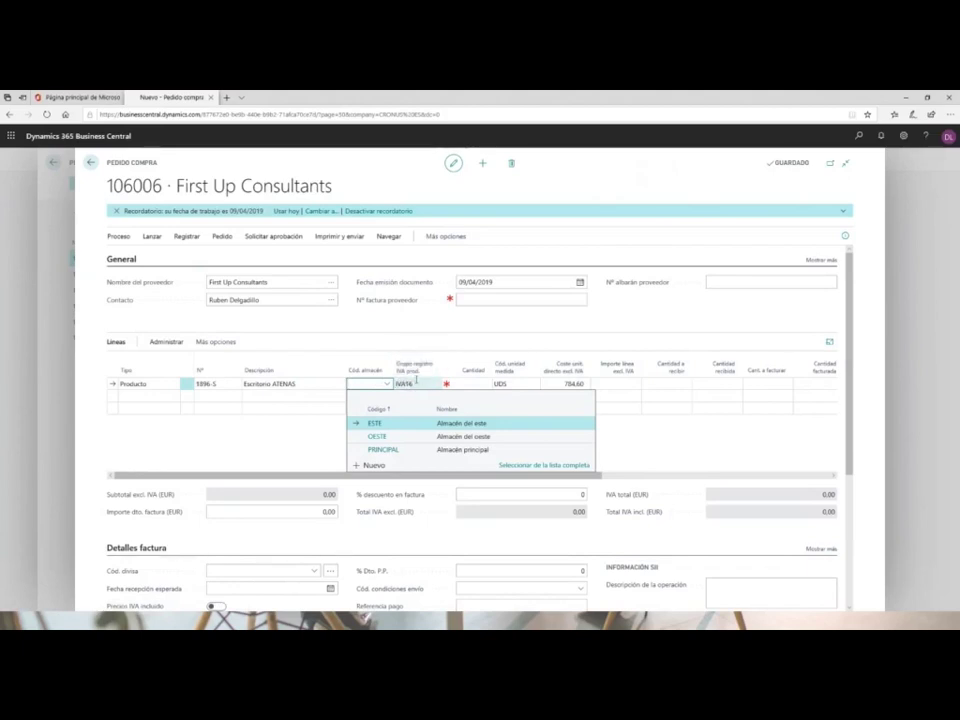
pyautogui.click(479, 384)
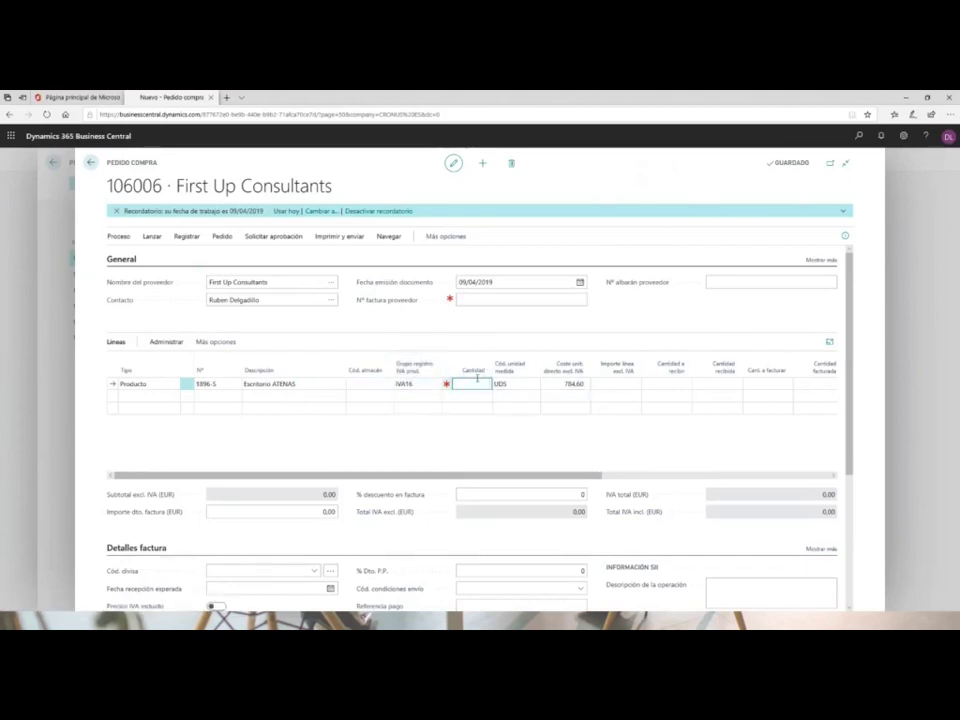
pyautogui.write('2')
pyautogui.press('Tab')
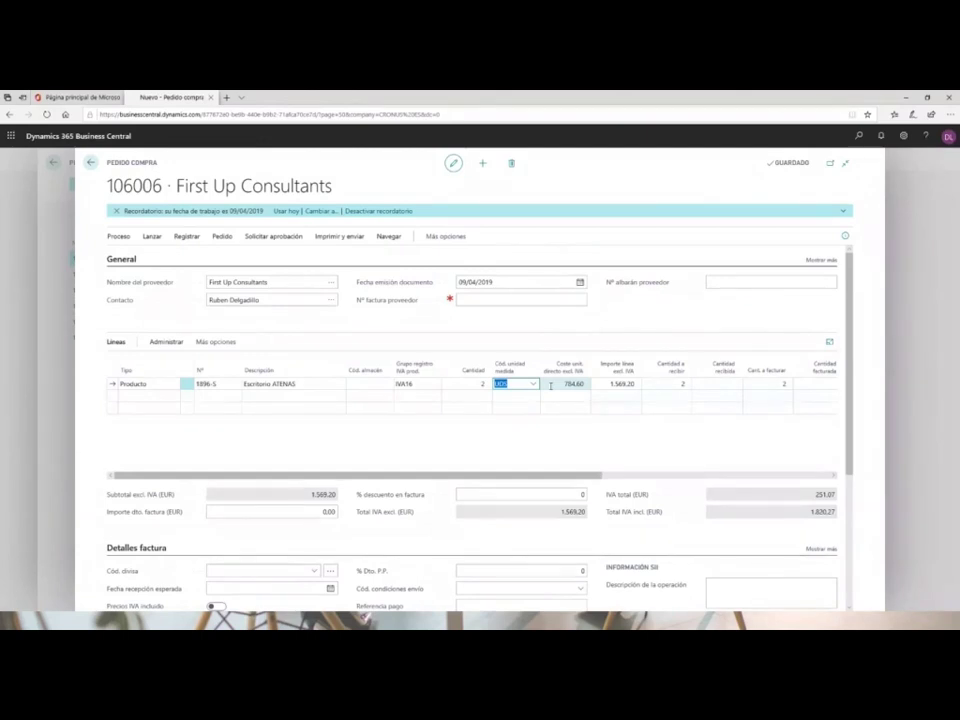
# Clear the Escritorio ATENAS line's quantity and set it to 20.
pyautogui.click(476, 385)
pyautogui.write('0')
pyautogui.press('Tab')
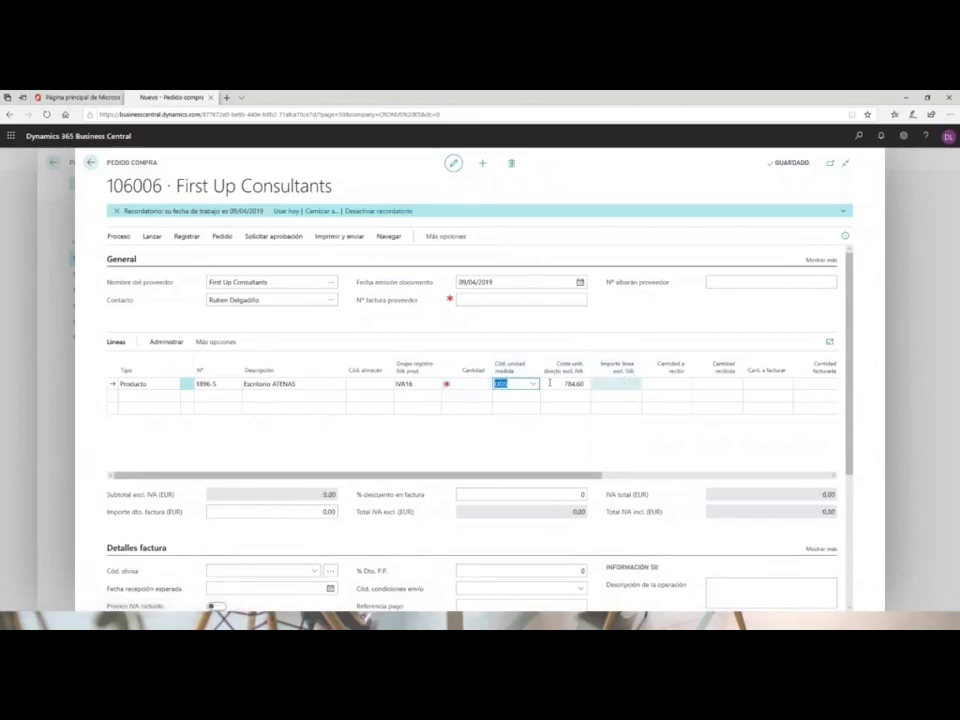
pyautogui.click(463, 382)
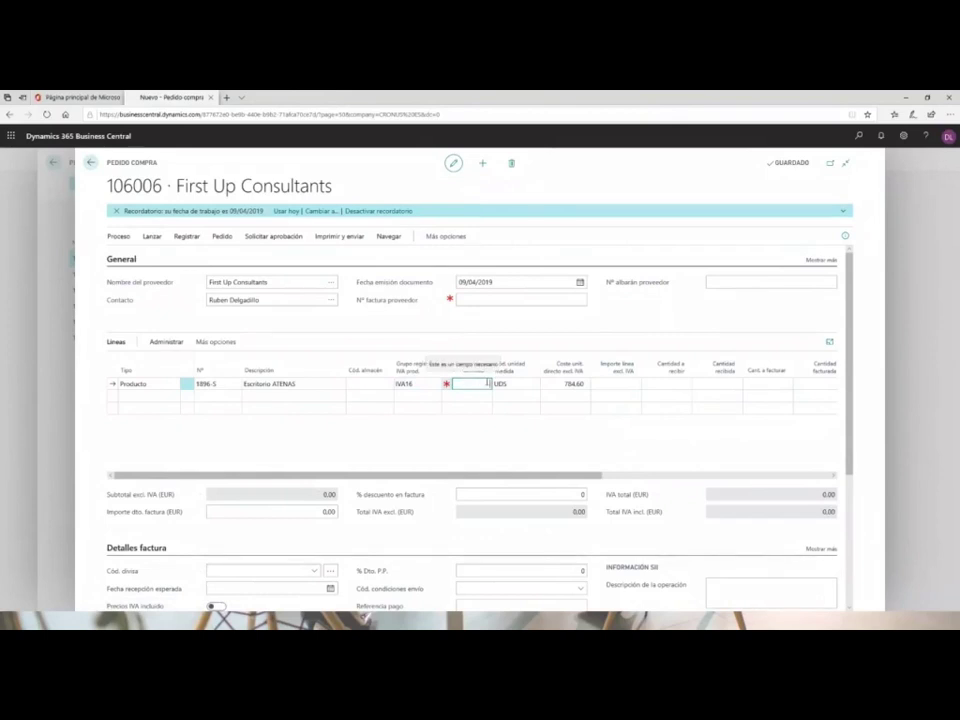
pyautogui.write('20')
pyautogui.press('Tab')
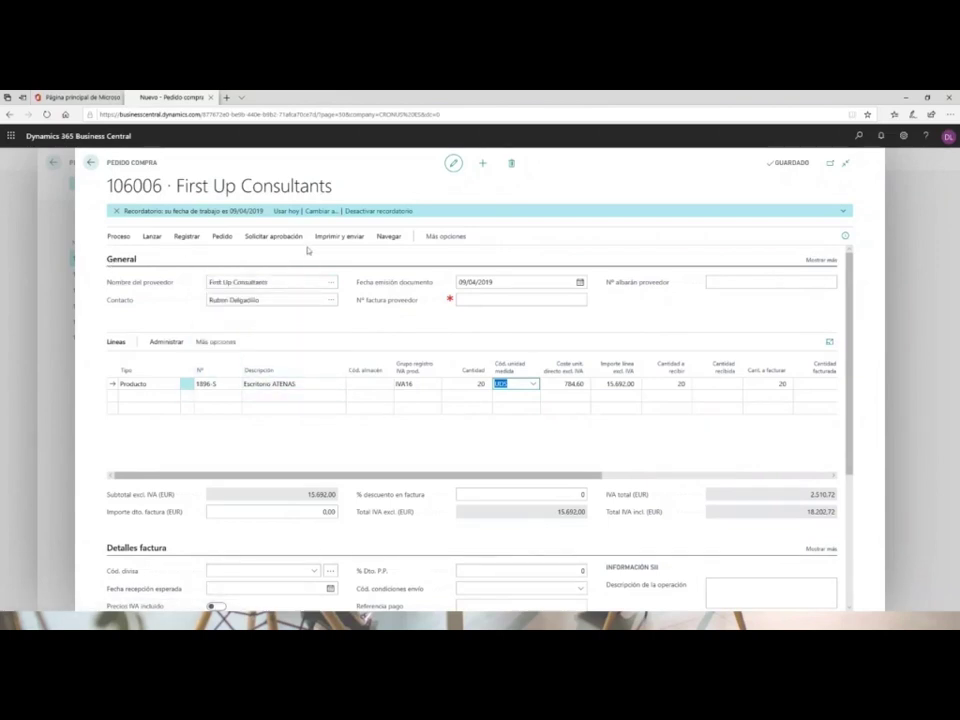
# Review the dimensions assigned to the First Up Consultants purchase order header and close them.
pyautogui.click(440, 238)
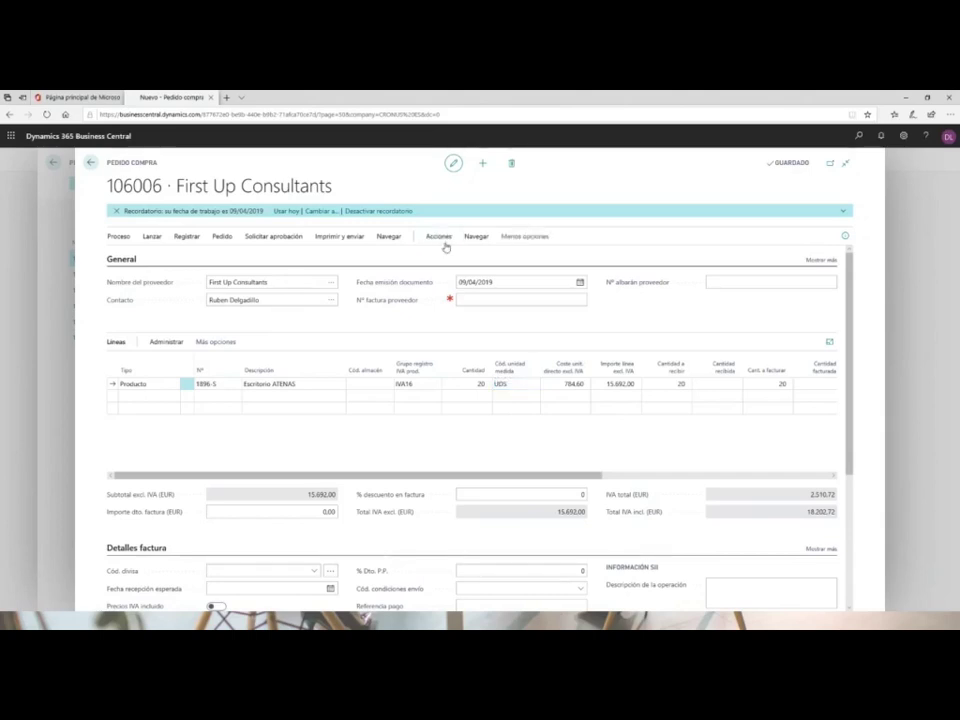
pyautogui.click(372, 246)
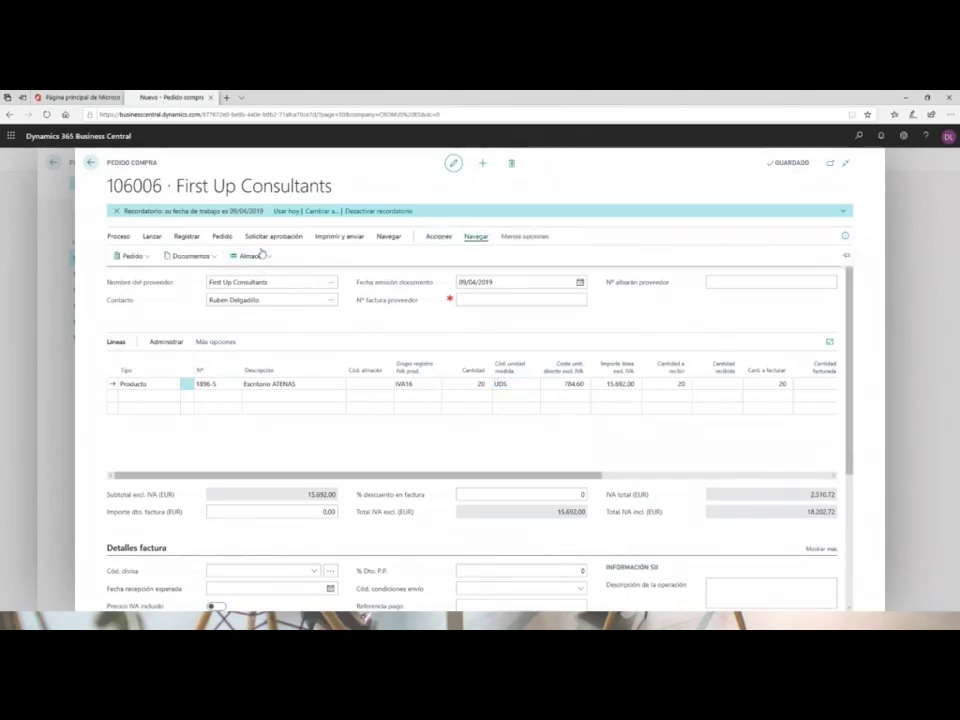
pyautogui.click(150, 258)
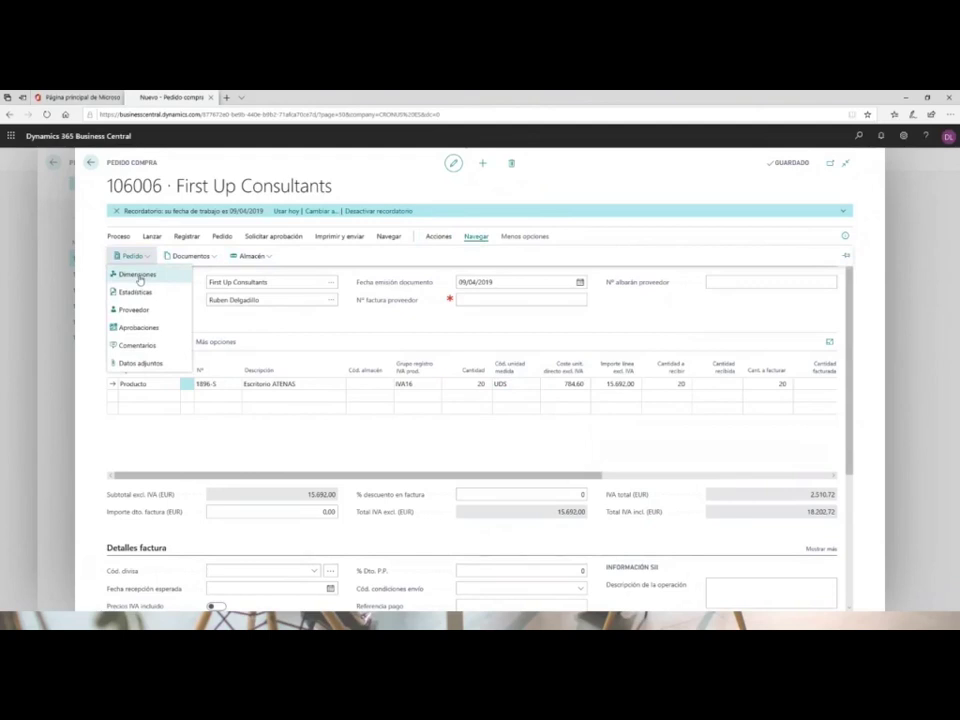
pyautogui.click(137, 278)
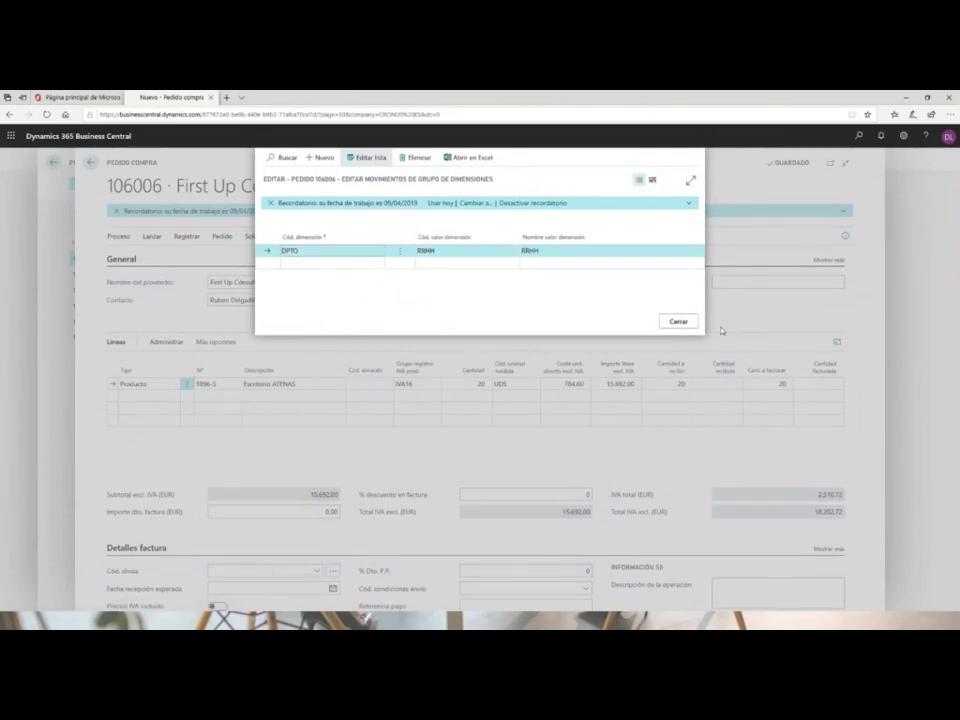
pyautogui.click(679, 321)
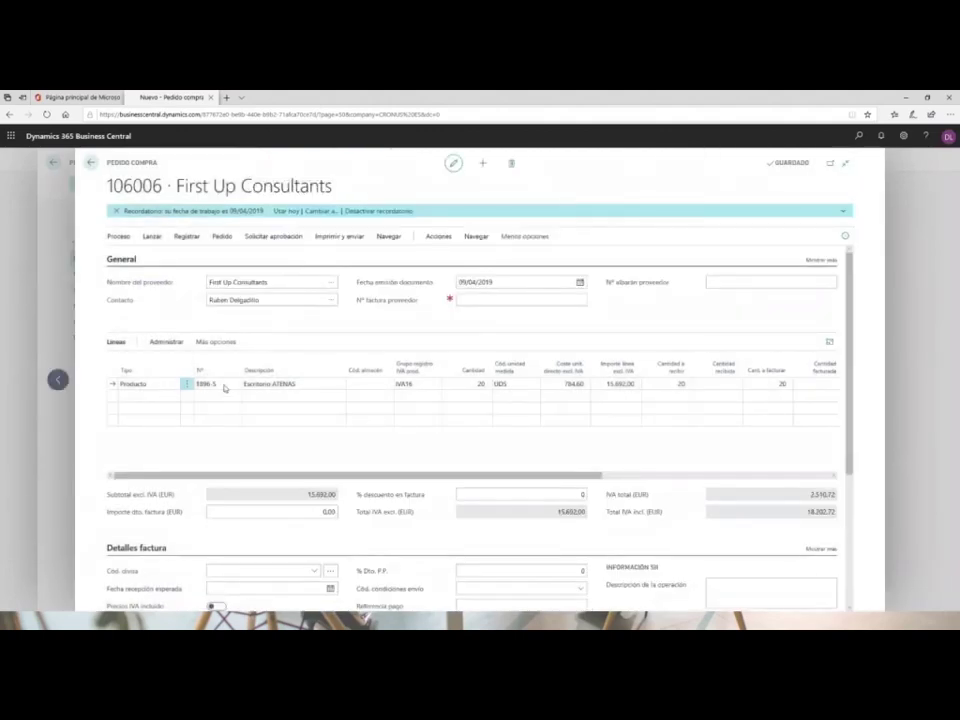
# Review the dimensions assigned to the Escritorio ATENAS order line and close them.
pyautogui.click(216, 342)
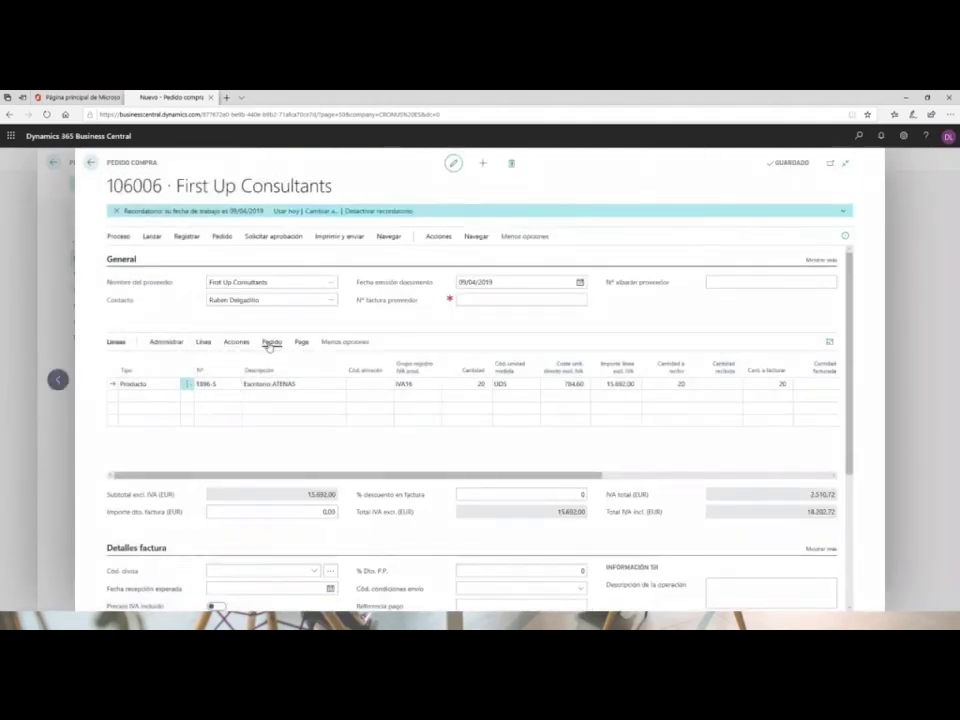
pyautogui.click(270, 343)
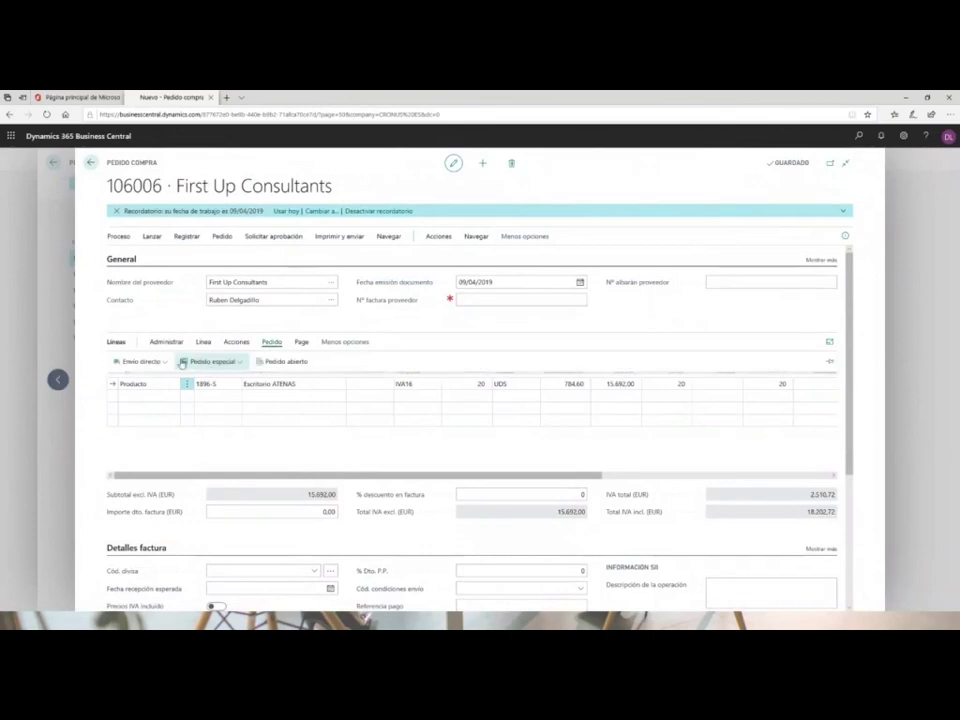
pyautogui.click(230, 345)
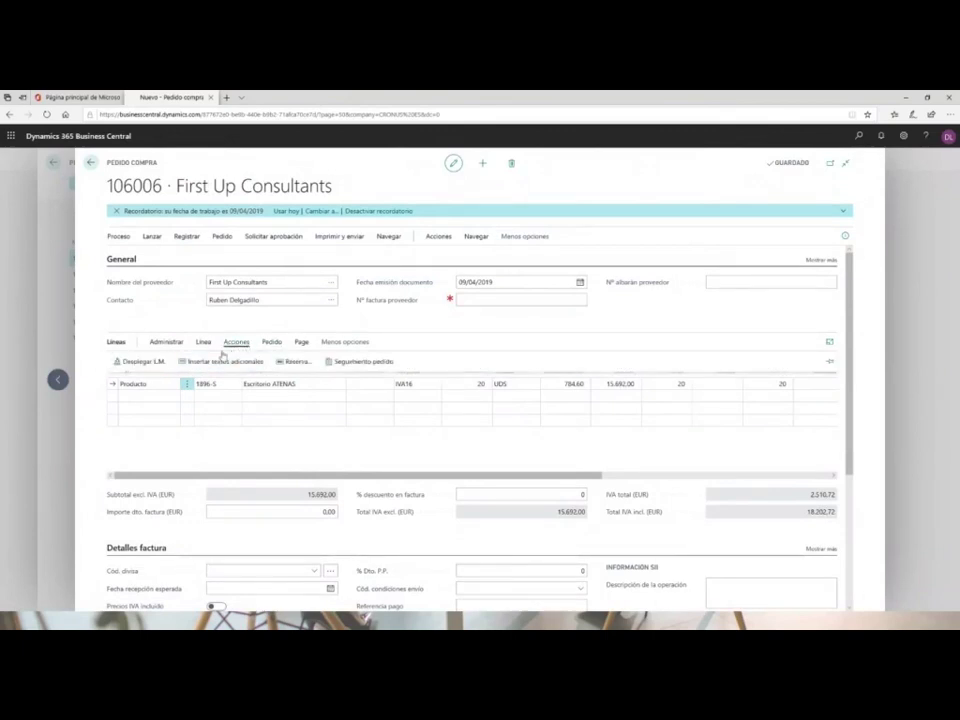
pyautogui.click(203, 342)
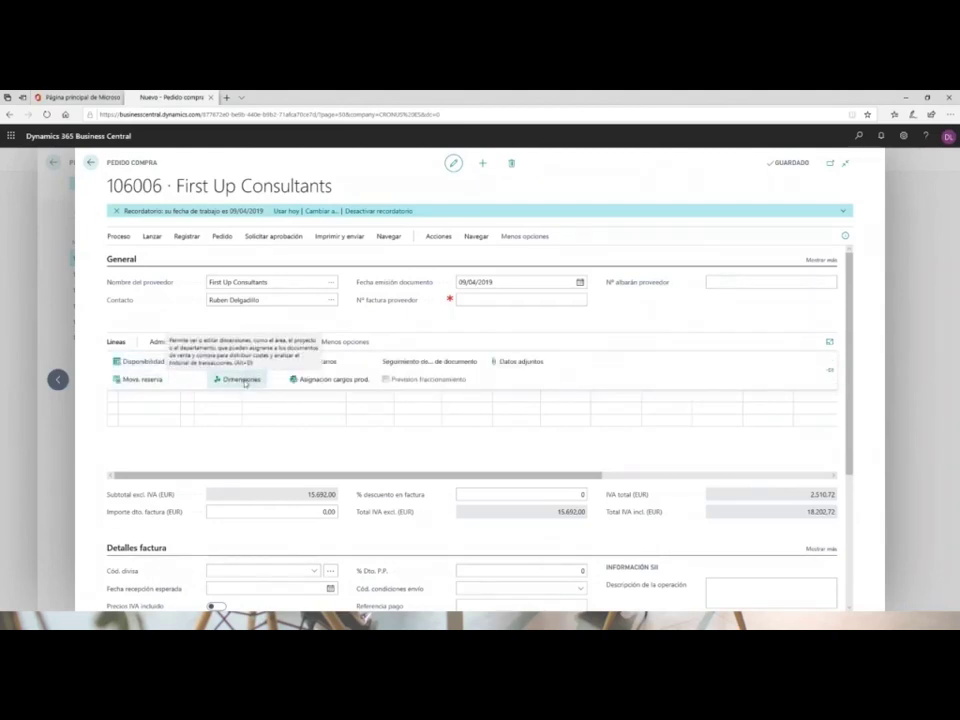
pyautogui.click(244, 381)
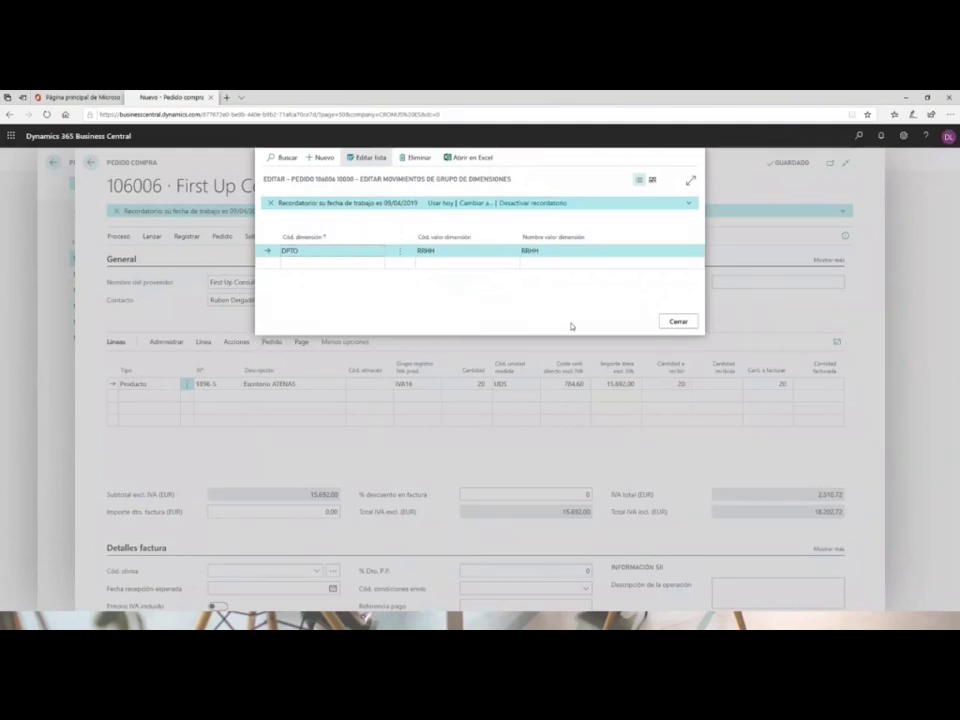
pyautogui.click(680, 322)
# Add product 1920-S, Mesa de conferencia AMBERES, to the second order line with quantity 1.
pyautogui.click(159, 396)
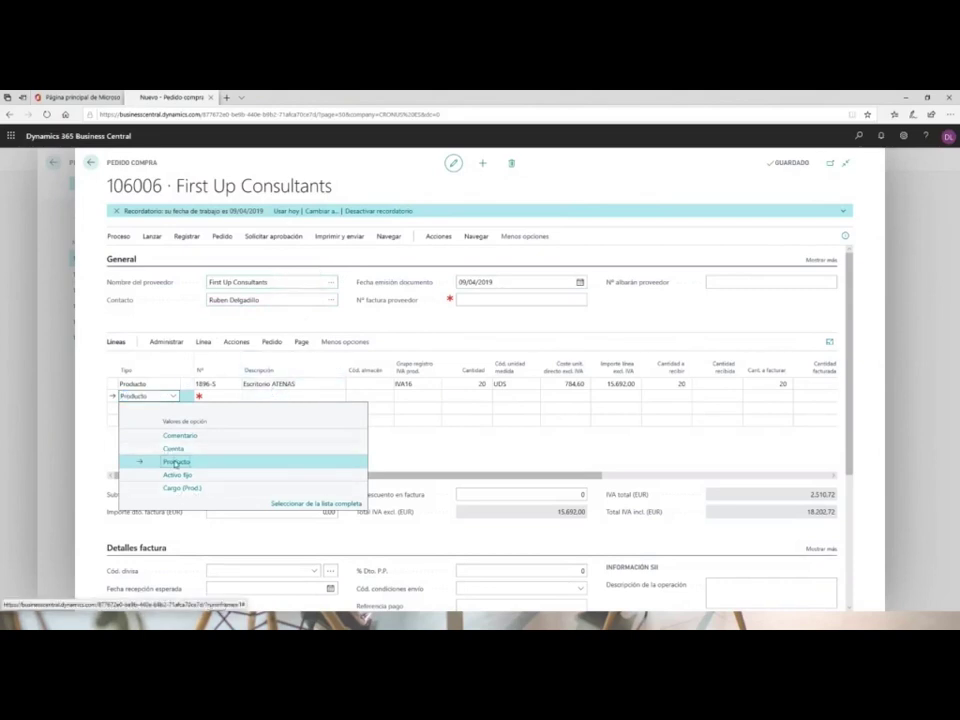
pyautogui.click(171, 462)
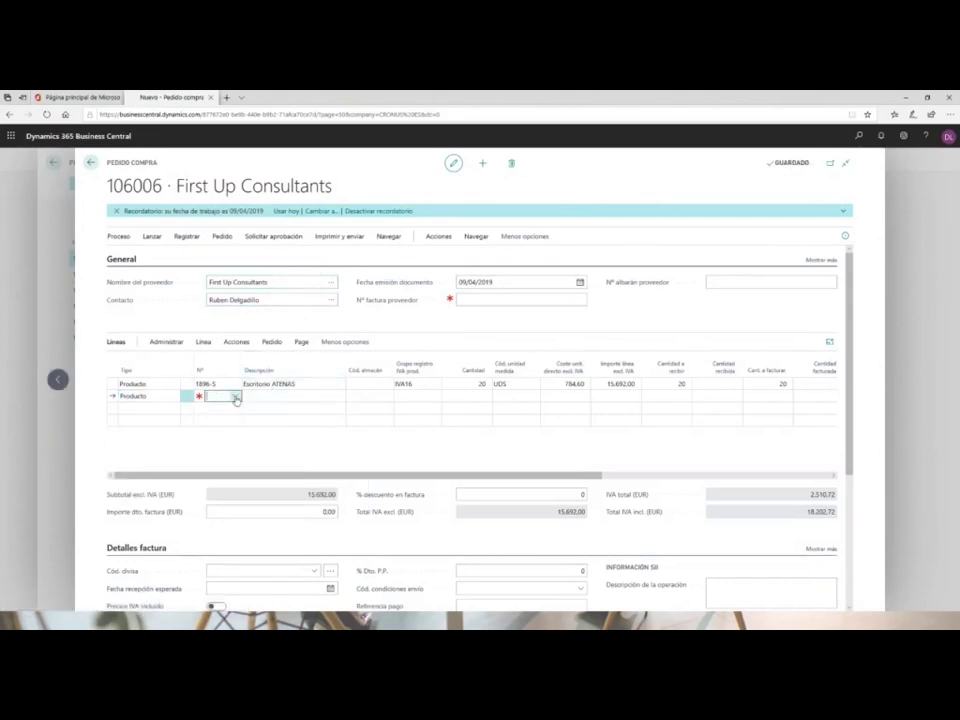
pyautogui.click(236, 398)
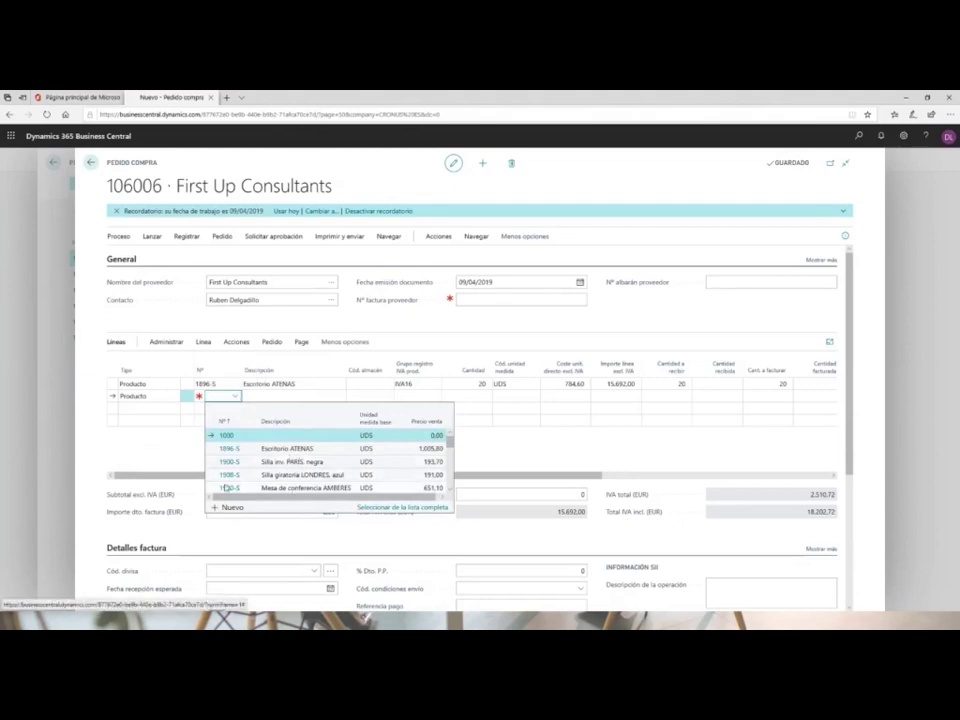
pyautogui.click(258, 486)
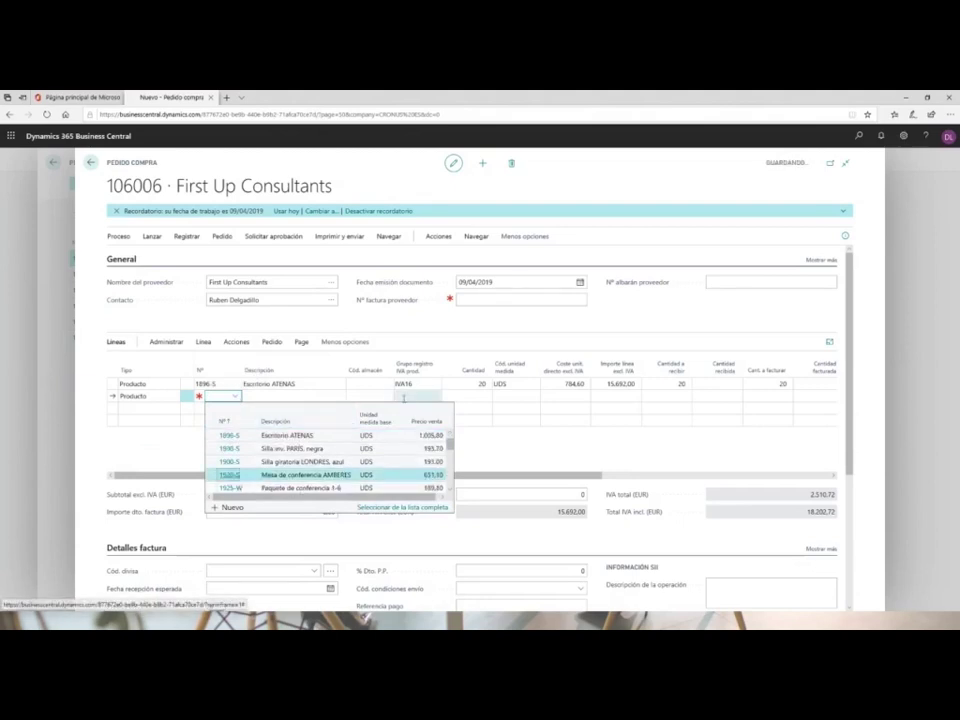
pyautogui.click(471, 396)
pyautogui.write('1')
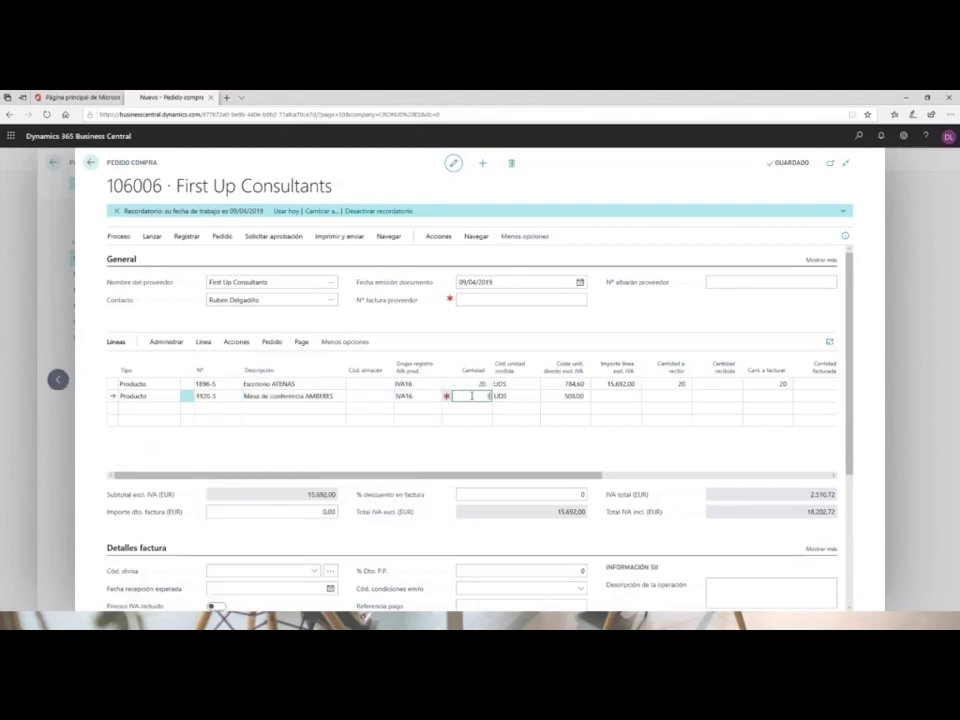
pyautogui.press('Tab')
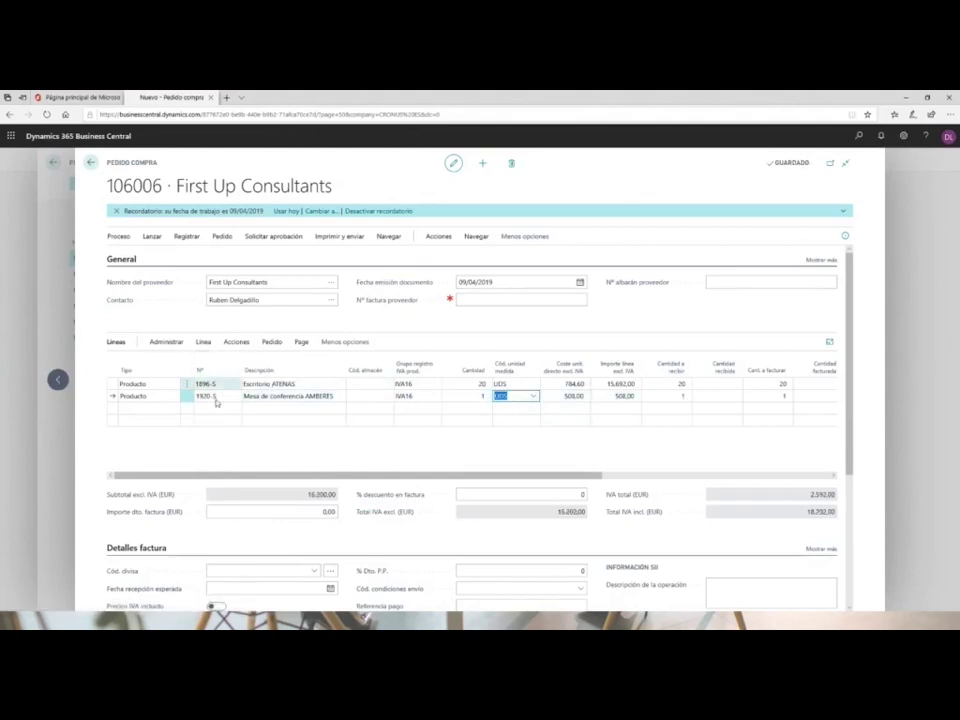
# Set the DPTO dimension value of the Mesa de conferencia AMBERES line to PROD.
pyautogui.click(203, 342)
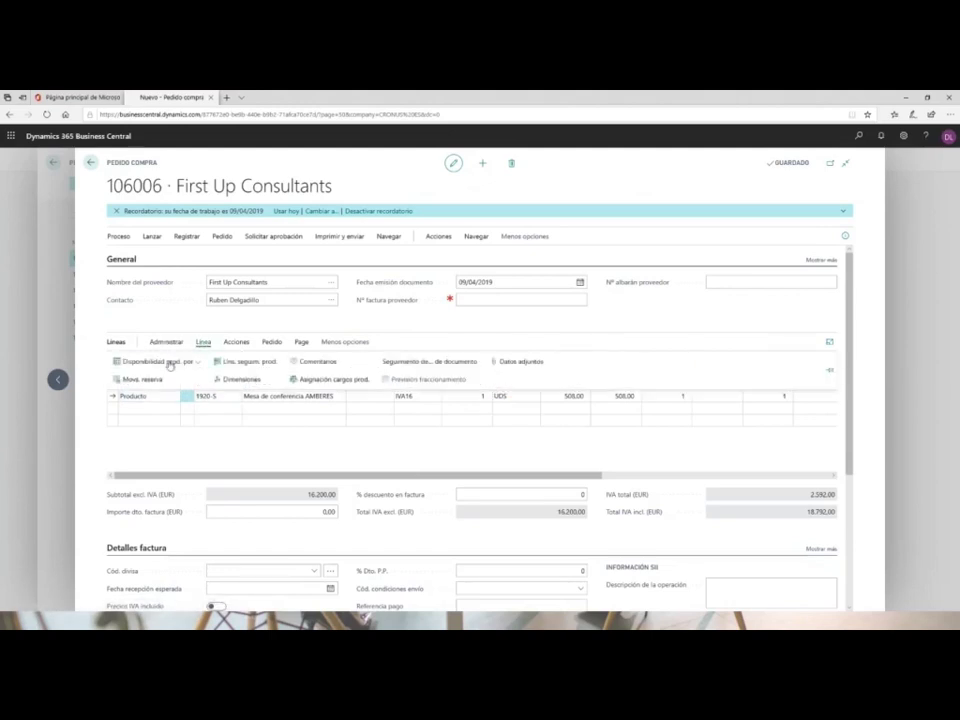
pyautogui.click(244, 382)
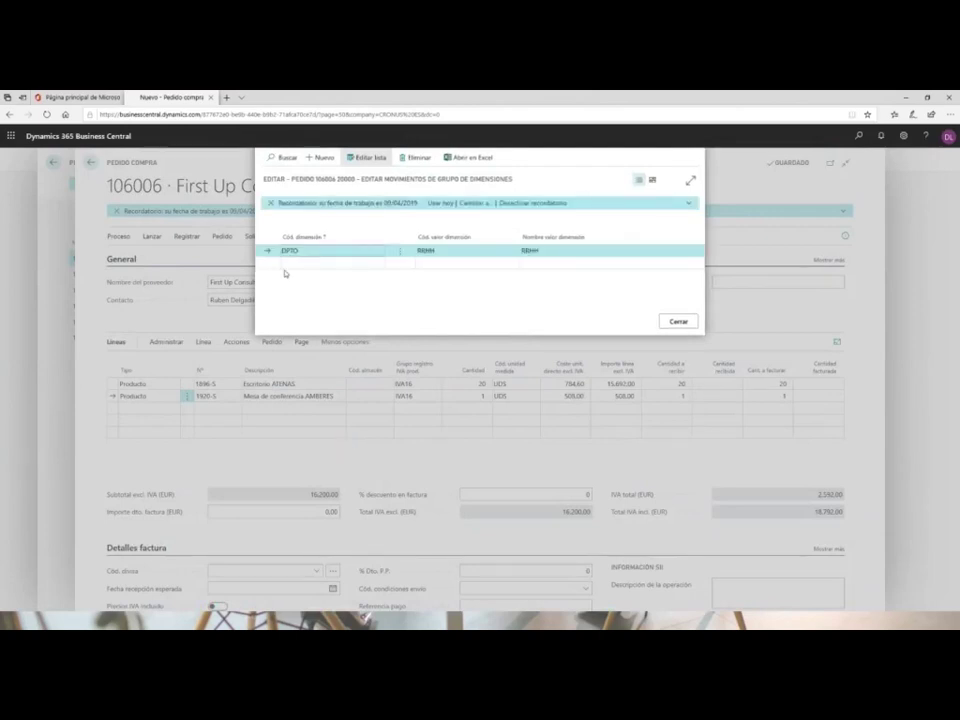
pyautogui.click(448, 253)
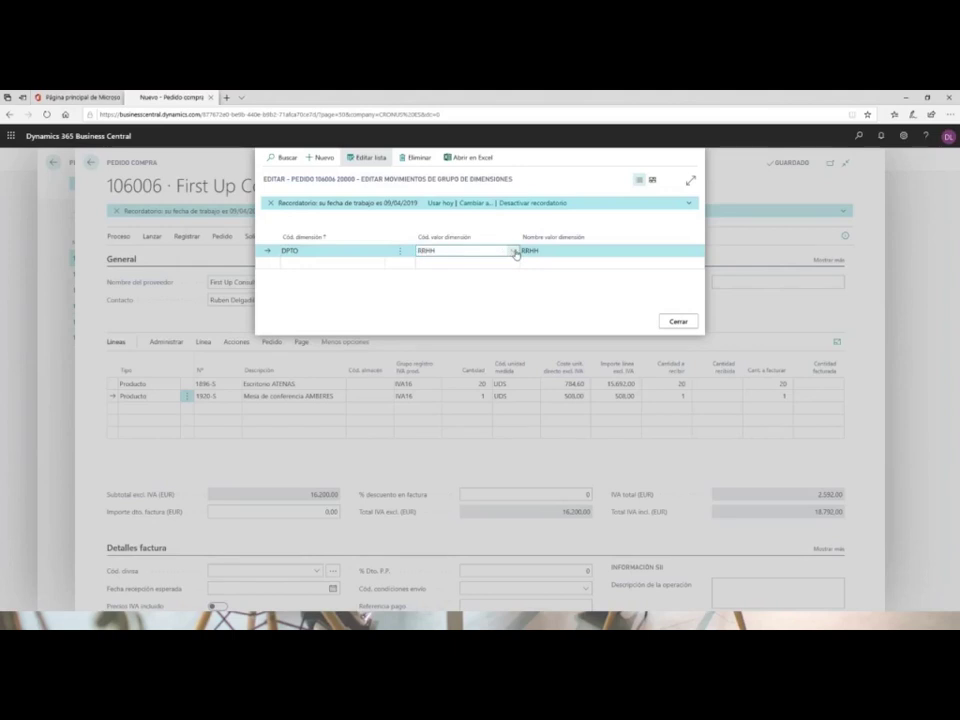
pyautogui.click(515, 251)
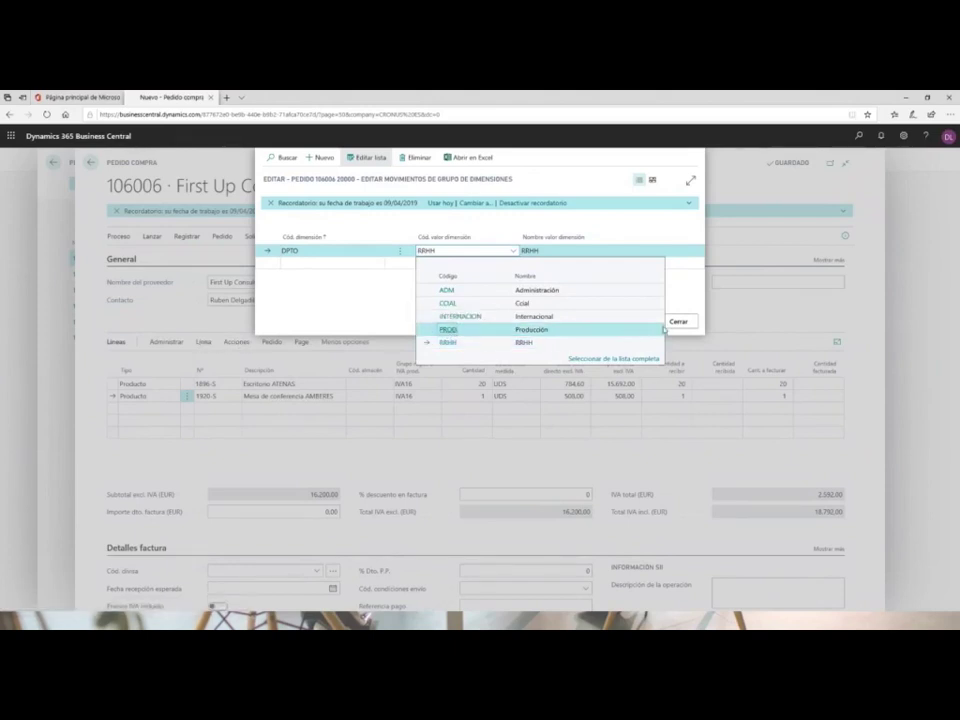
pyautogui.click(503, 332)
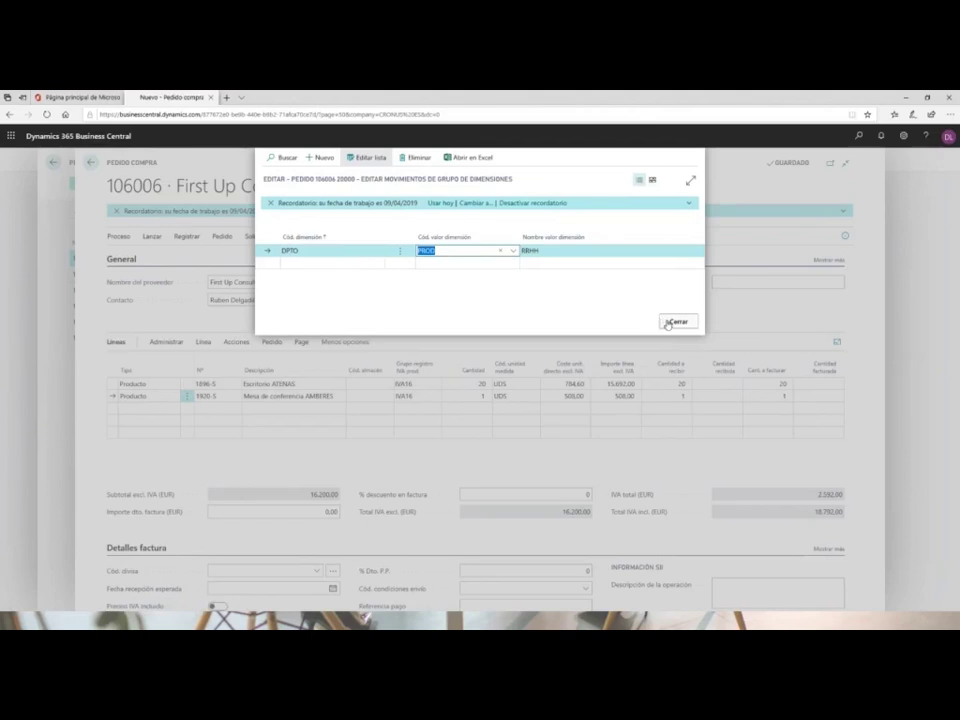
pyautogui.click(676, 321)
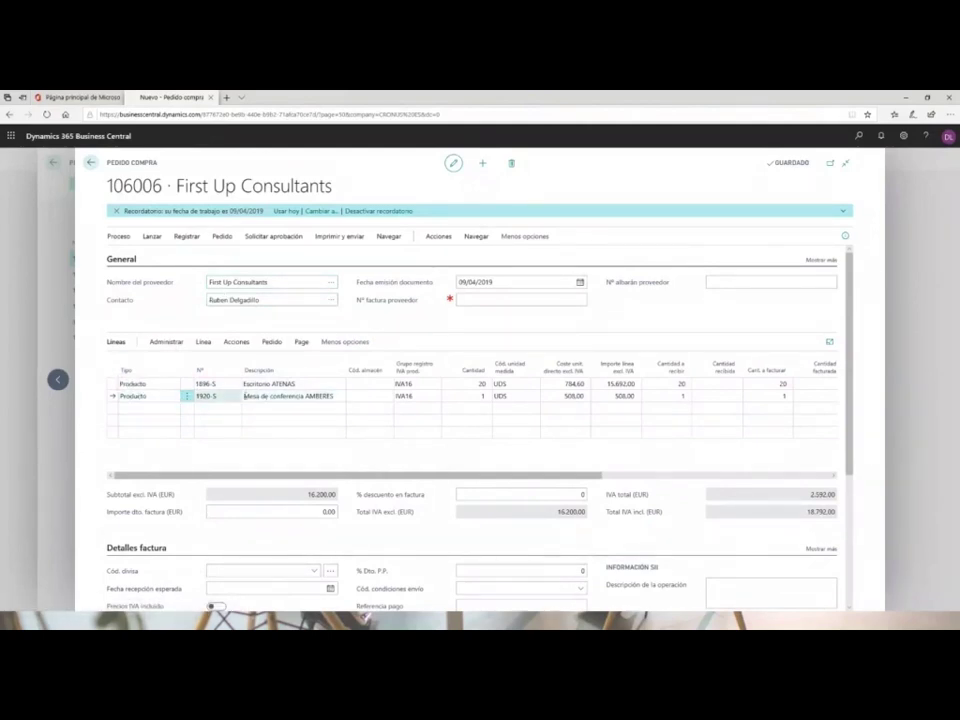
# Add DELEGACION as a second dimension to the Mesa de conferencia AMBERES line.
pyautogui.click(203, 342)
pyautogui.click(233, 385)
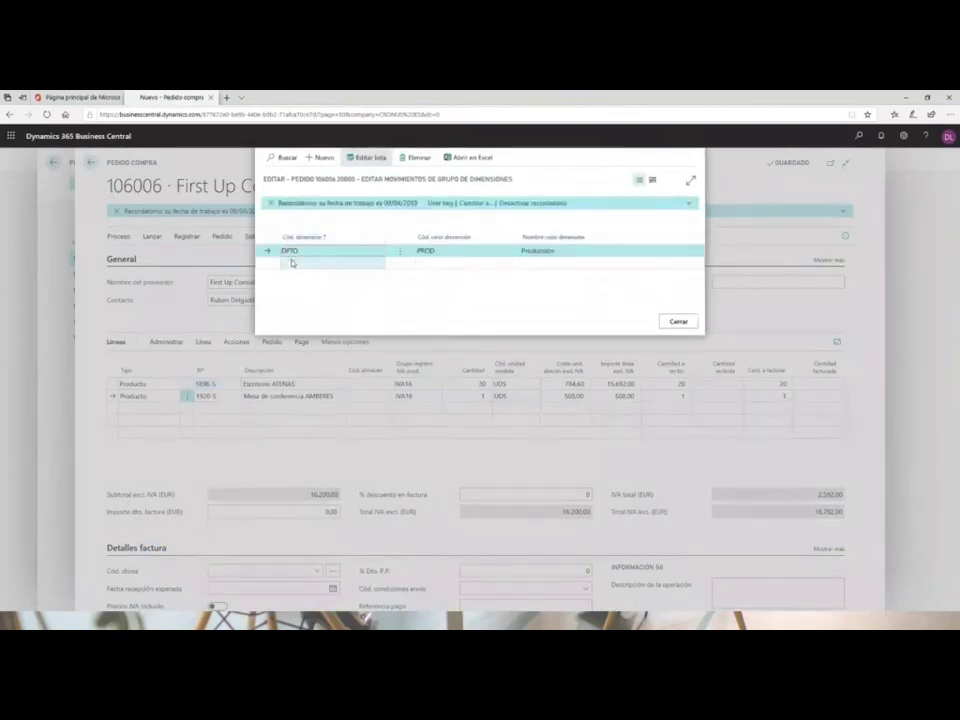
pyautogui.click(292, 264)
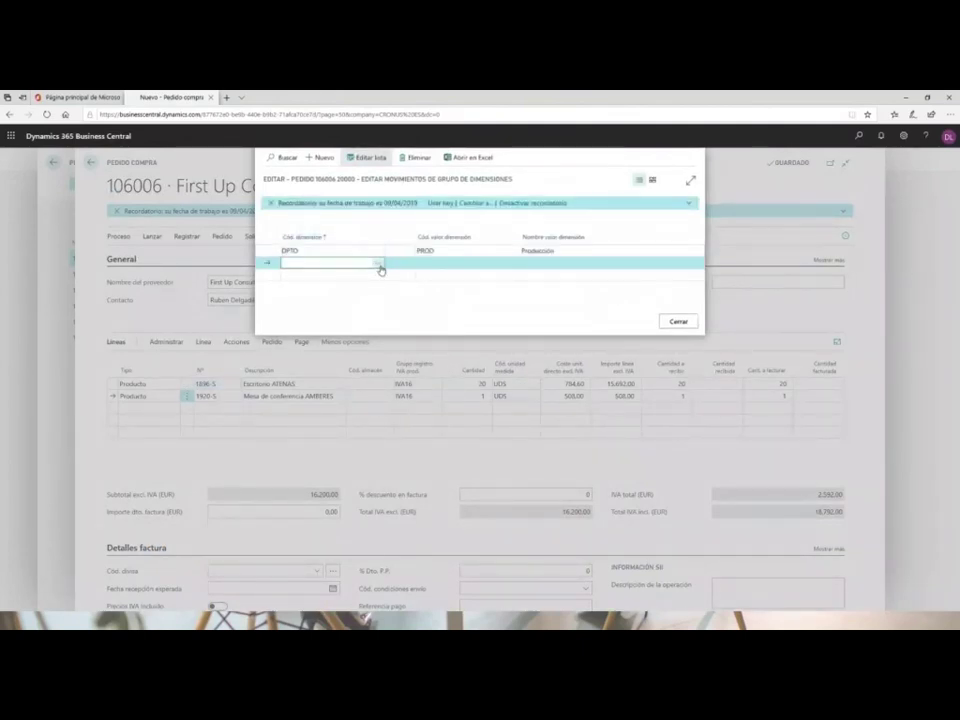
pyautogui.click(318, 262)
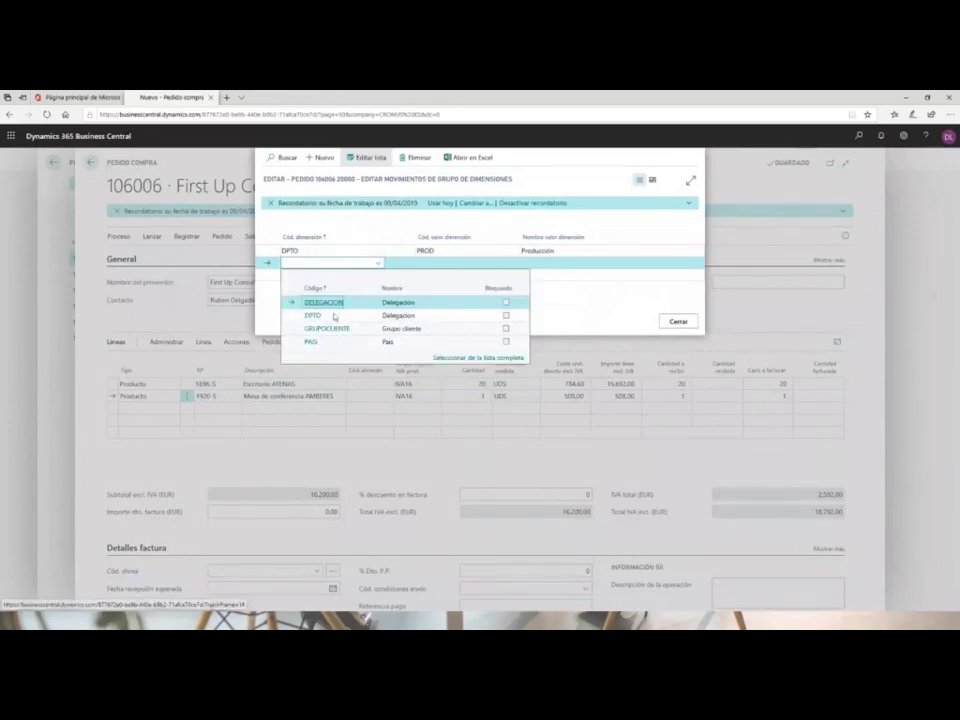
pyautogui.click(435, 262)
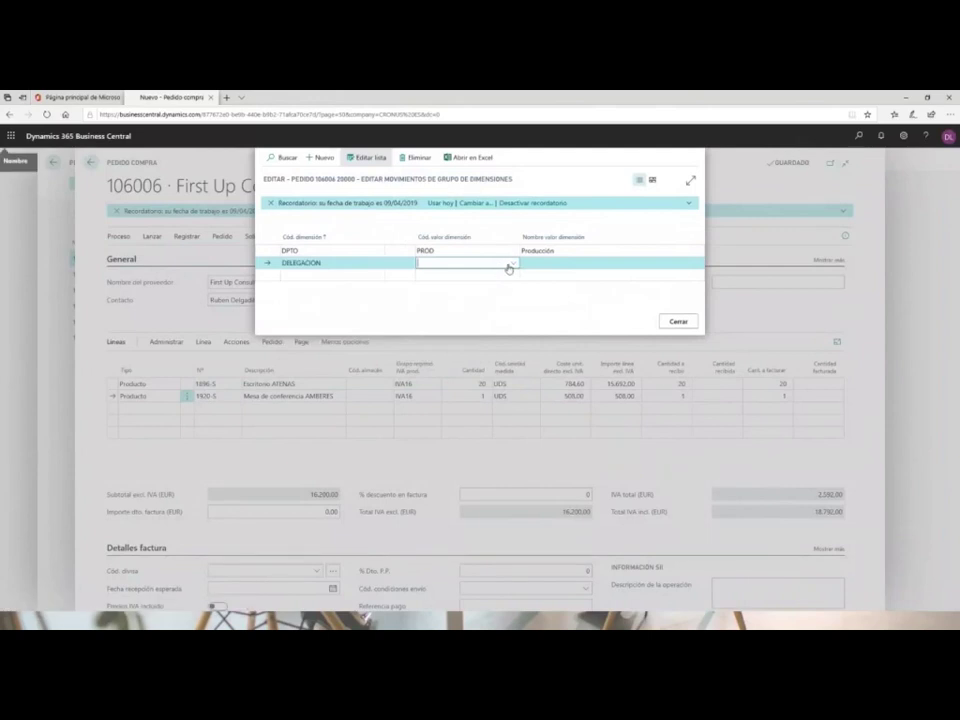
pyautogui.click(513, 263)
# Replace the line's DELEGACION dimension with PAIS and assign it the value GB.
pyautogui.click(378, 266)
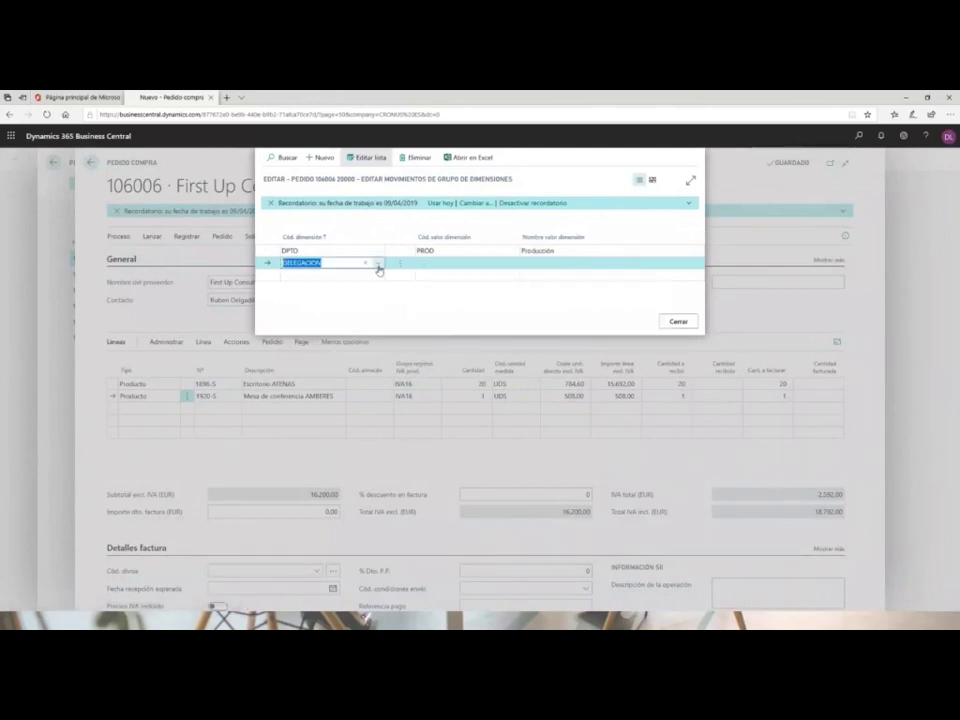
pyautogui.click(379, 265)
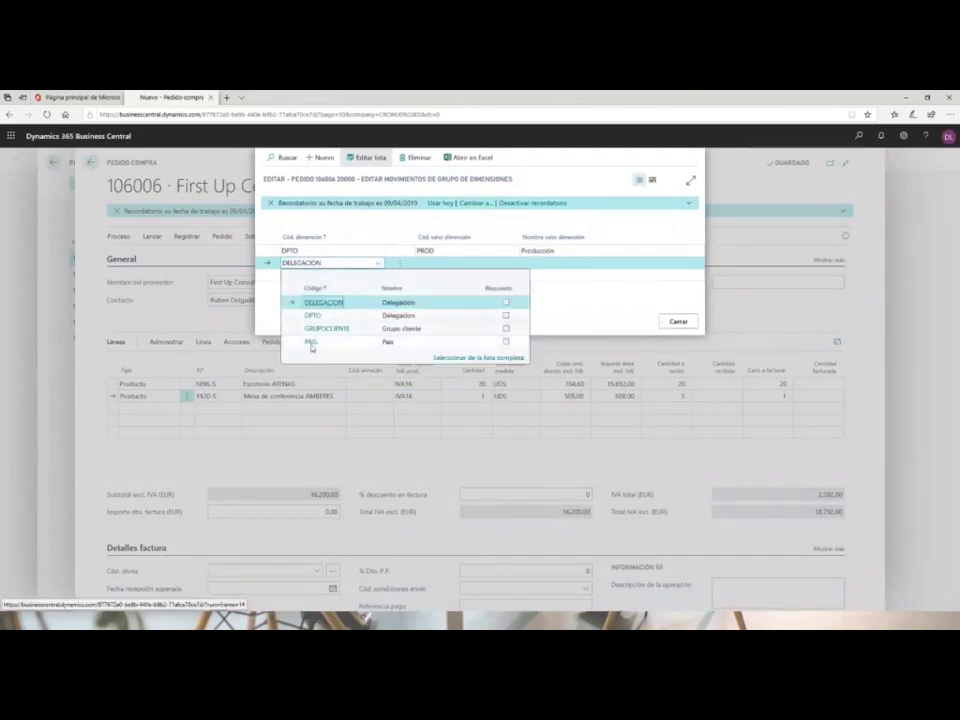
pyautogui.press('Return')
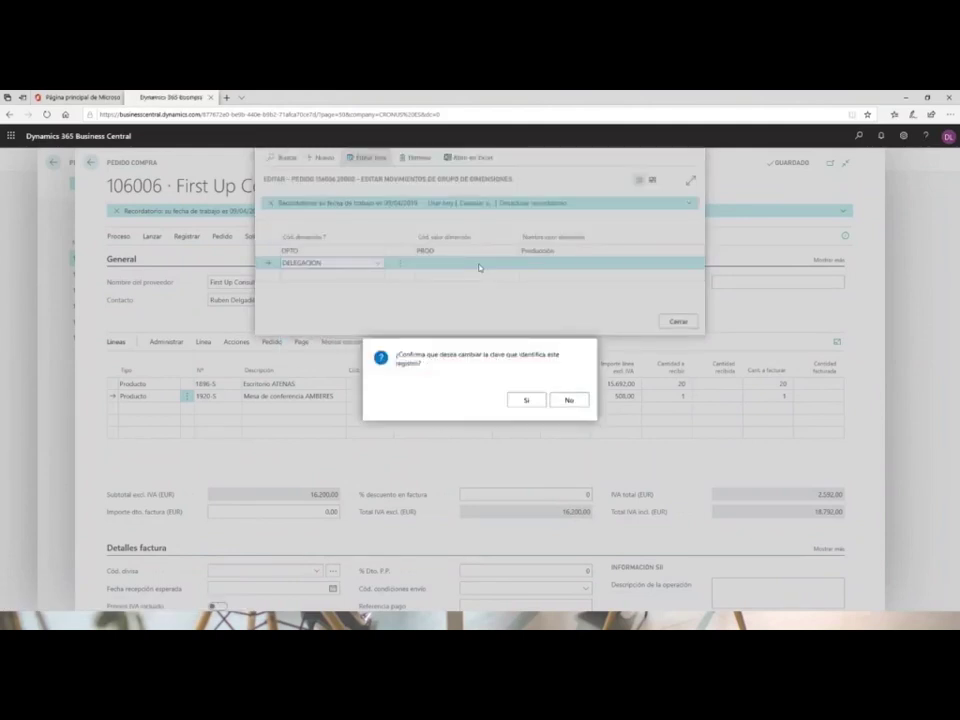
pyautogui.press('Return')
pyautogui.click(502, 263)
pyautogui.click(512, 263)
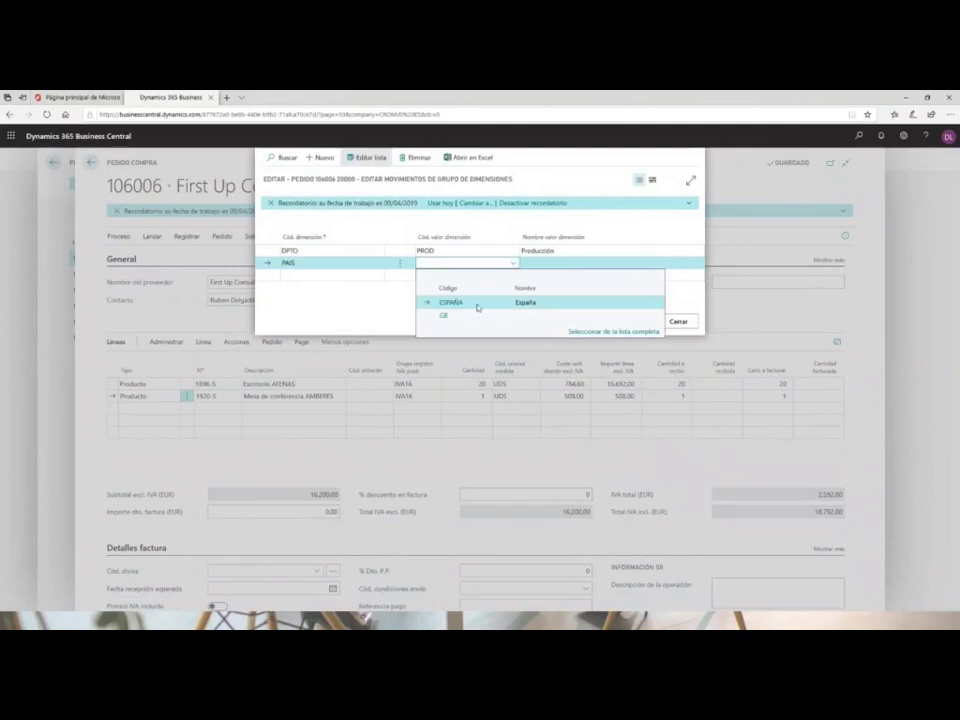
pyautogui.write('GB')
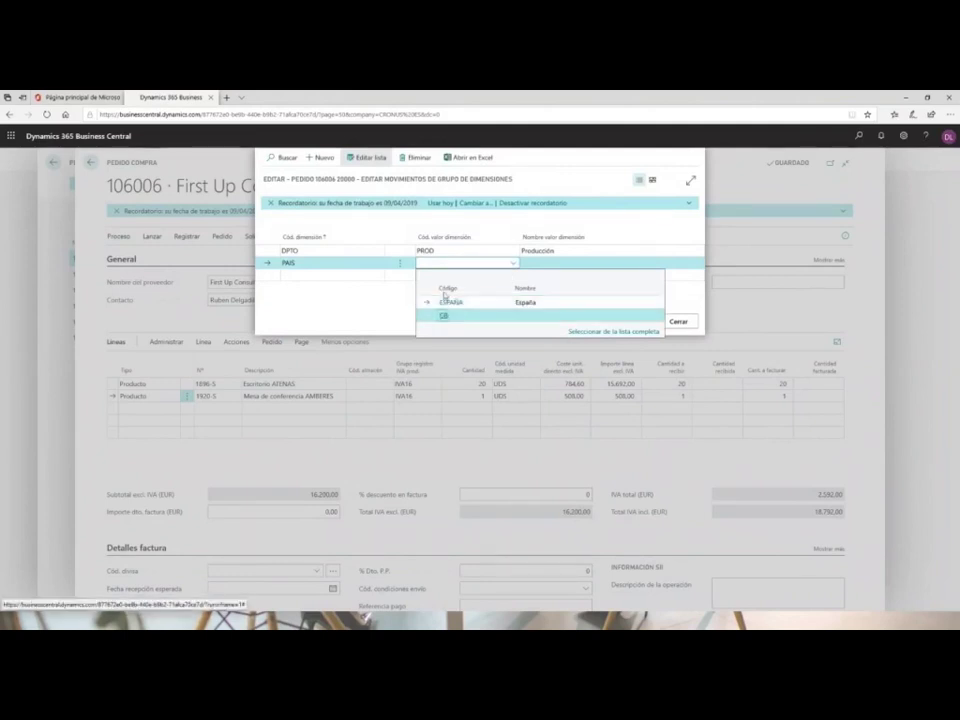
pyautogui.click(539, 263)
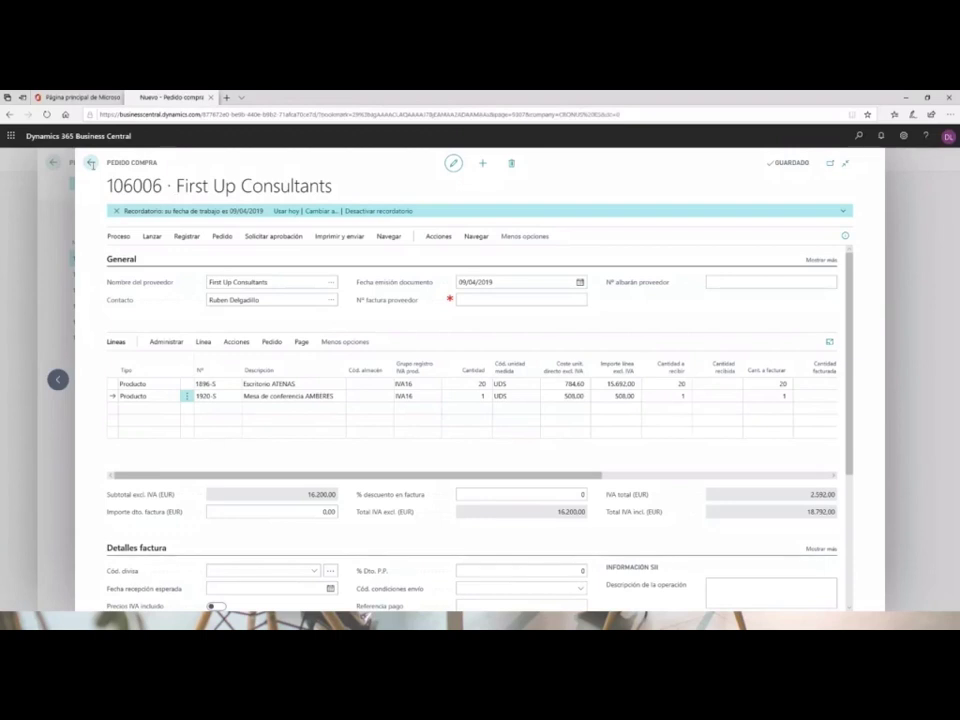
# Leave the purchase order and open the card of product 1908-S, Silla giratoria LONDRES, azul, from the Productos list.
pyautogui.click(90, 162)
pyautogui.click(120, 183)
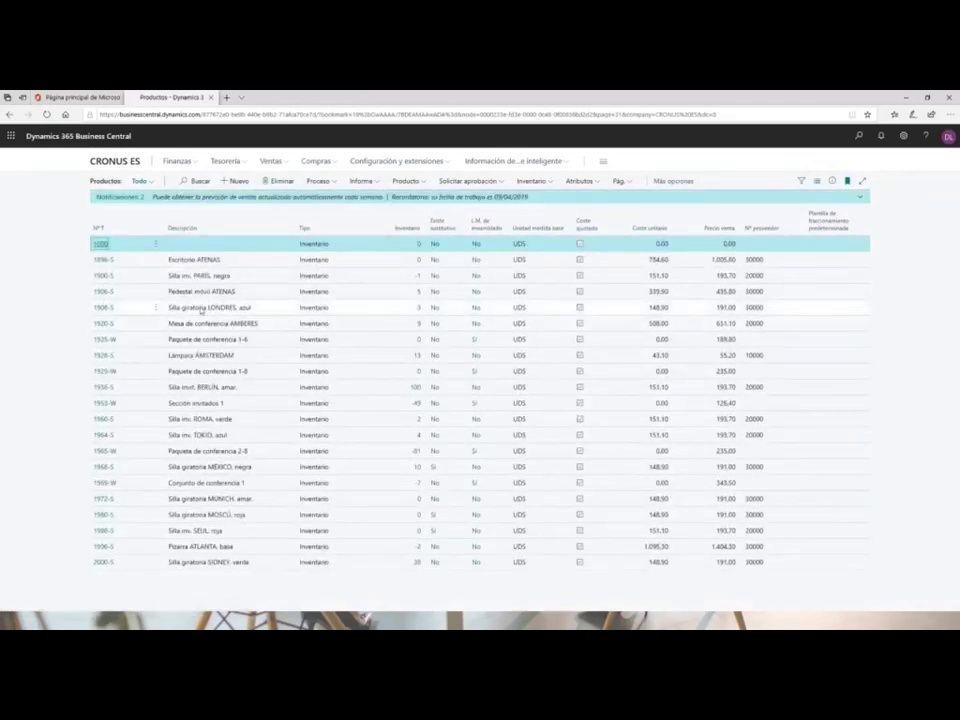
pyautogui.click(110, 312)
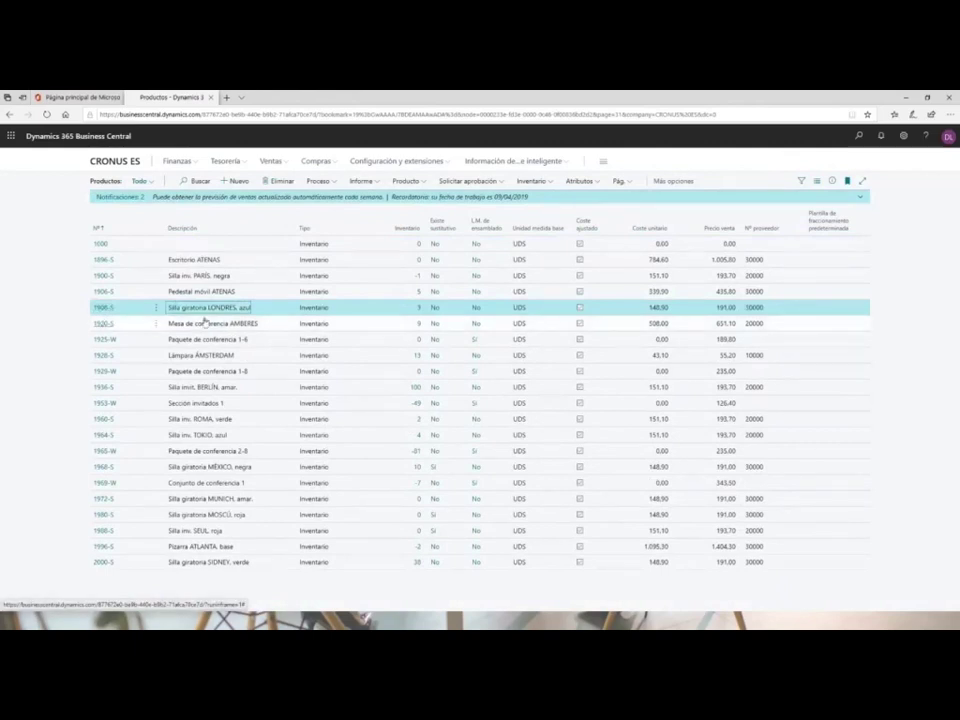
pyautogui.click(103, 310)
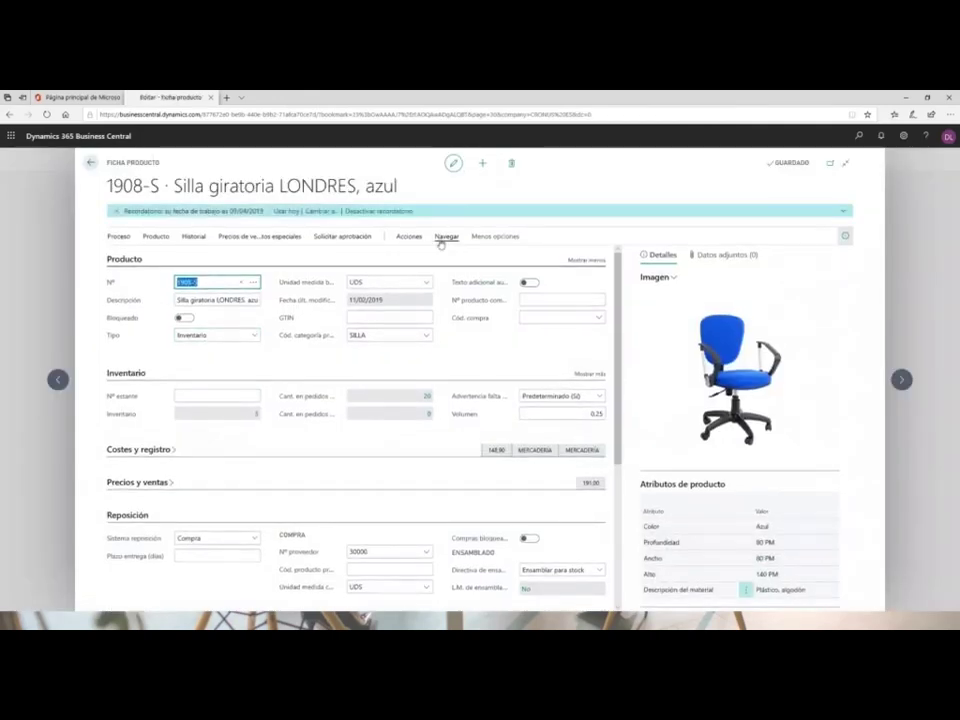
# Add the default dimension DPTO with the value PROD to product 1908-S and return to its card.
pyautogui.click(443, 240)
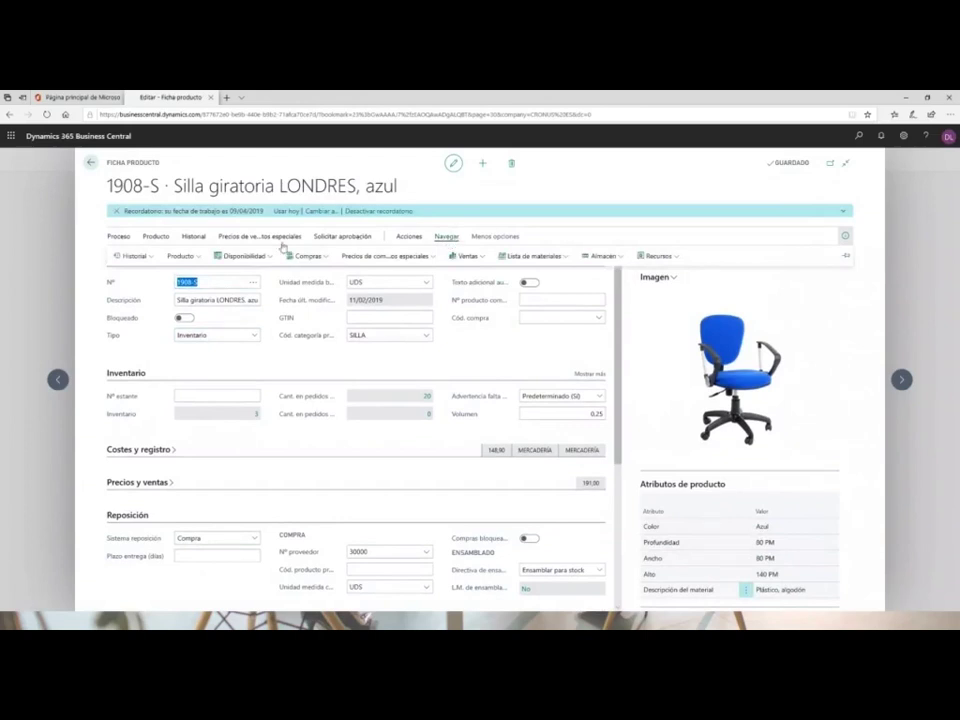
pyautogui.click(176, 256)
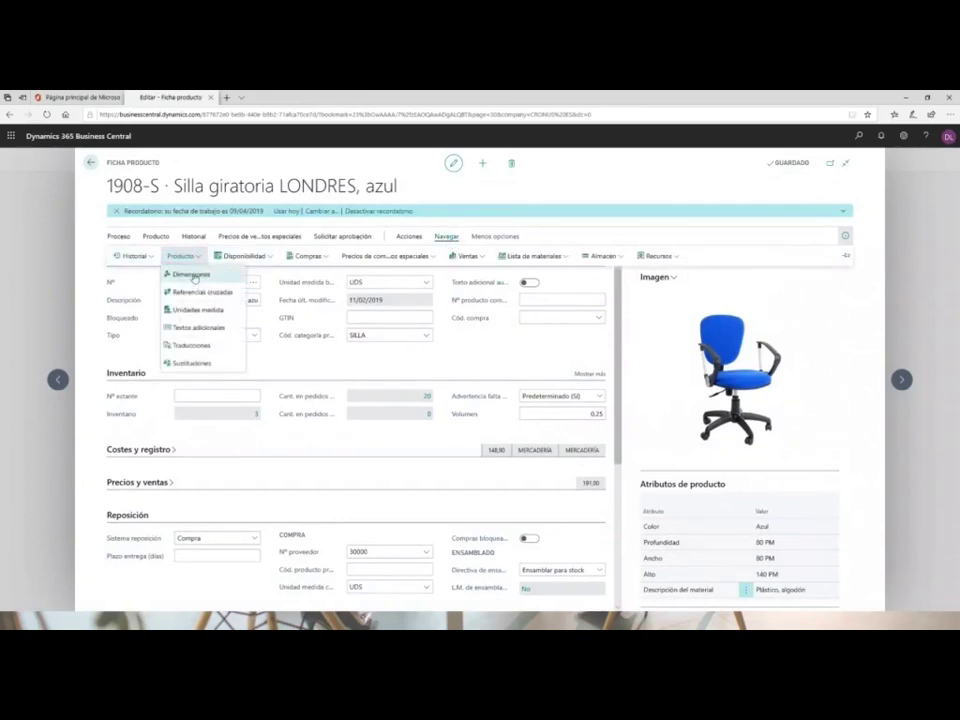
pyautogui.click(246, 282)
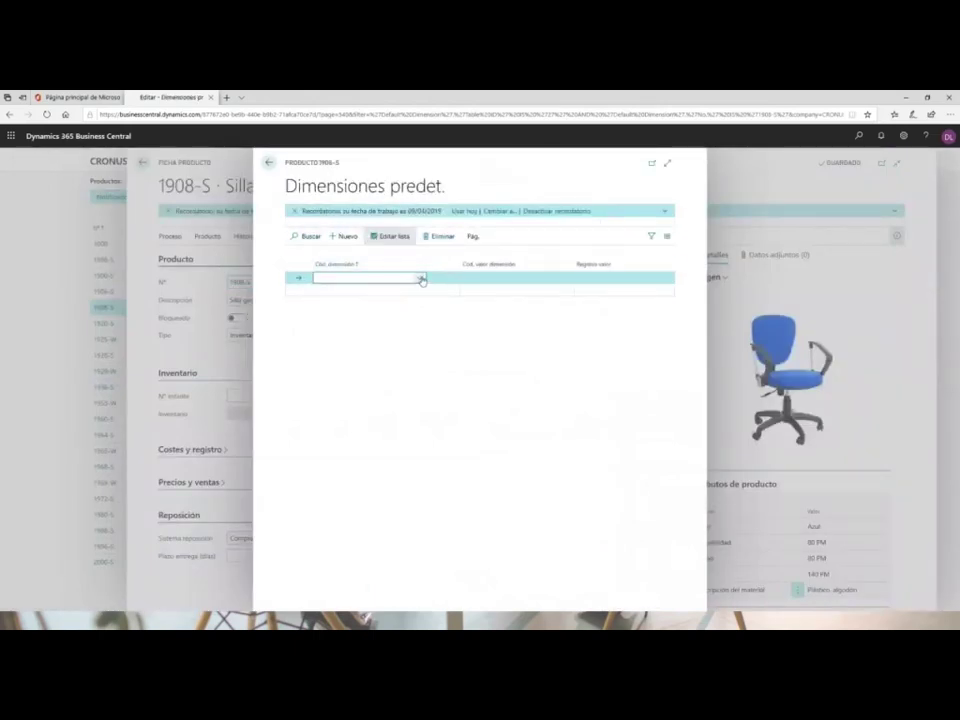
pyautogui.click(379, 281)
pyautogui.click(348, 333)
pyautogui.click(482, 278)
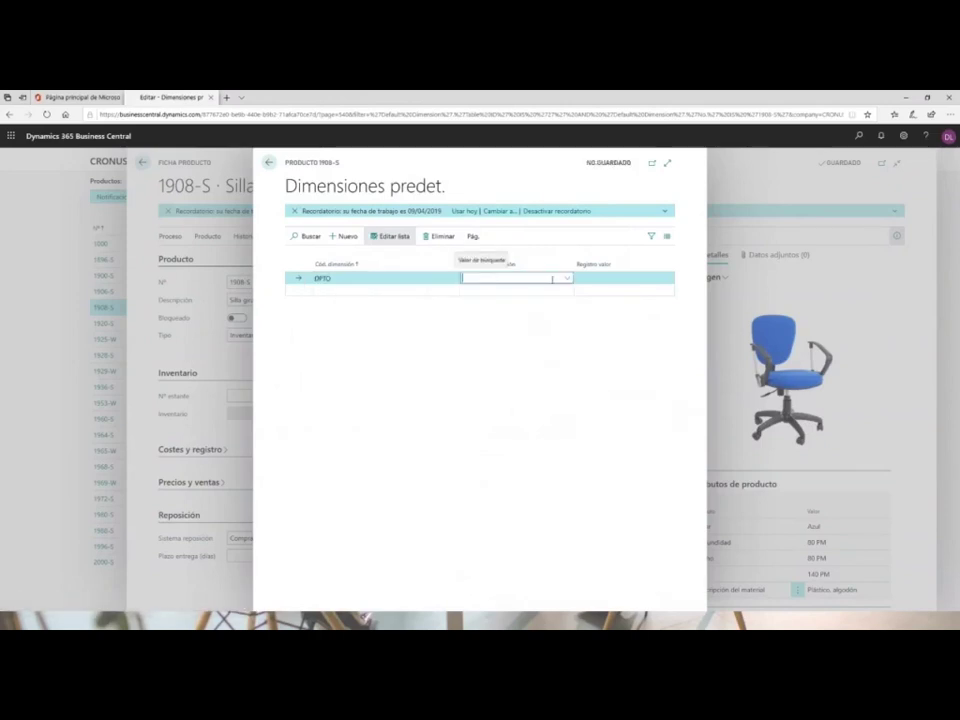
pyautogui.click(570, 282)
pyautogui.click(496, 358)
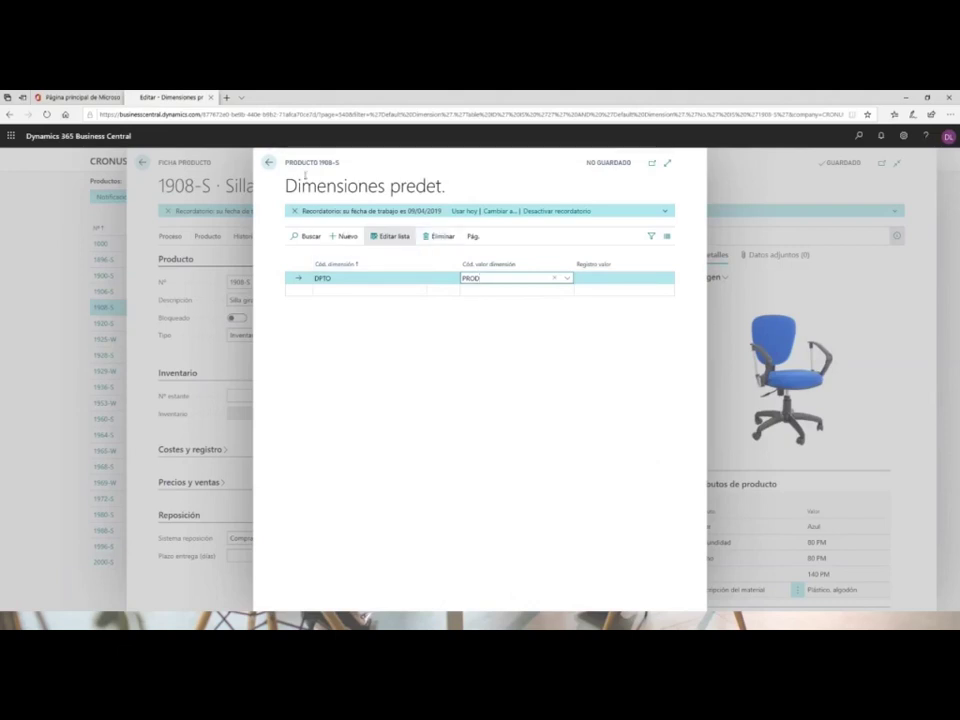
pyautogui.click(268, 163)
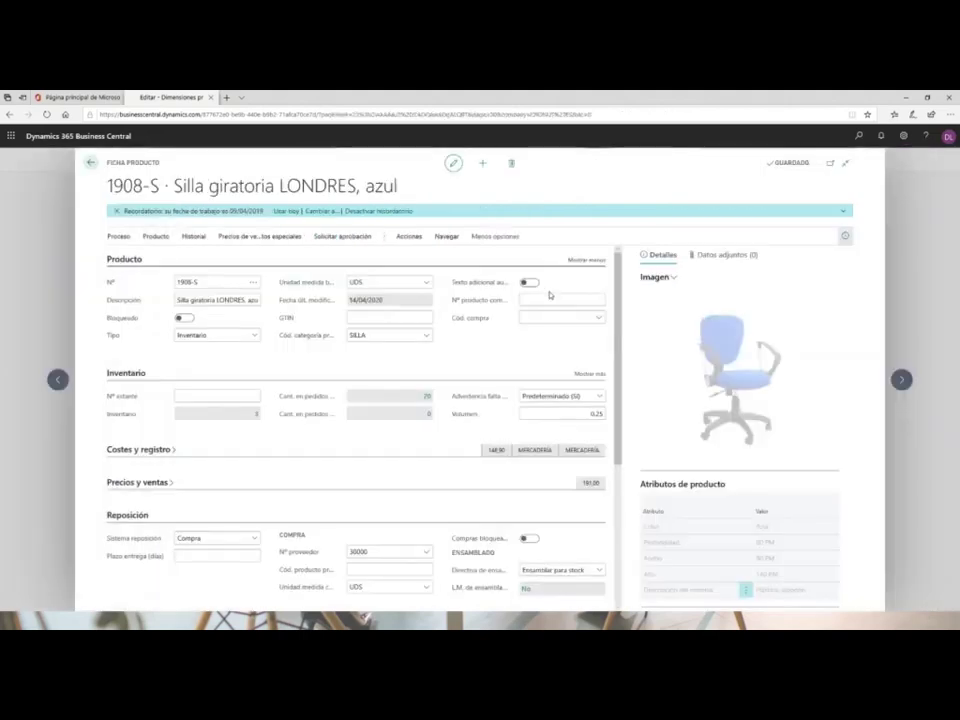
# Leave the product card and open the last First Up Consultants order in the Pedidos compra list.
pyautogui.moveTo(206, 283); pyautogui.dragTo(166, 283)
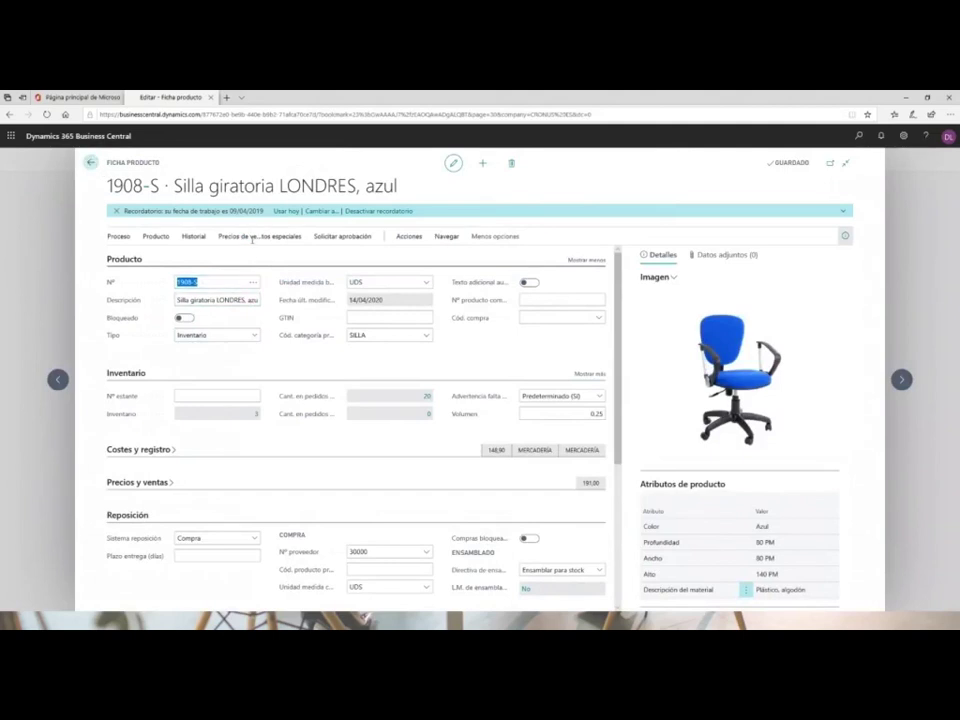
pyautogui.press('Escape')
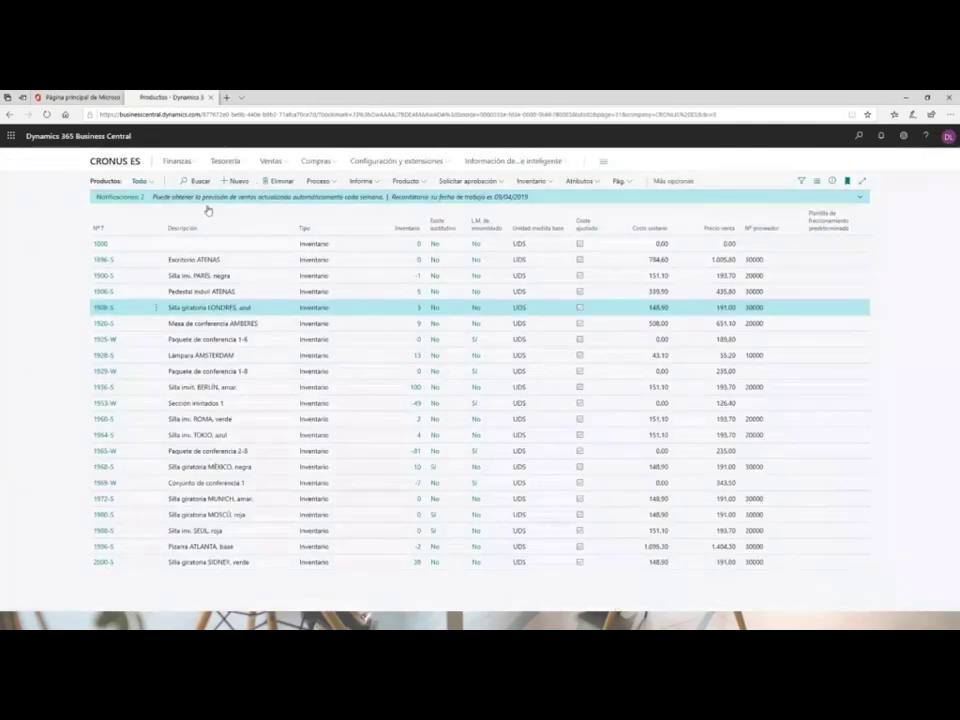
pyautogui.press('Escape')
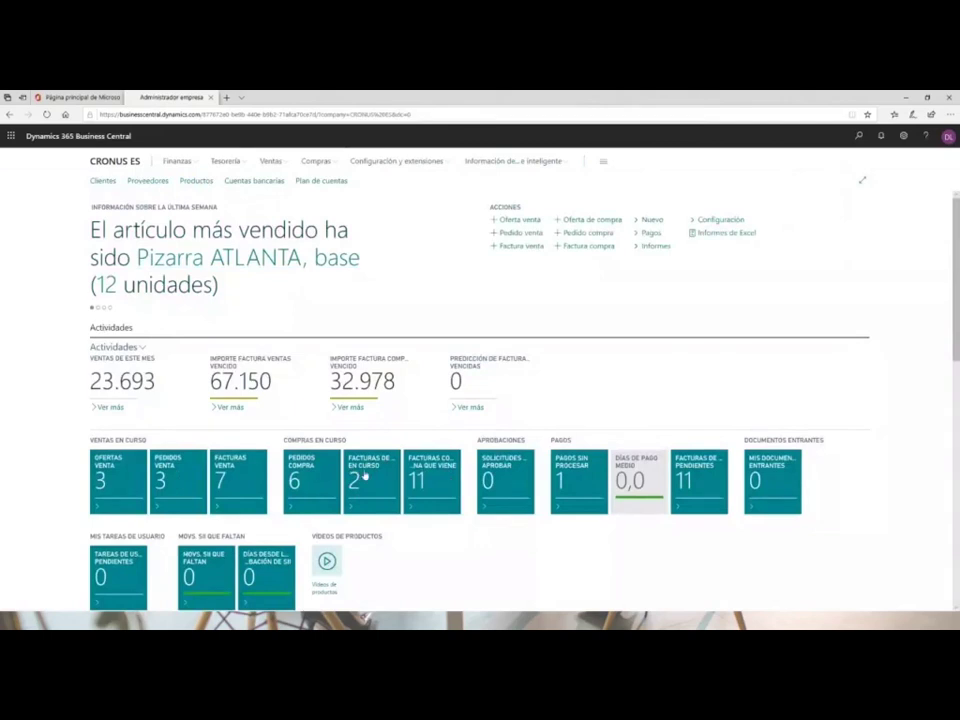
pyautogui.click(296, 481)
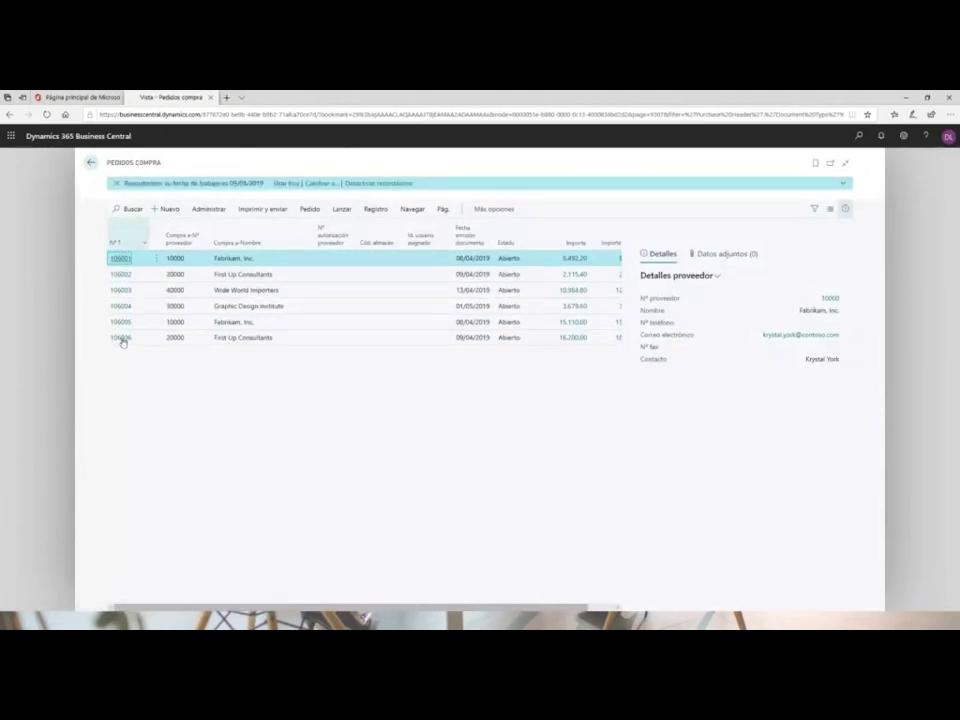
pyautogui.click(163, 340)
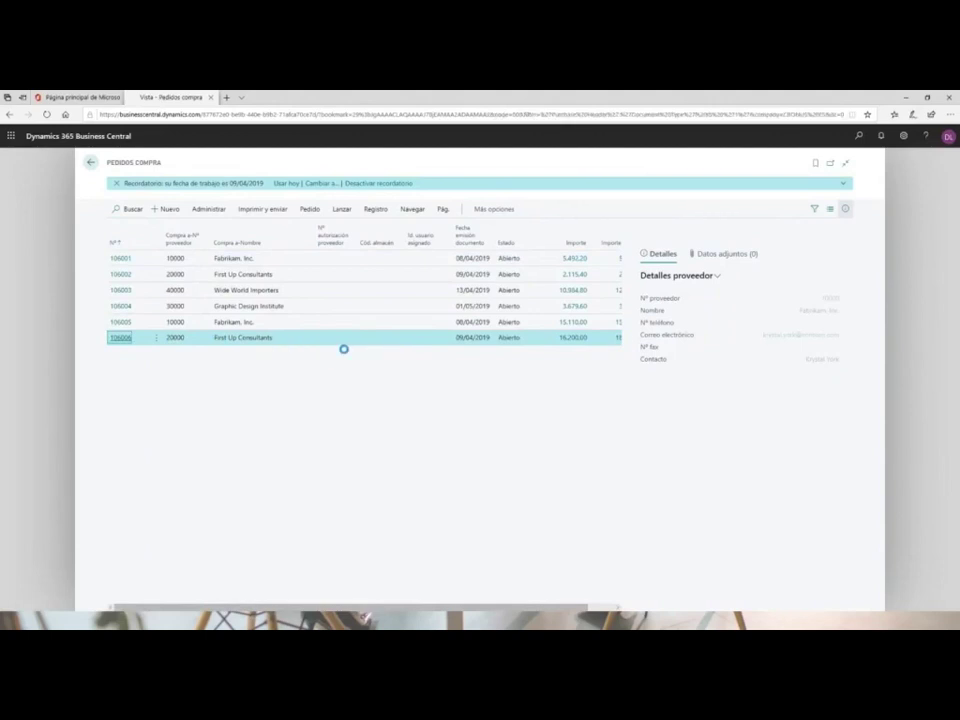
pyautogui.click(123, 338)
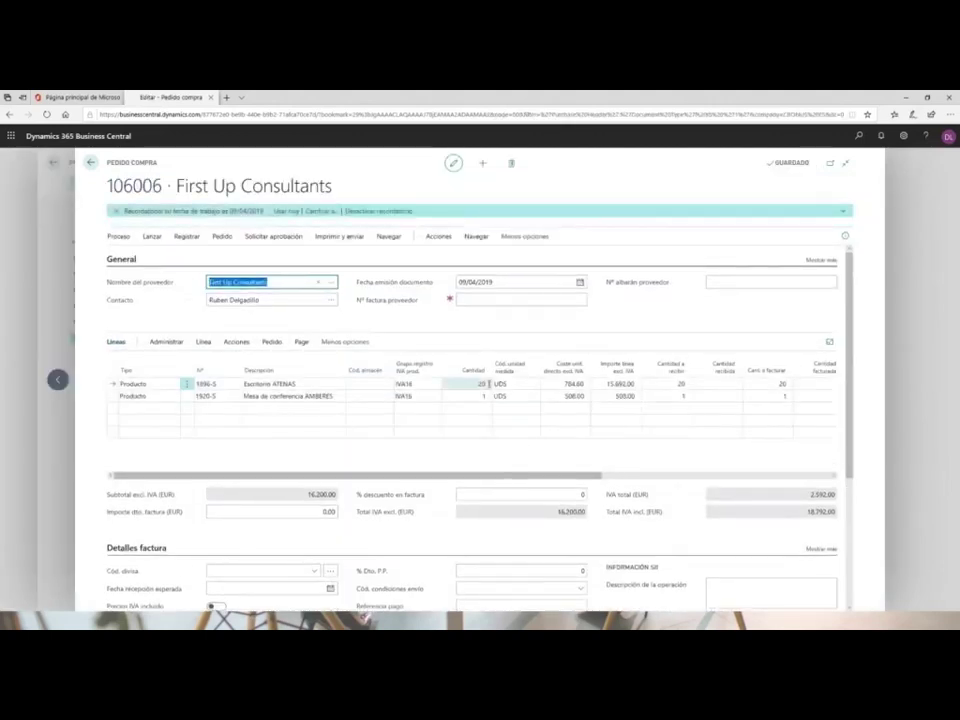
# Show all General fields of the purchase order and start a new line below Mesa de conferencia AMBERES.
pyautogui.click(822, 260)
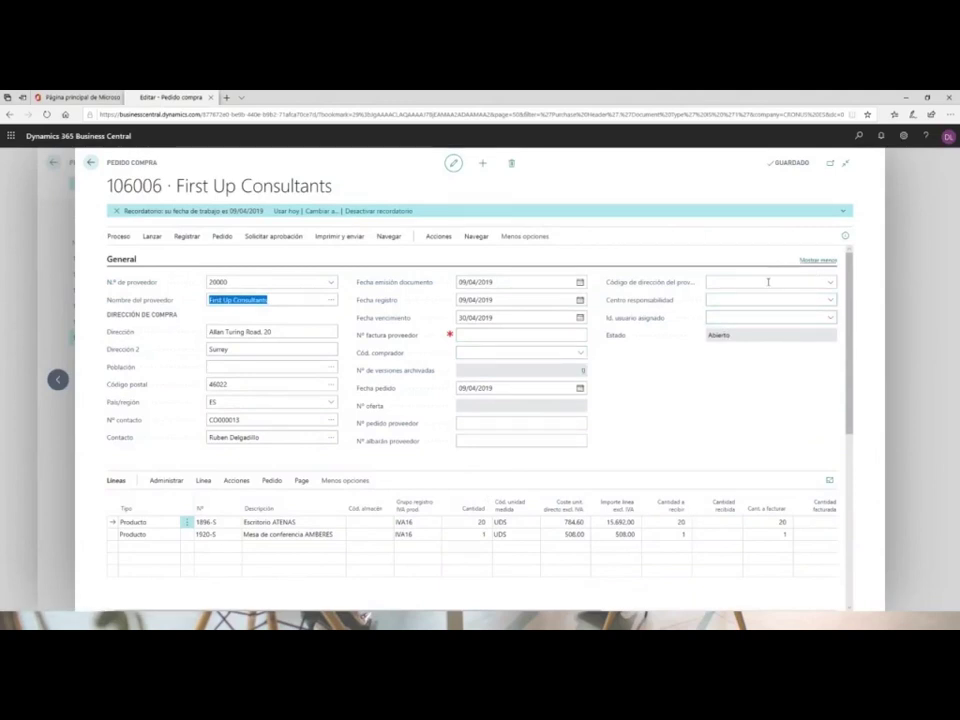
pyautogui.click(146, 548)
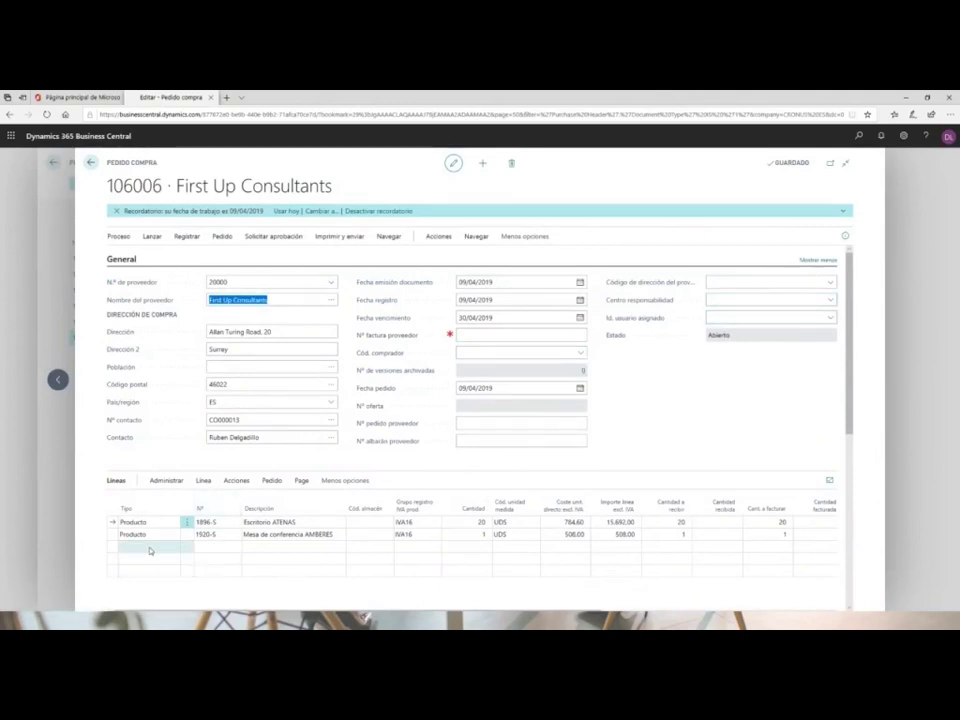
# Add a purchase line for product 1908-S with a quantity of 4.
pyautogui.click(215, 548)
pyautogui.write('1908-S')
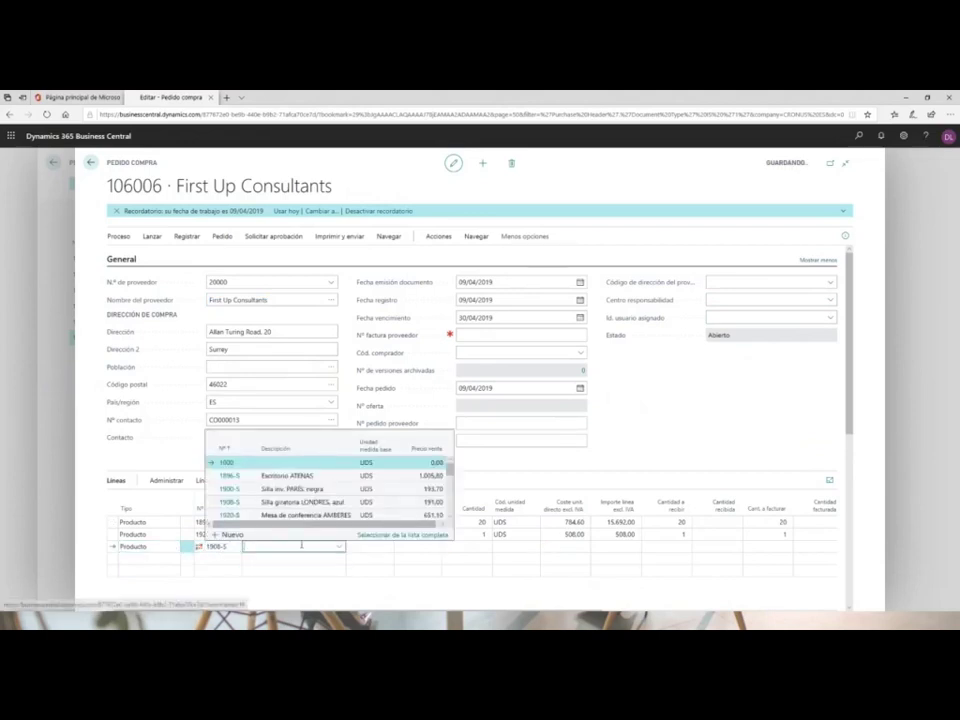
pyautogui.press('Tab')
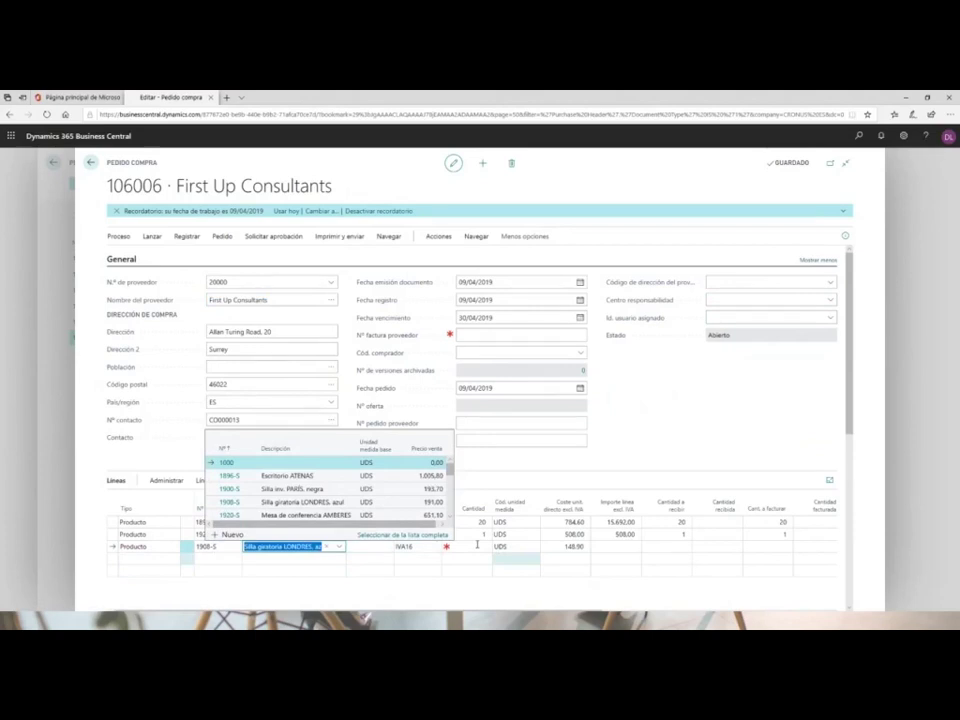
pyautogui.click(477, 546)
pyautogui.write('4')
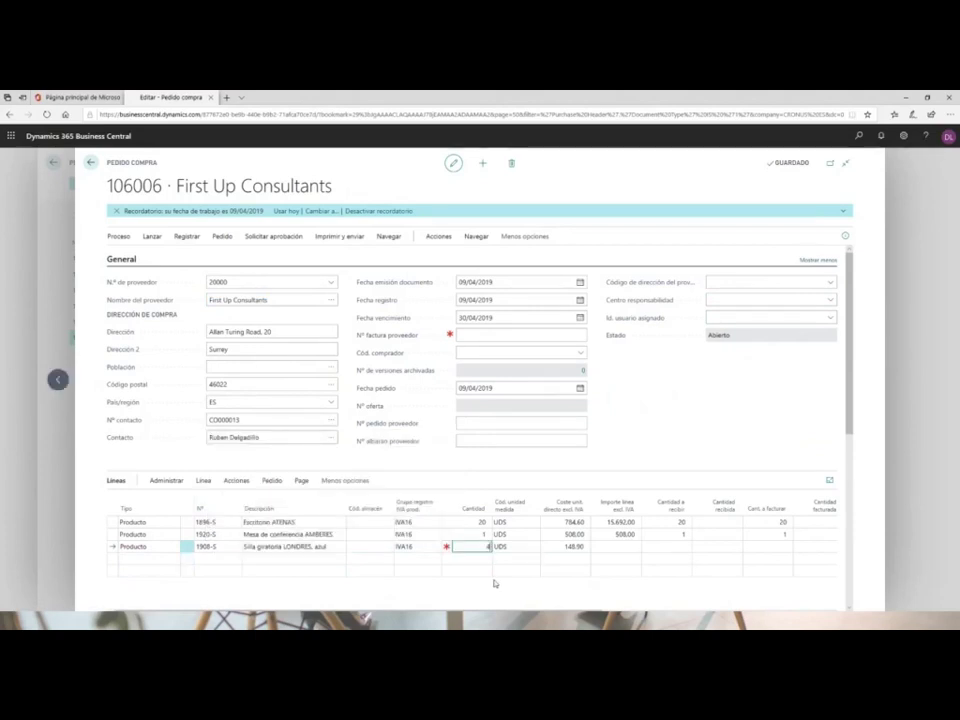
pyautogui.press('Tab')
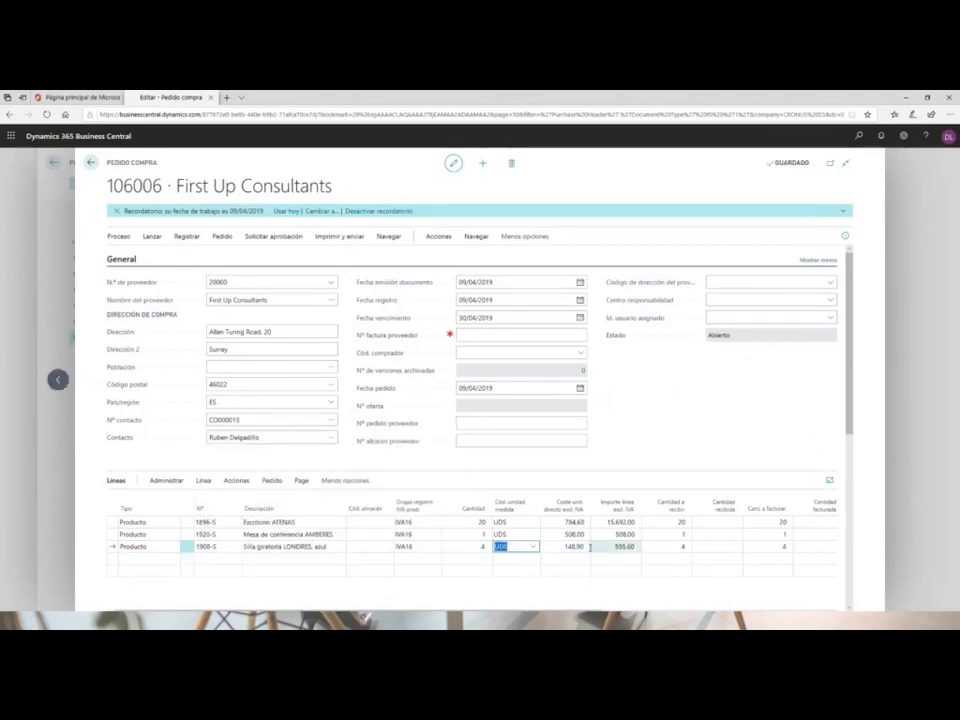
# Set the DPTO dimension value of the 1908-S line to PROD and close its dimensions.
pyautogui.click(204, 481)
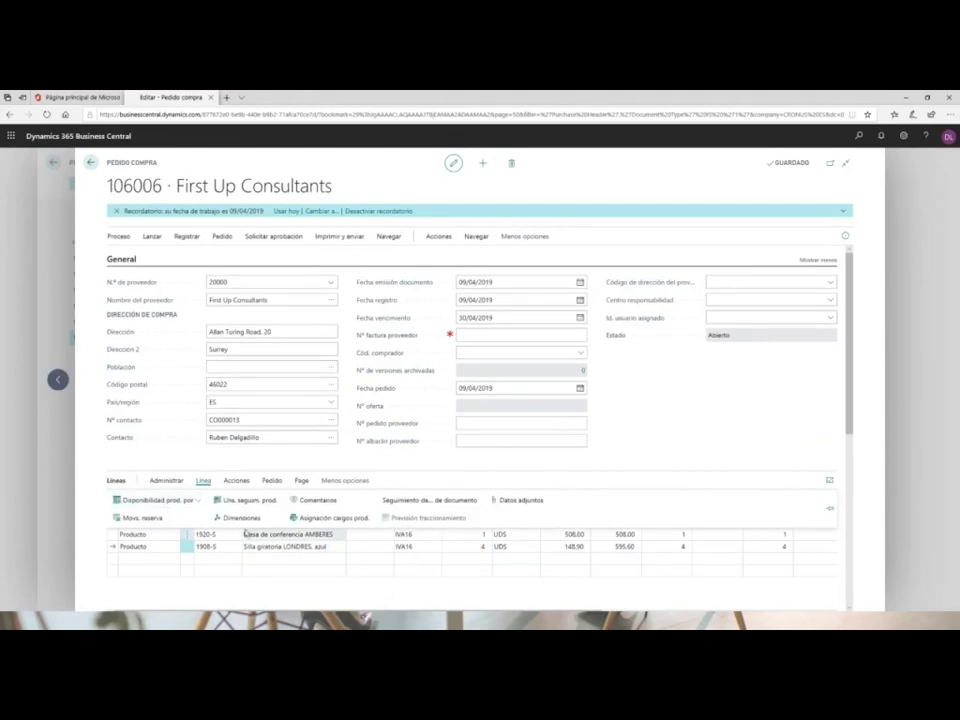
pyautogui.click(245, 520)
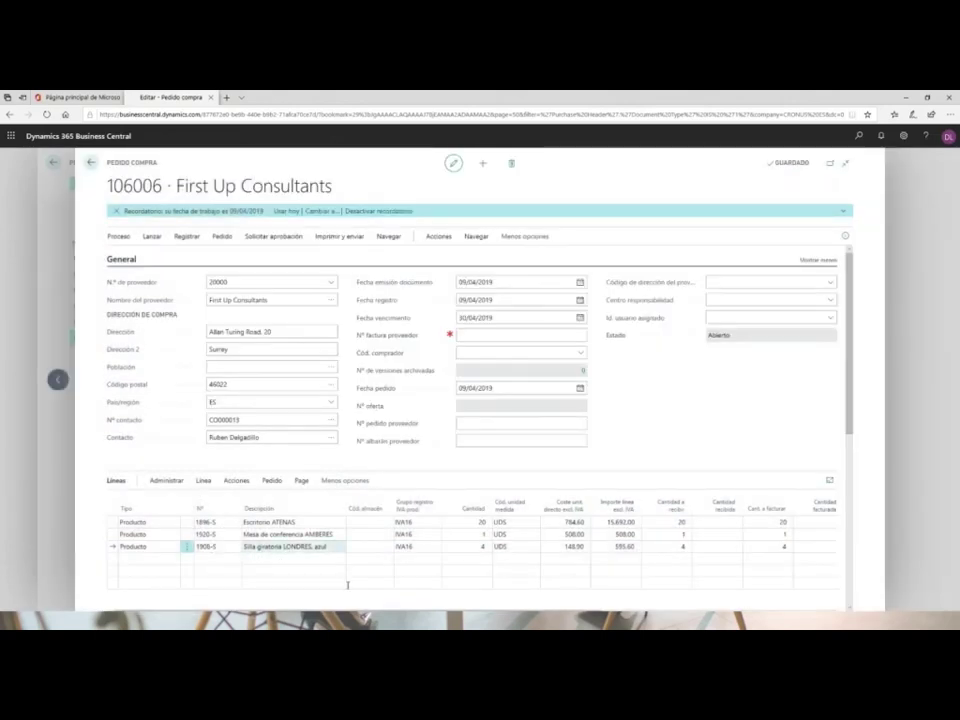
pyautogui.click(205, 483)
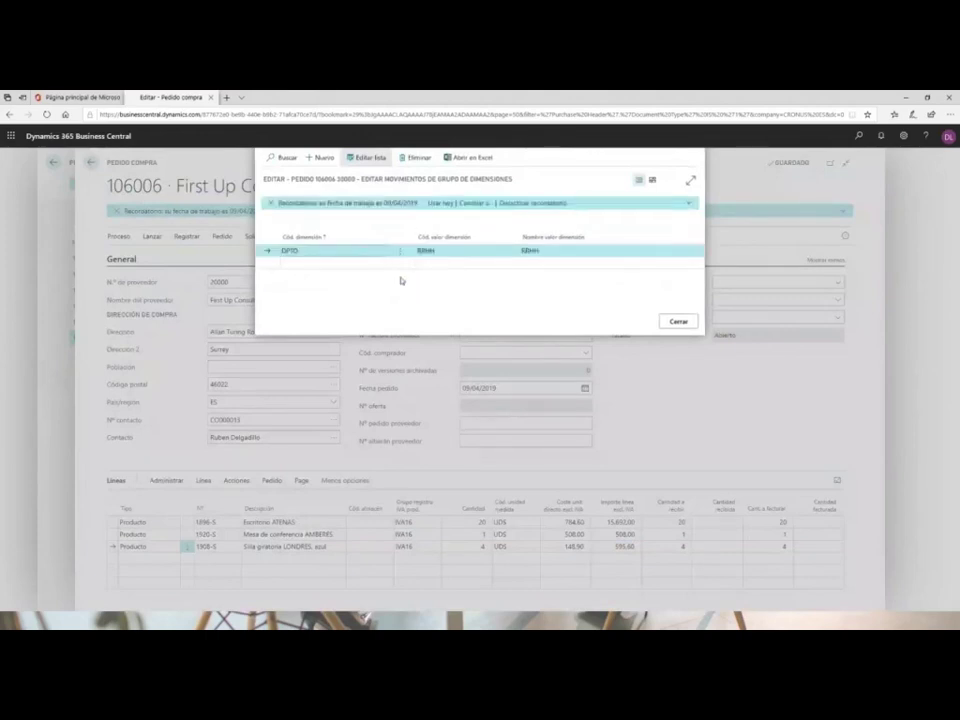
pyautogui.click(464, 251)
pyautogui.click(514, 251)
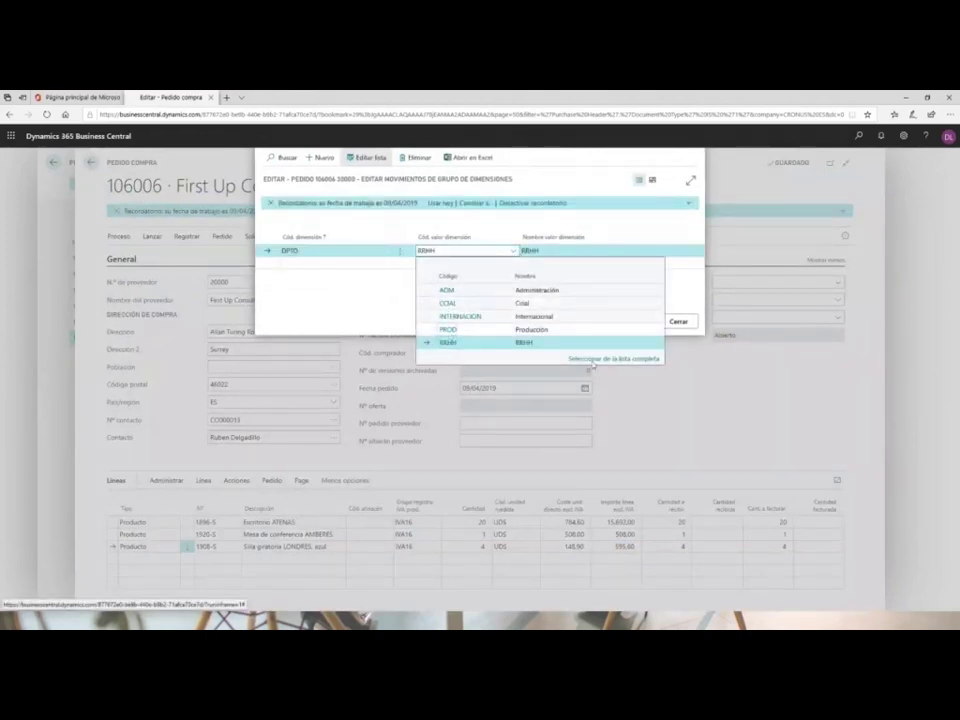
pyautogui.click(581, 331)
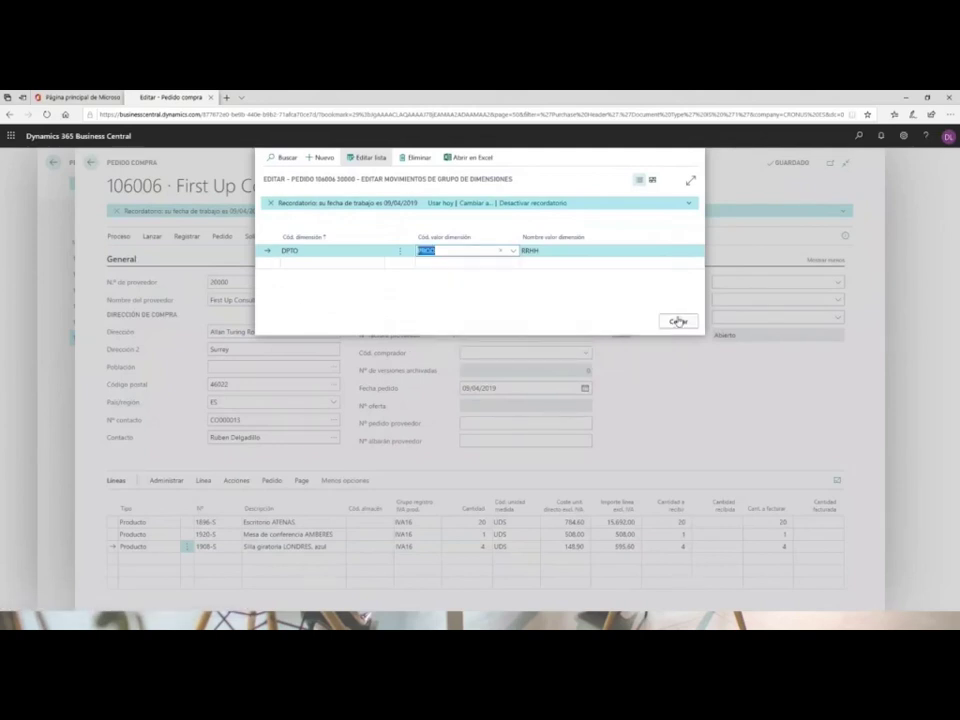
pyautogui.press('Escape')
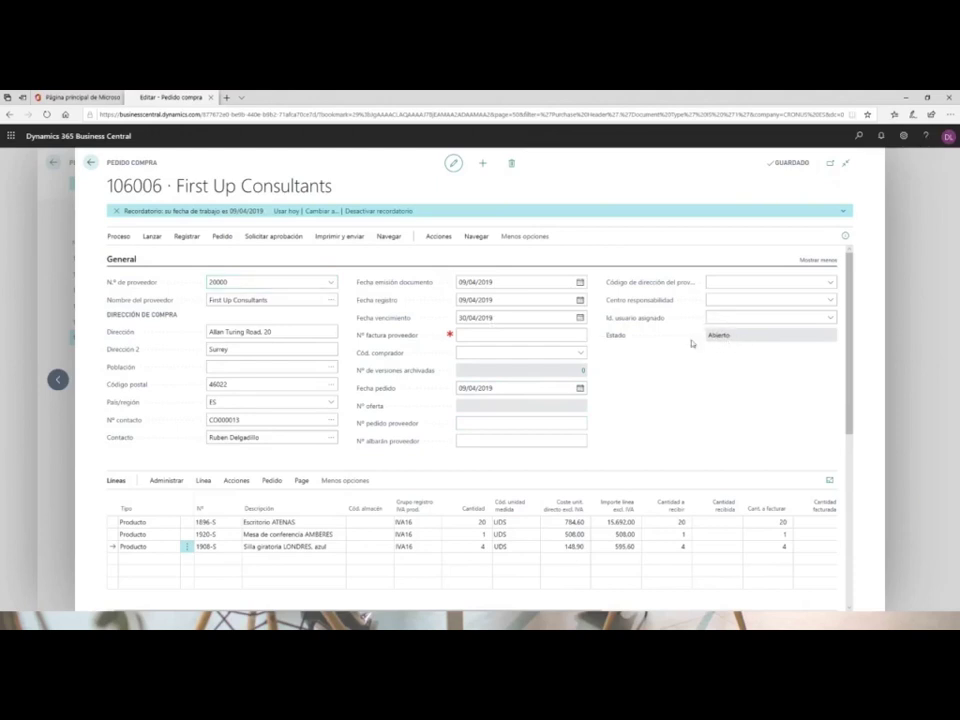
# Release the purchase order for First Up Consultants.
pyautogui.click(152, 237)
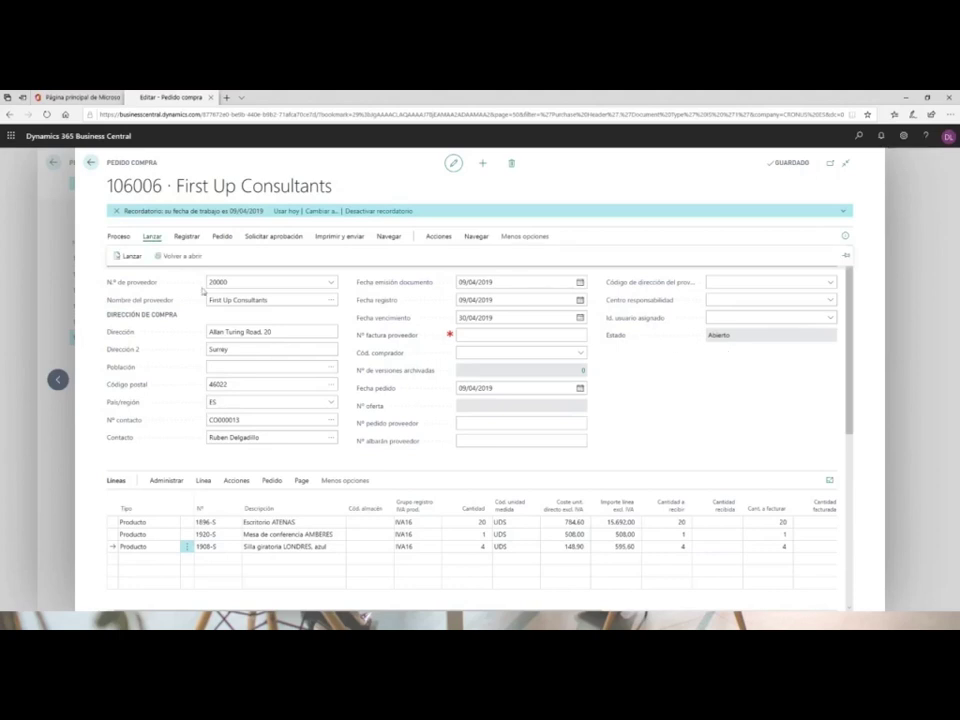
pyautogui.click(132, 258)
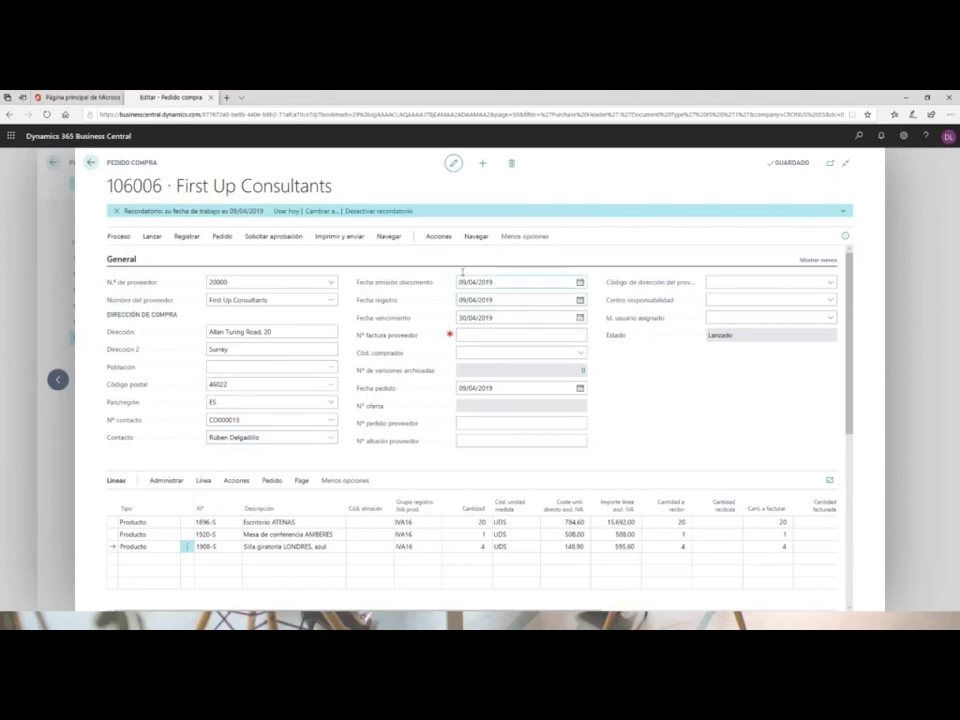
# Check the purchase order's document sending options, cancel without sending, and return to the purchase order list.
pyautogui.click(340, 238)
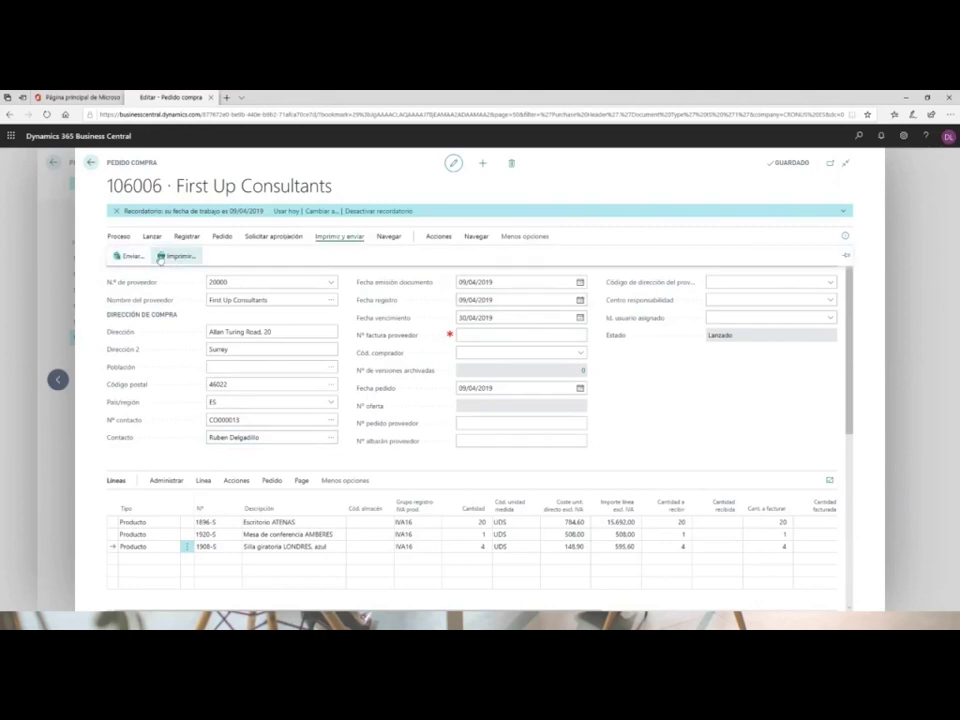
pyautogui.click(128, 254)
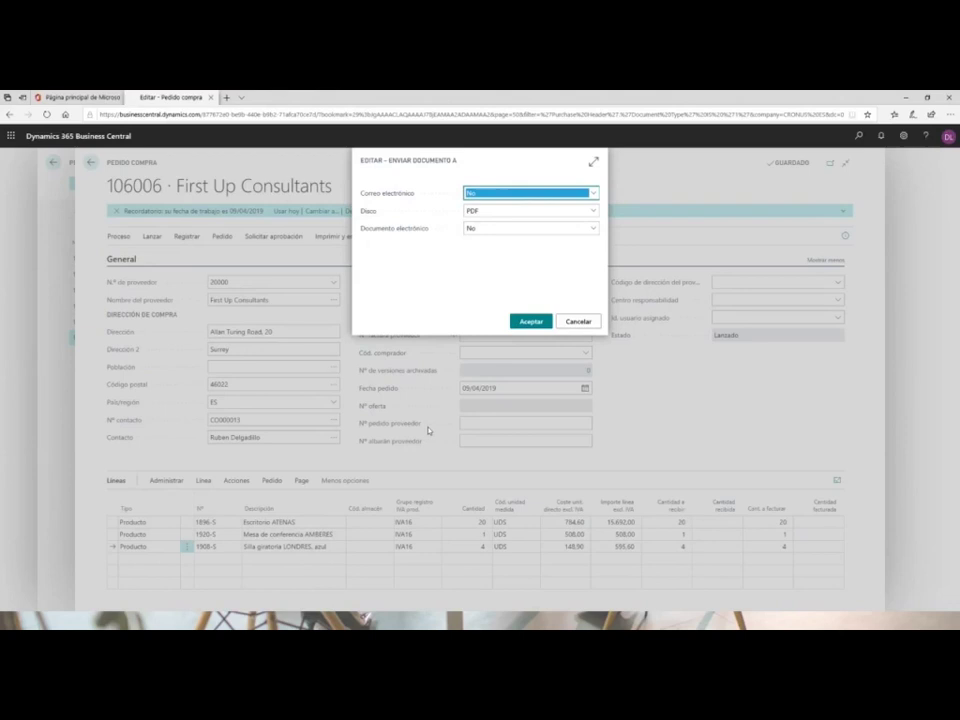
pyautogui.click(589, 323)
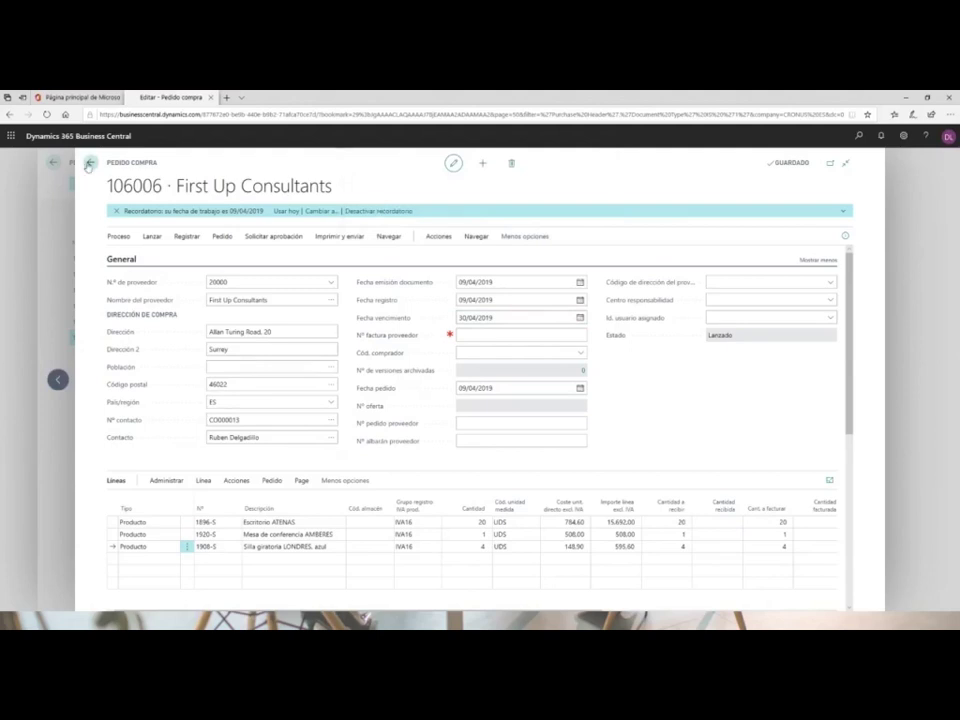
pyautogui.press('Escape')
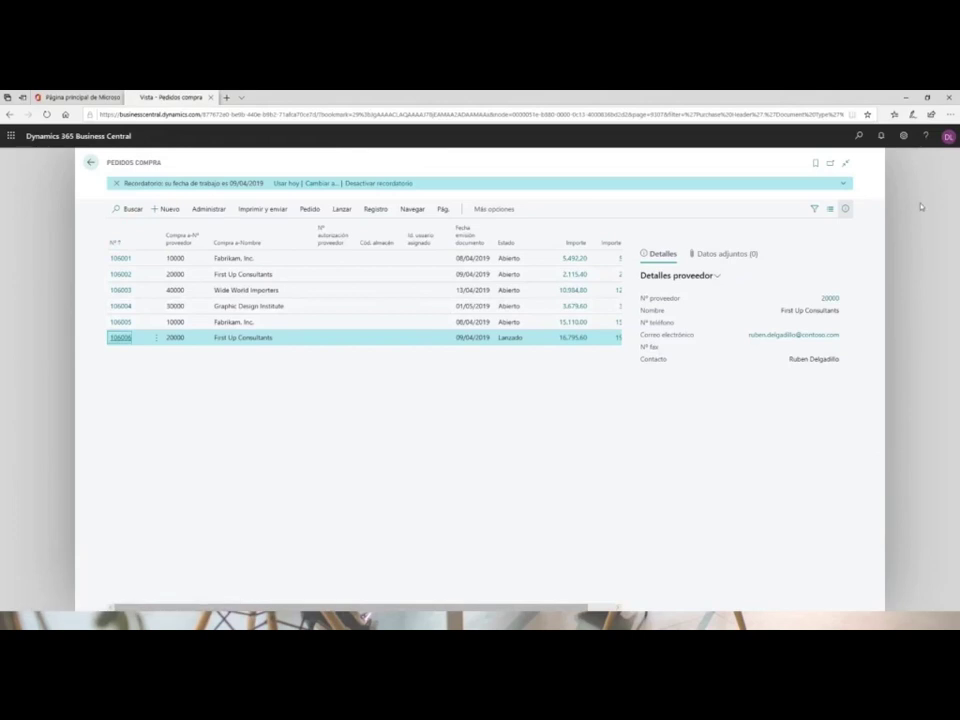
pyautogui.click(845, 208)
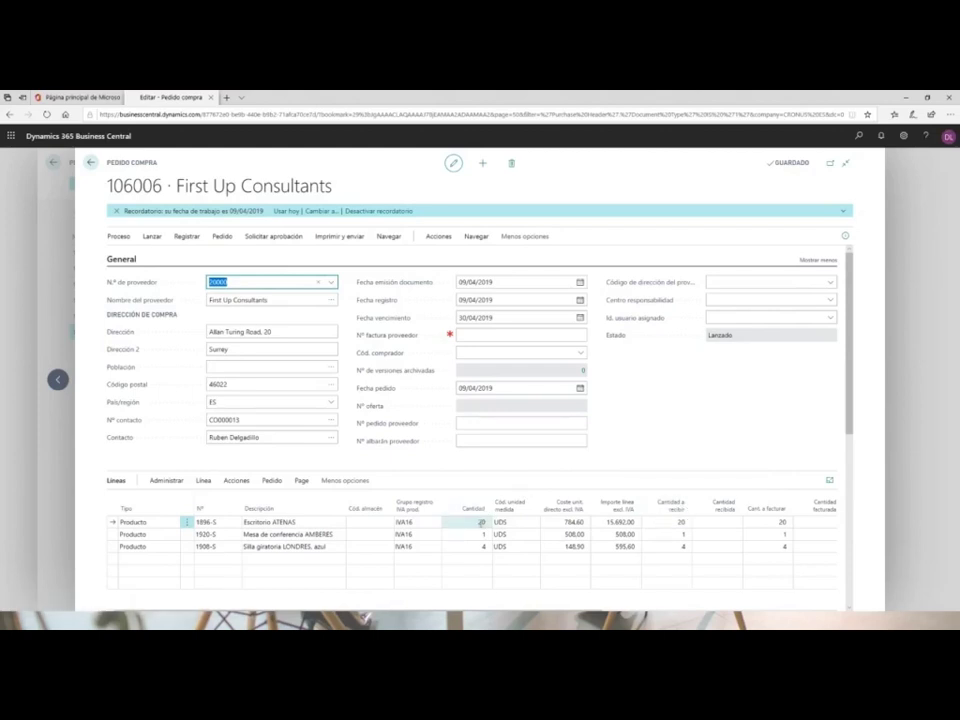
# Set the quantity to receive to 10 for product 1896-S and to 0 for products 1920-S and 1908-S.
pyautogui.click(686, 522)
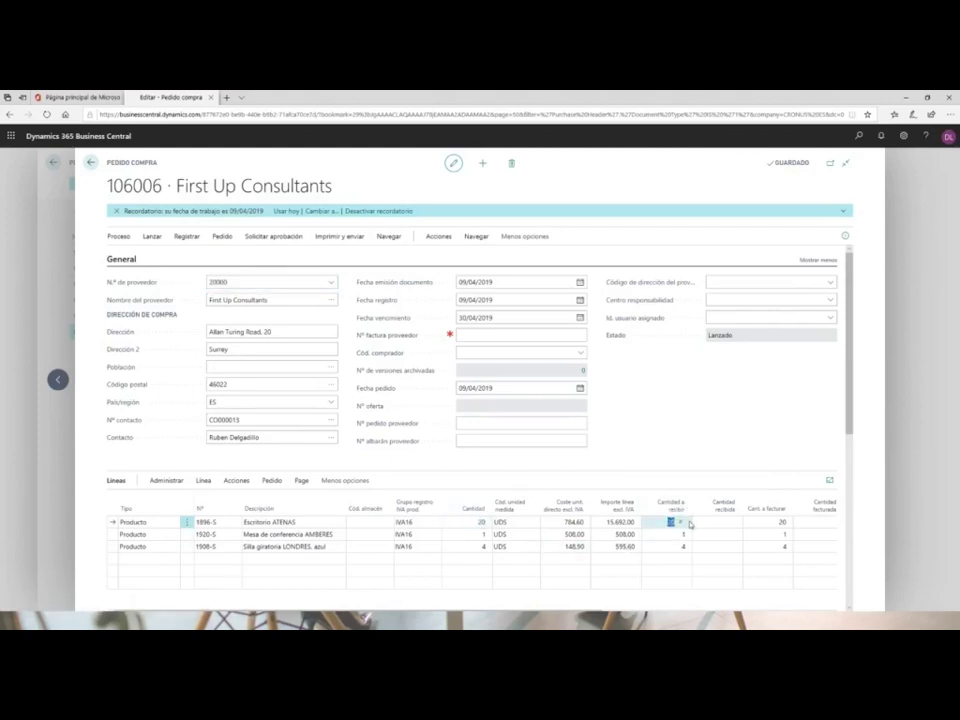
pyautogui.write('10')
pyautogui.press('Tab')
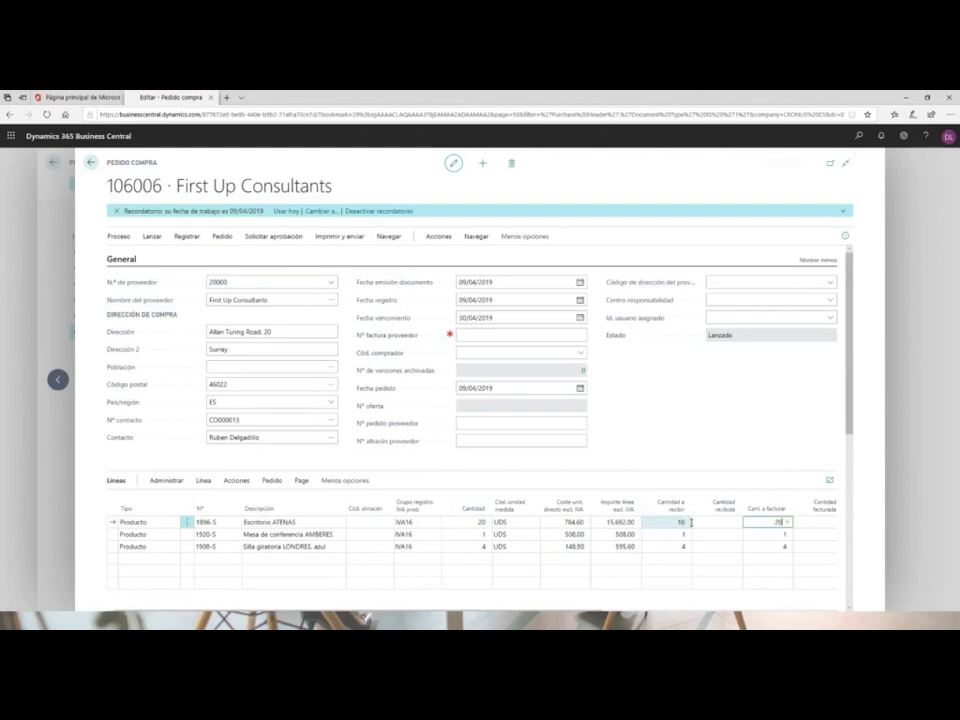
pyautogui.click(682, 535)
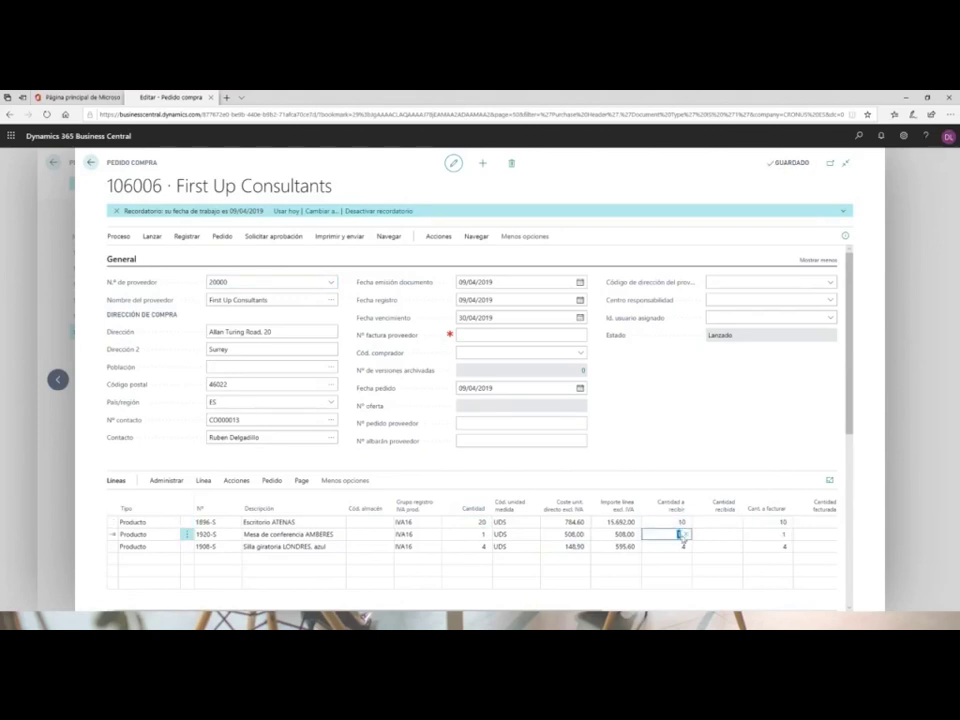
pyautogui.write('0')
pyautogui.click(684, 548)
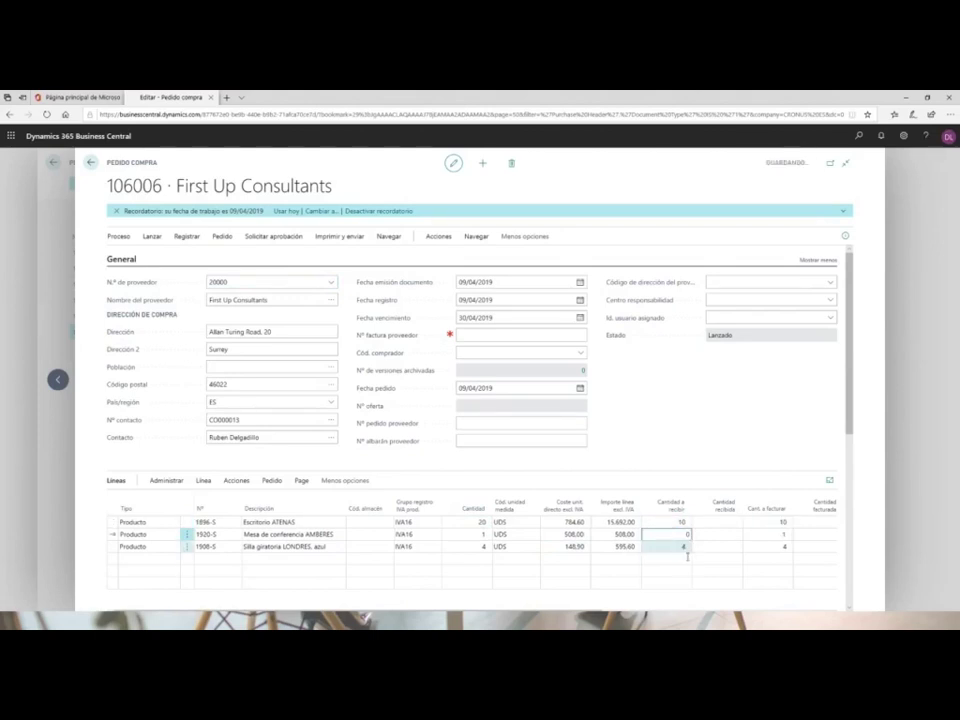
pyautogui.write('0')
pyautogui.click(717, 522)
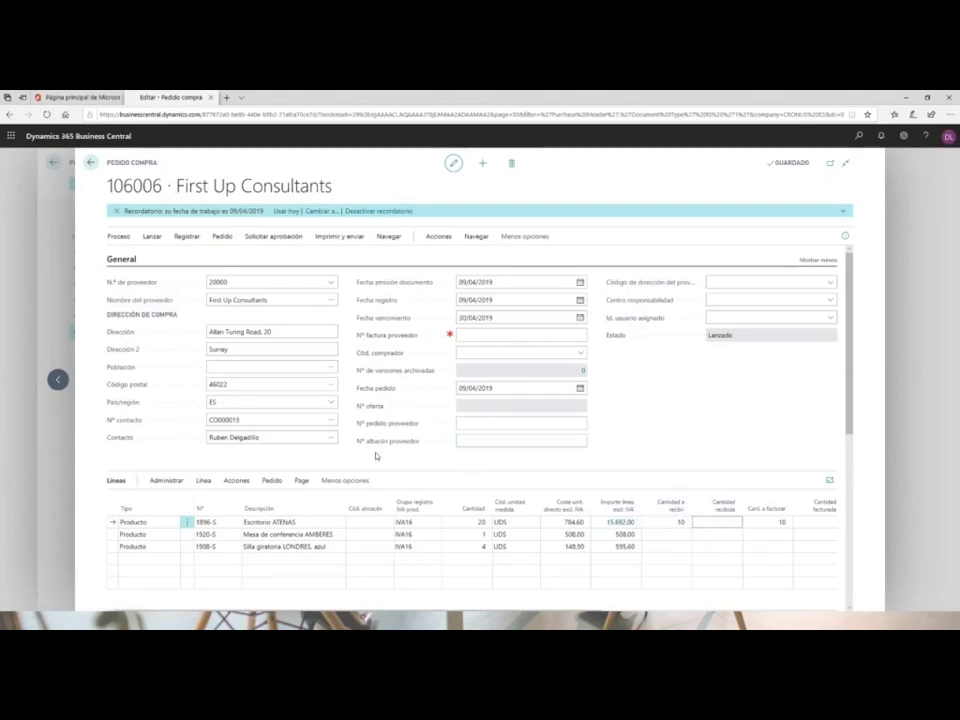
# Enter L-DER377342002 as the vendor's delivery note number on the purchase order.
pyautogui.moveTo(390, 445)
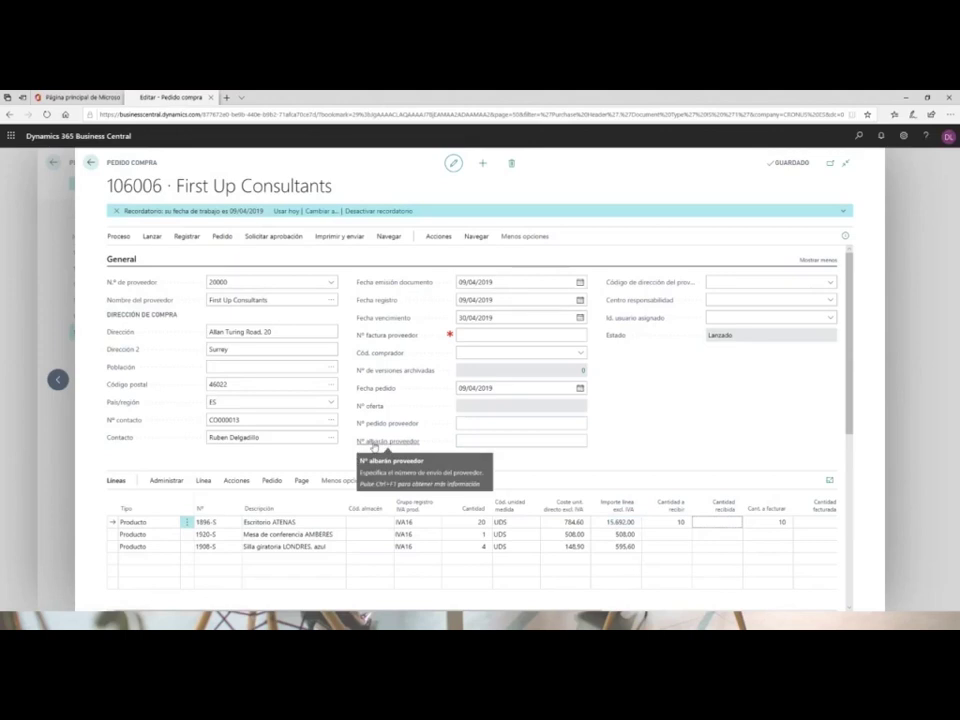
pyautogui.click(478, 441)
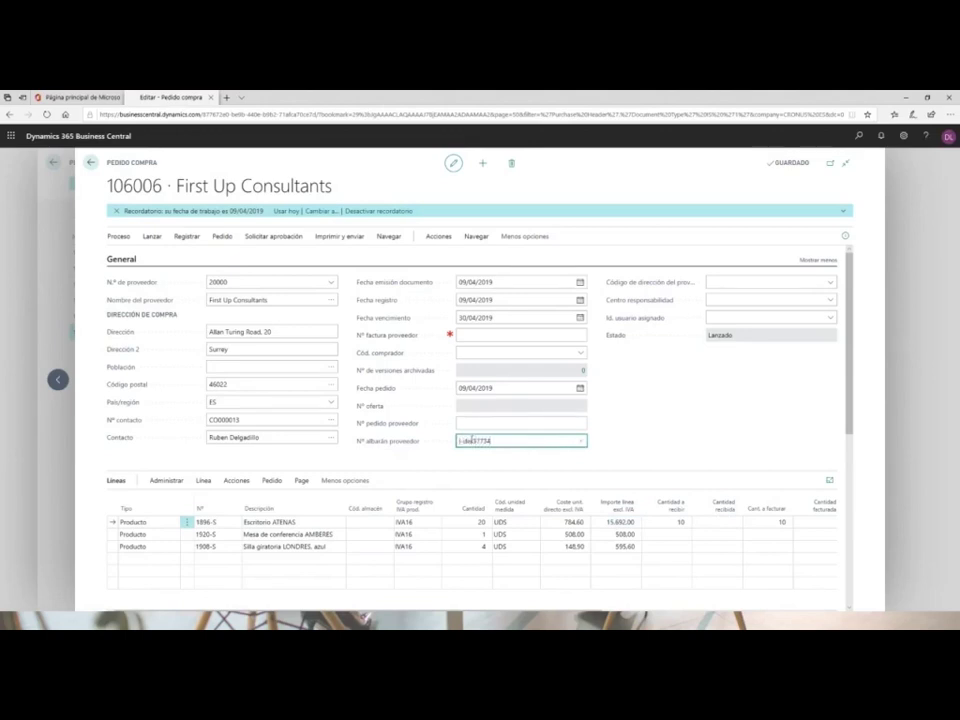
pyautogui.write('003')
pyautogui.click(526, 422)
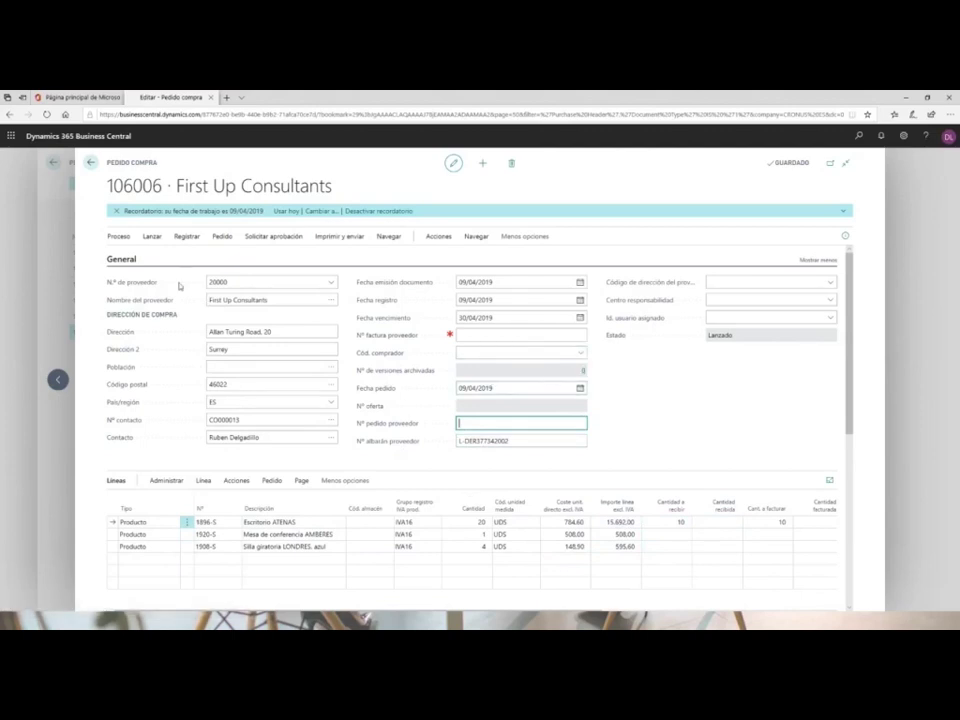
# Post the purchase order with the Recibir option only.
pyautogui.click(187, 238)
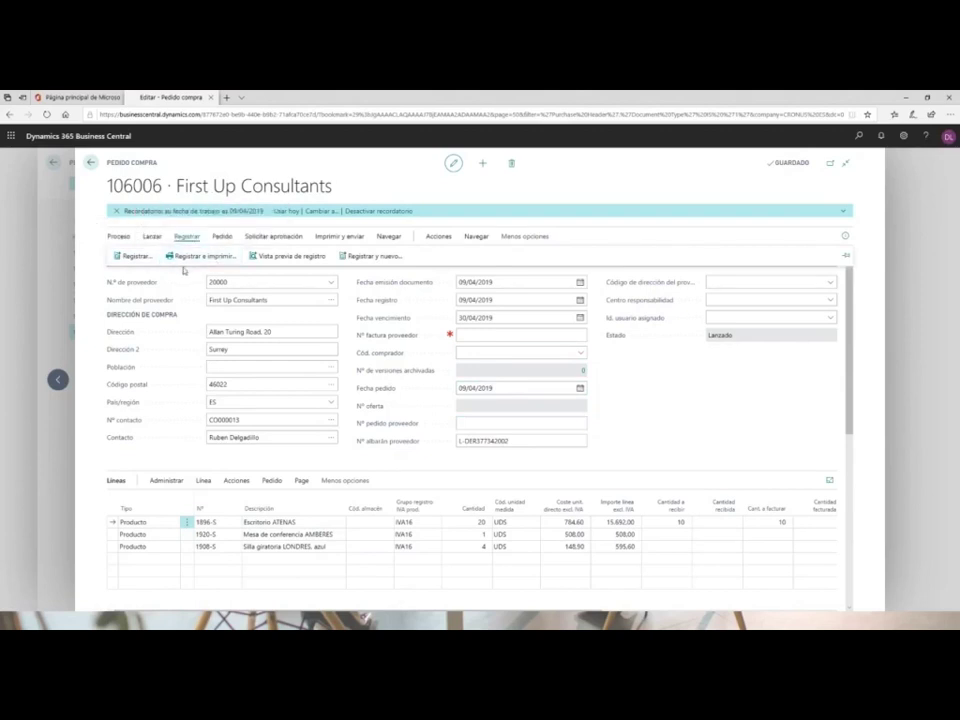
pyautogui.click(126, 259)
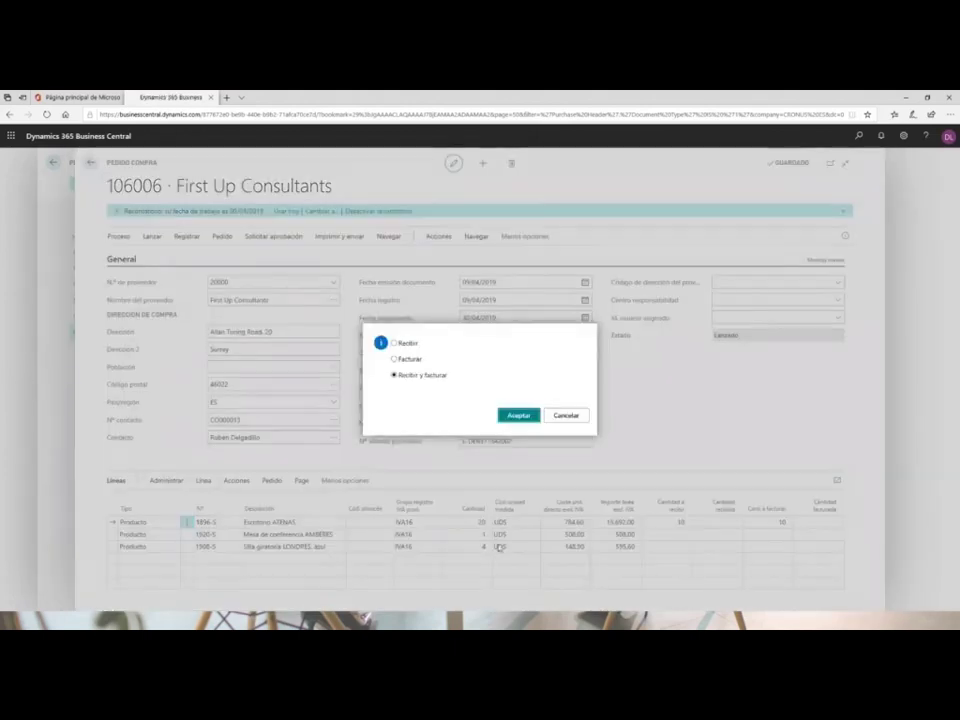
pyautogui.click(395, 344)
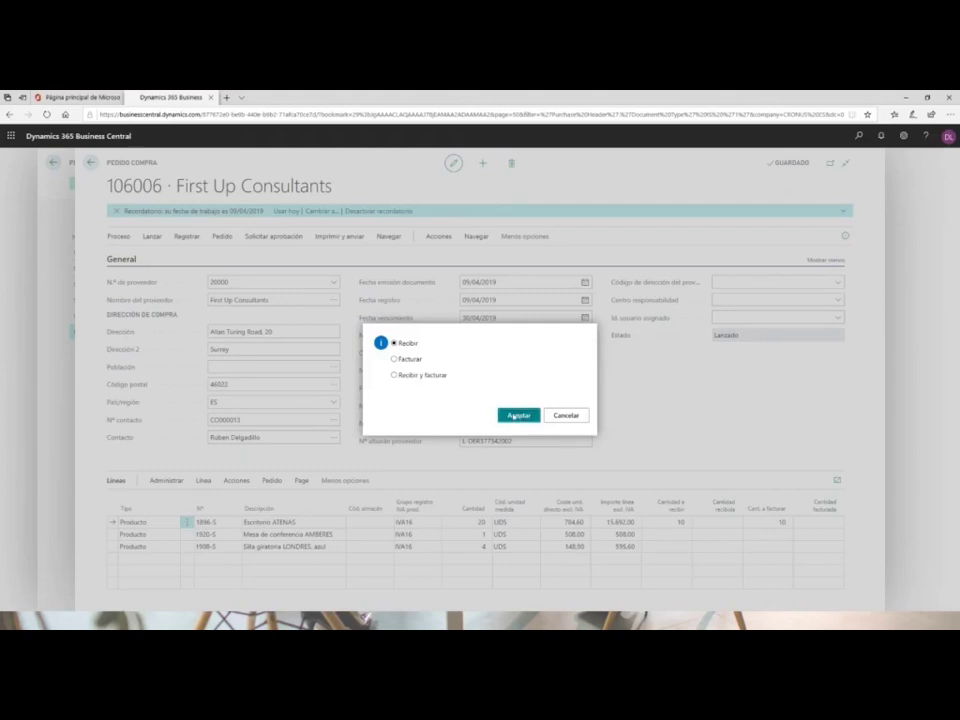
pyautogui.click(513, 415)
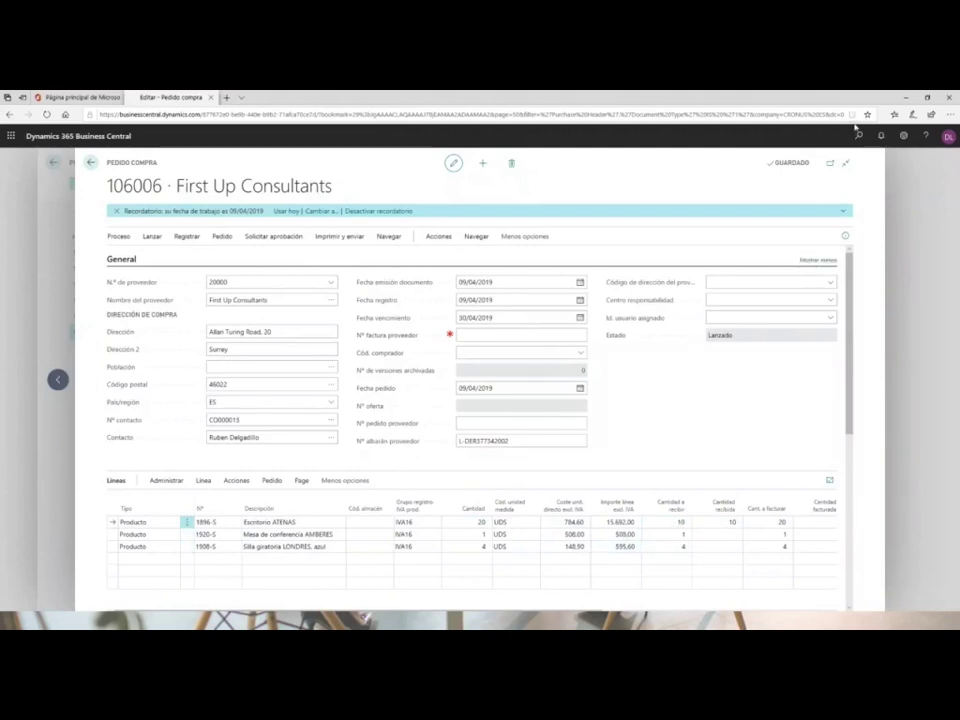
# Search for "his alba co" and open Histórico albaranes de compra.
pyautogui.hotkey('alt', 'q')
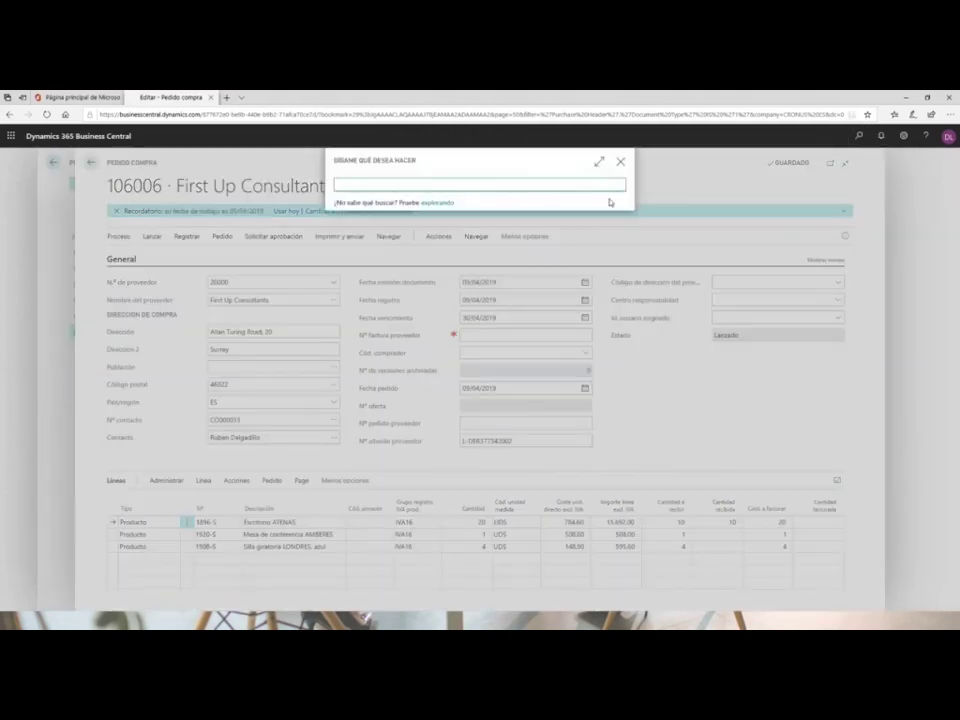
pyautogui.write('his alba co')
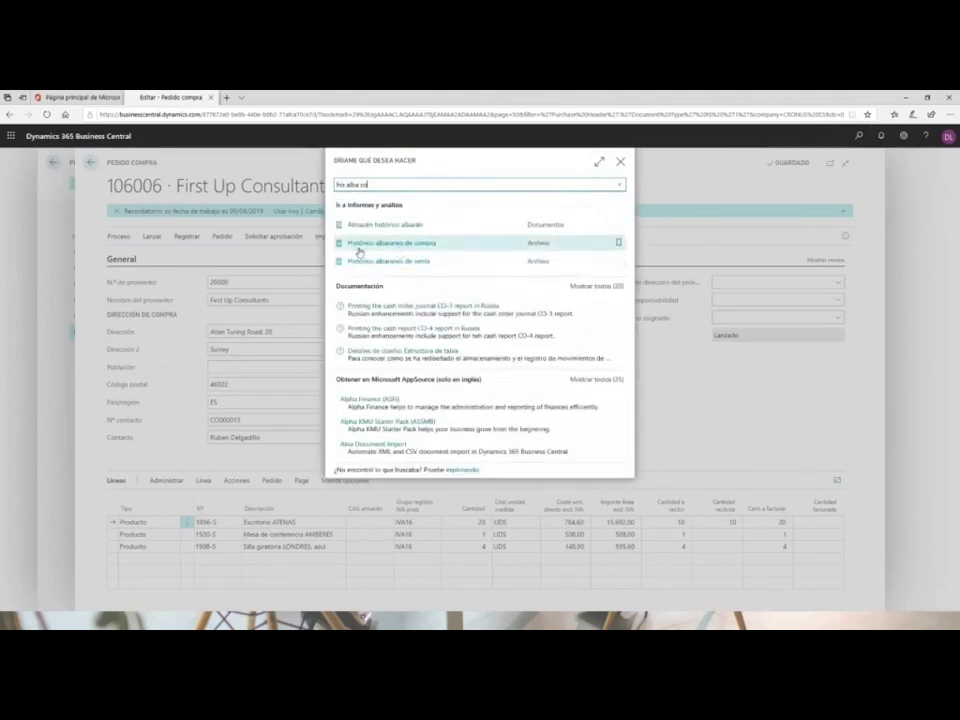
pyautogui.click(422, 247)
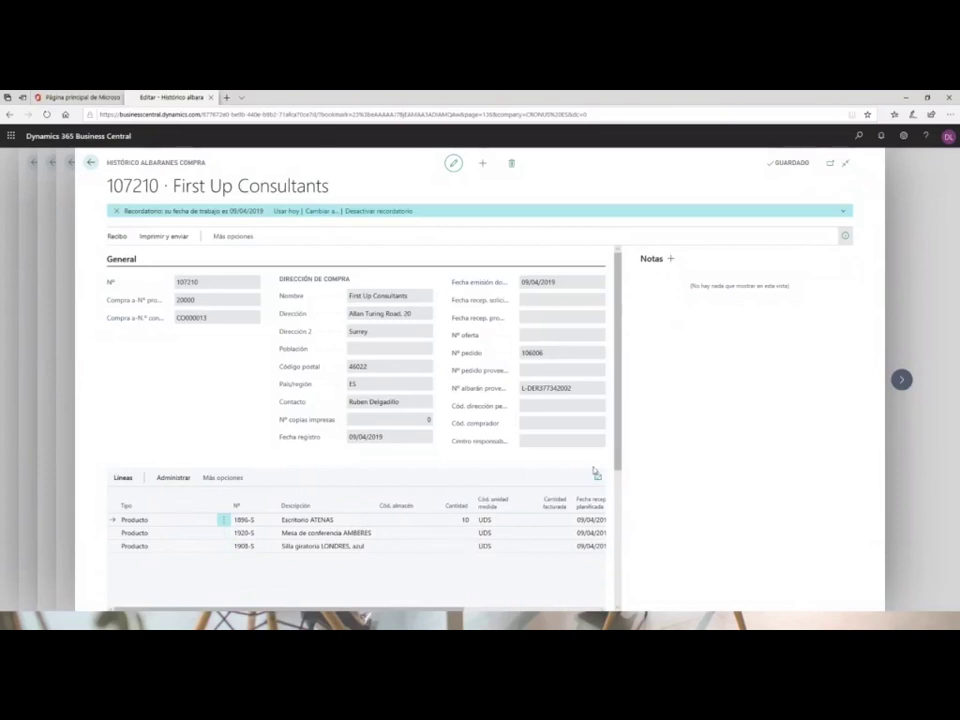
# Run Navegar on the posted First Up Consultants purchase receipt to list its related entries.
pyautogui.scroll(-3, 613, 462)
pyautogui.scroll(3, 613, 462)
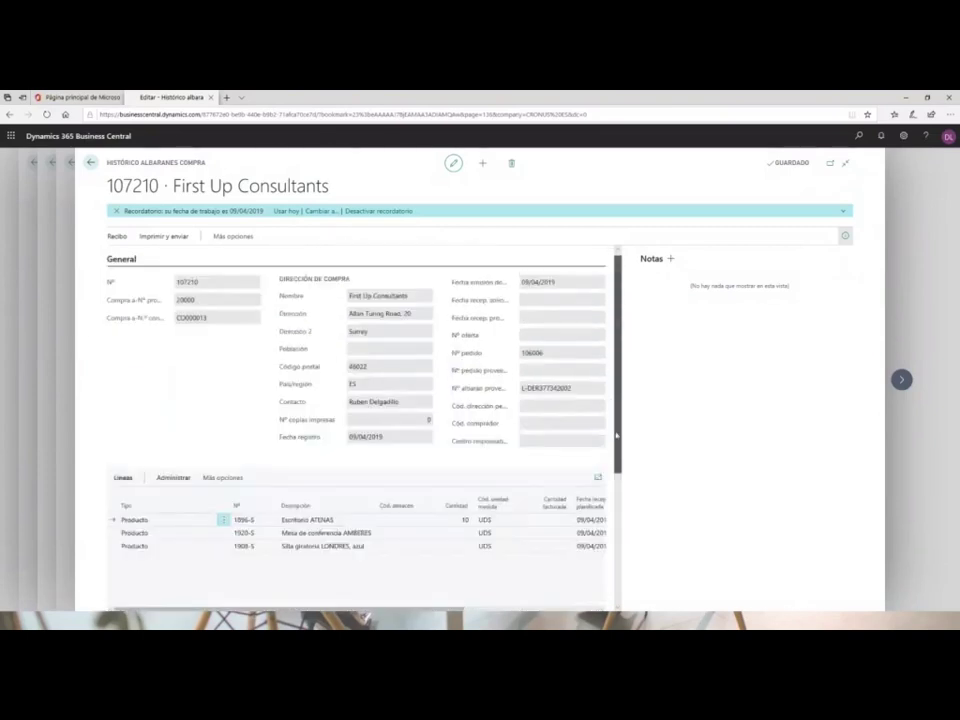
pyautogui.click(230, 238)
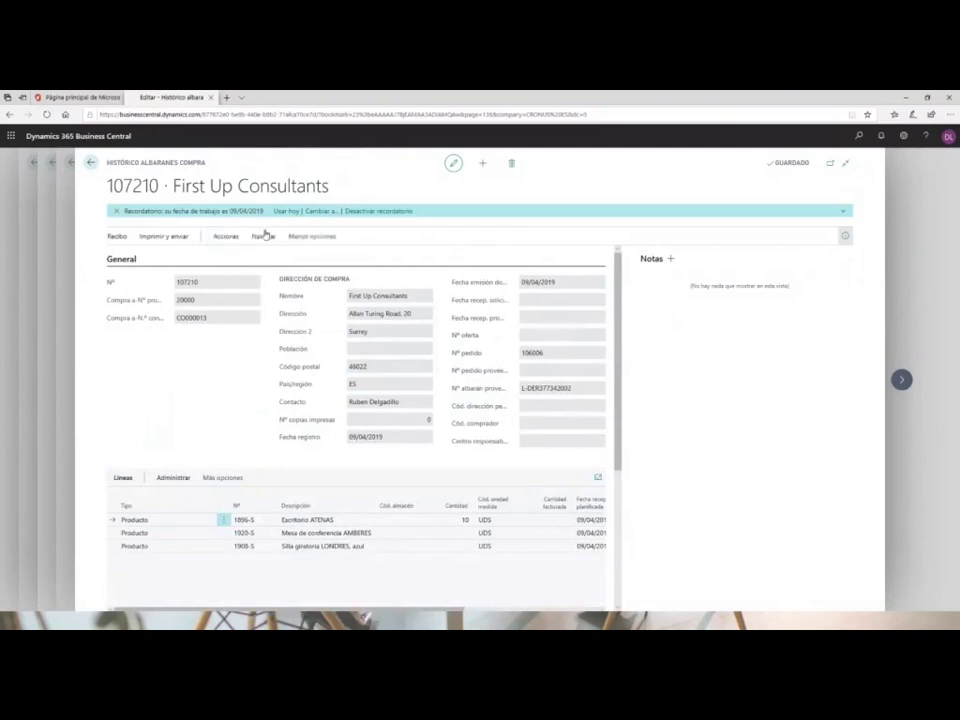
pyautogui.click(264, 237)
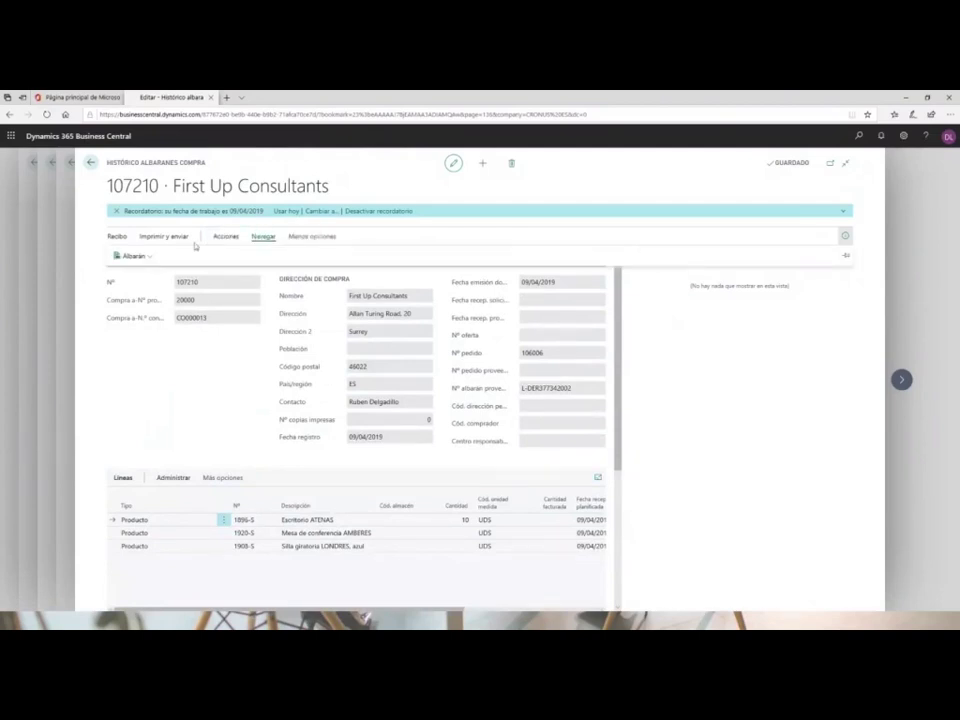
pyautogui.click(128, 256)
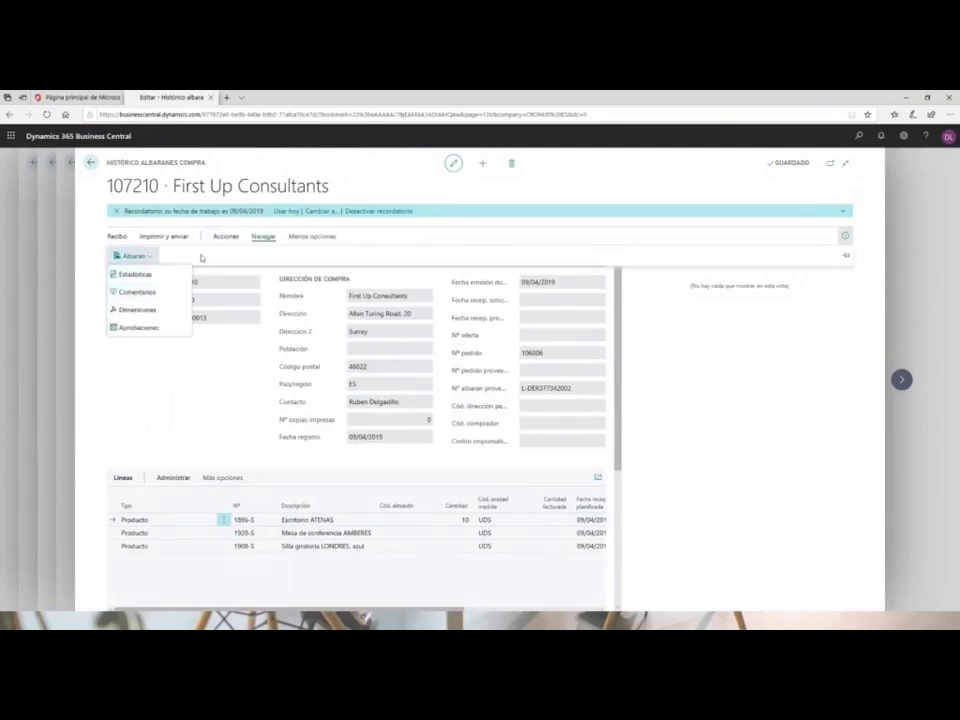
pyautogui.click(230, 238)
pyautogui.click(193, 257)
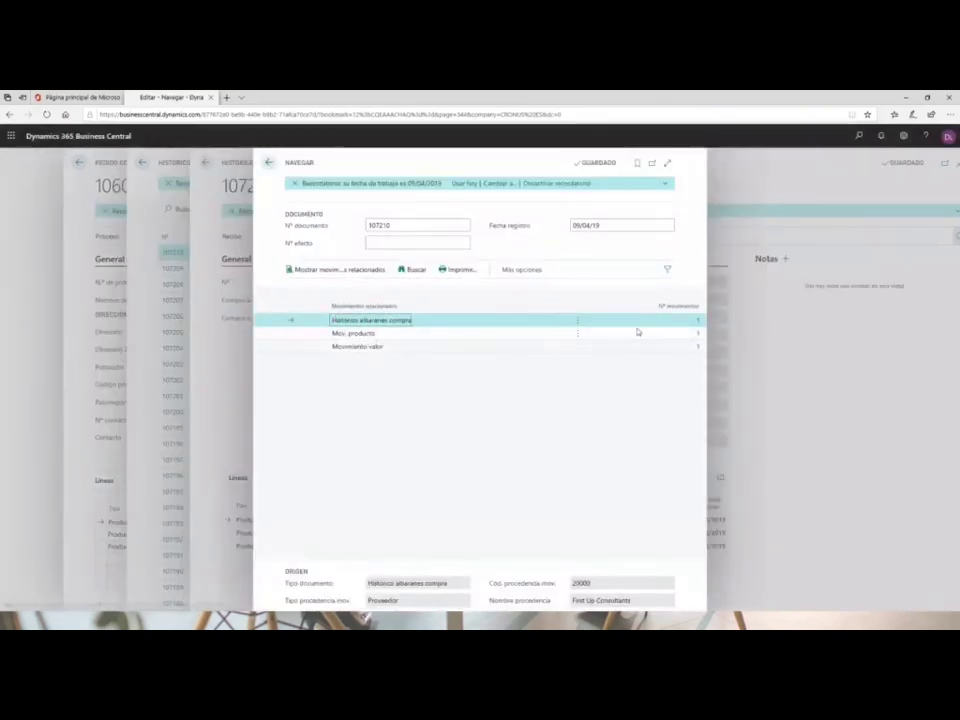
# Open the receipt's related Mov. producto entry, examine its quantity and invoiced quantity, and return to the posted receipt.
pyautogui.click(698, 339)
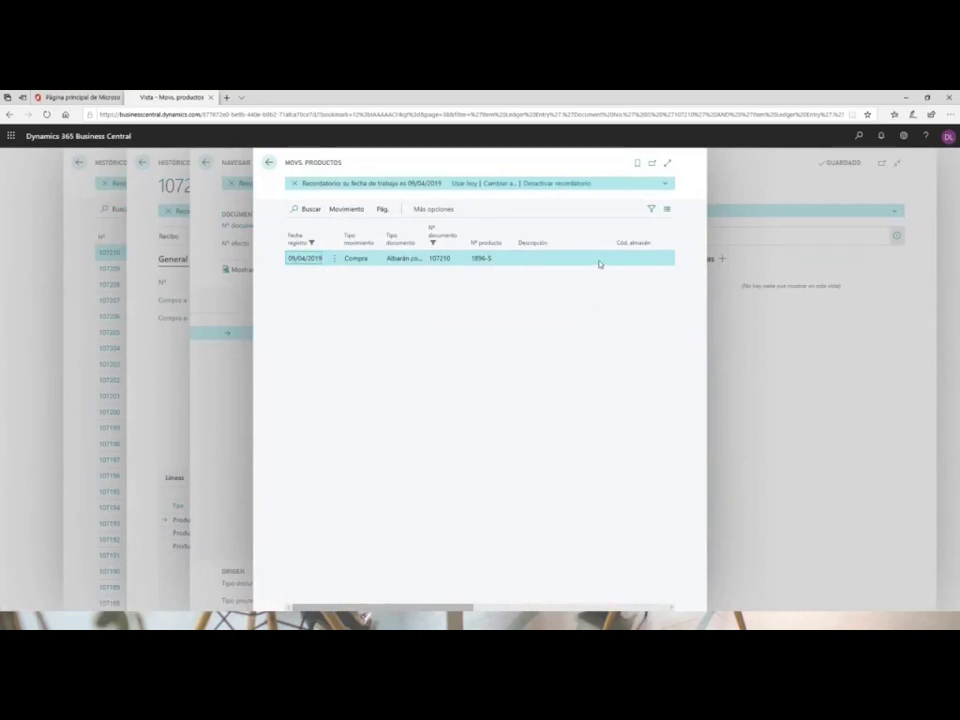
pyautogui.moveTo(461, 608); pyautogui.dragTo(532, 612)
pyautogui.moveTo(666, 166); pyautogui.dragTo(643, 257)
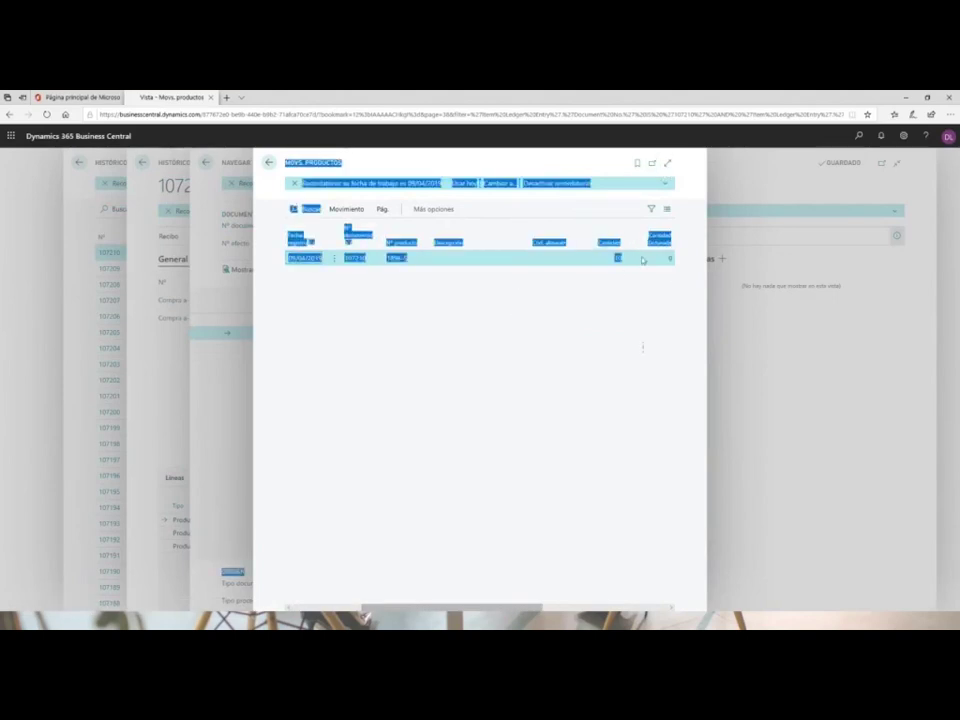
pyautogui.click(634, 258)
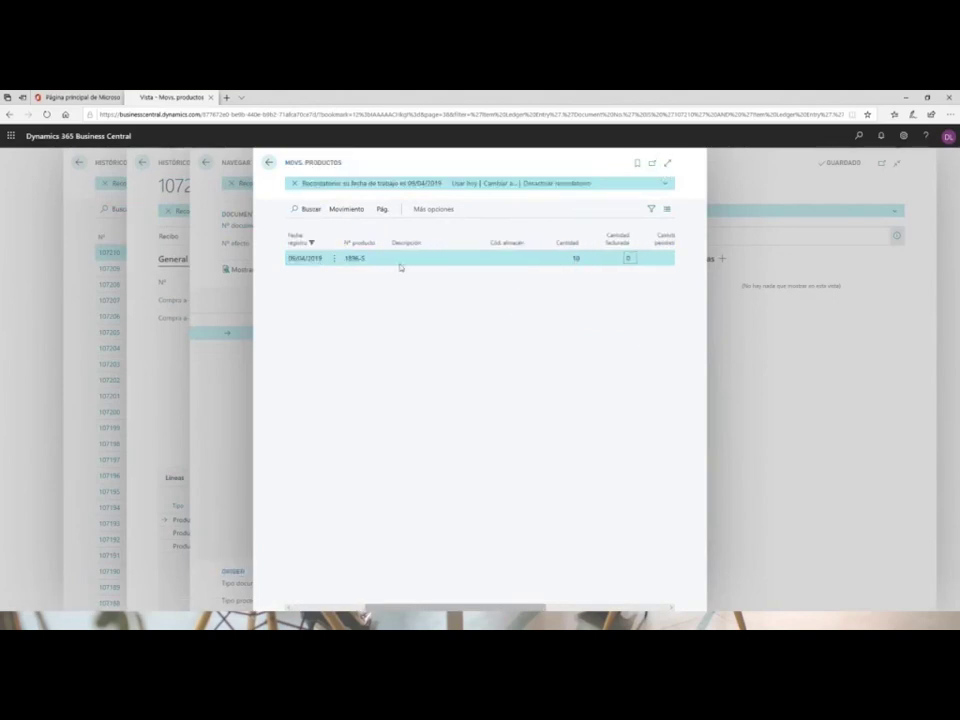
pyautogui.click(347, 261)
pyautogui.click(268, 163)
pyautogui.click(268, 164)
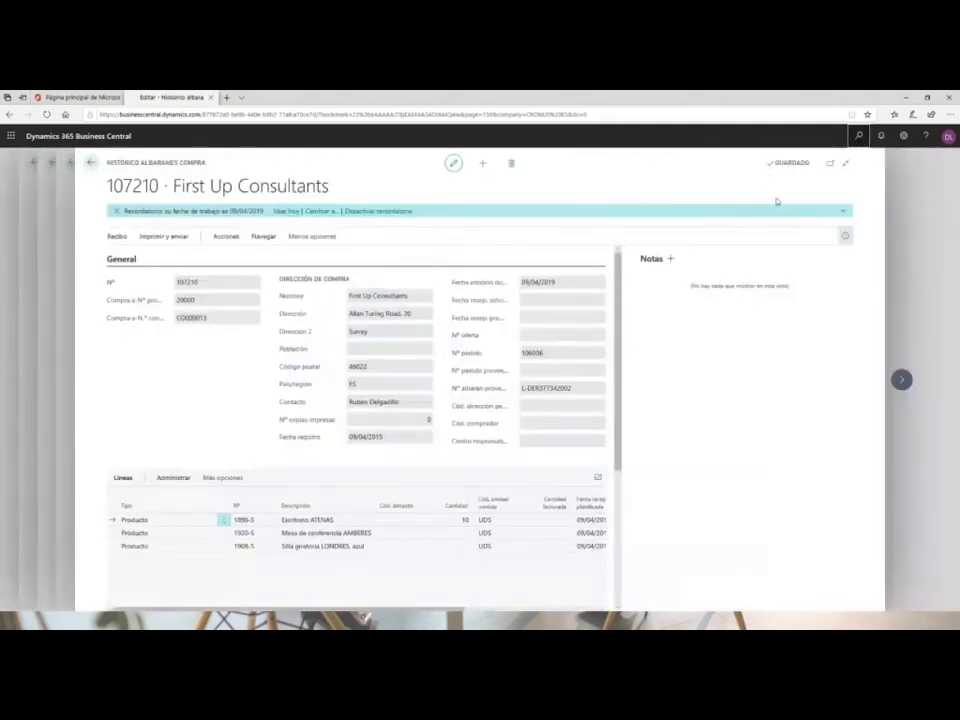
# Search for "produc", open Productos, filter the list by 1896-S and open that product's card.
pyautogui.hotkey('alt', 'q')
pyautogui.write('produc')
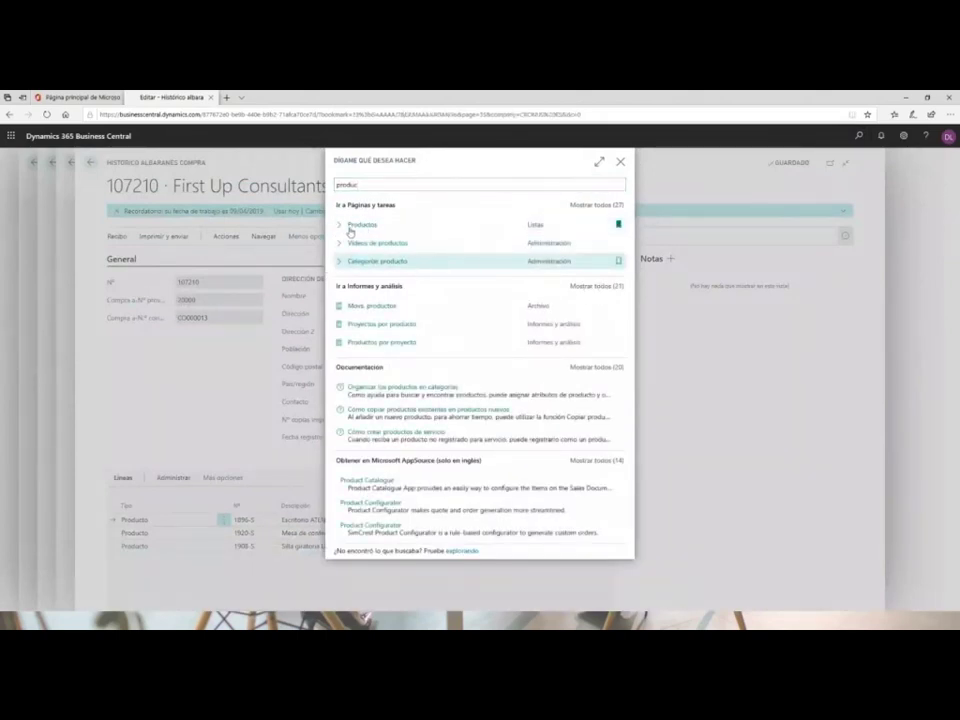
pyautogui.click(360, 225)
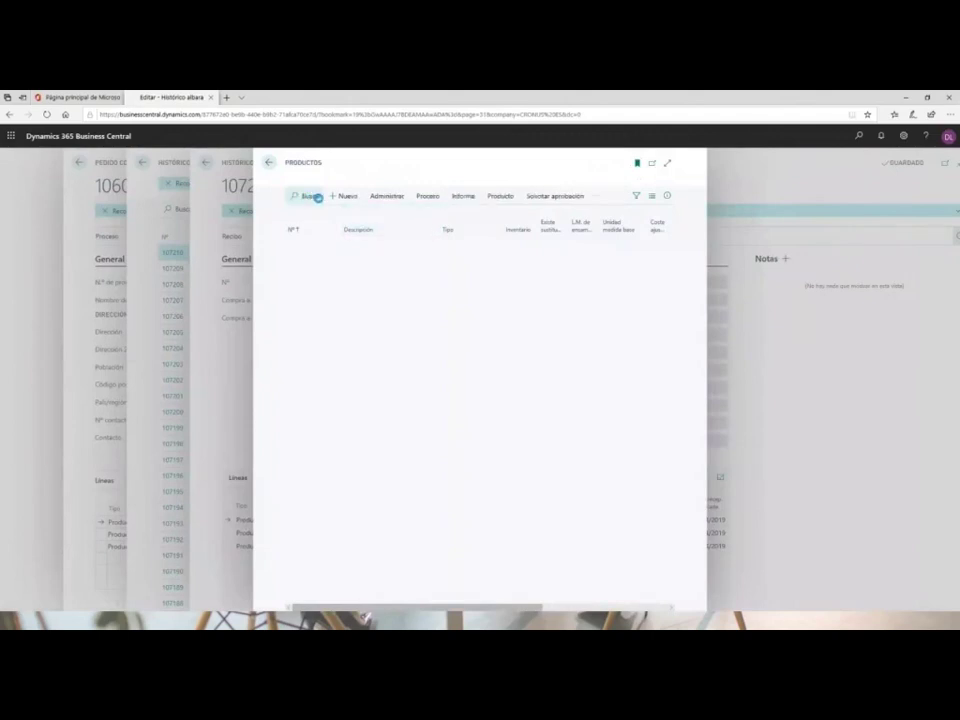
pyautogui.click(303, 213)
pyautogui.write('1896-S')
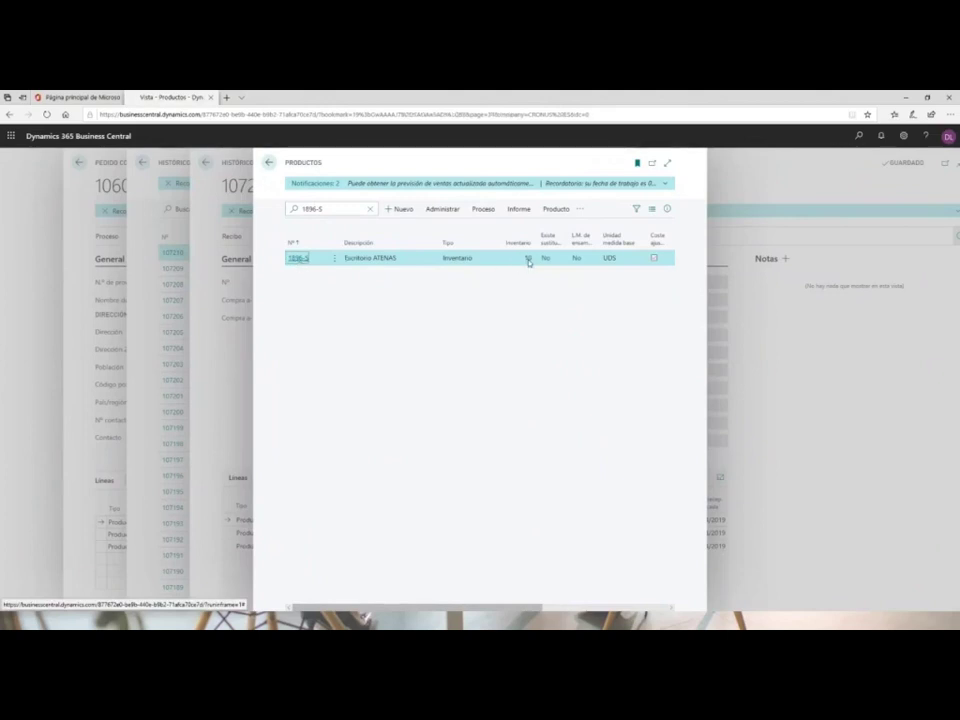
pyautogui.press('Return')
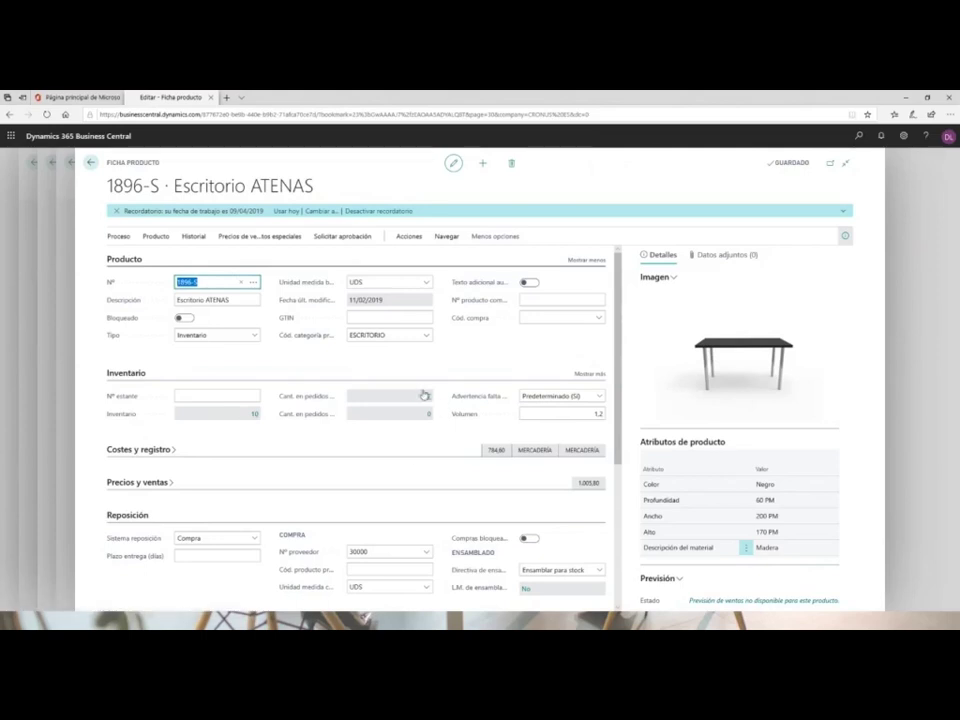
# Open the item entries behind product 1896-S's inventory in wide layout and examine the posting dates and pending quantities.
pyautogui.click(255, 415)
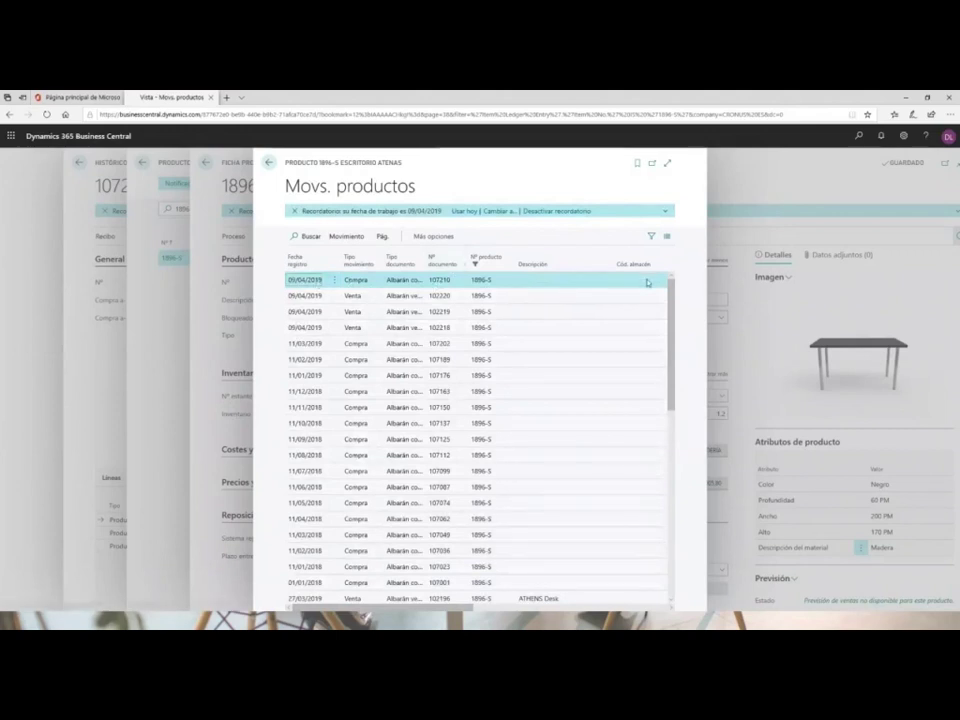
pyautogui.click(666, 164)
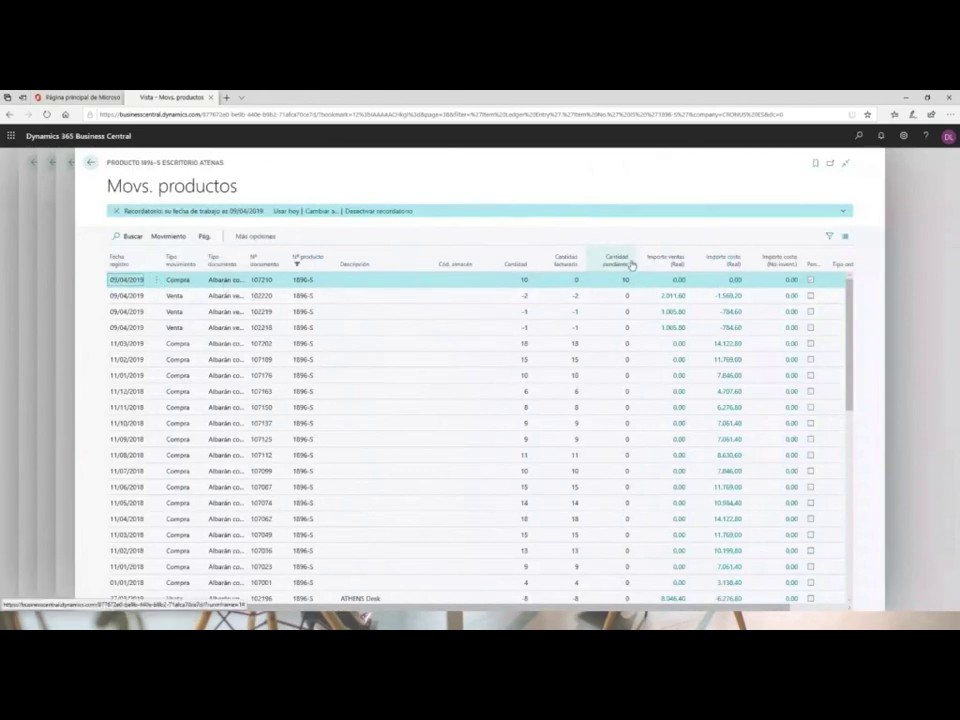
pyautogui.moveTo(620, 268)
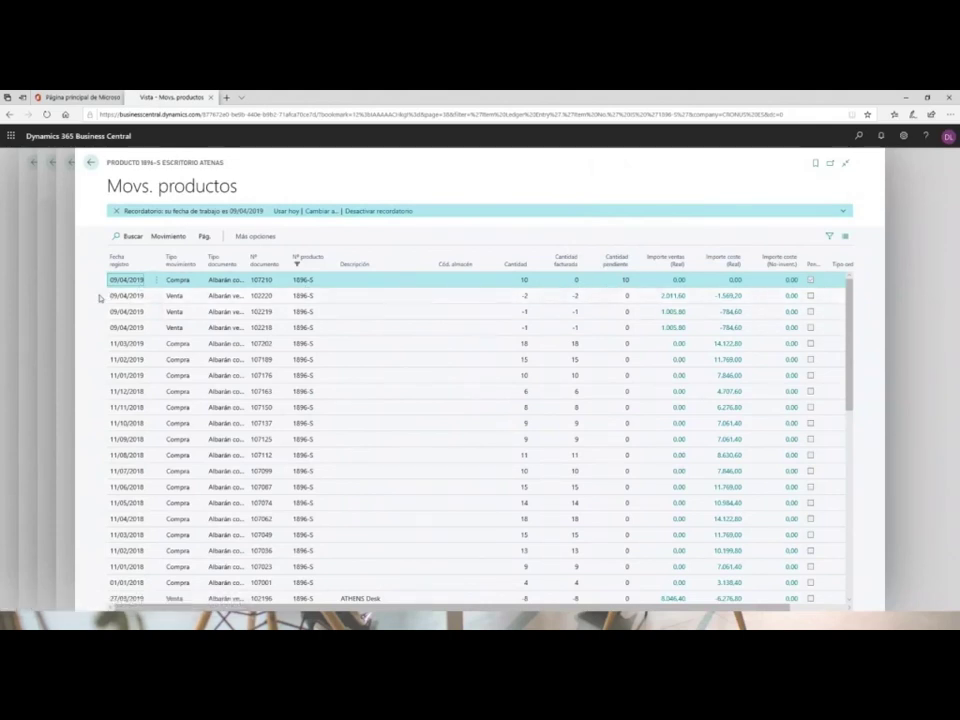
pyautogui.moveTo(109, 257); pyautogui.dragTo(141, 286)
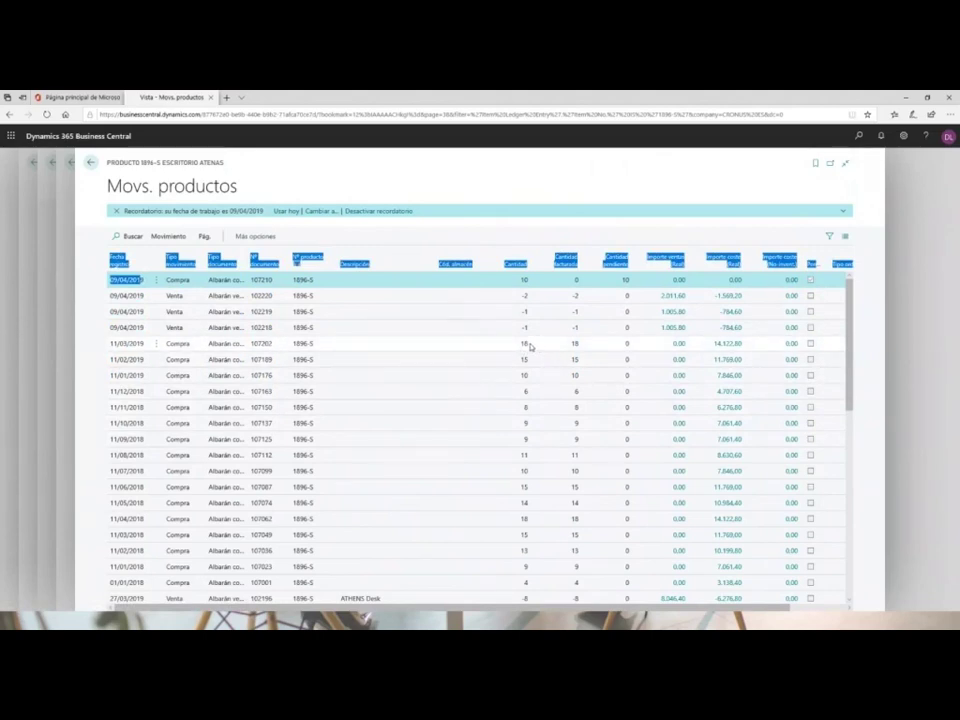
pyautogui.click(449, 185)
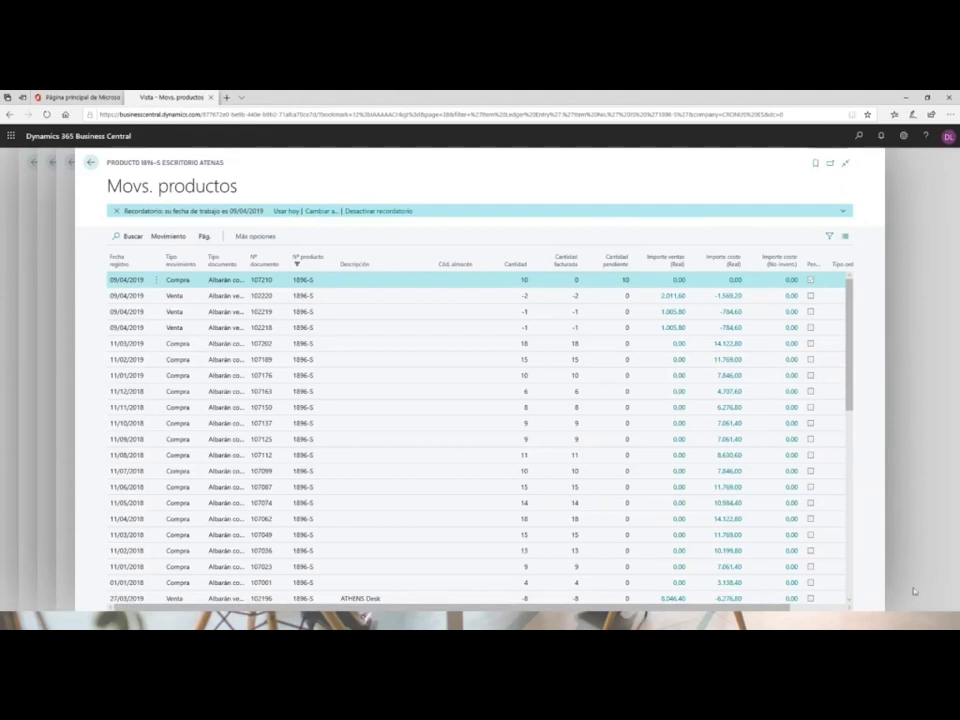
# Close the entries, product and receipt pages, and reopen the released First Up Consultants order from the purchase order list.
pyautogui.click(91, 166)
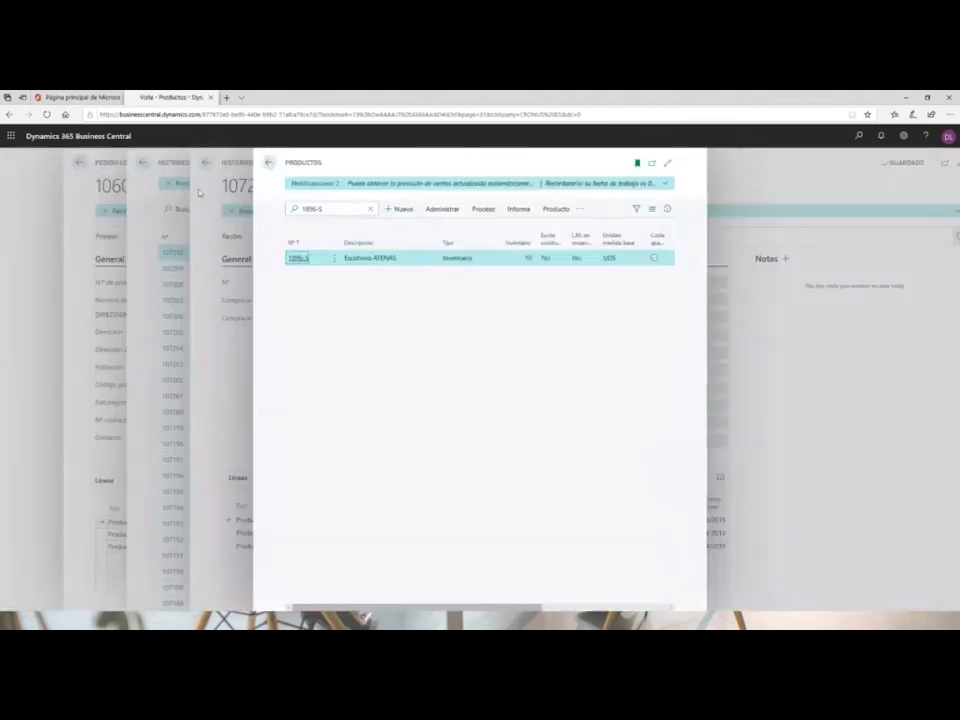
pyautogui.click(268, 166)
pyautogui.click(270, 165)
pyautogui.click(88, 164)
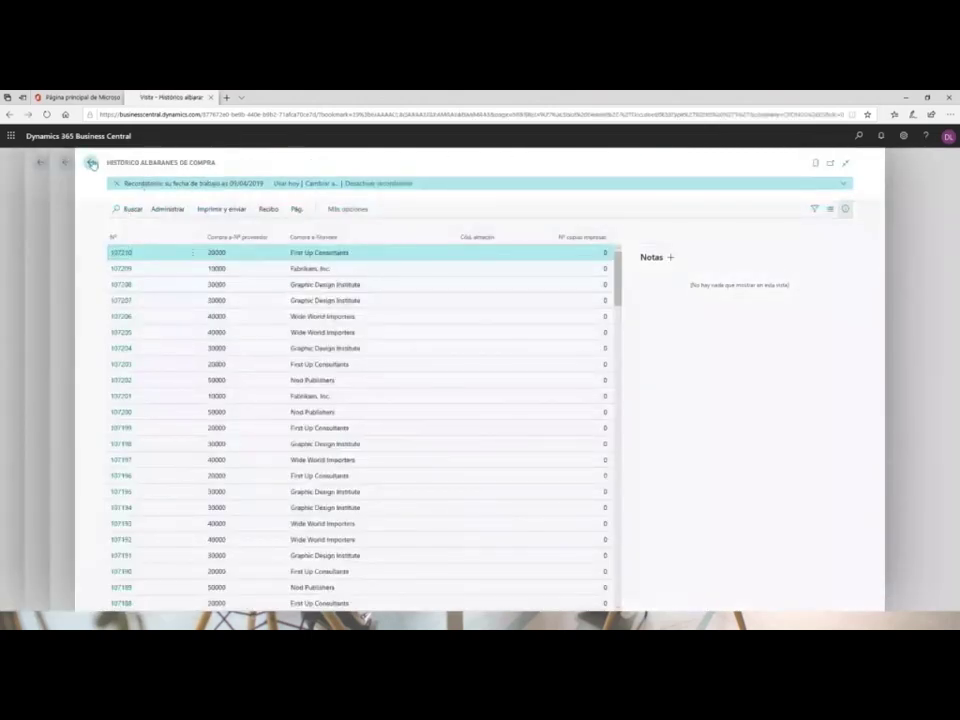
pyautogui.click(90, 163)
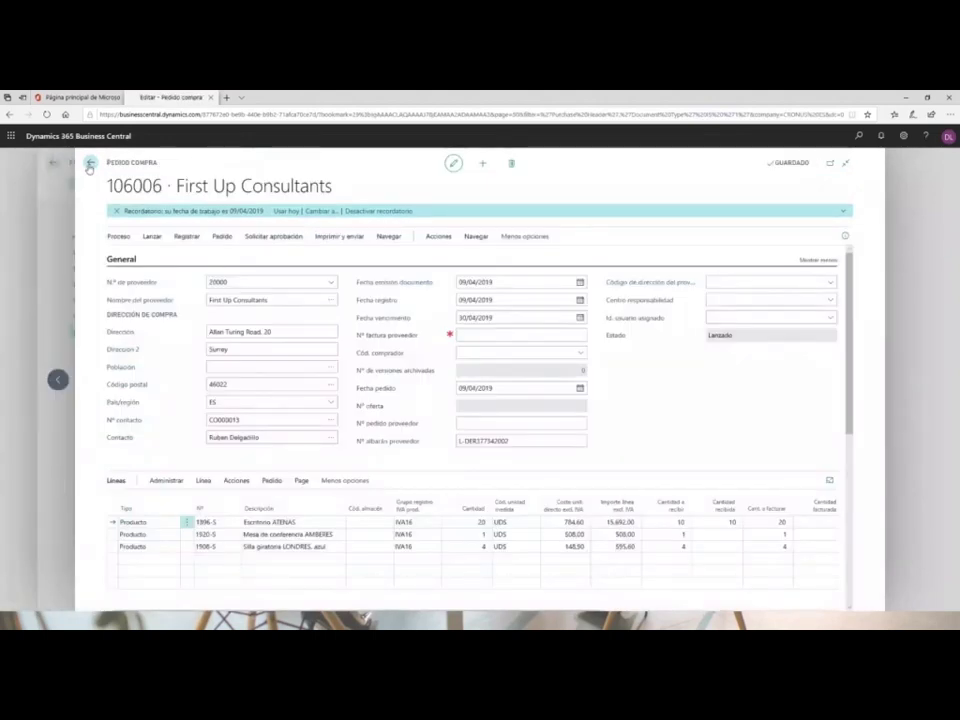
pyautogui.press('Escape')
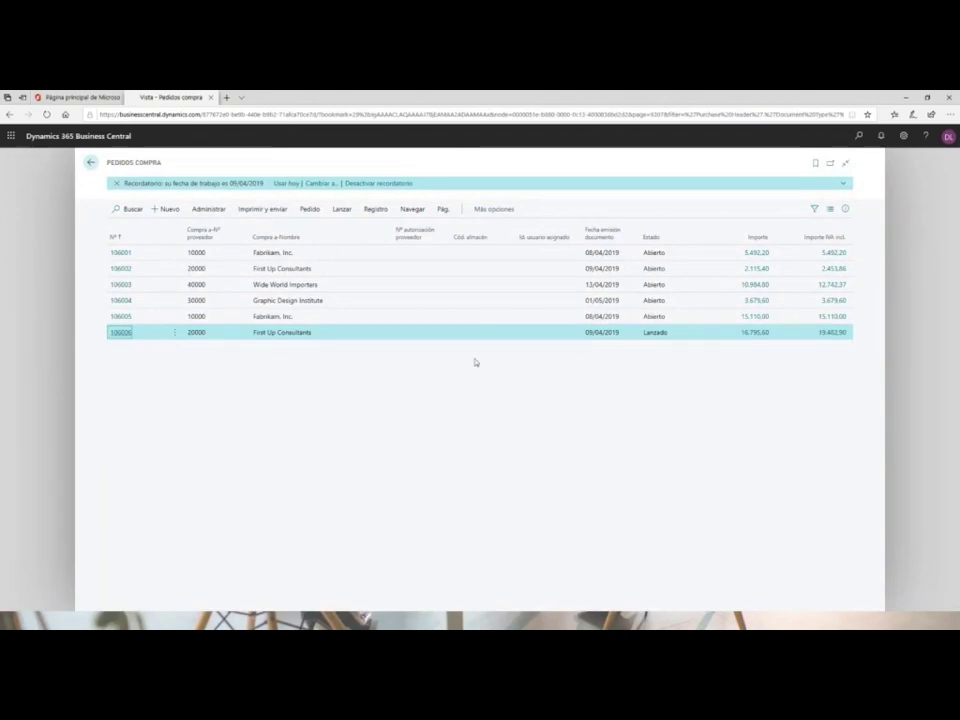
pyautogui.click(122, 332)
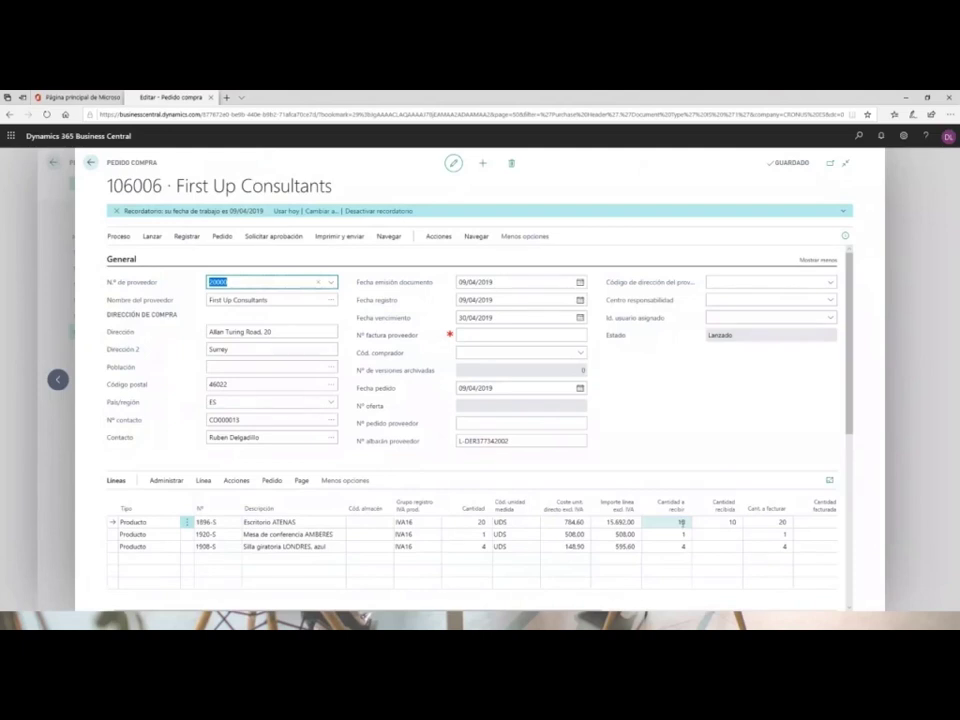
# Set the quantity to receive to 2 for product 1896-S and to 2 for product 1908-S.
pyautogui.click(676, 522)
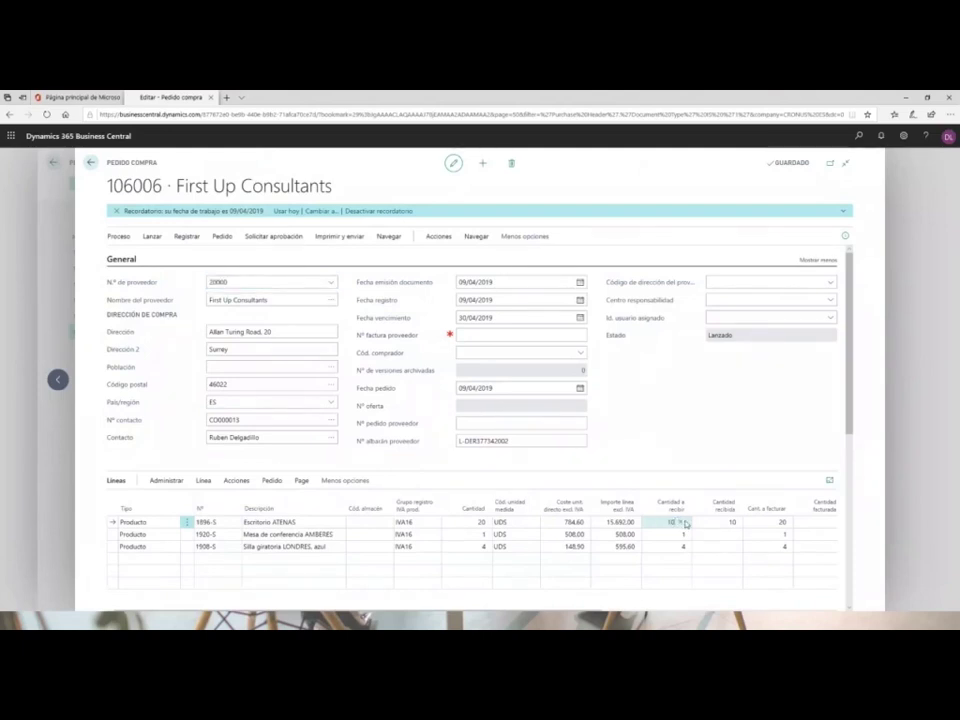
pyautogui.write('2')
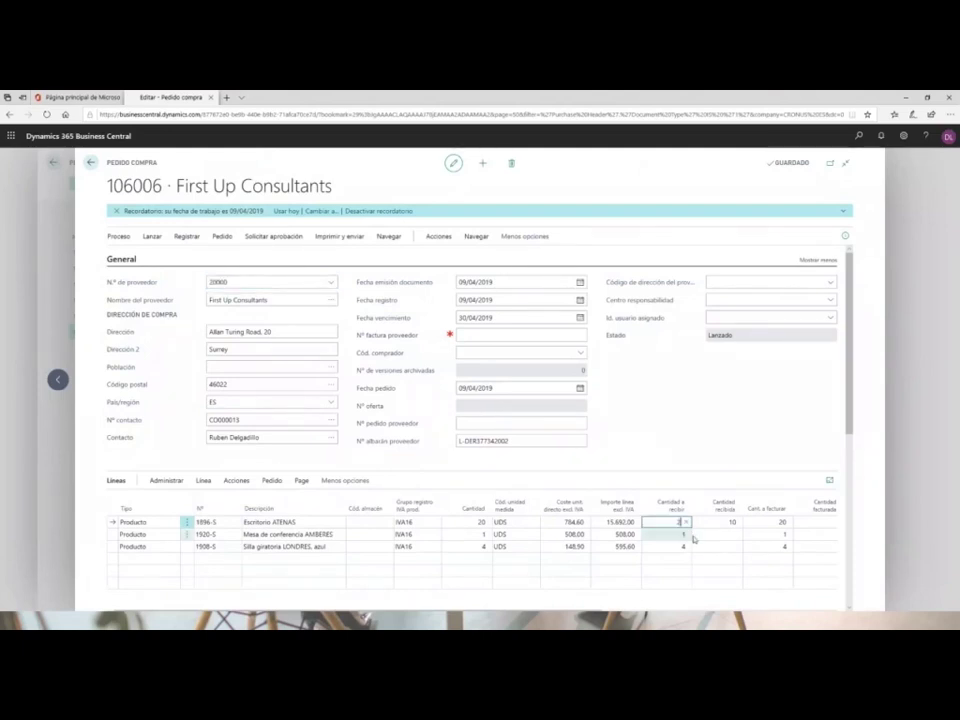
pyautogui.click(680, 535)
pyautogui.click(680, 547)
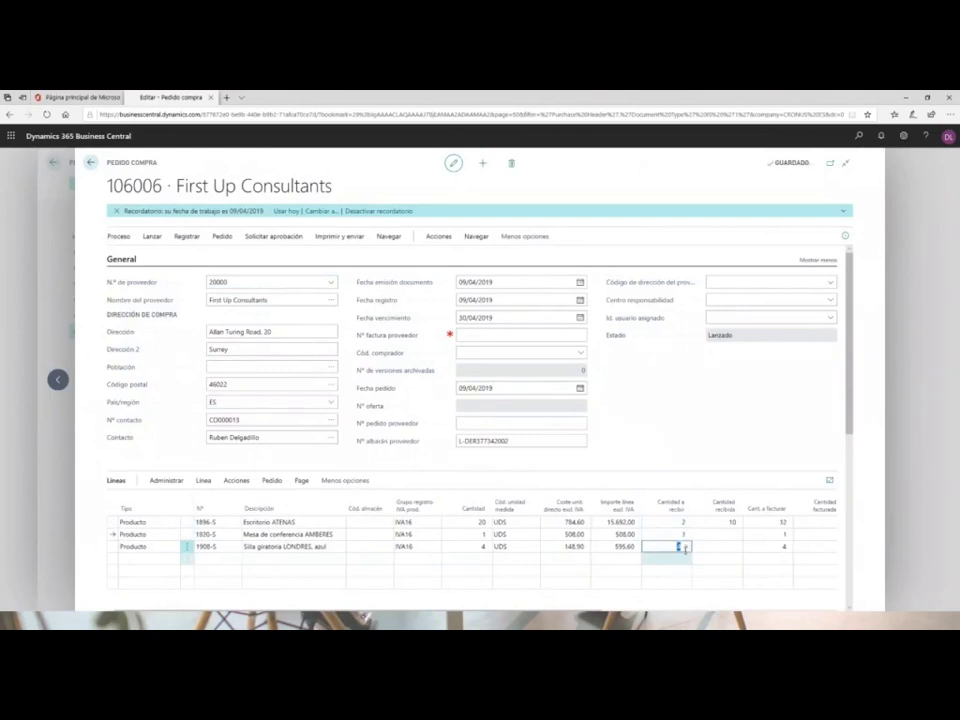
pyautogui.write('2')
pyautogui.press('Tab')
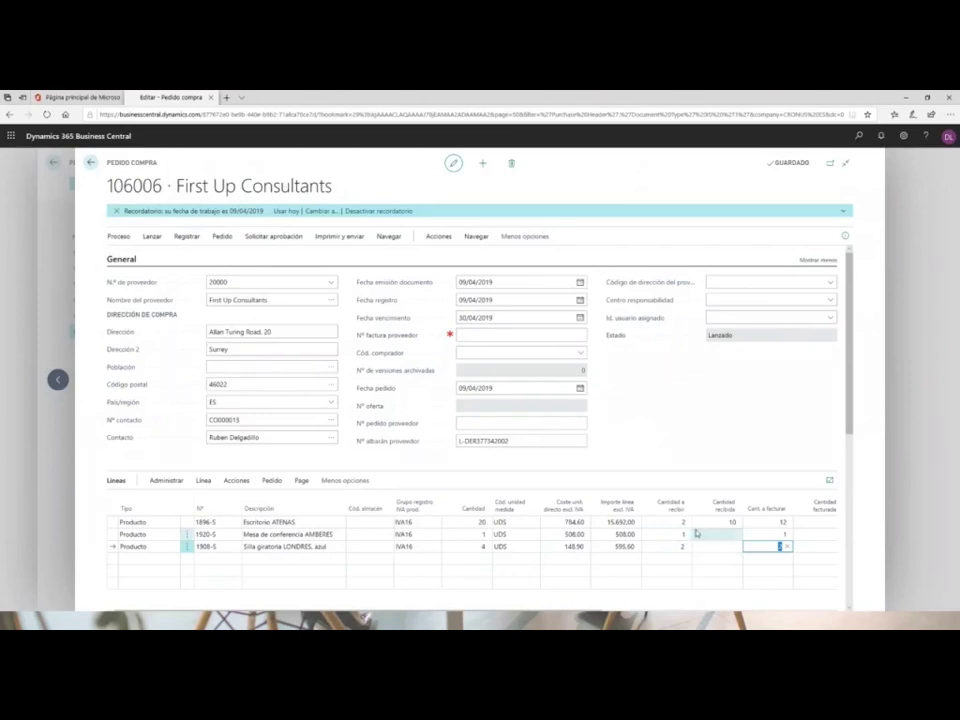
# Set the quantity to invoice to 1 for product 1908-S on the purchase order.
pyautogui.click(775, 522)
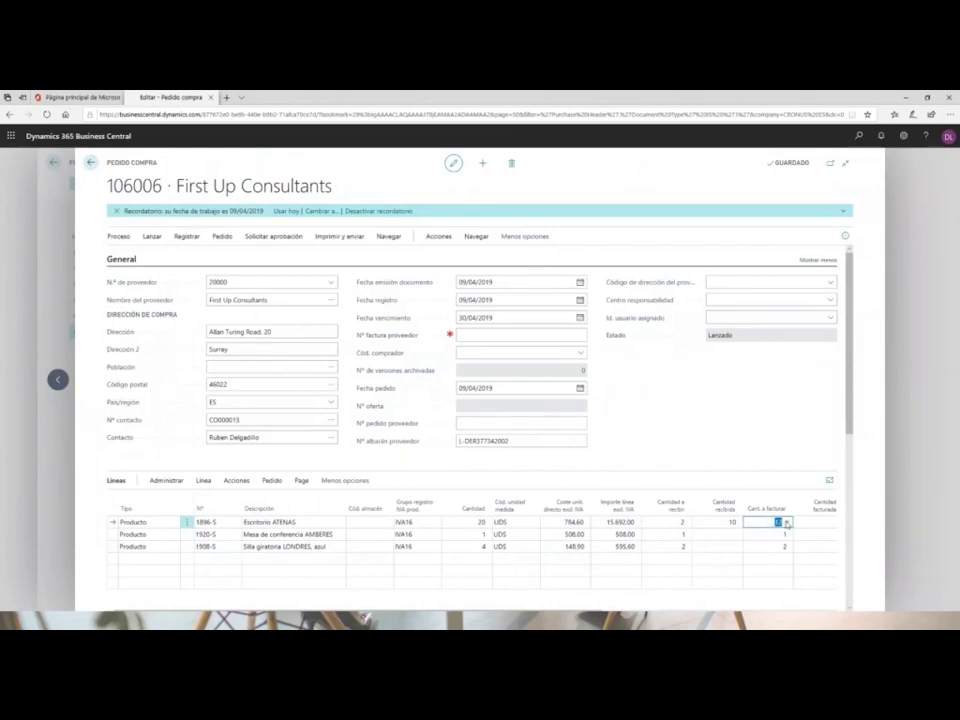
pyautogui.write('410')
pyautogui.click(766, 534)
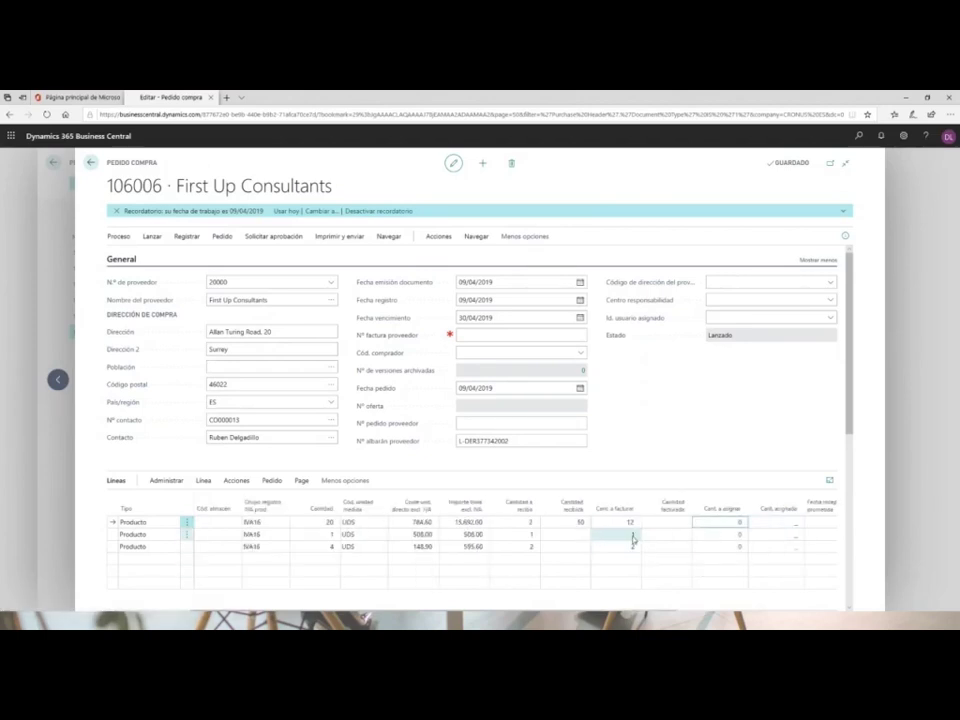
pyautogui.click(629, 546)
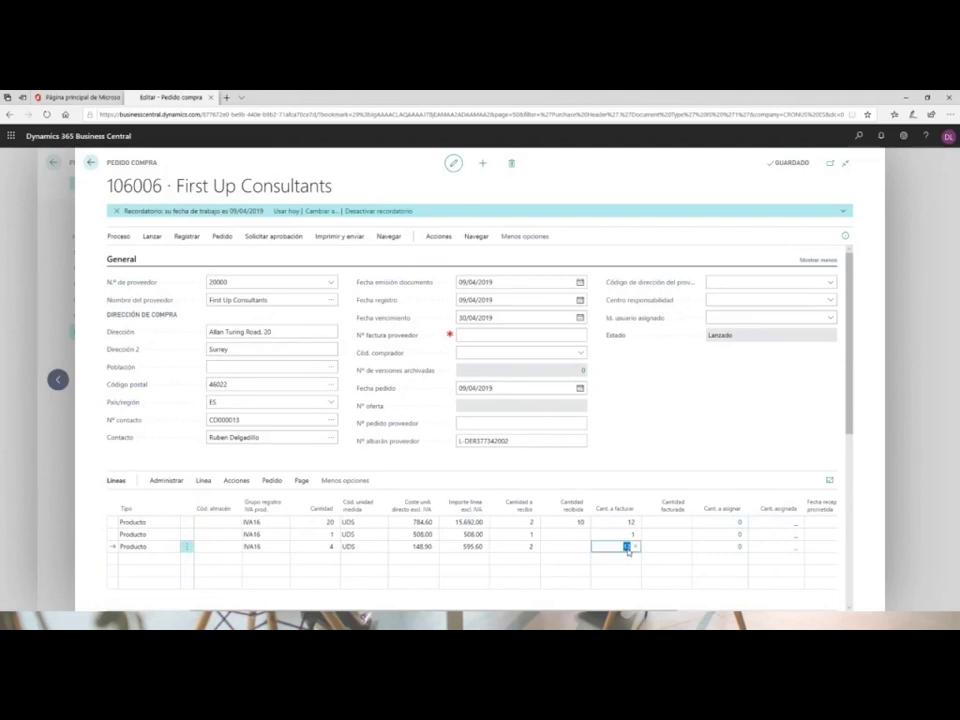
pyautogui.write('1')
pyautogui.press('Tab')
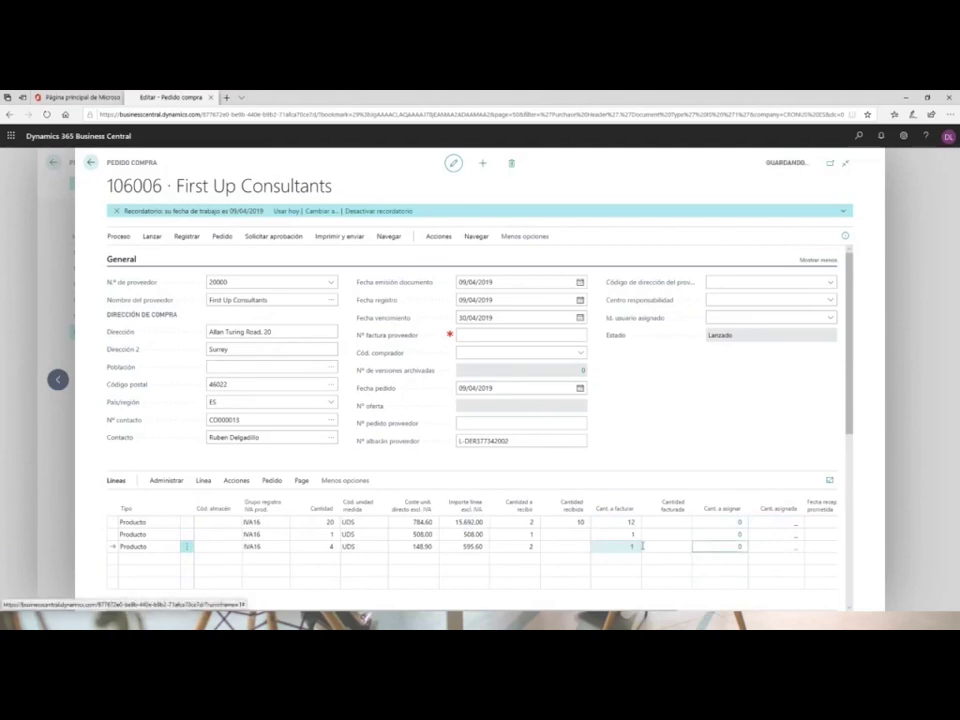
# Compare the quantities to receive with the quantities to invoice across the purchase order lines.
pyautogui.click(508, 547)
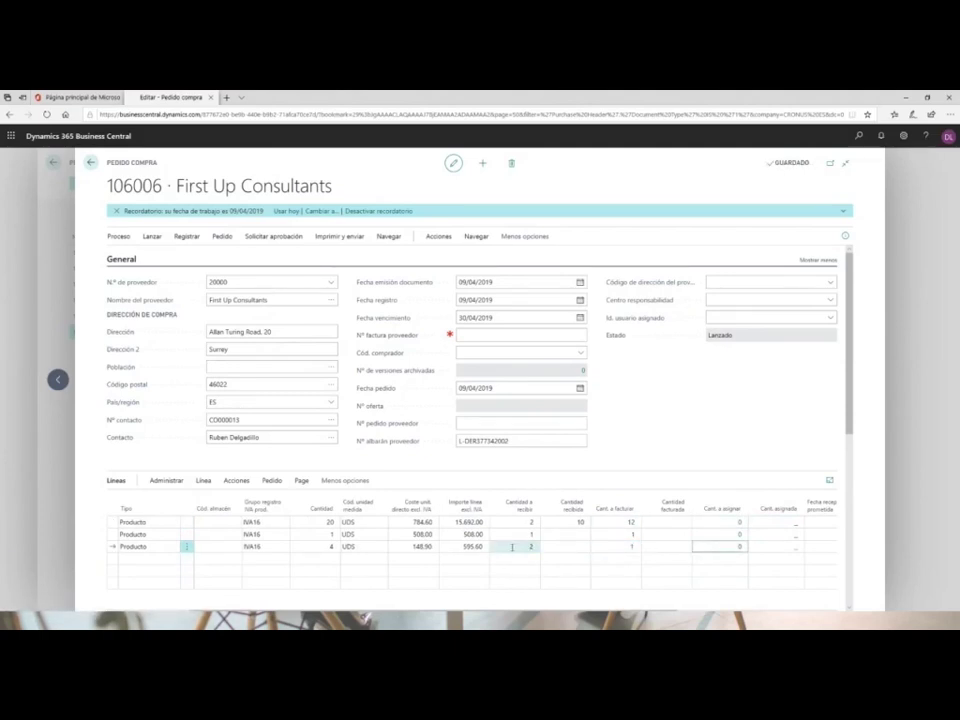
pyautogui.click(611, 548)
pyautogui.click(631, 534)
pyautogui.click(518, 547)
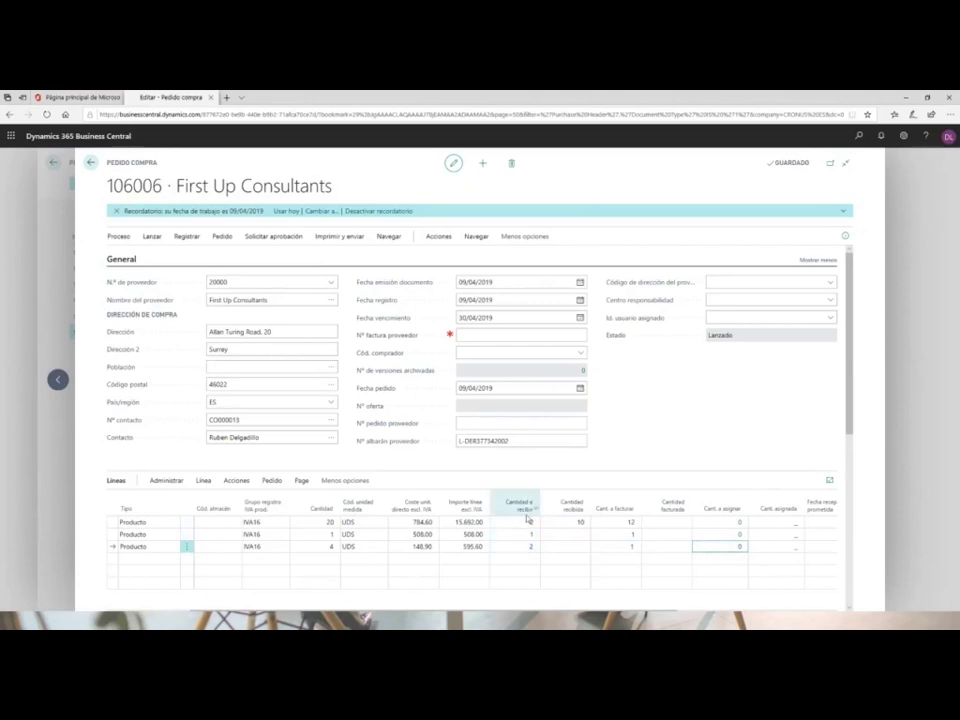
pyautogui.click(620, 534)
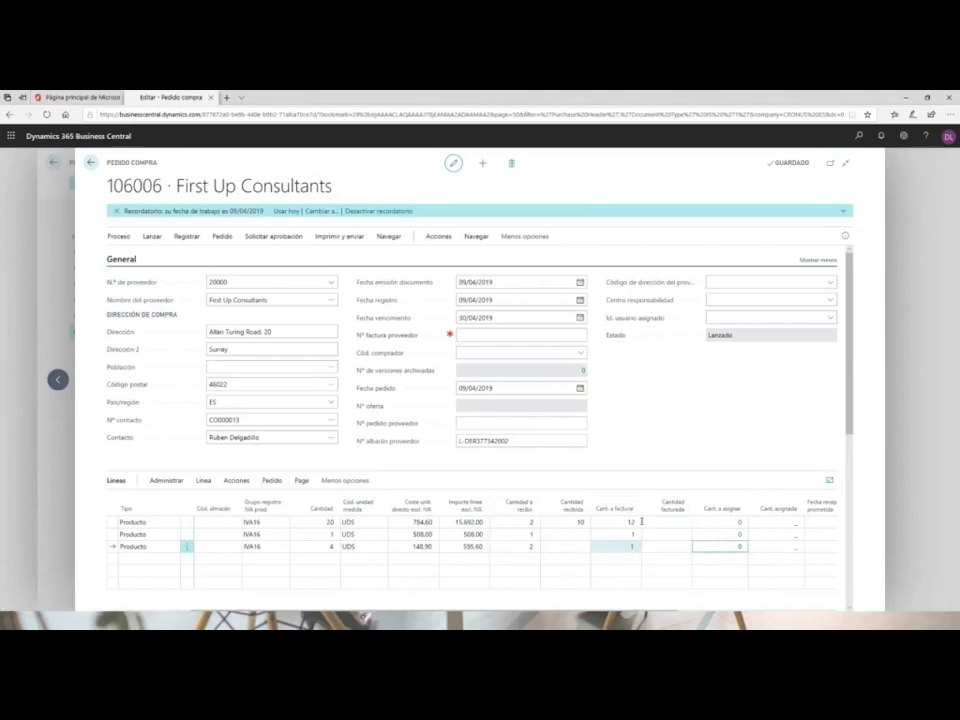
pyautogui.click(619, 546)
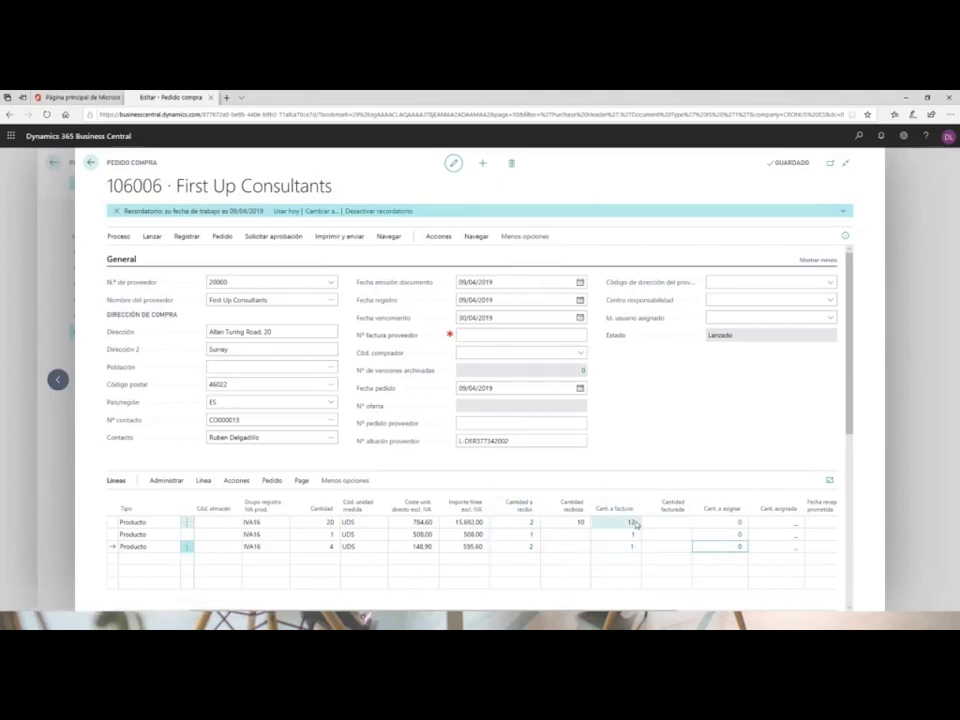
# Set the order's vendor shipment number to L-DER3756673 and the vendor invoice number to 2020/EL0001.
pyautogui.click(515, 441)
pyautogui.moveTo(510, 441); pyautogui.dragTo(484, 441)
pyautogui.press('BackSpace')
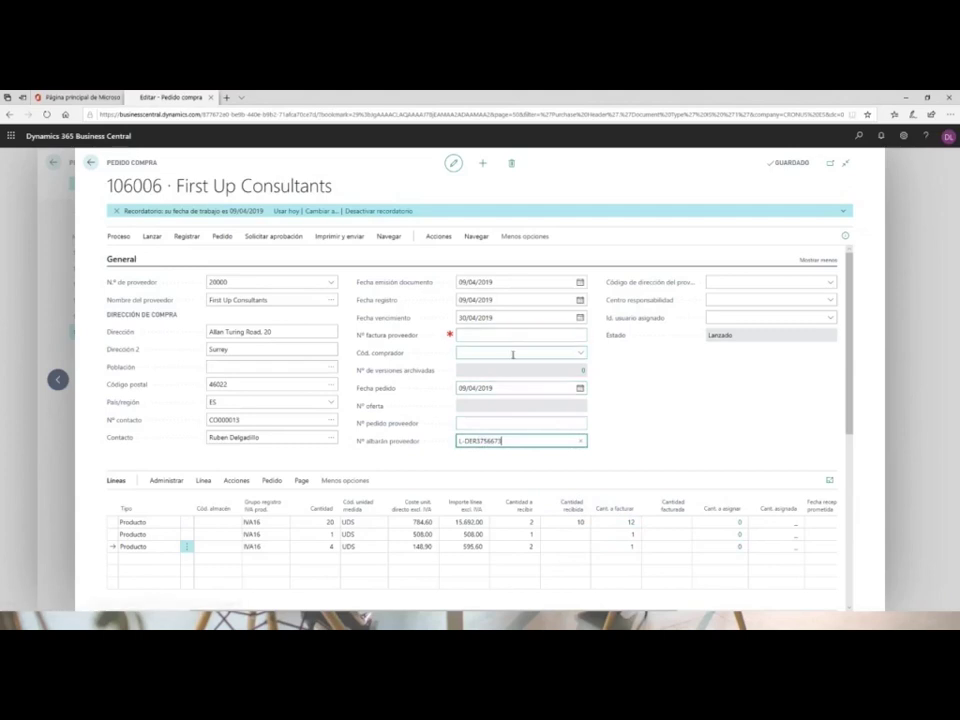
pyautogui.click(470, 335)
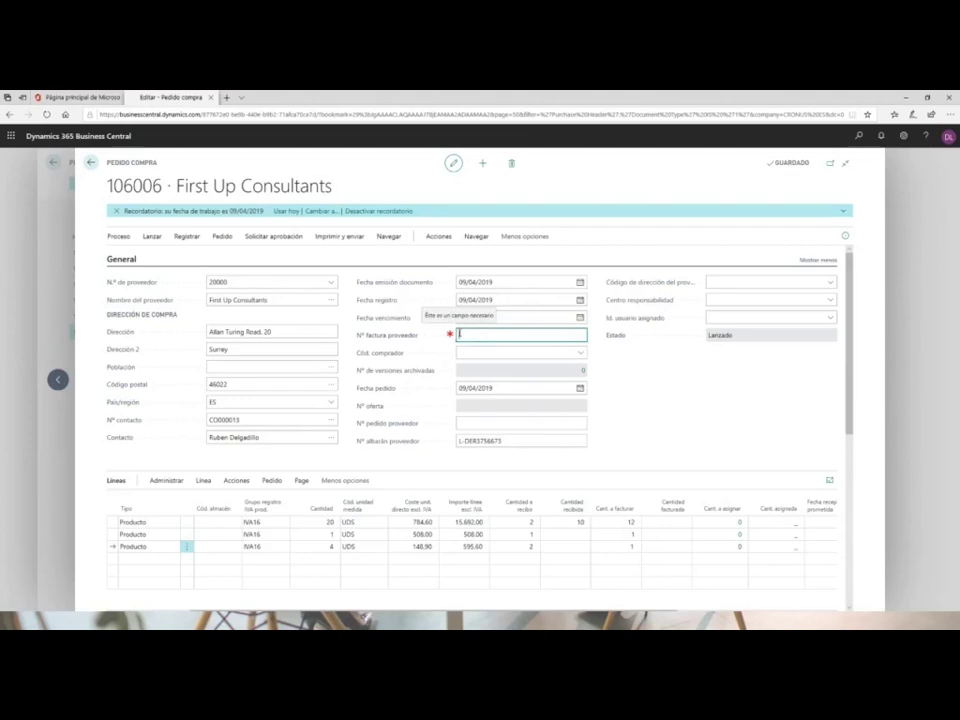
pyautogui.write('10')
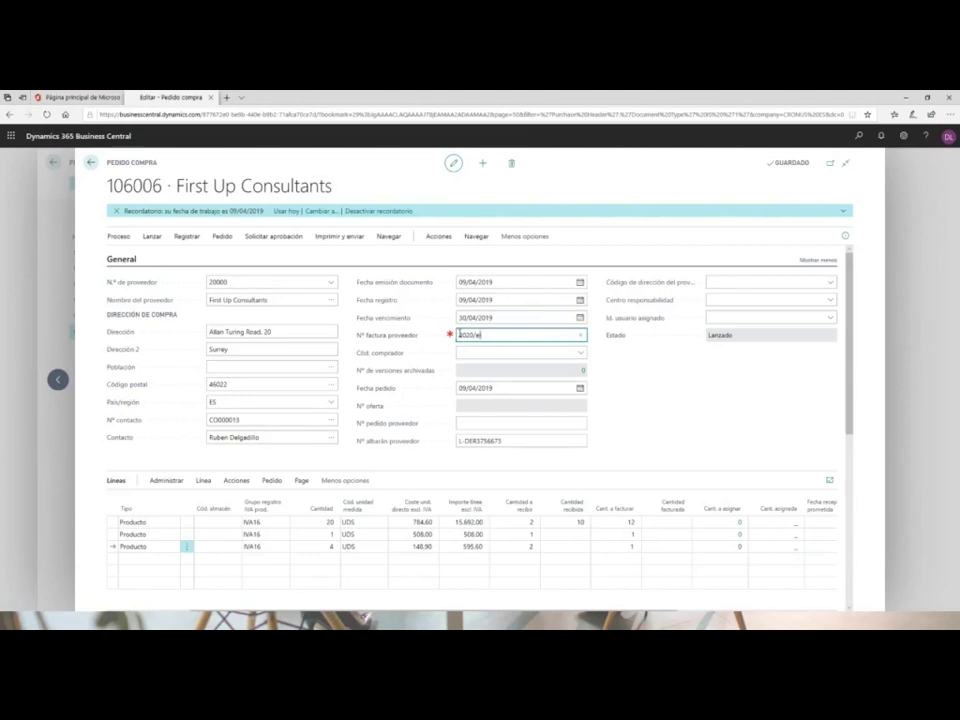
pyautogui.write('20/el0001')
pyautogui.press('Tab')
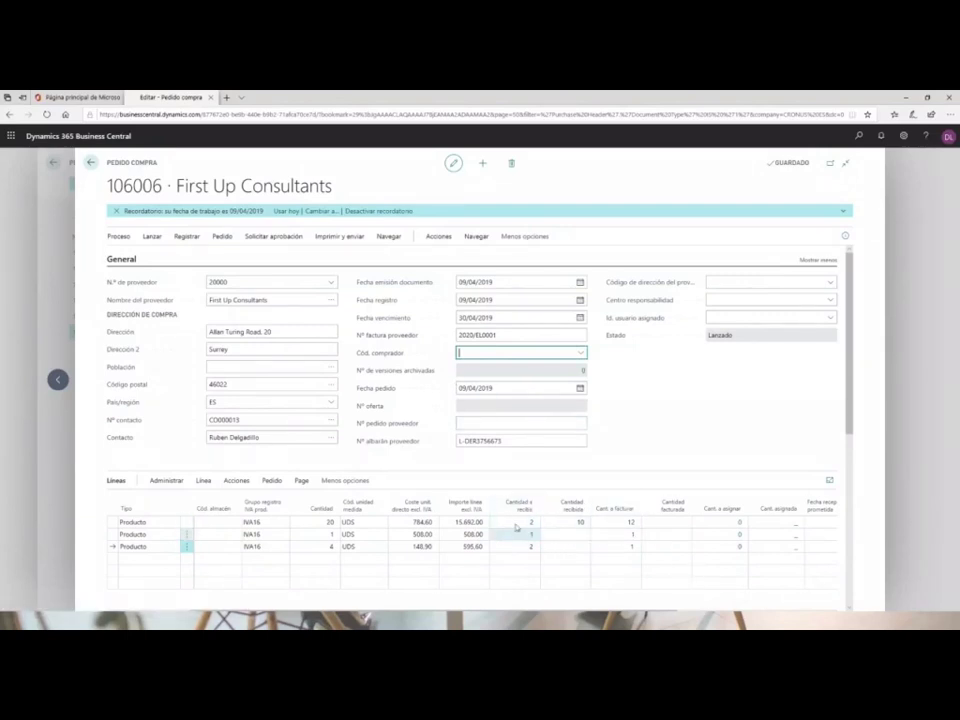
# Post the First Up Consultants purchase order with the Recibir y facturar option.
pyautogui.click(633, 537)
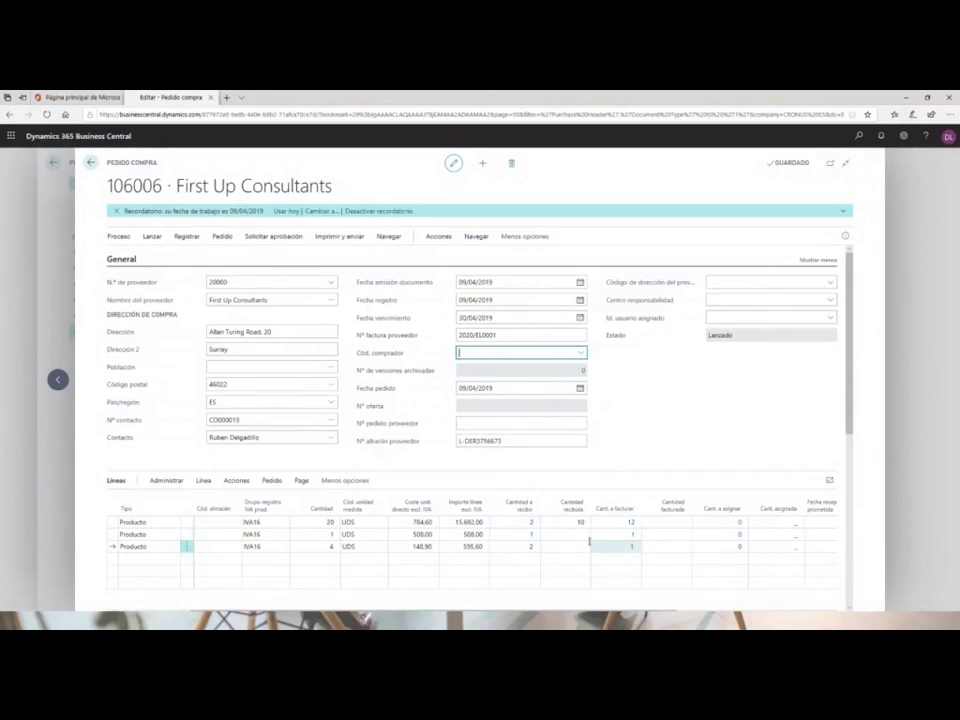
pyautogui.click(187, 237)
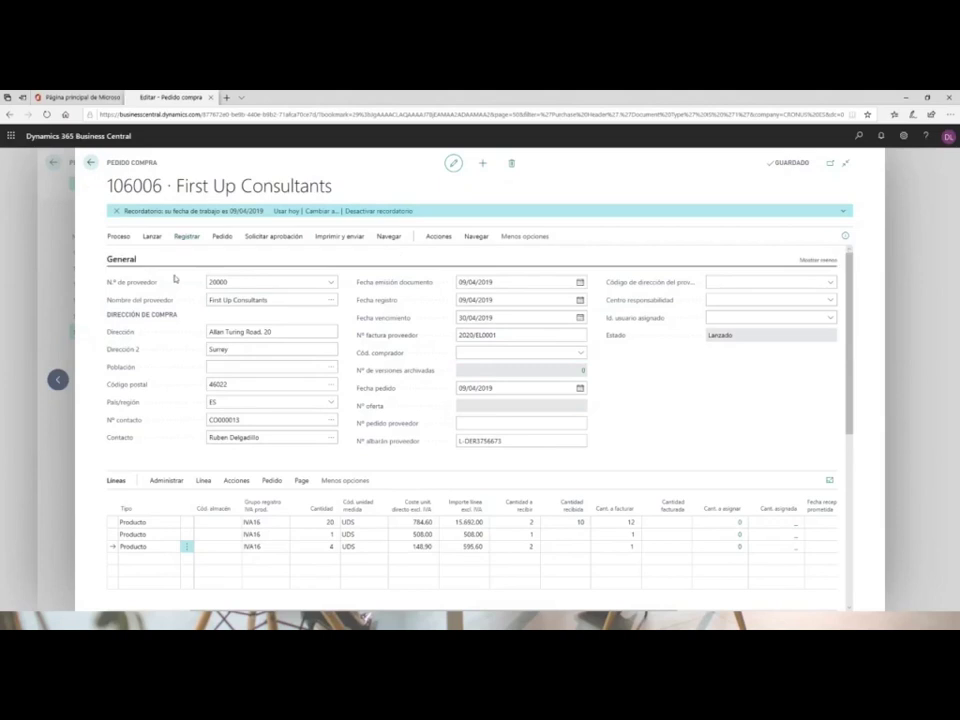
pyautogui.click(187, 236)
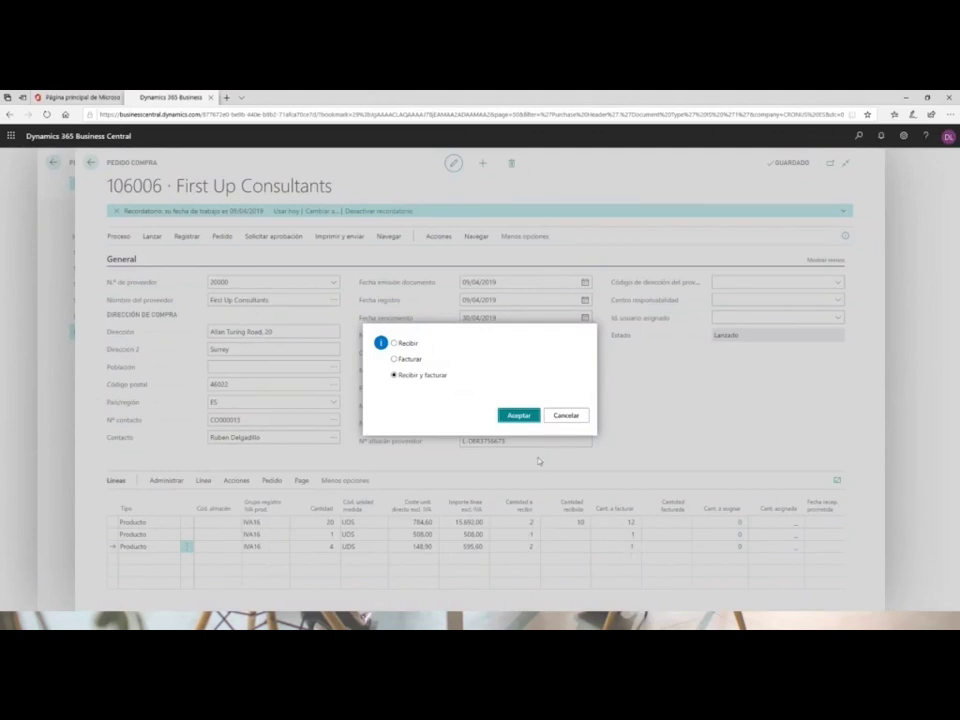
pyautogui.click(508, 416)
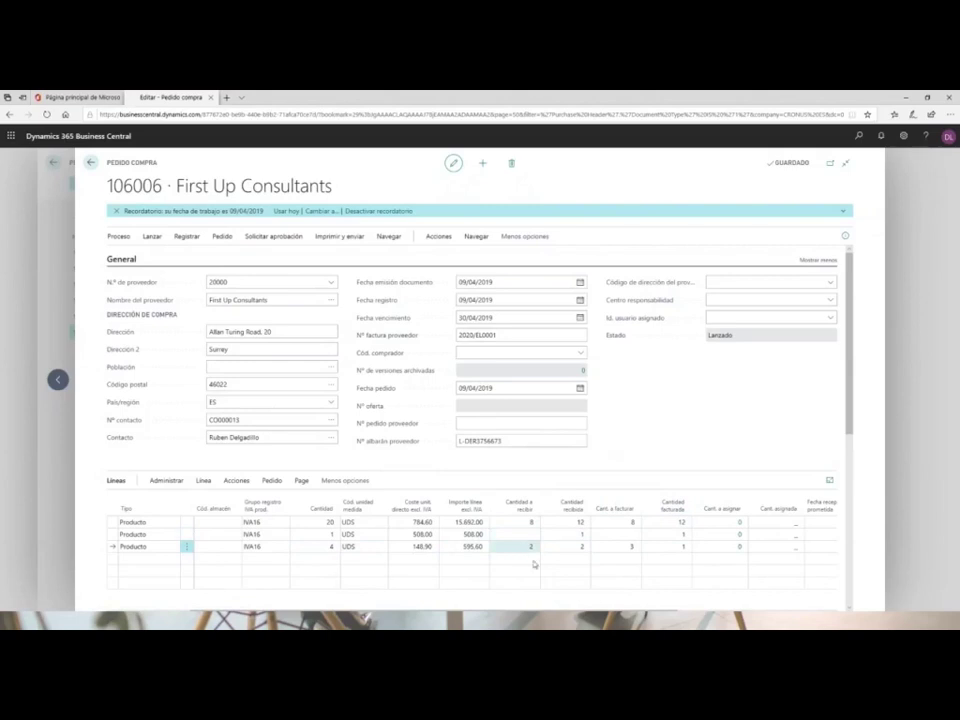
# Check the order lines' remaining quantities to receive and invoice, and view the purchase invoices due next week.
pyautogui.click(638, 548)
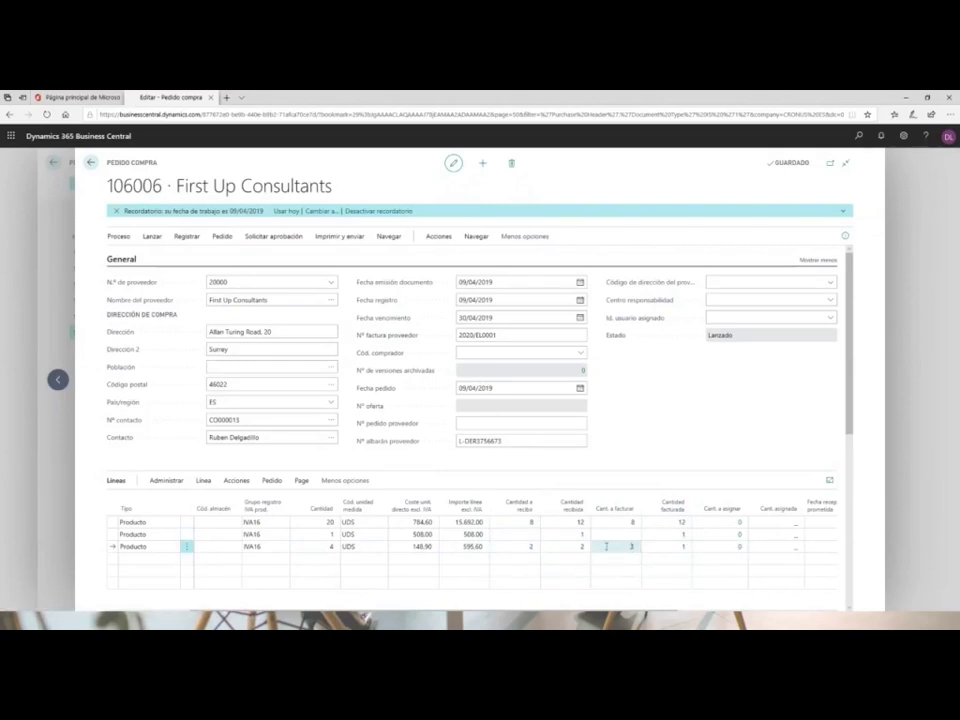
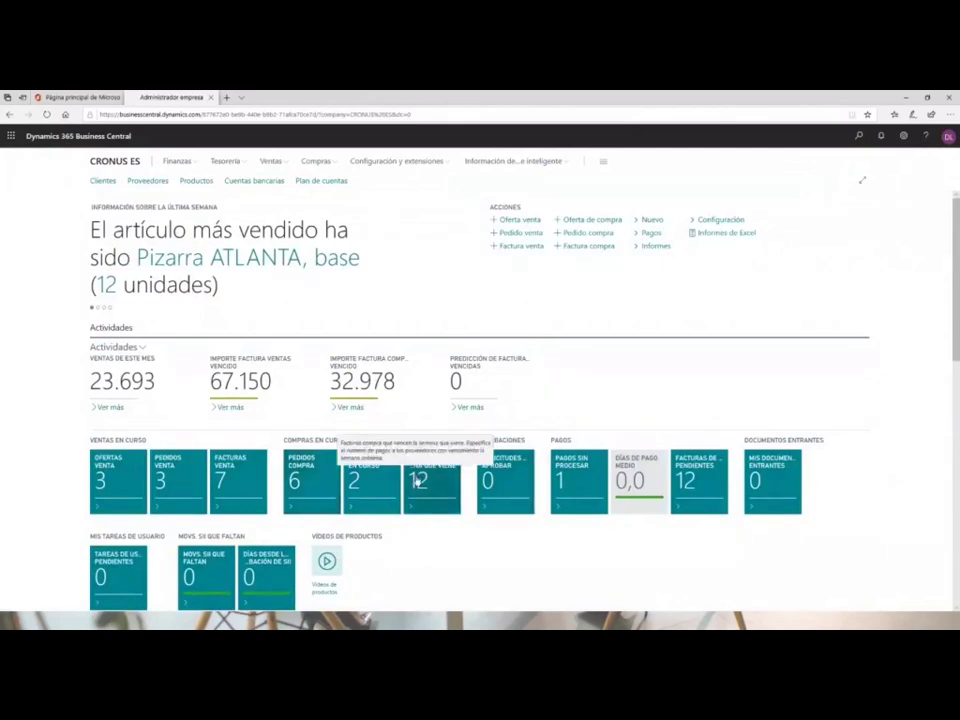
pyautogui.click(433, 480)
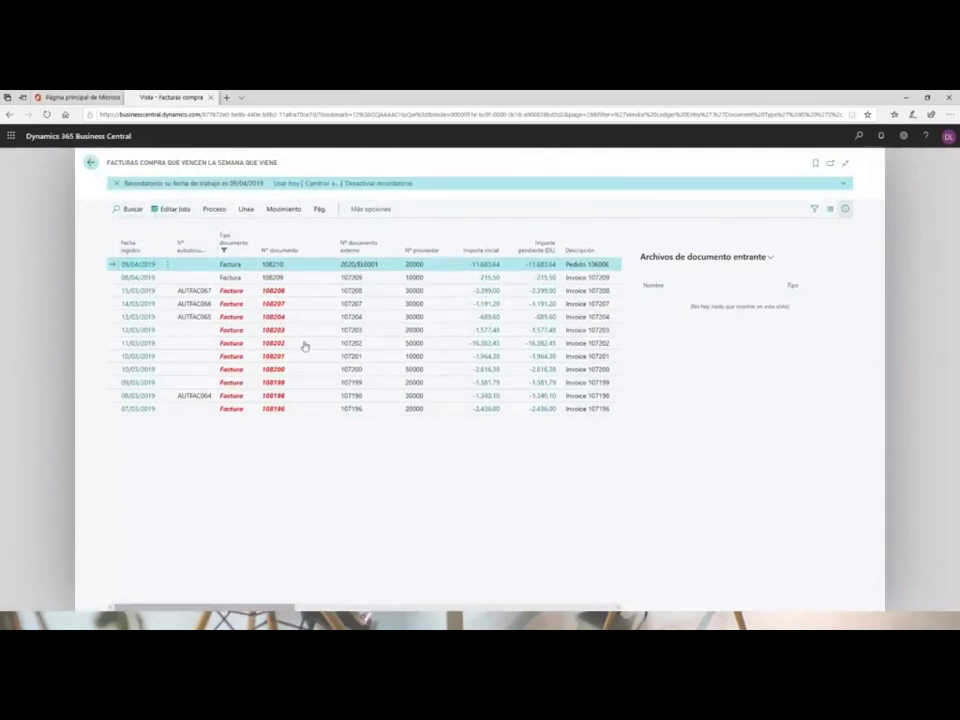
pyautogui.press('Escape')
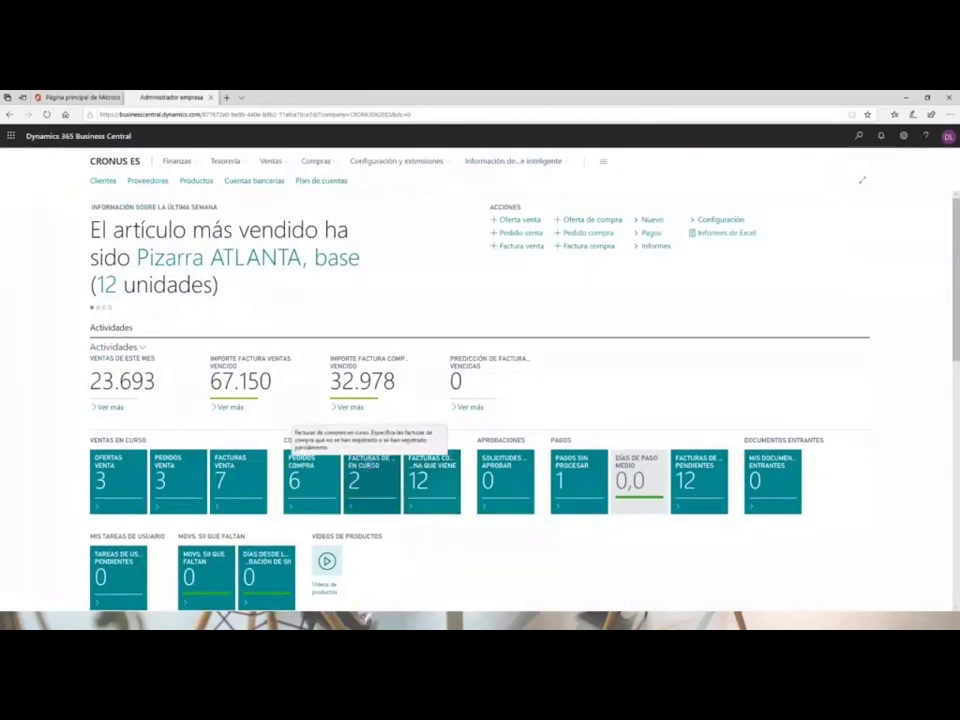
# Create a purchase invoice for vendor First Up Consultants with vendor invoice number DSFSDFFDSF.
pyautogui.click(369, 465)
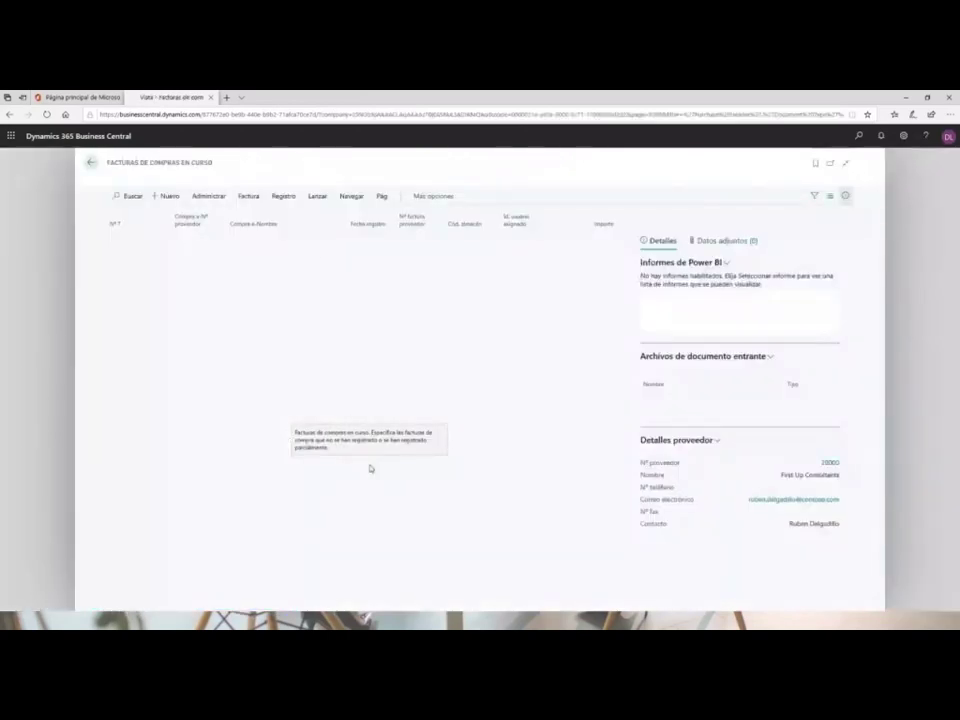
pyautogui.click(171, 211)
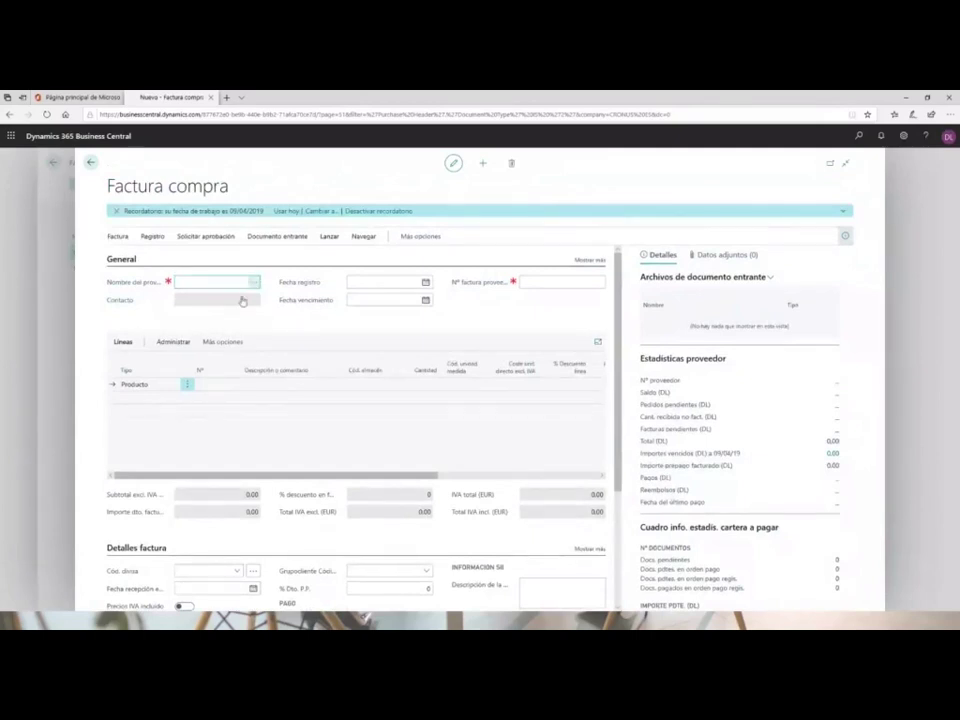
pyautogui.click(256, 287)
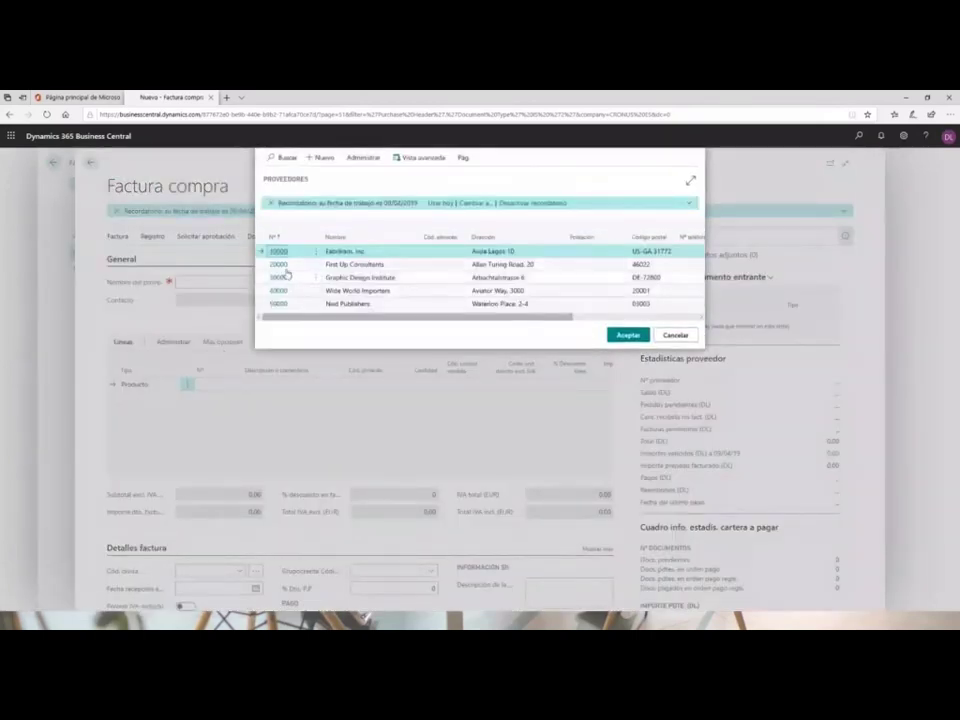
pyautogui.click(279, 265)
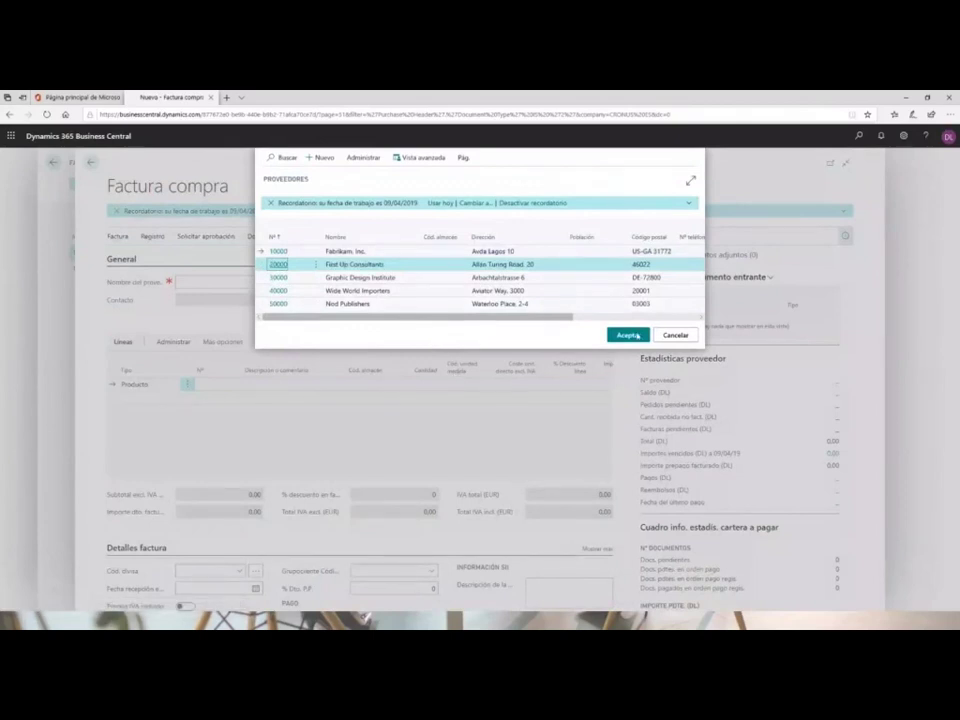
pyautogui.click(628, 335)
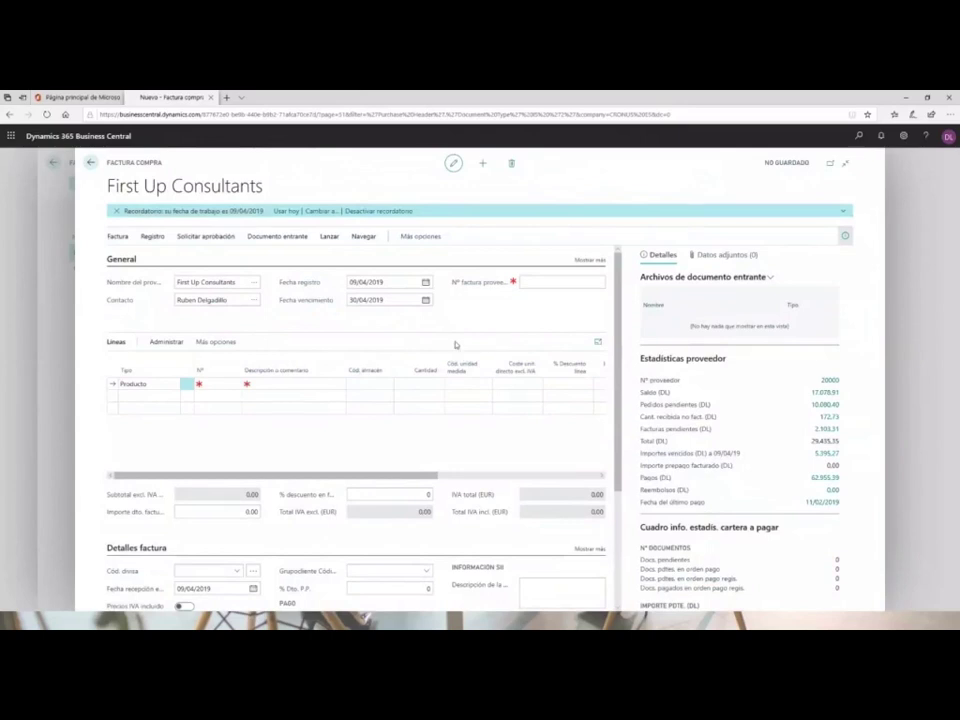
pyautogui.click(534, 282)
pyautogui.write('dsfsdfdsd')
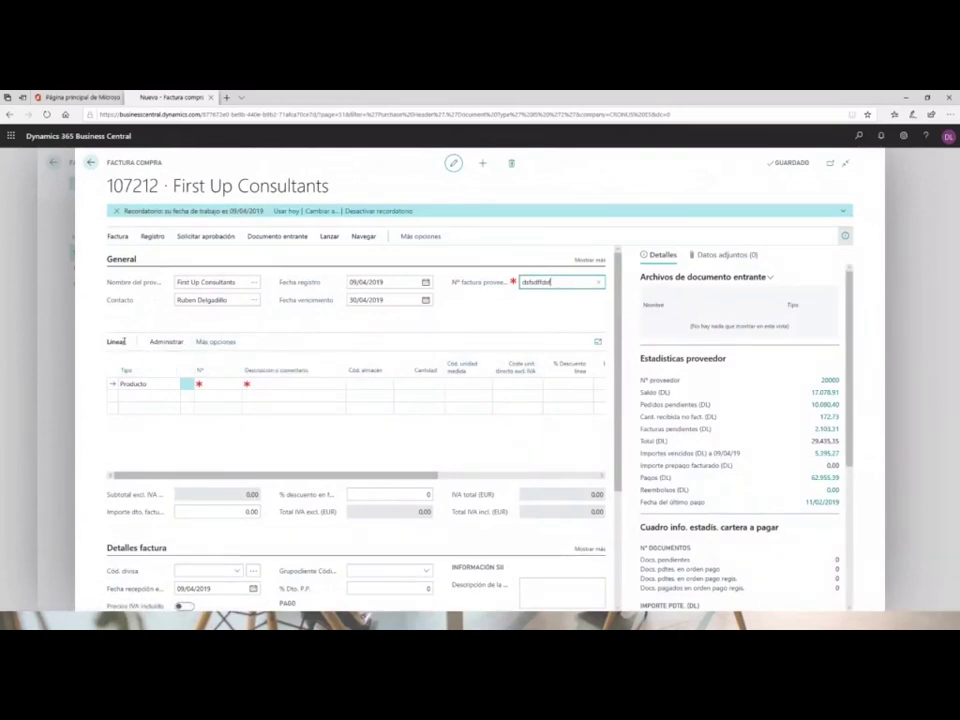
# Bring the uninvoiced receipt line for product 1908-S into the purchase invoice with Traer albaranes compra.
pyautogui.click(213, 343)
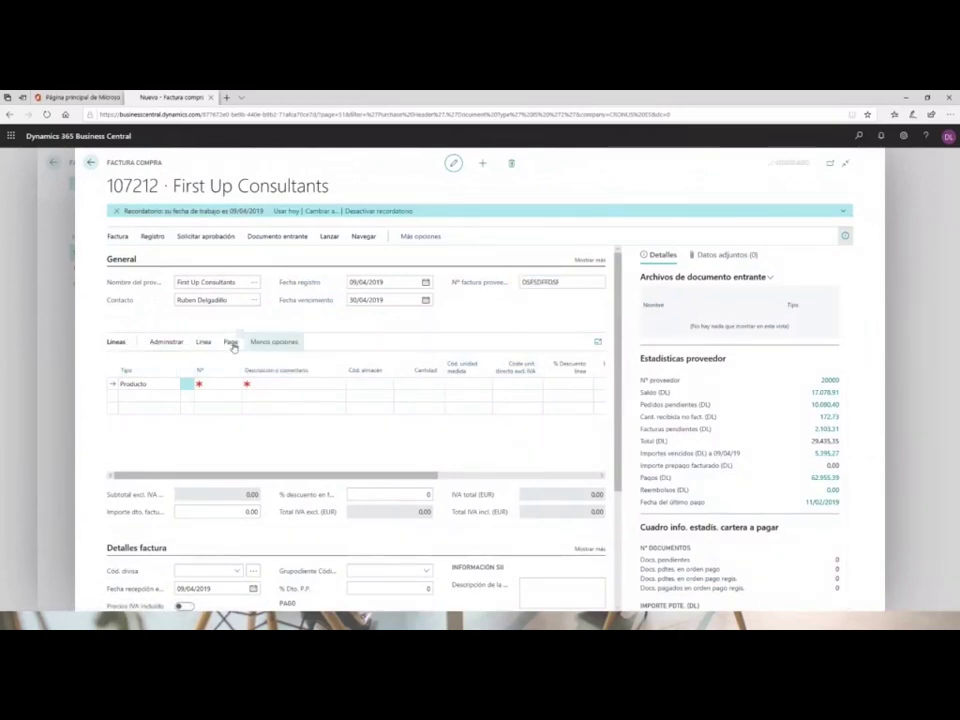
pyautogui.click(204, 343)
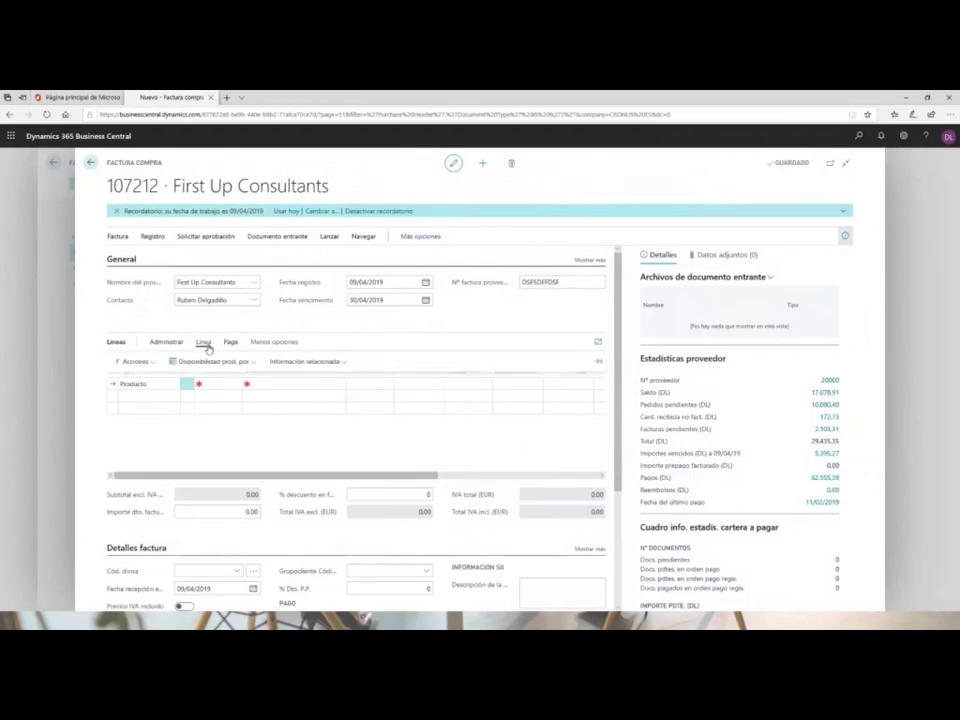
pyautogui.click(148, 363)
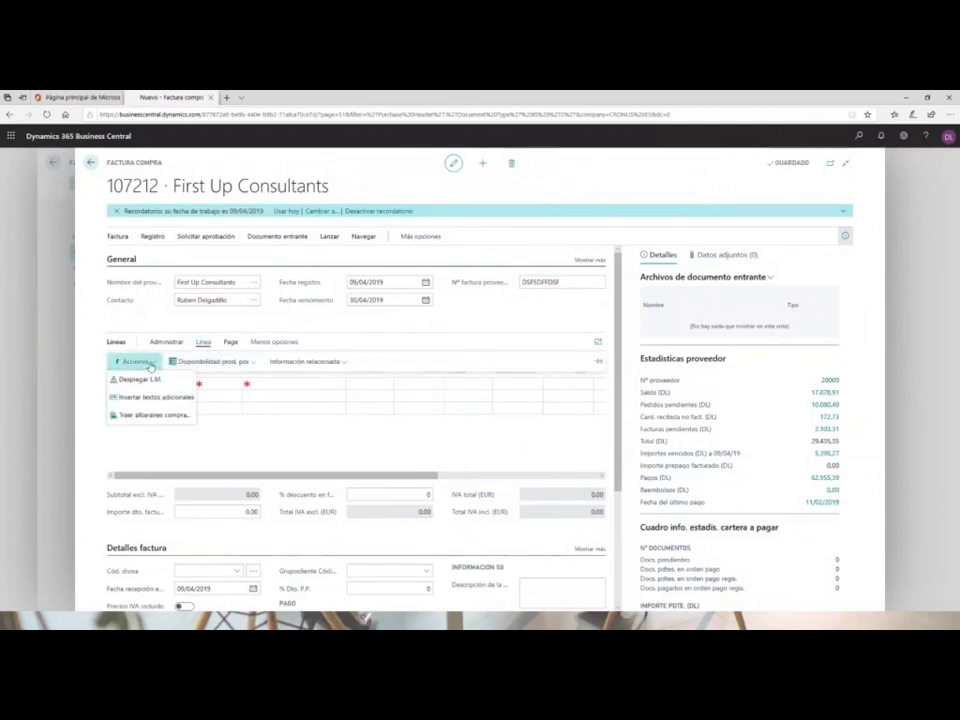
pyautogui.click(148, 414)
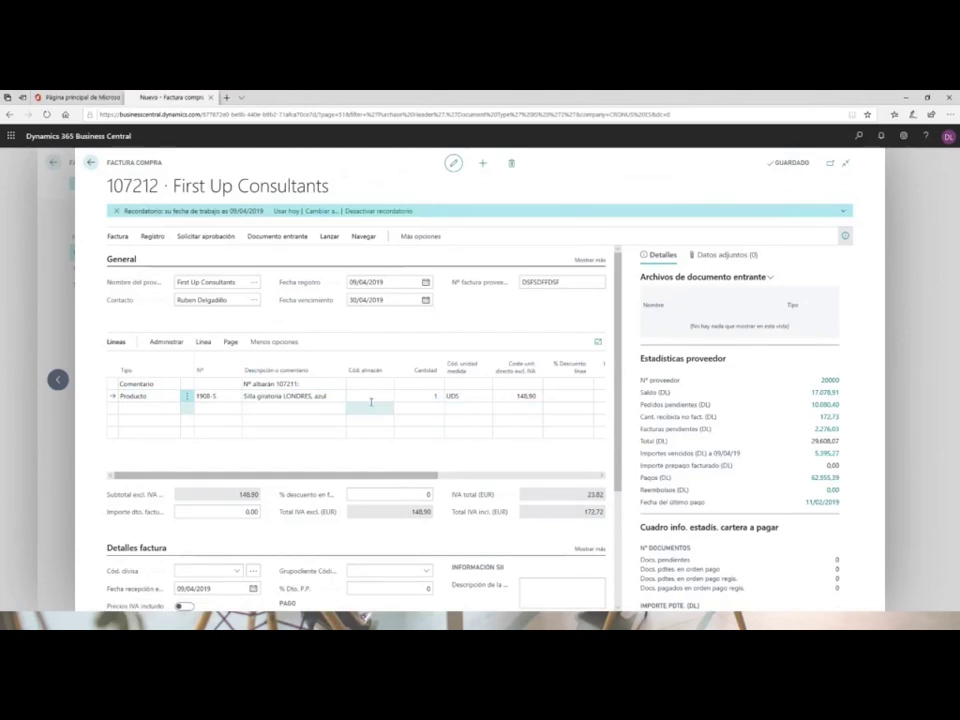
# Post the purchase invoice and open the resulting posted invoice.
pyautogui.click(153, 237)
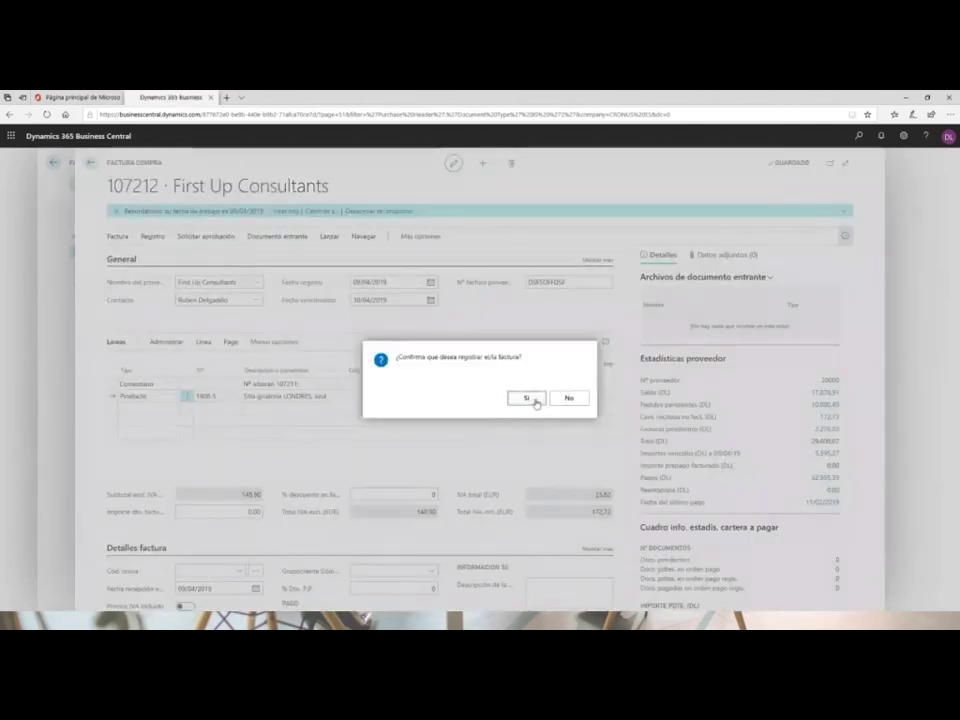
pyautogui.click(527, 398)
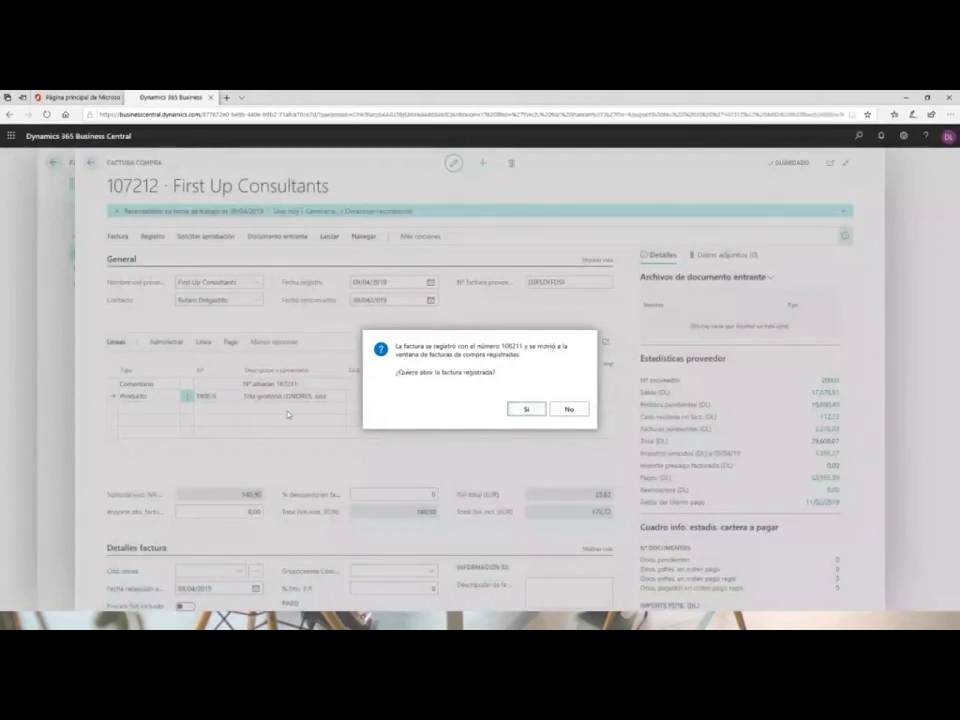
pyautogui.click(520, 406)
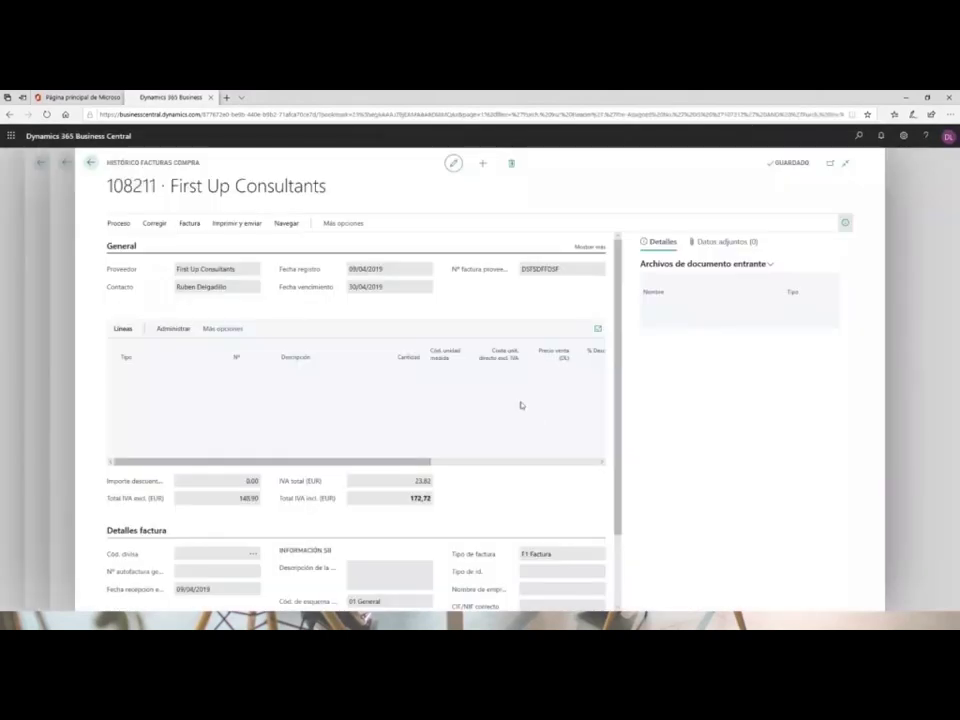
# Close the posted invoice, reopen the released First Up Consultants order and review its received and invoiced quantities.
pyautogui.click(92, 163)
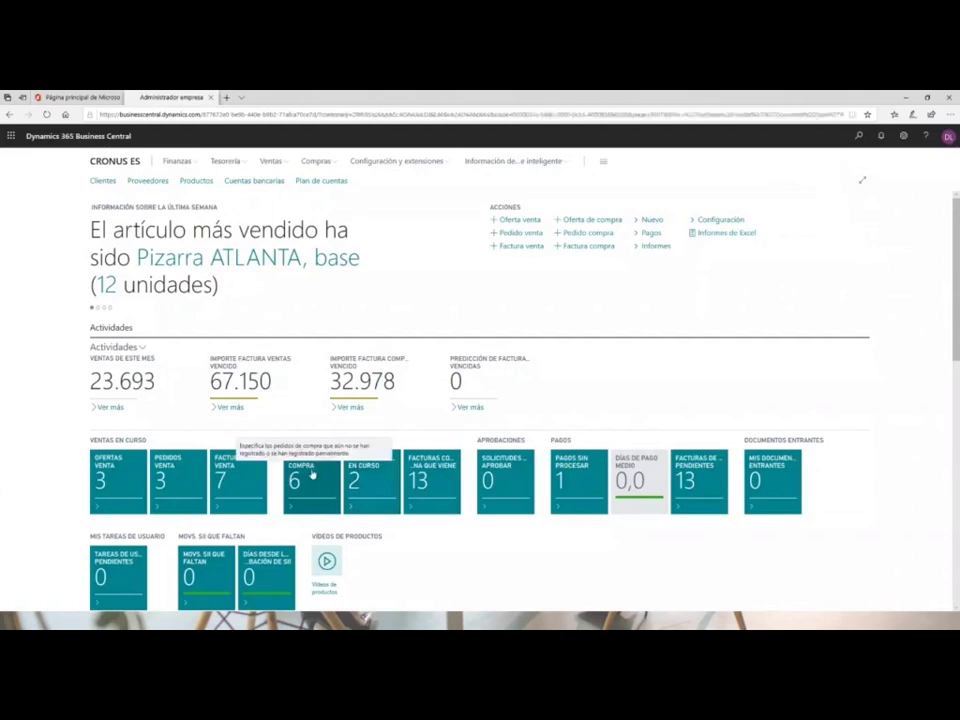
pyautogui.click(312, 476)
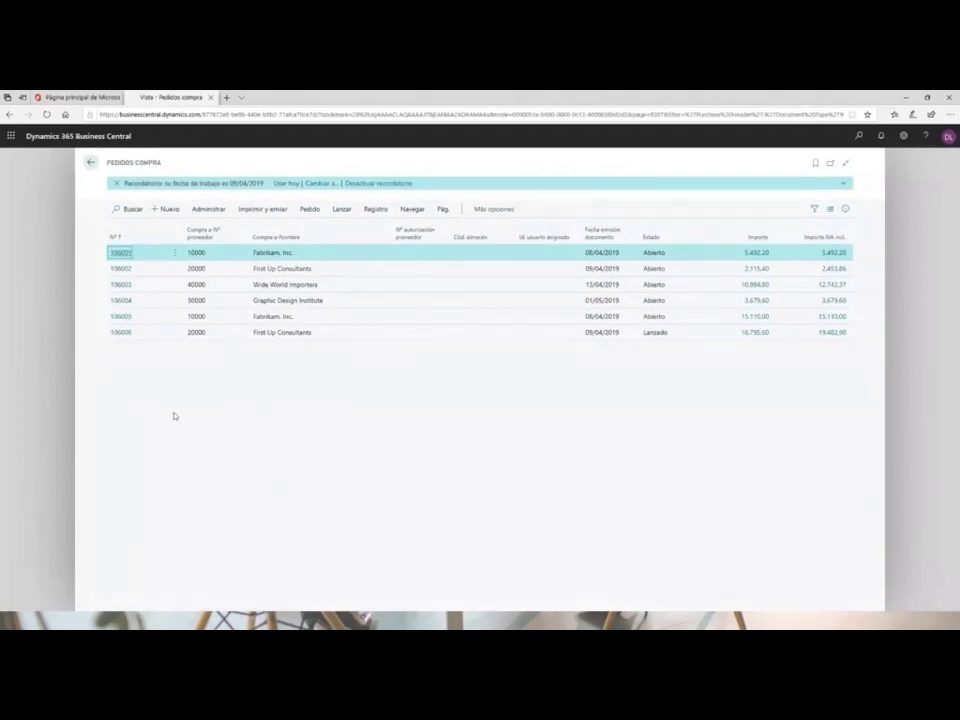
pyautogui.click(114, 332)
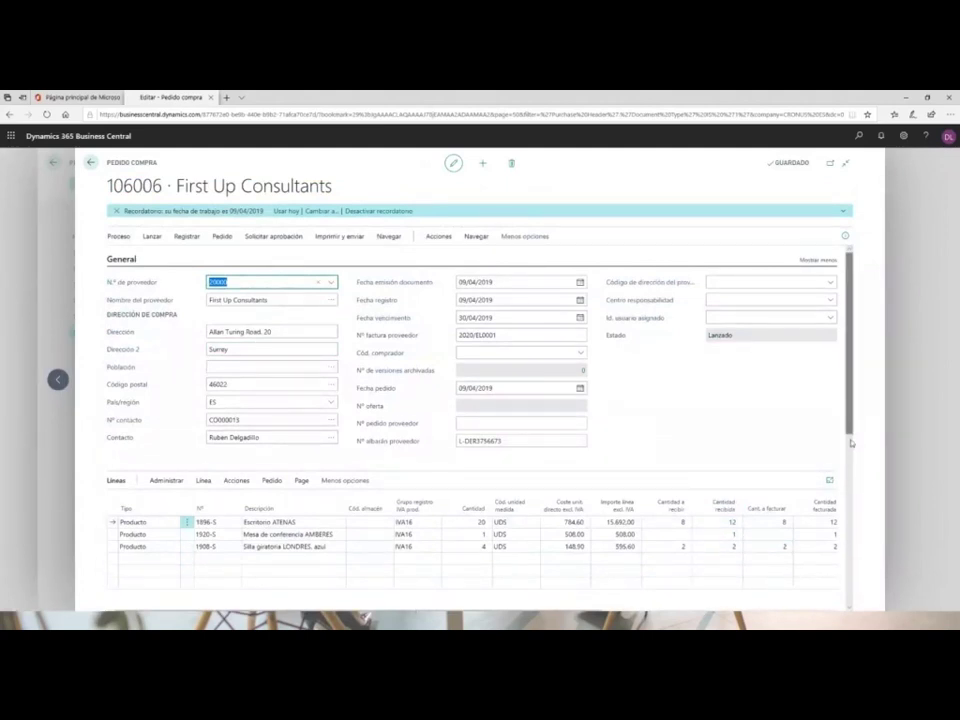
pyautogui.scroll(-1, 851, 443)
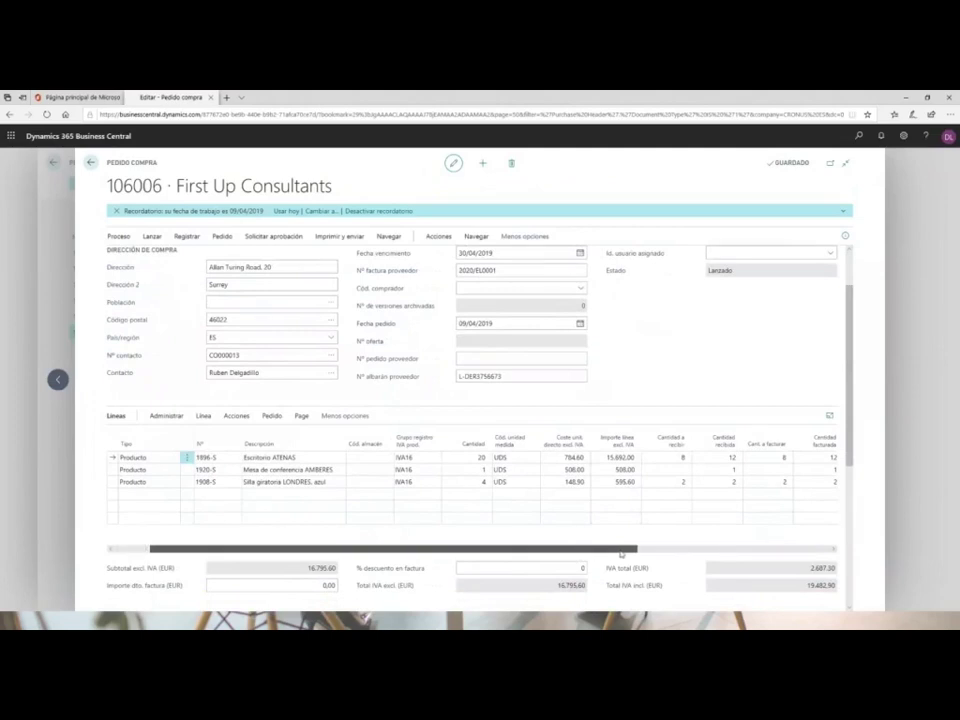
pyautogui.hscroll(1, 621, 553)
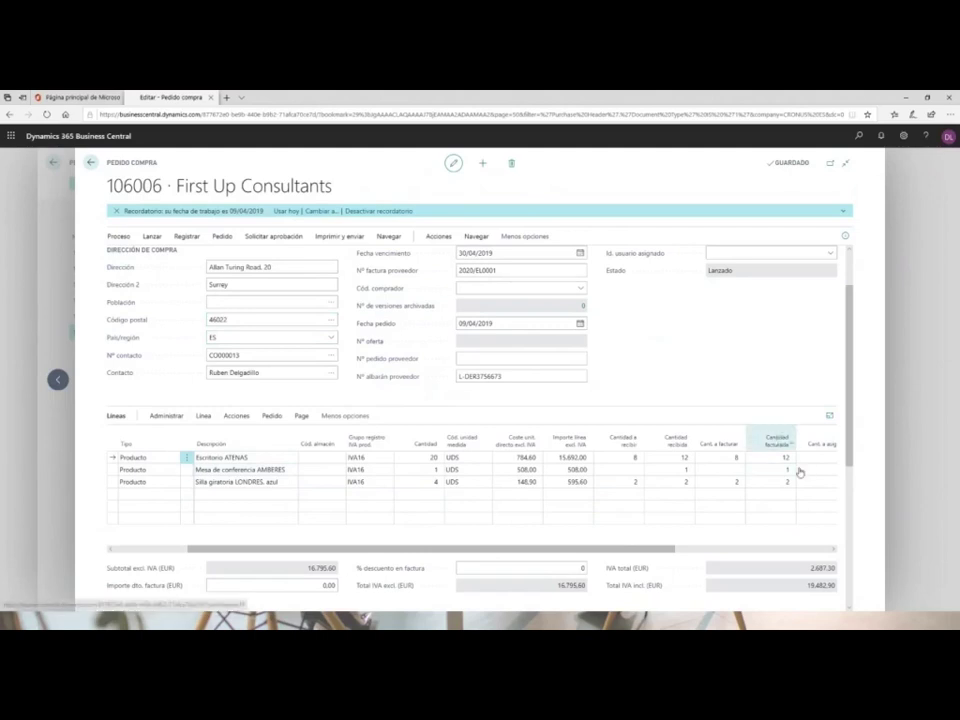
pyautogui.moveTo(851, 443); pyautogui.dragTo(850, 384)
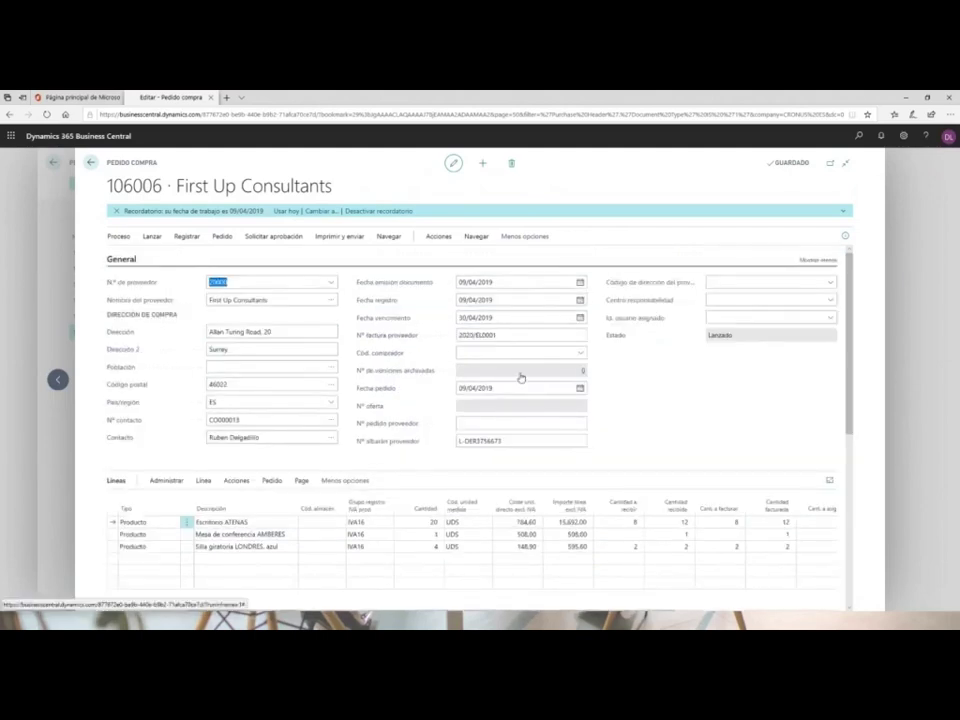
# Try to post the order's remaining quantities as Recibir y facturar, and close the error messages page.
pyautogui.click(189, 241)
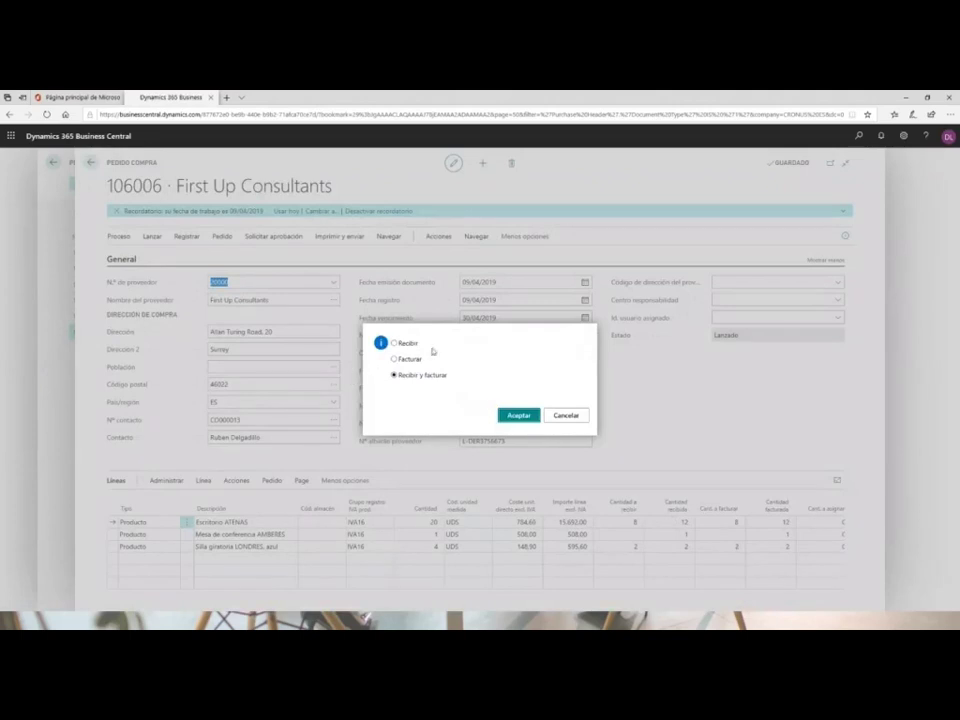
pyautogui.click(522, 416)
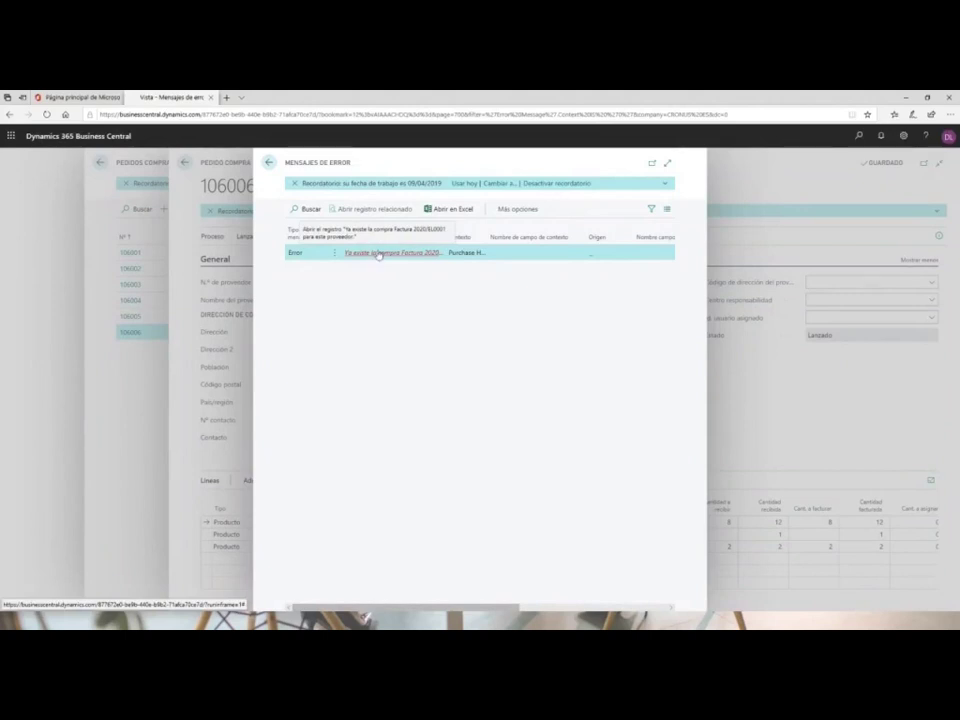
pyautogui.click(269, 164)
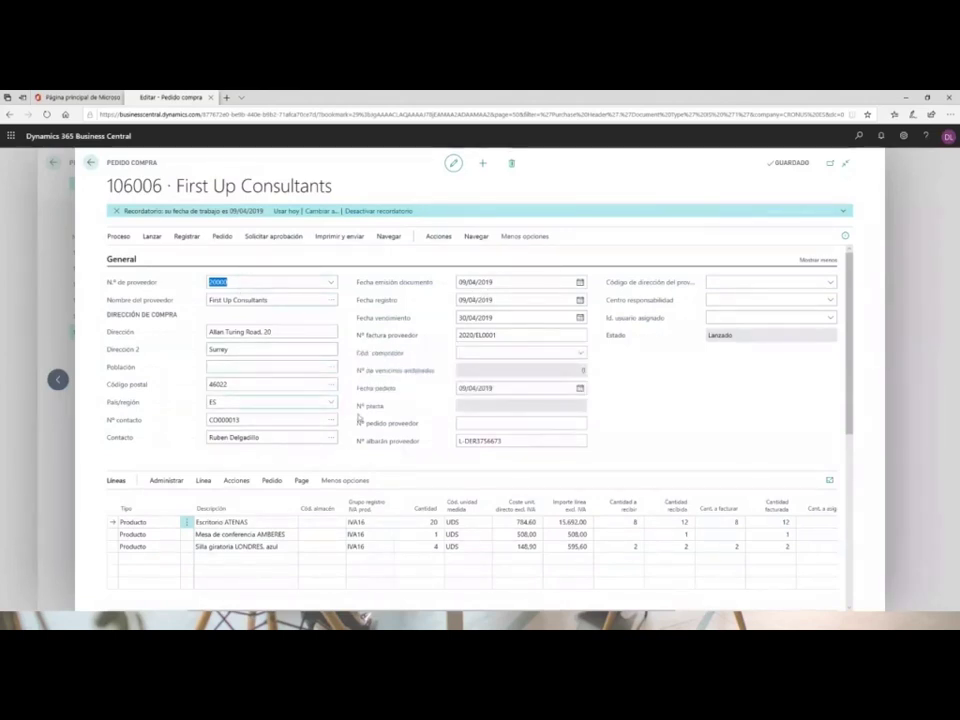
# Set the order's Nº albarán proveedor to L-DER376465 and its Nº factura proveedor to 2020/EL0010.
pyautogui.click(529, 440)
pyautogui.moveTo(502, 441); pyautogui.dragTo(484, 443)
pyautogui.write('764')
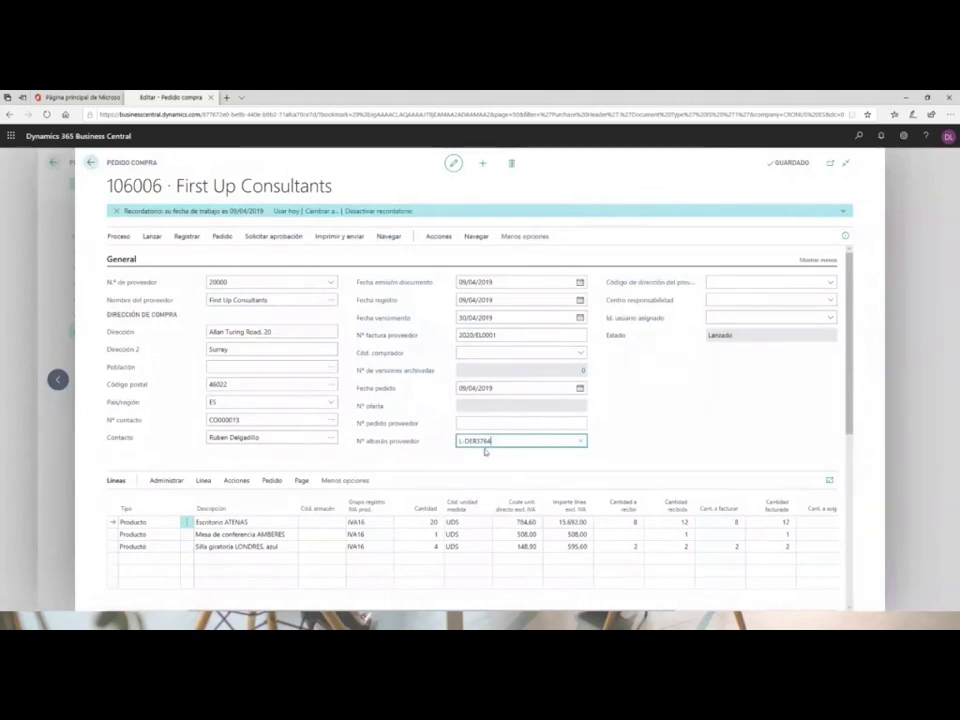
pyautogui.click(503, 335)
pyautogui.moveTo(503, 335); pyautogui.dragTo(489, 337)
pyautogui.write('3')
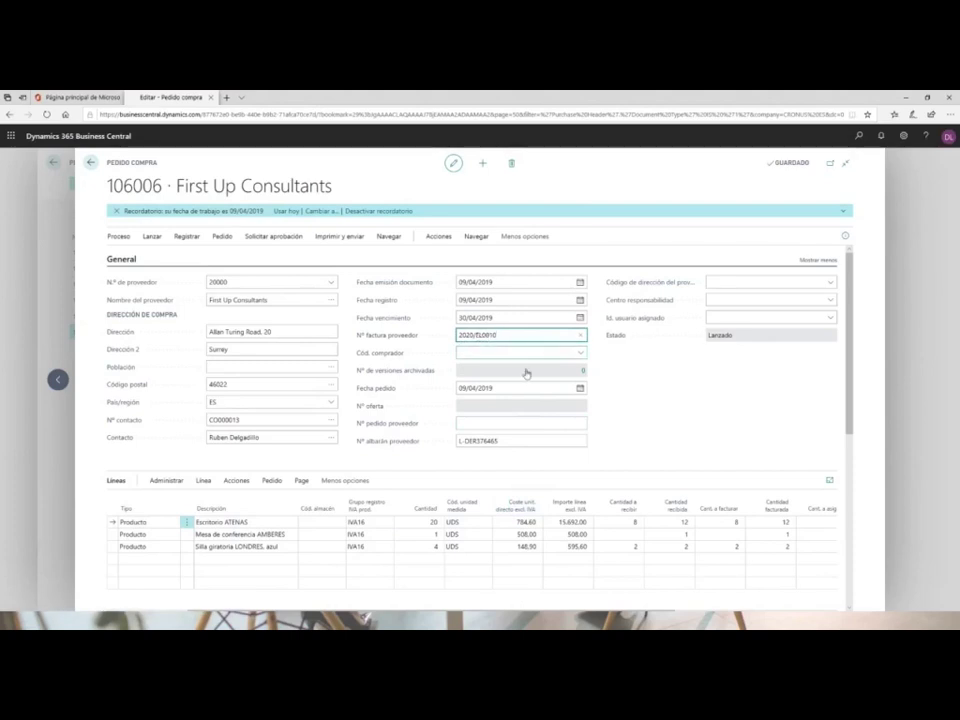
# Post the order as Recibir y facturar without opening the posted invoice, and return to the home page.
pyautogui.click(186, 236)
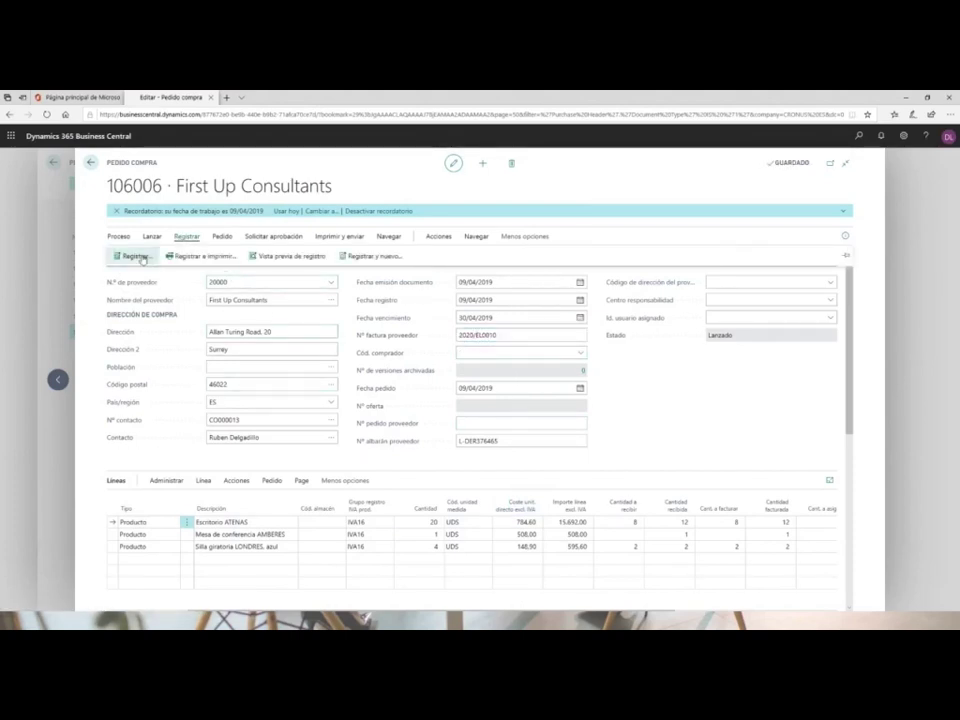
pyautogui.click(142, 258)
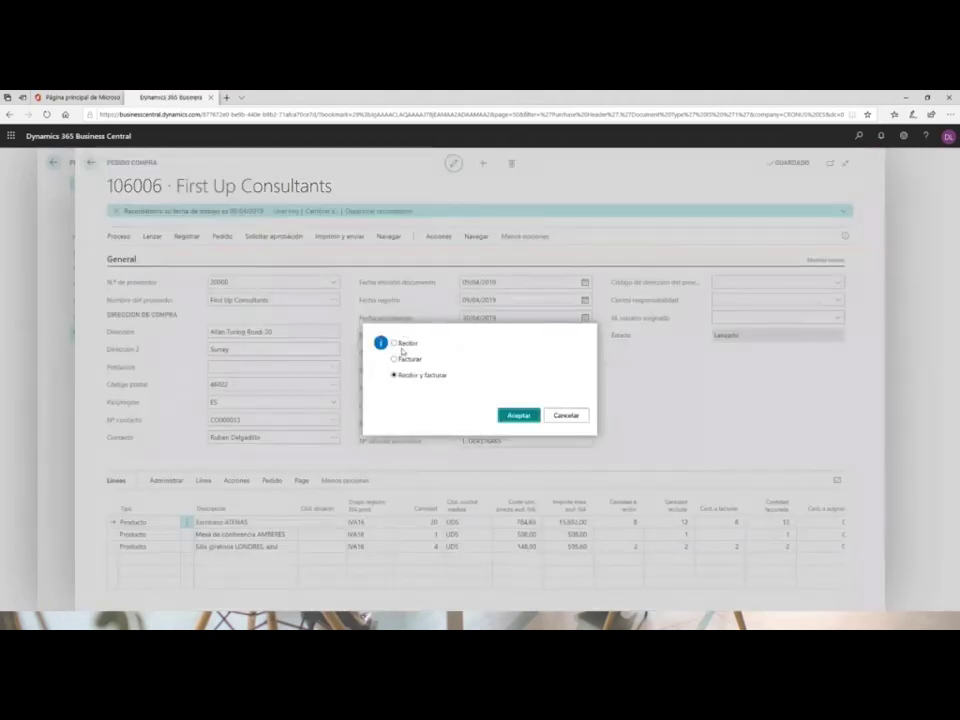
pyautogui.click(519, 416)
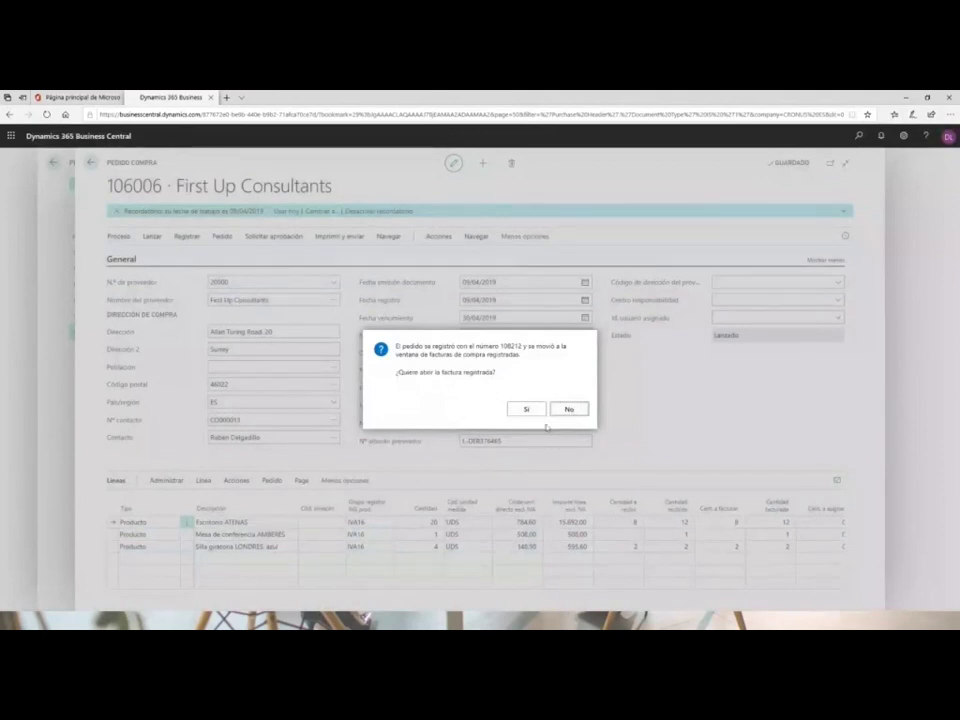
pyautogui.click(562, 410)
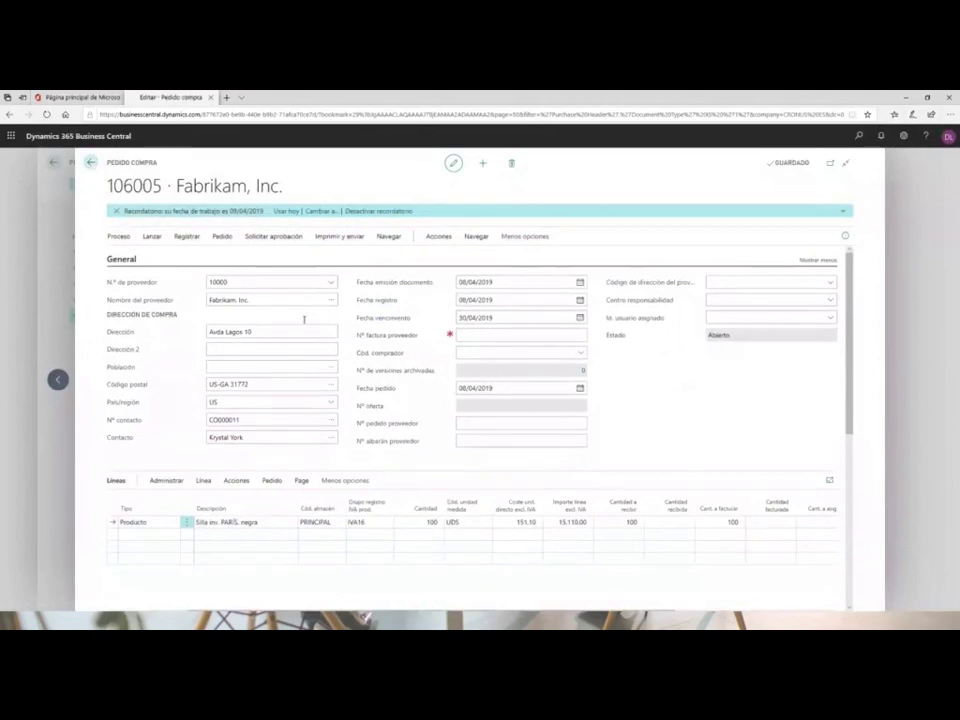
pyautogui.press('Escape')
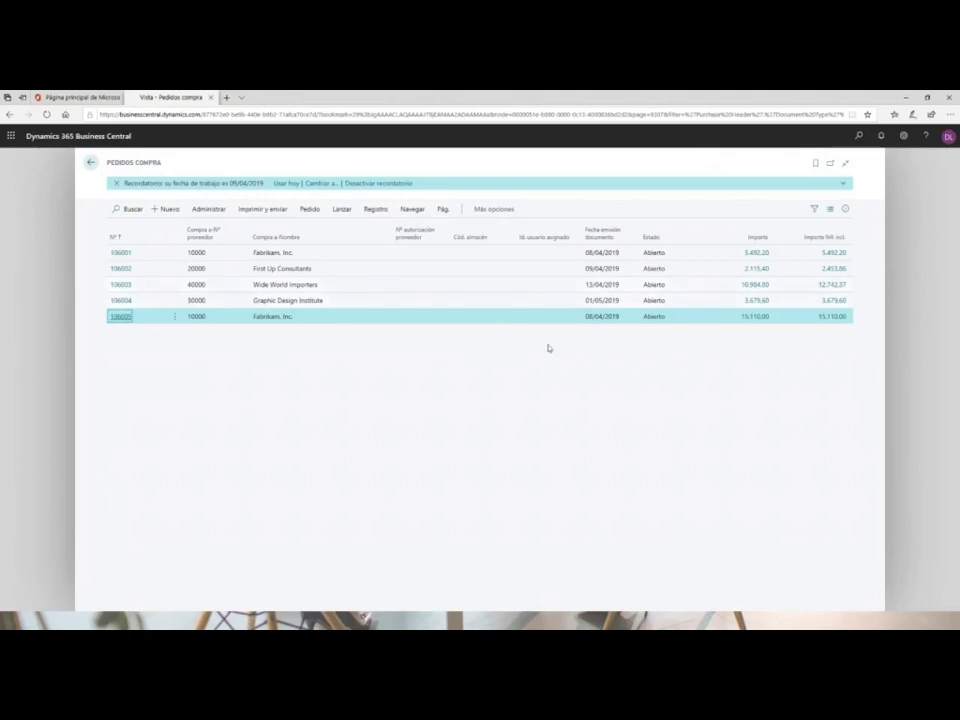
pyautogui.click(91, 165)
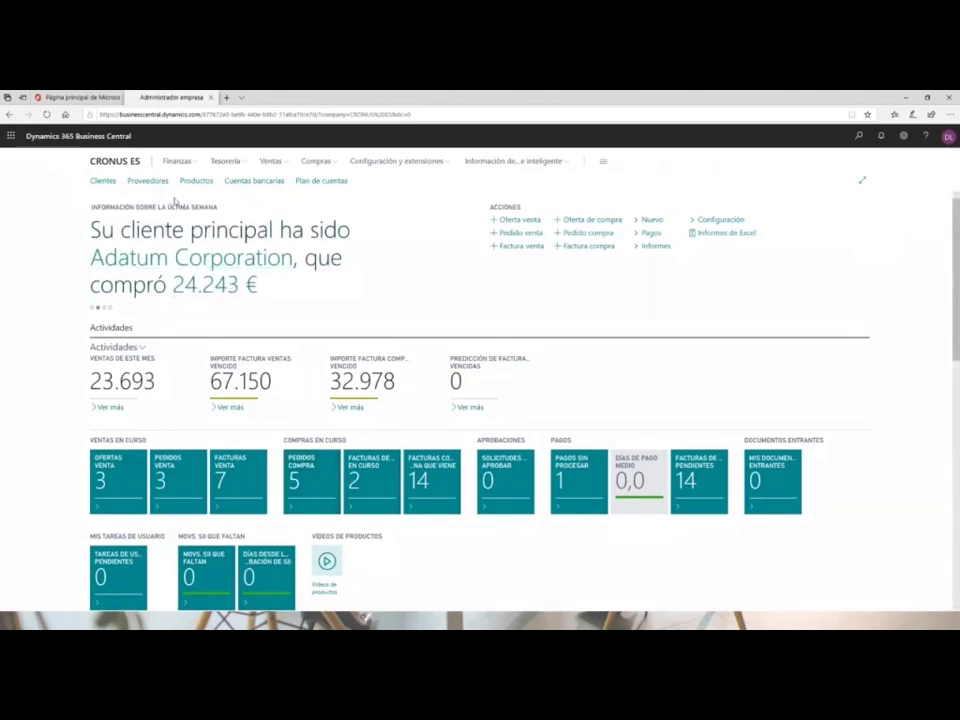
# Open the ledger entries behind First Up Consultants' vendor balance and open the newest invoice with all its options shown.
pyautogui.click(145, 181)
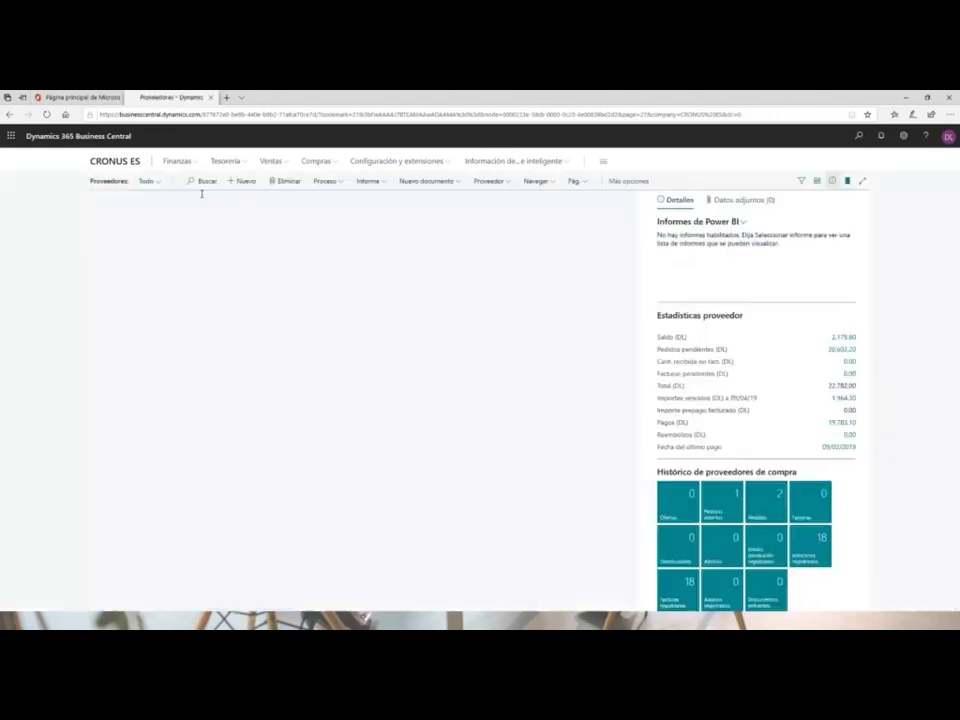
pyautogui.click(331, 233)
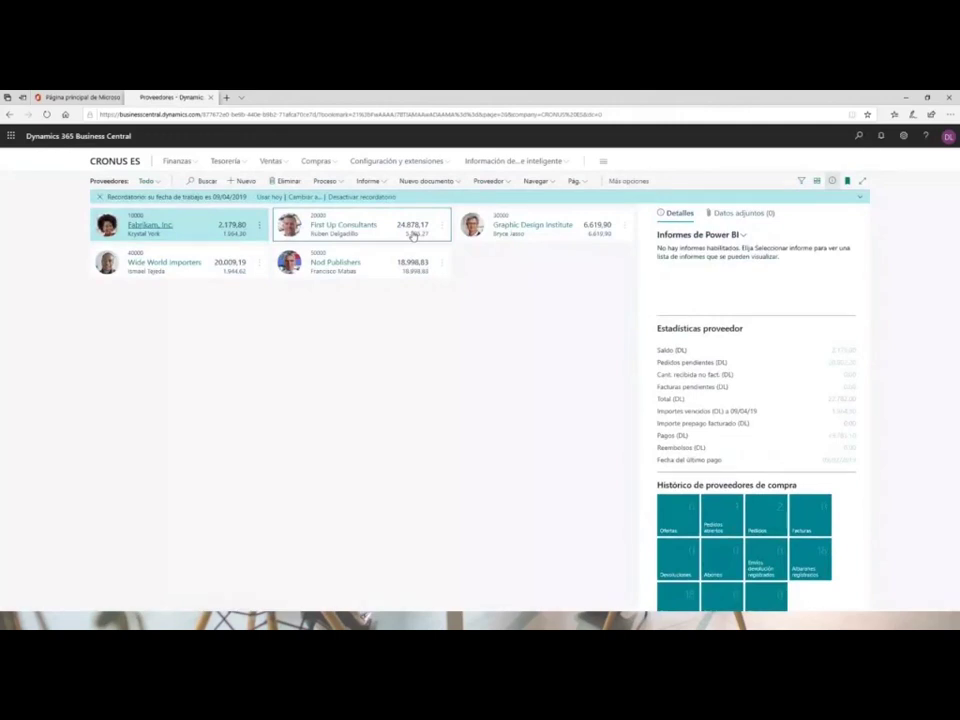
pyautogui.click(412, 235)
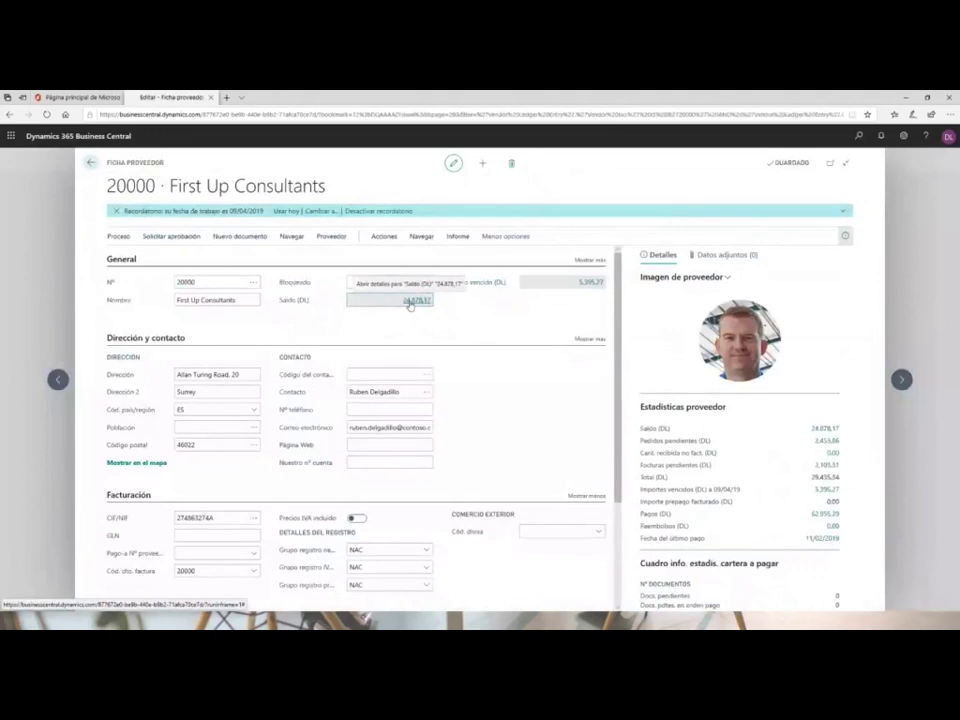
pyautogui.click(410, 302)
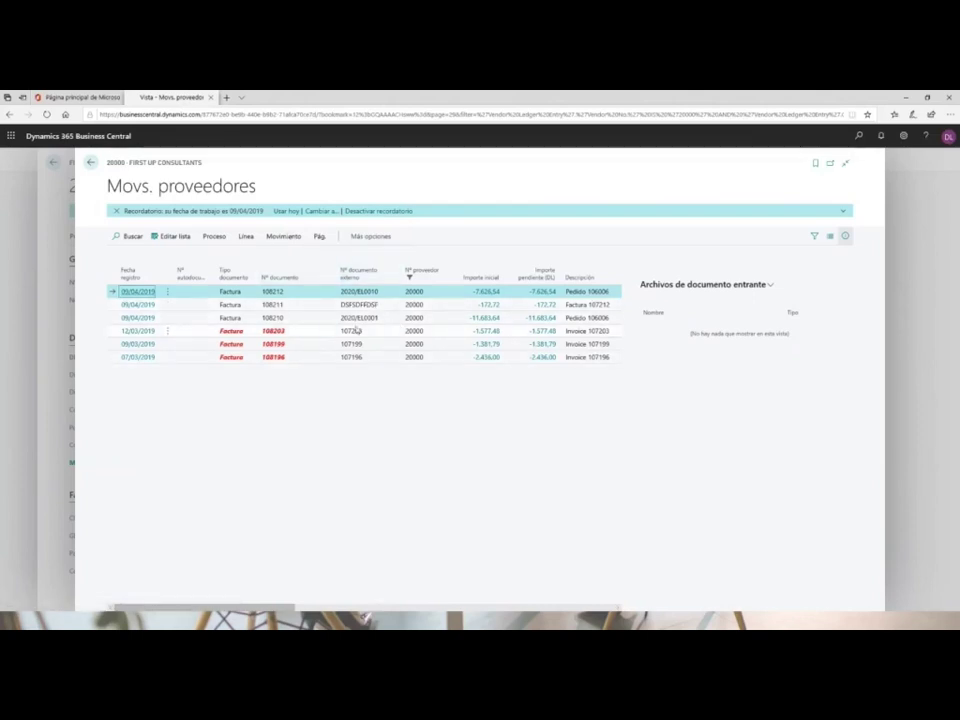
pyautogui.click(137, 293)
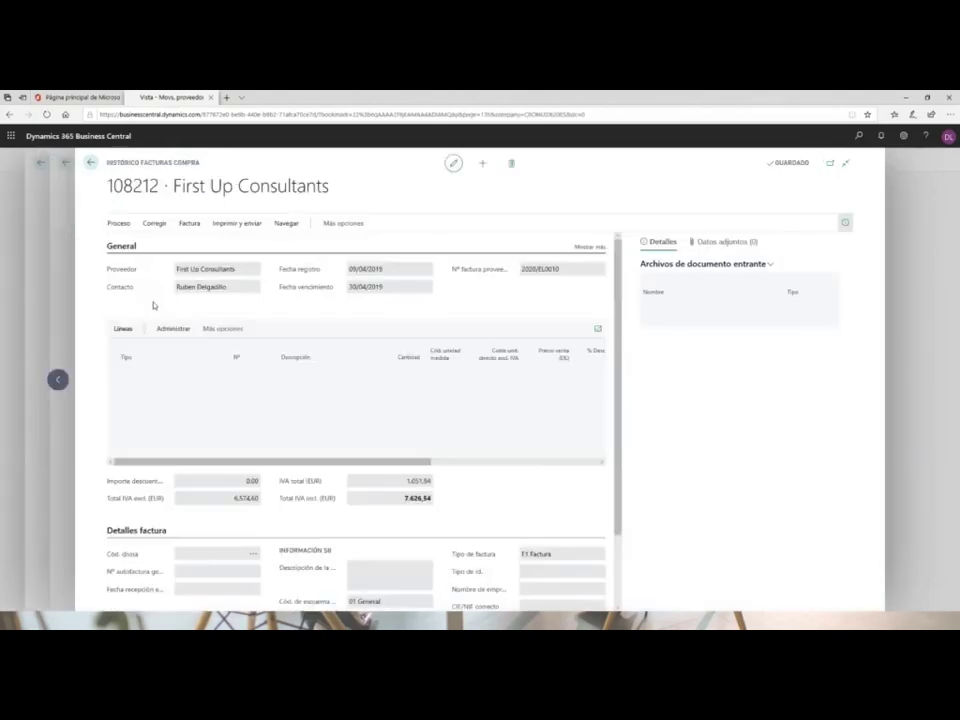
pyautogui.click(340, 238)
pyautogui.click(292, 240)
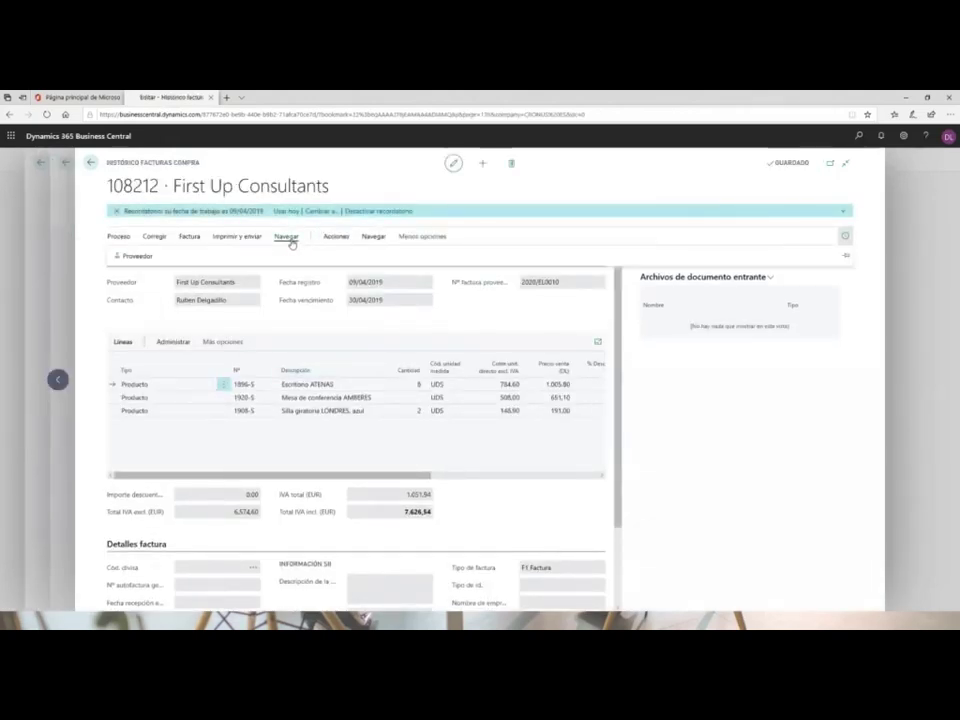
pyautogui.click(370, 238)
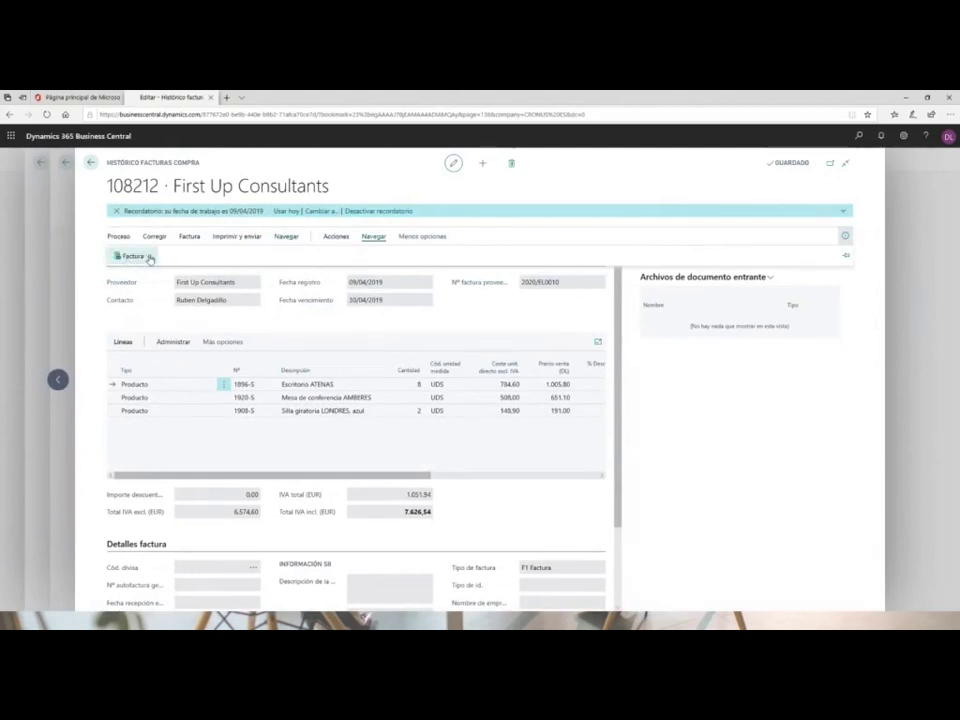
pyautogui.click(338, 239)
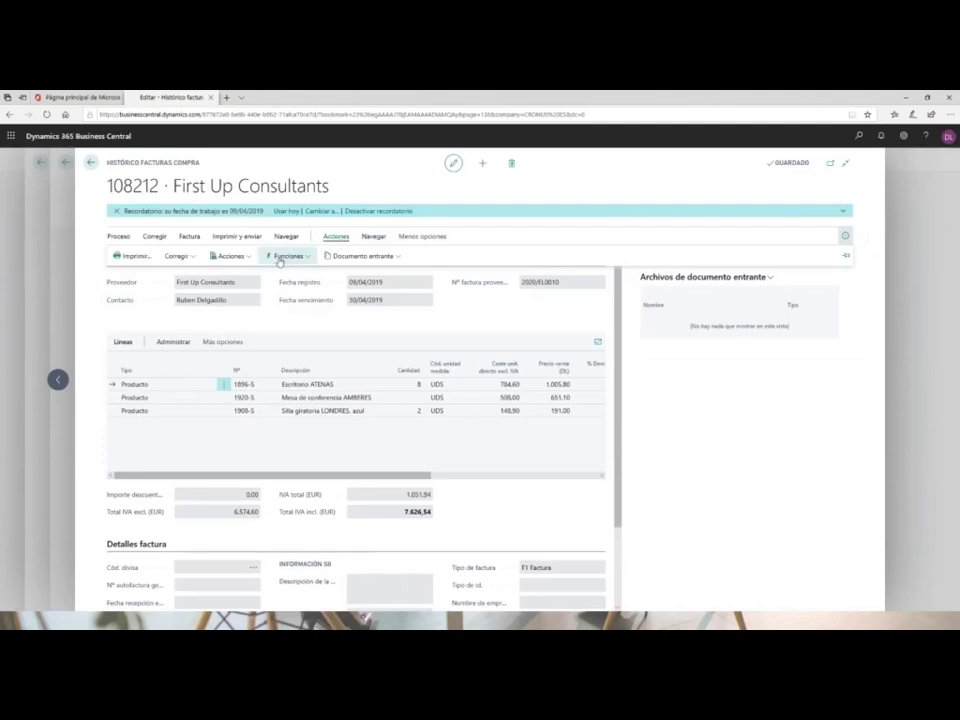
pyautogui.click(292, 239)
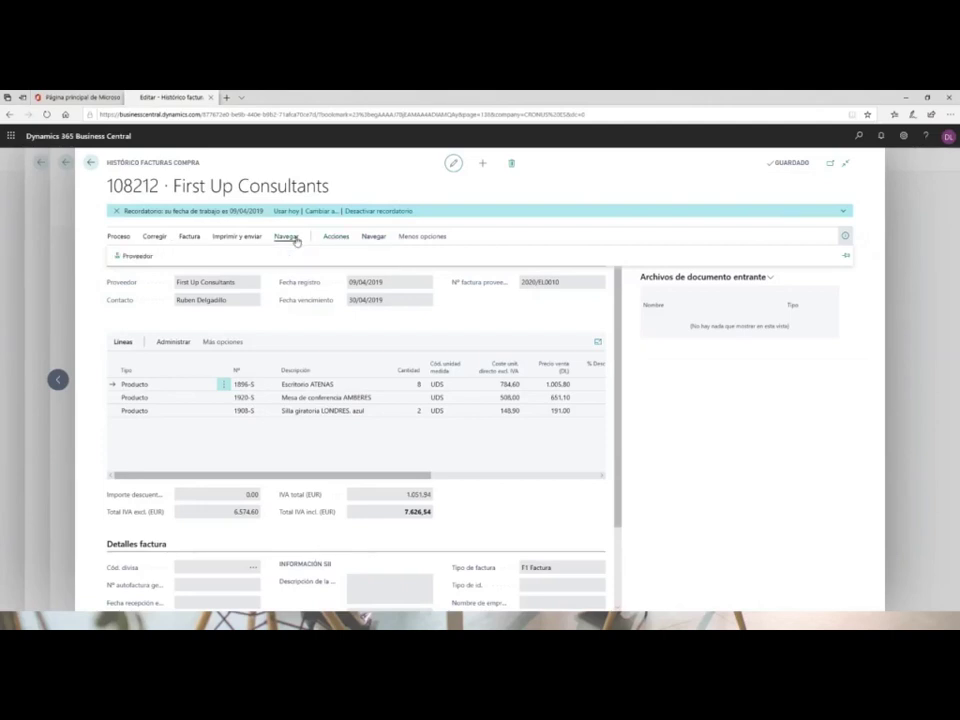
pyautogui.click(376, 239)
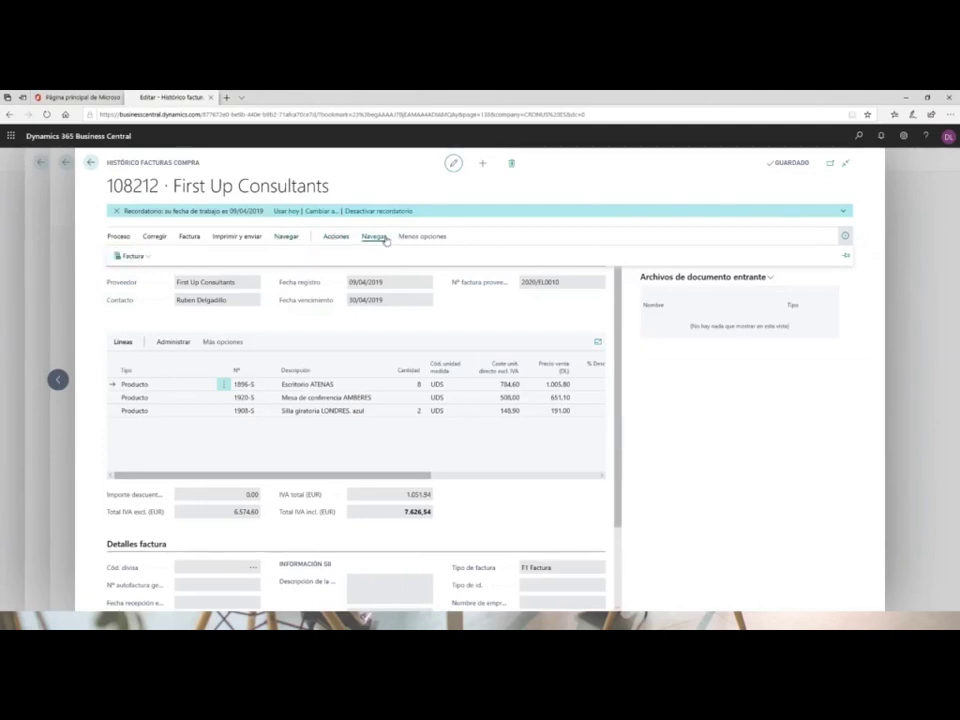
pyautogui.click(386, 240)
pyautogui.click(376, 239)
pyautogui.click(132, 256)
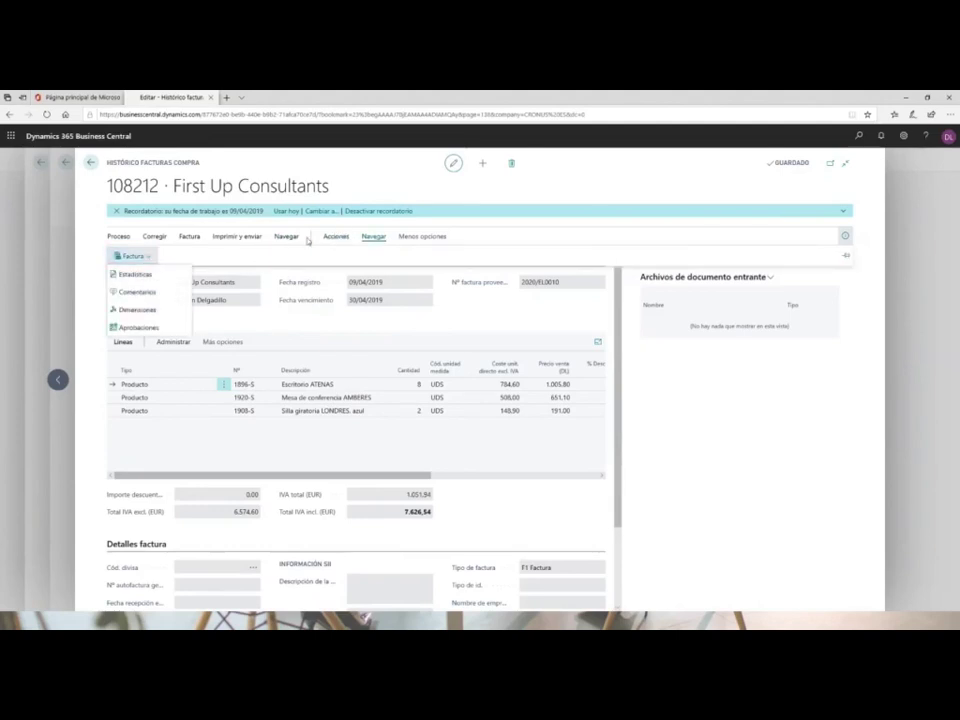
pyautogui.click(286, 240)
pyautogui.click(149, 258)
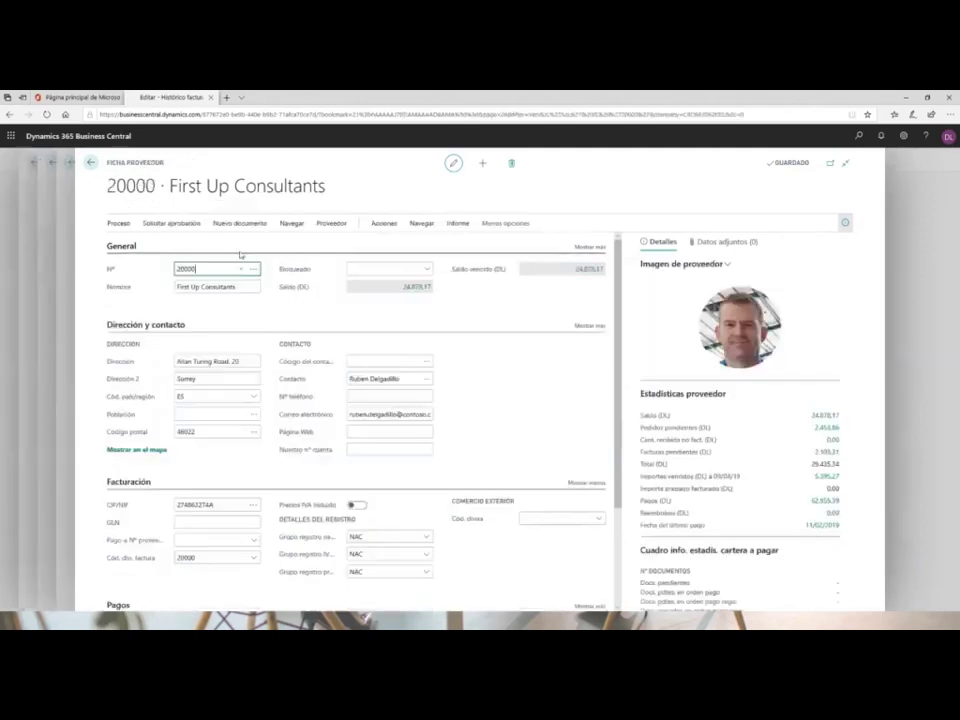
pyautogui.press('Escape')
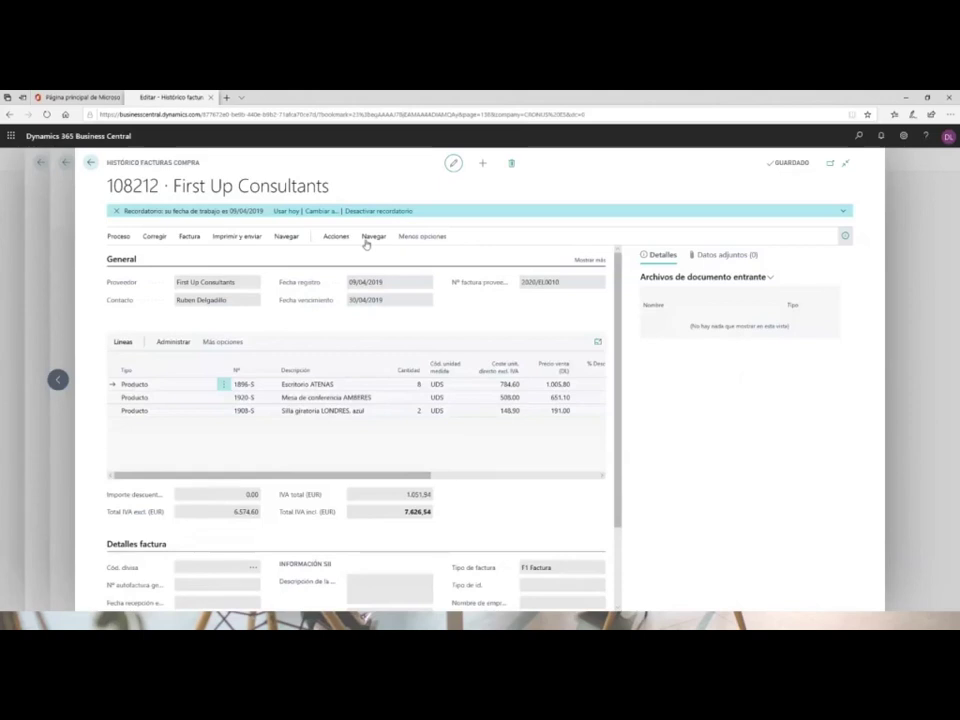
# Find all entries related to the posted invoice with the Navegar function.
pyautogui.click(327, 241)
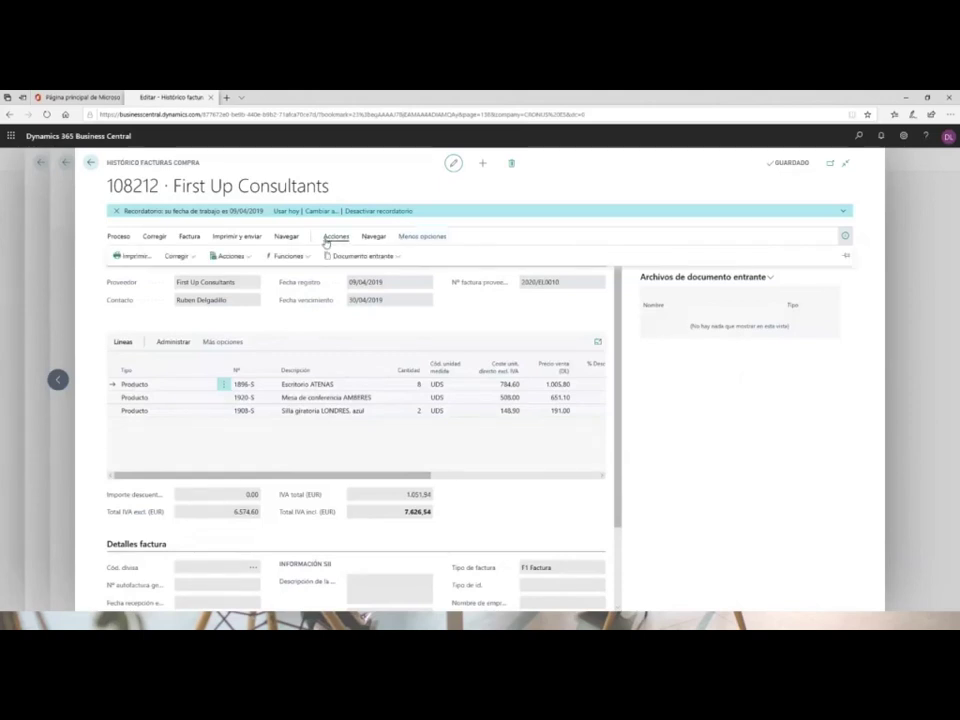
pyautogui.click(247, 258)
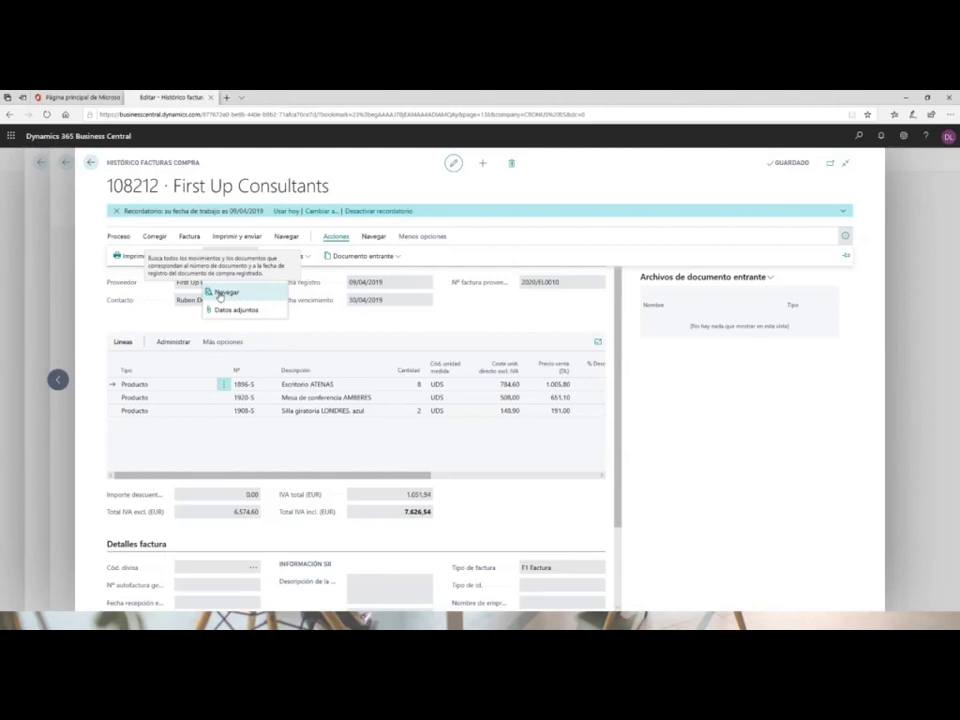
pyautogui.click(220, 295)
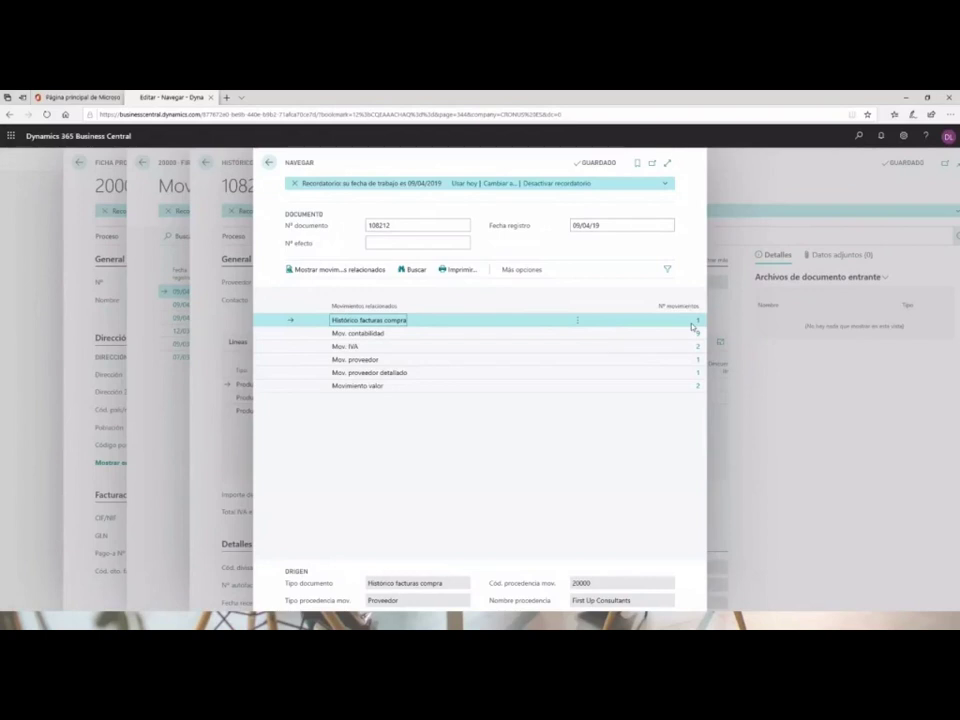
# Open the related Mov. contabilidad entries and examine their accounts and their debit and credit amounts.
pyautogui.click(566, 335)
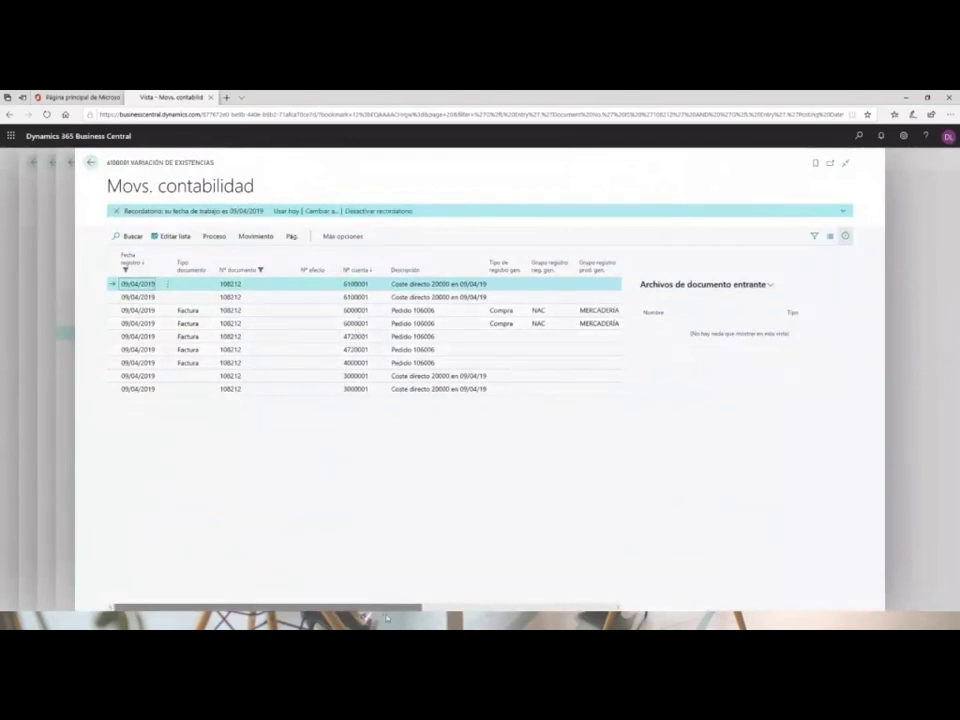
pyautogui.moveTo(401, 608); pyautogui.dragTo(535, 614)
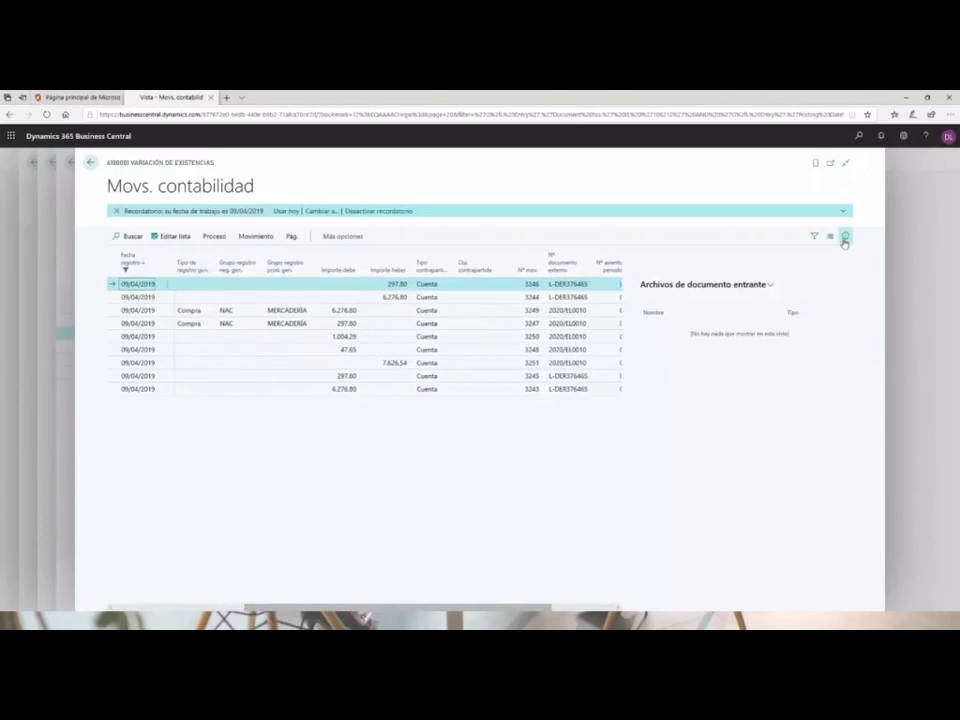
pyautogui.hotkey('ctrl', 'a')
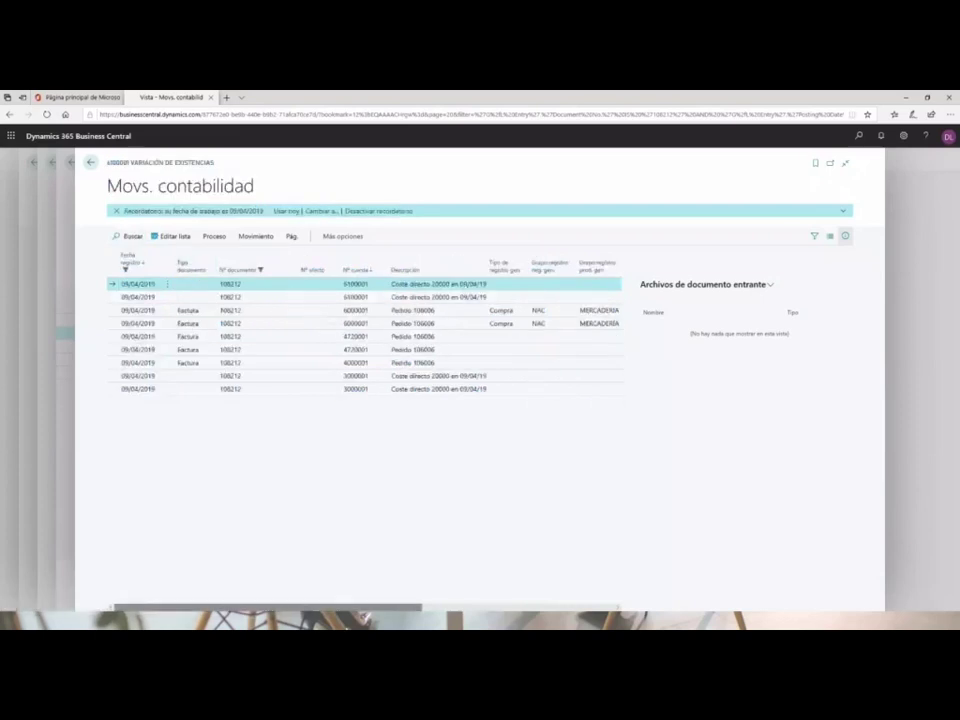
pyautogui.moveTo(364, 618); pyautogui.dragTo(406, 616)
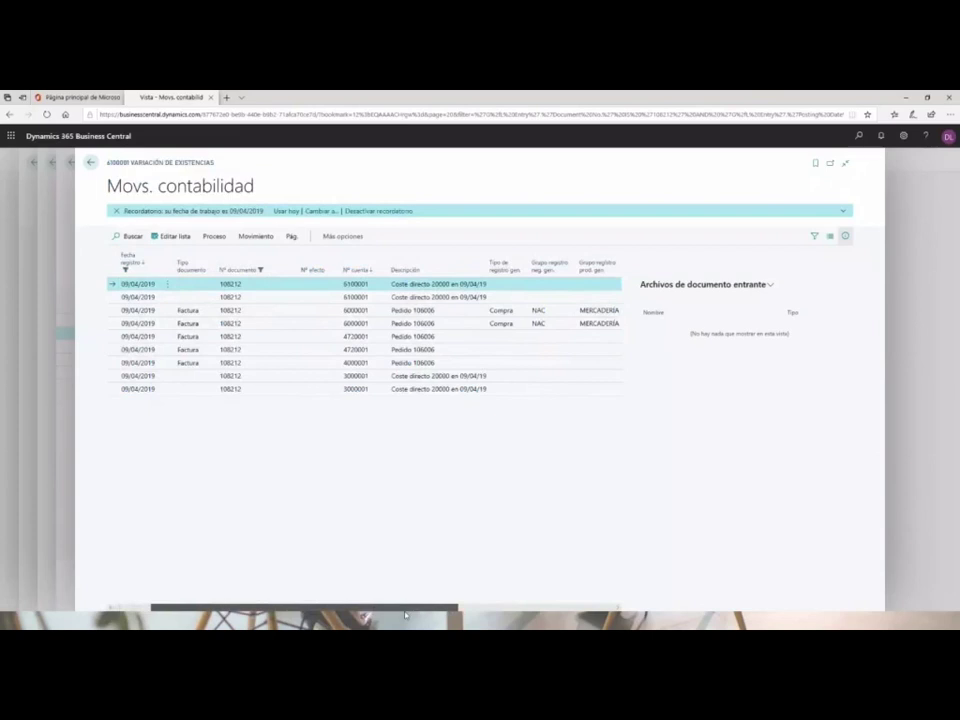
pyautogui.moveTo(406, 616); pyautogui.dragTo(505, 613)
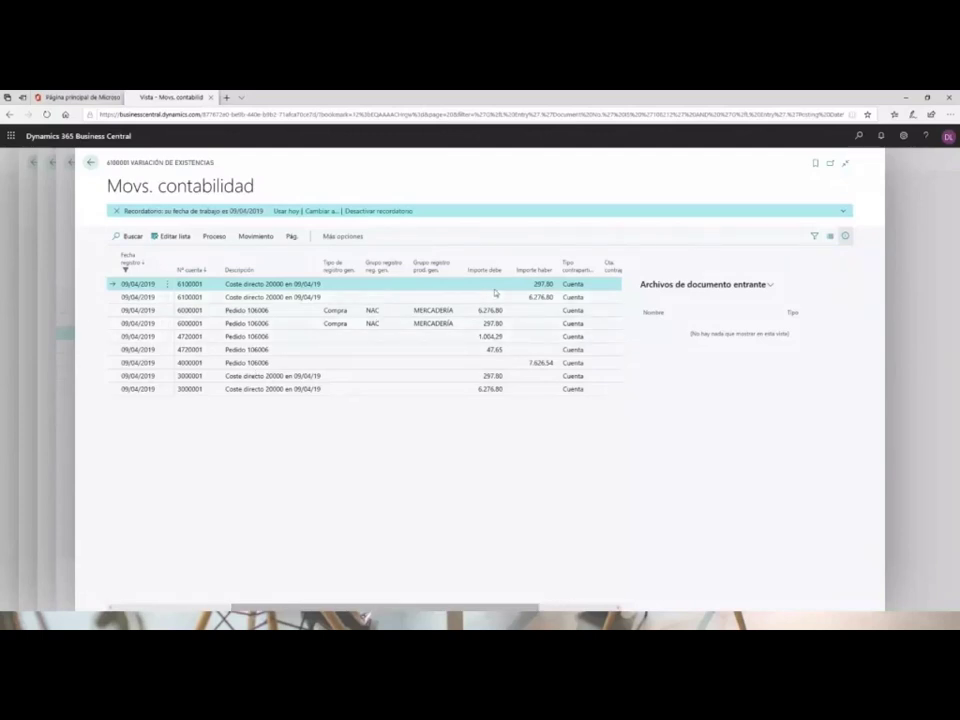
# Personalize the Movs. contabilidad page by adding the Dpto Código field before Descripción.
pyautogui.click(908, 138)
pyautogui.click(846, 165)
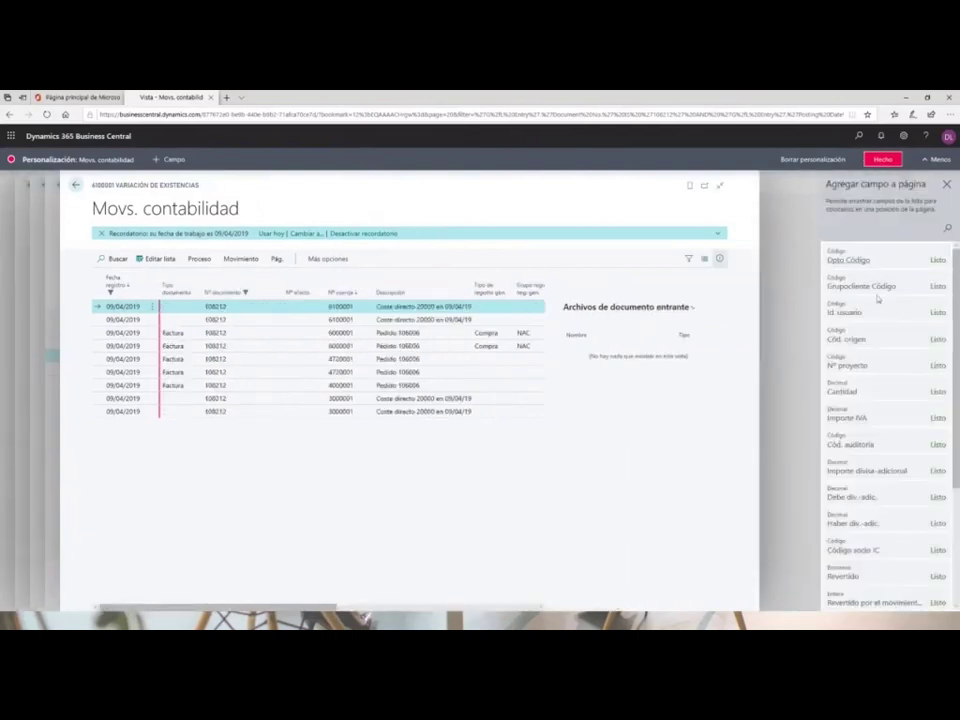
pyautogui.moveTo(835, 262); pyautogui.dragTo(398, 298)
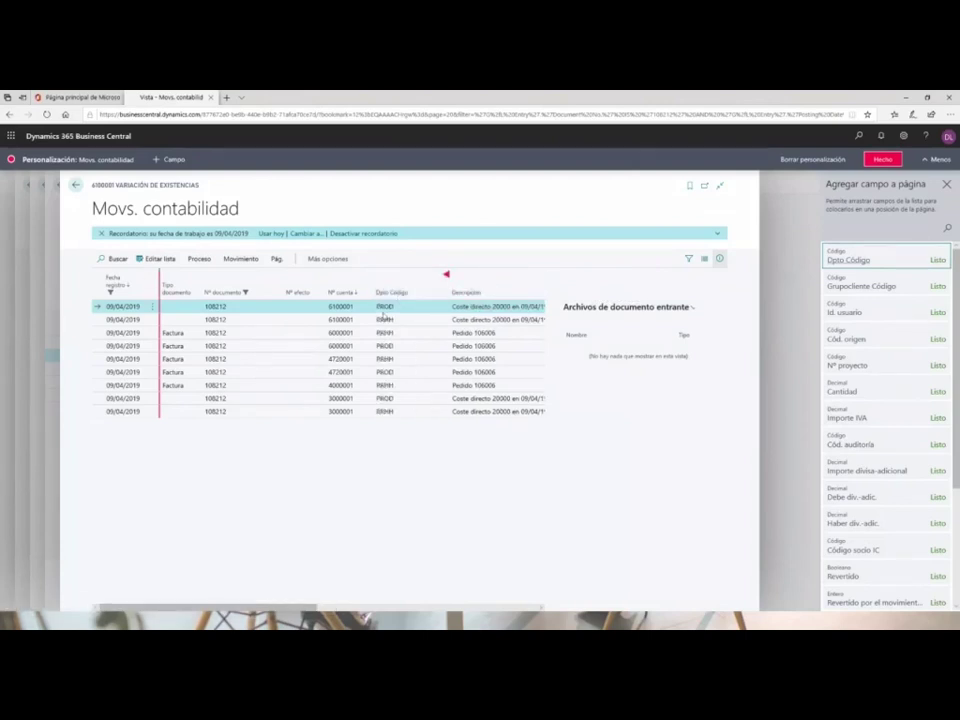
pyautogui.click(882, 160)
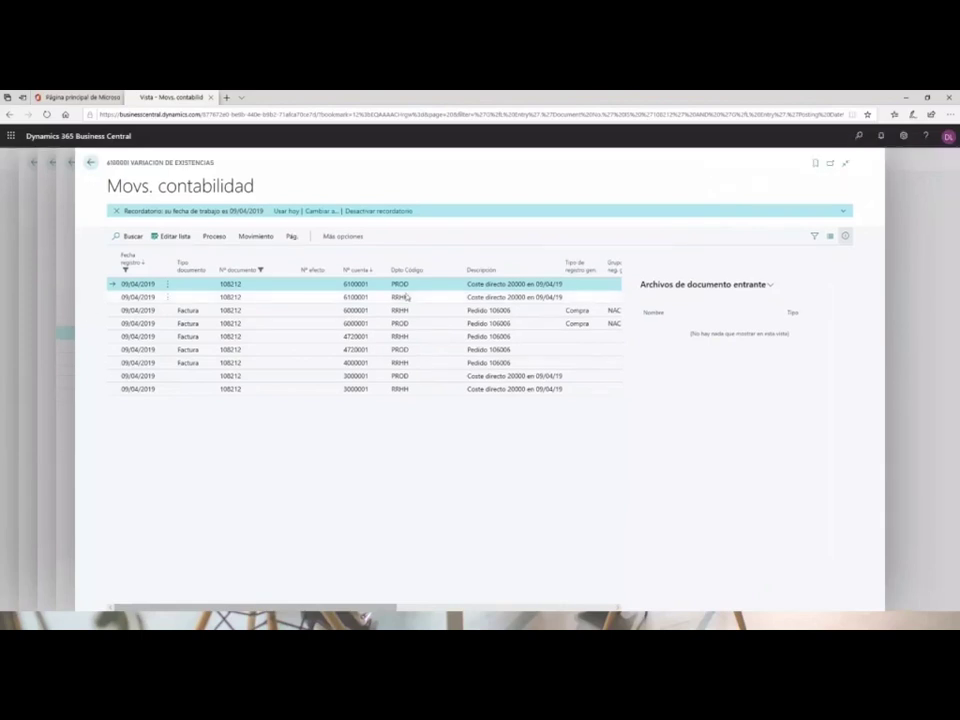
# Review the department codes on the 6100001 and 6000001 account entries, and return to the related entries overview.
pyautogui.moveTo(113, 283); pyautogui.dragTo(357, 287)
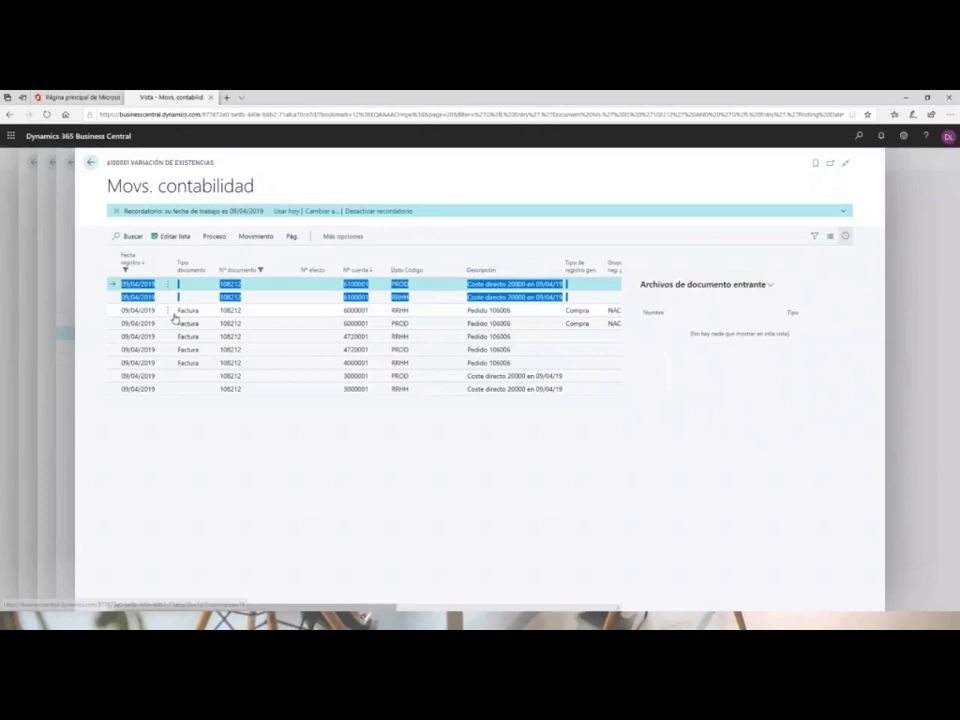
pyautogui.click(118, 312)
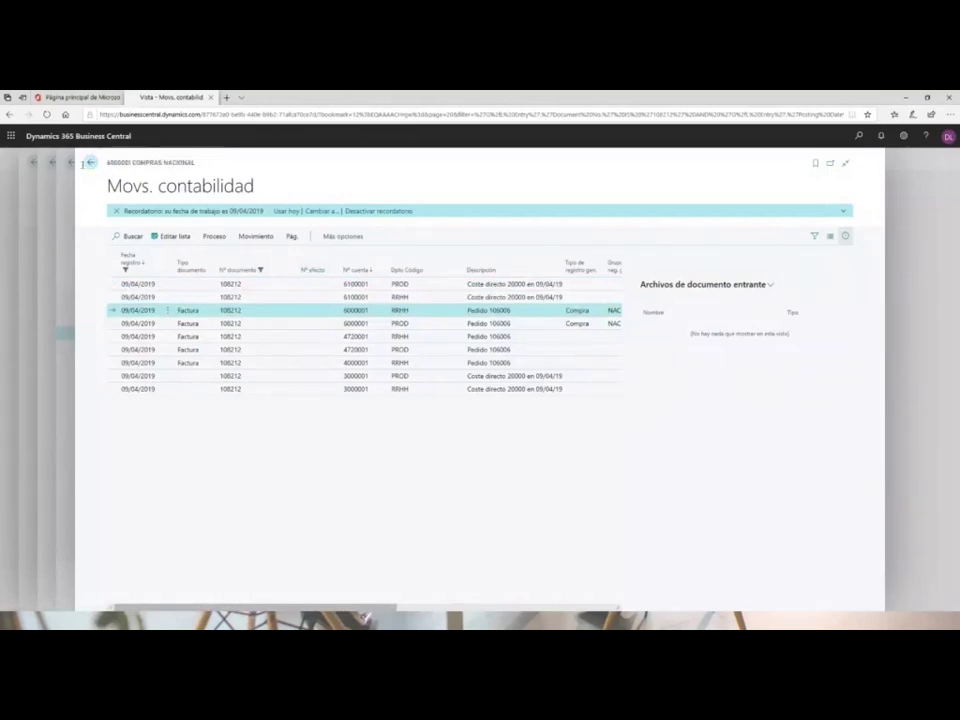
pyautogui.click(90, 163)
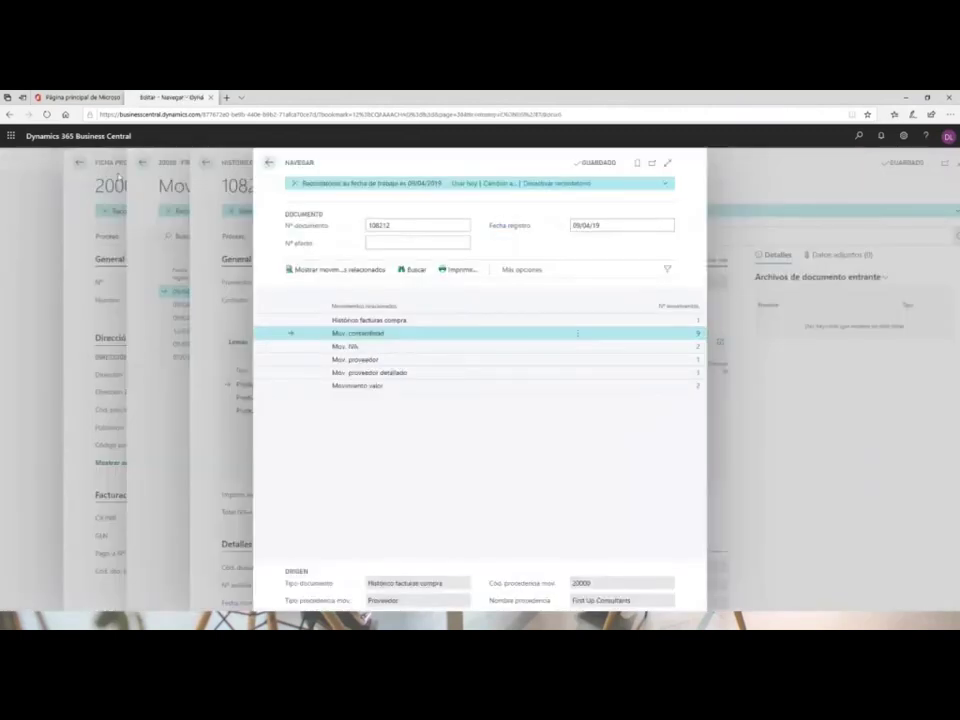
# Close the related entries, posted invoice and vendor pages, then find the Plan de cuentas page and start a search in its list.
pyautogui.click(267, 163)
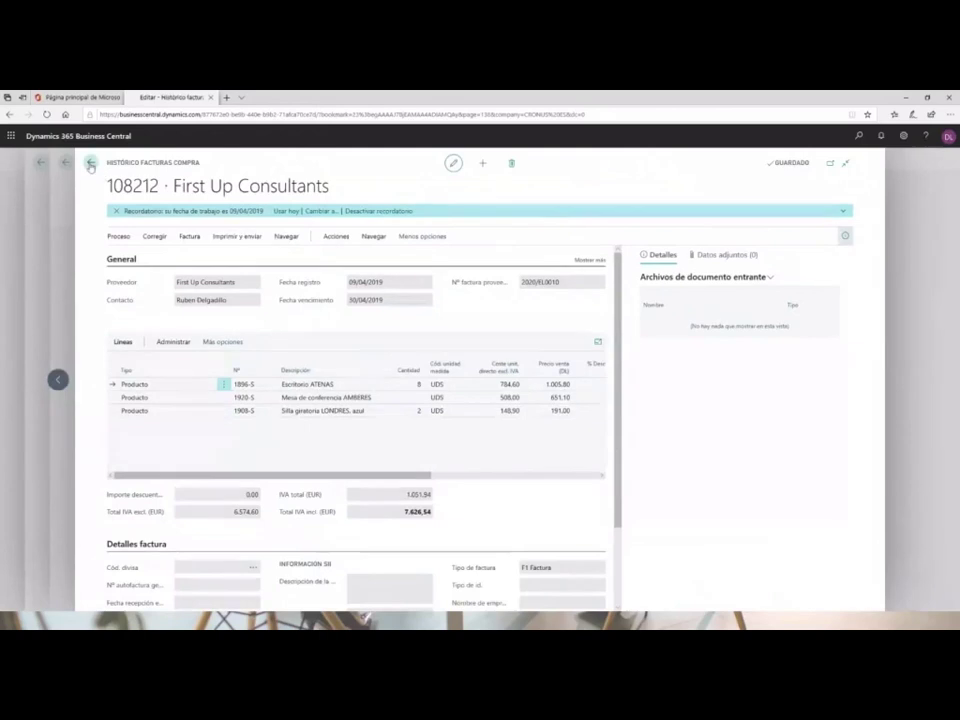
pyautogui.click(91, 162)
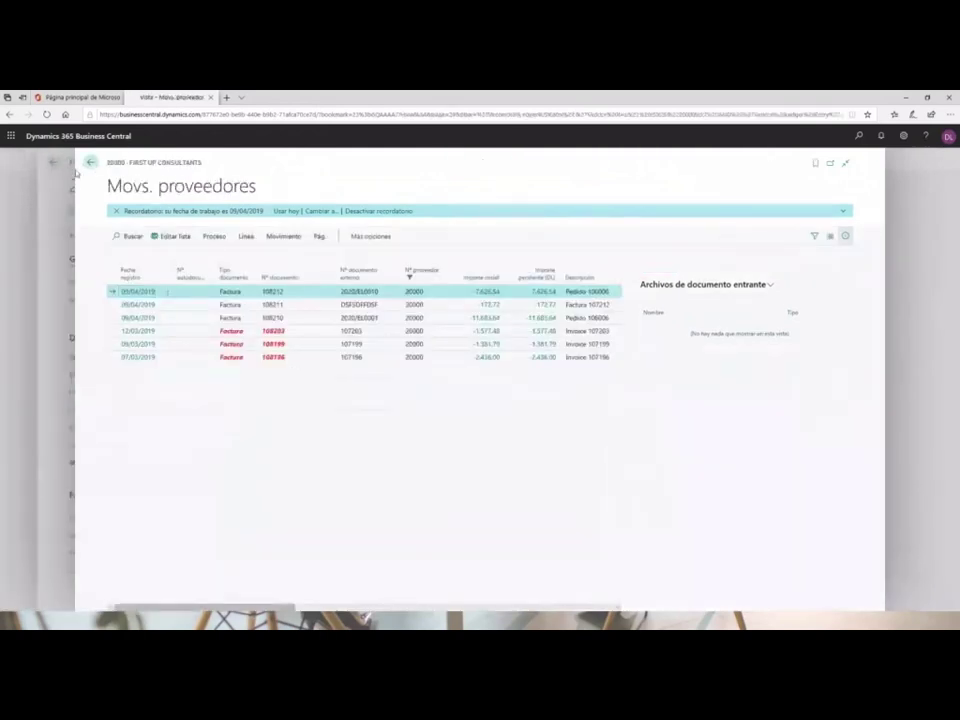
pyautogui.click(92, 160)
pyautogui.click(90, 164)
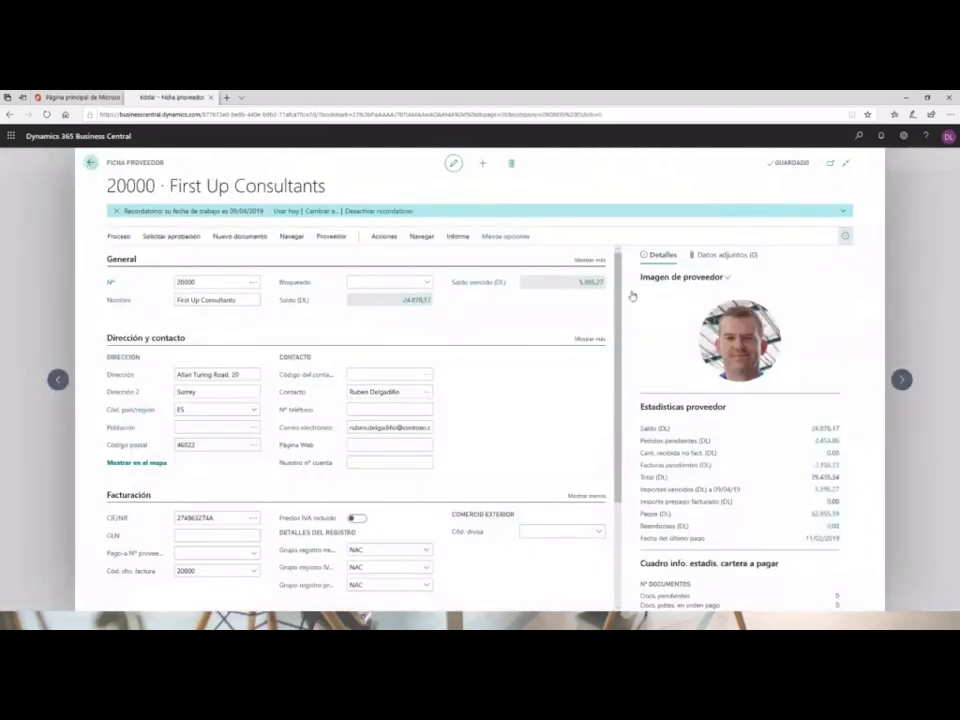
pyautogui.click(858, 135)
pyautogui.write('plan de cu')
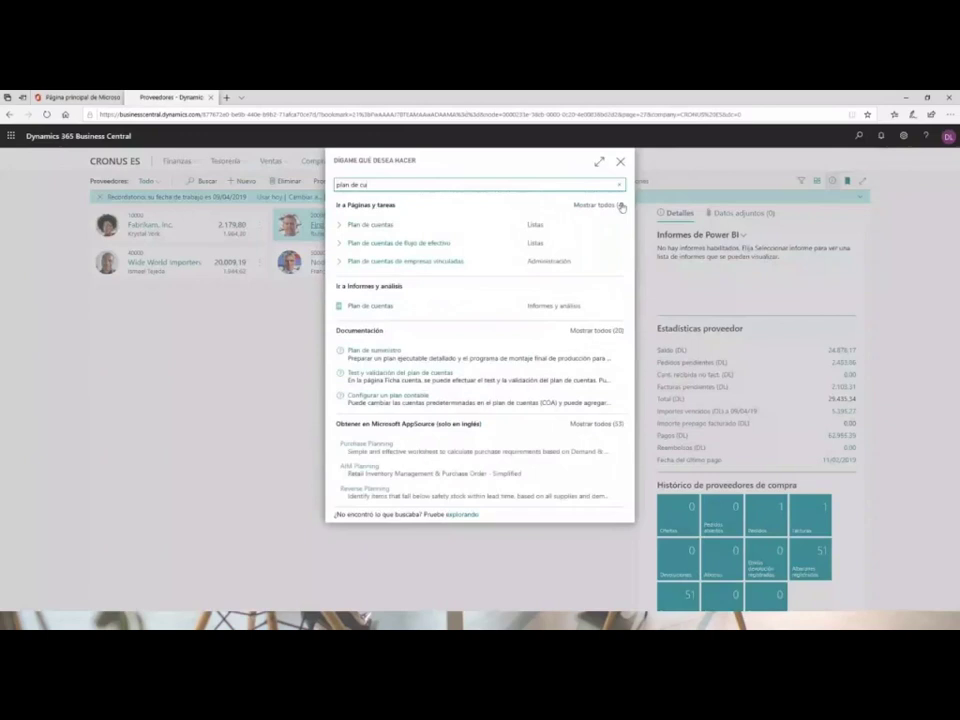
pyautogui.click(349, 236)
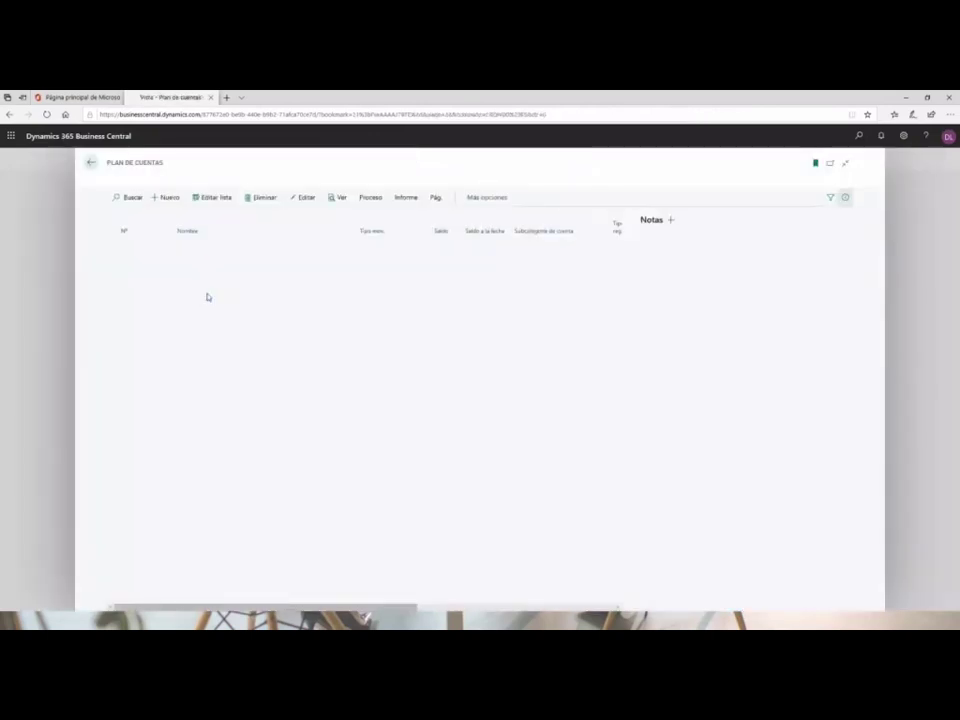
pyautogui.click(127, 198)
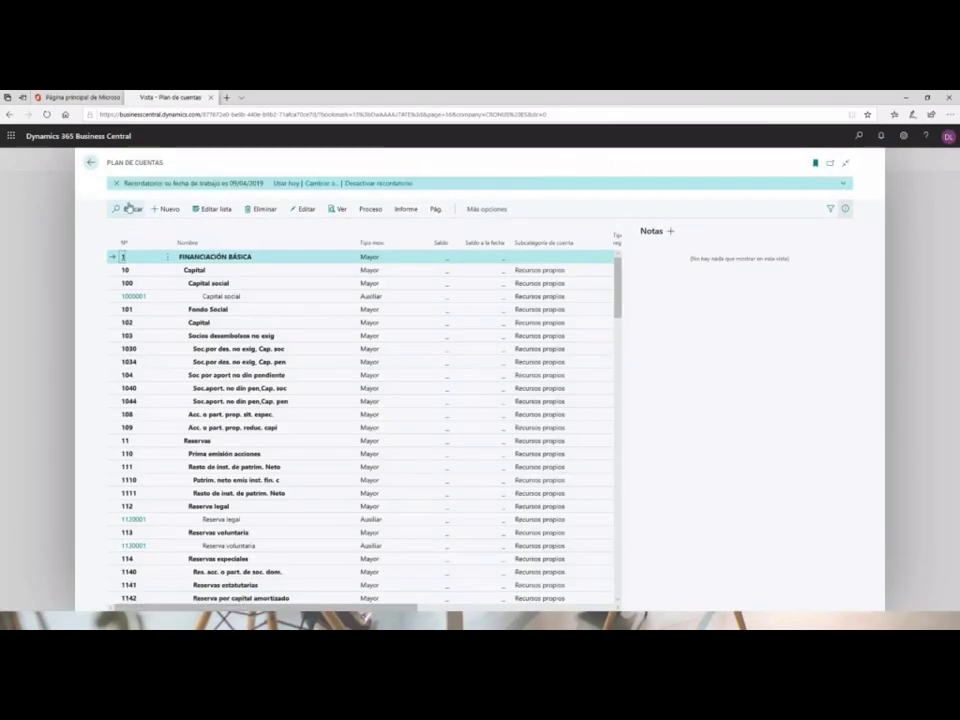
pyautogui.hotkey('ctrl', 'v')
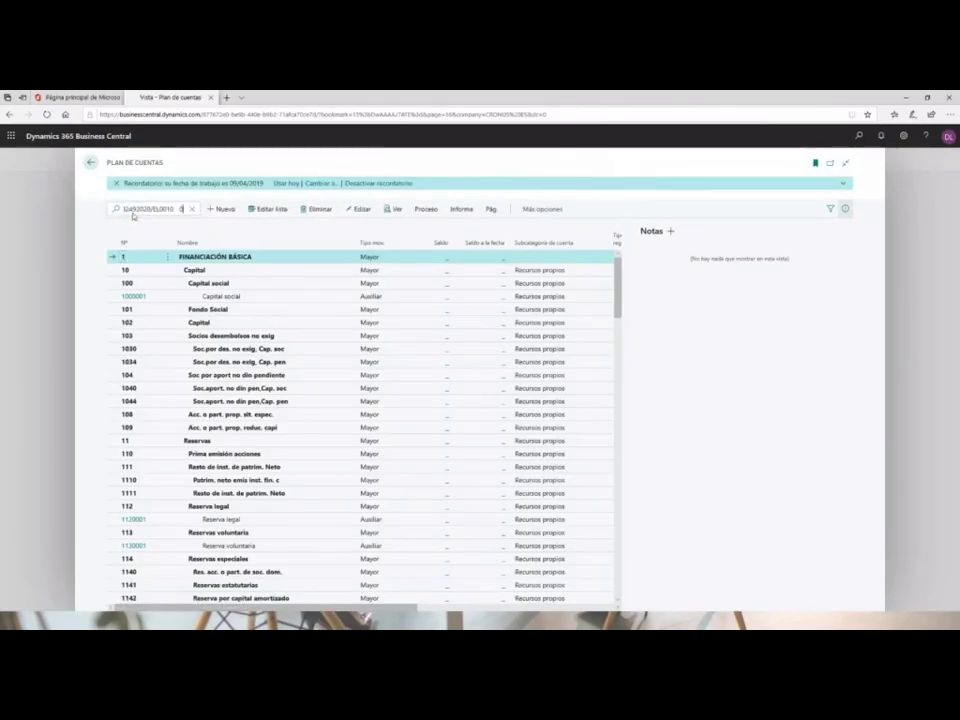
pyautogui.press('BackSpace')
pyautogui.press('BackSpace')
pyautogui.press('BackSpace')
pyautogui.press('BackSpace')
pyautogui.press('BackSpace')
pyautogui.press('BackSpace')
pyautogui.press('BackSpace')
pyautogui.press('BackSpace')
pyautogui.press('BackSpace')
pyautogui.press('BackSpace')
pyautogui.press('BackSpace')
pyautogui.press('BackSpace')
pyautogui.press('BackSpace')
pyautogui.press('BackSpace')
pyautogui.press('BackSpace')
pyautogui.press('BackSpace')
pyautogui.press('BackSpace')
pyautogui.press('BackSpace')
pyautogui.press('BackSpace')
pyautogui.press('BackSpace')
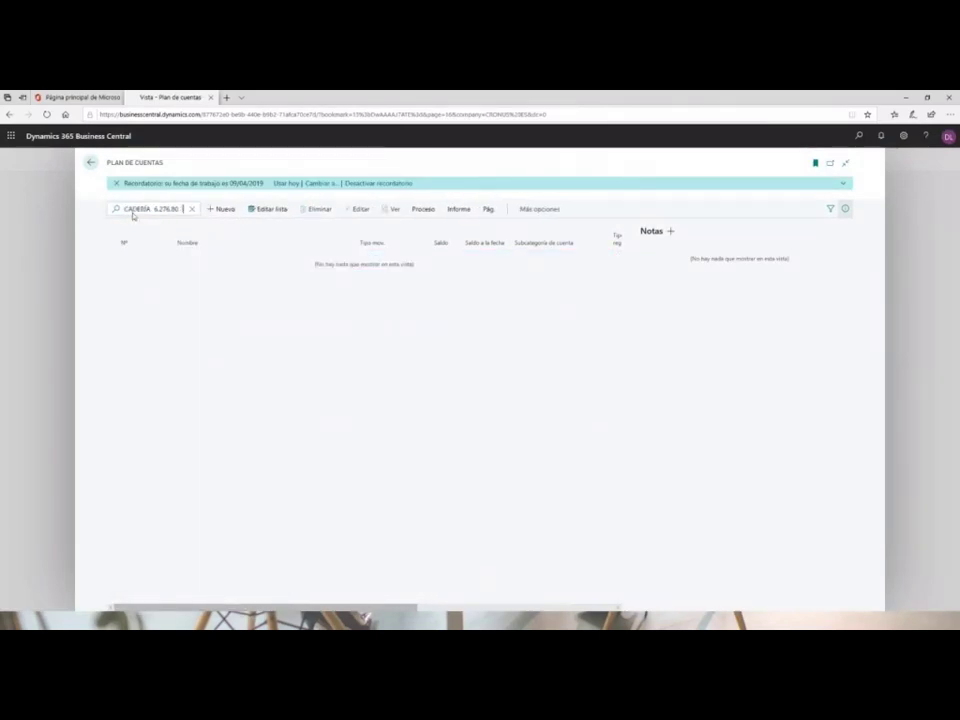
pyautogui.press('BackSpace')
pyautogui.press('BackSpace')
pyautogui.press('BackSpace')
pyautogui.press('BackSpace')
pyautogui.press('BackSpace')
pyautogui.press('BackSpace')
pyautogui.press('BackSpace')
pyautogui.press('BackSpace')
pyautogui.press('BackSpace')
pyautogui.press('BackSpace')
pyautogui.press('BackSpace')
pyautogui.press('BackSpace')
pyautogui.press('BackSpace')
pyautogui.press('BackSpace')
pyautogui.press('BackSpace')
pyautogui.press('BackSpace')
pyautogui.press('BackSpace')
pyautogui.press('BackSpace')
pyautogui.press('BackSpace')
pyautogui.press('BackSpace')
pyautogui.press('BackSpace')
pyautogui.press('BackSpace')
pyautogui.press('BackSpace')
pyautogui.press('BackSpace')
pyautogui.press('BackSpace')
pyautogui.press('BackSpace')
pyautogui.press('BackSpace')
pyautogui.press('BackSpace')
pyautogui.press('BackSpace')
pyautogui.press('BackSpace')
pyautogui.press('BackSpace')
pyautogui.press('BackSpace')
pyautogui.press('BackSpace')
pyautogui.press('BackSpace')
pyautogui.press('BackSpace')
pyautogui.press('BackSpace')
pyautogui.press('BackSpace')
pyautogui.press('BackSpace')
pyautogui.press('BackSpace')
pyautogui.press('BackSpace')
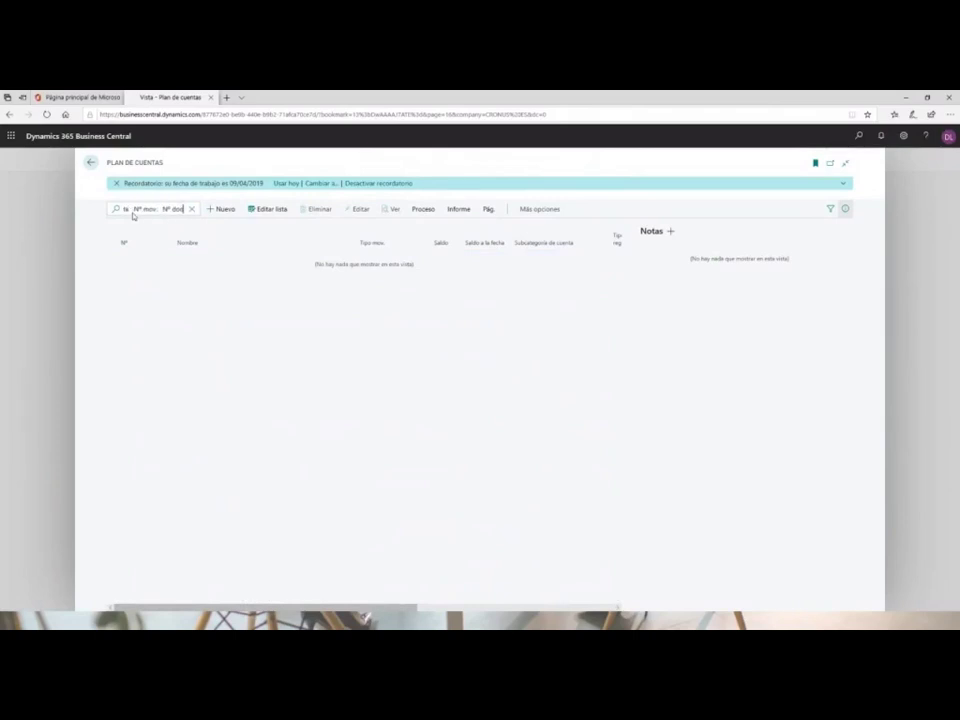
# Clear the search text and filter the Plan de cuentas to accounts matching 6*.
pyautogui.click(193, 209)
pyautogui.write('6*')
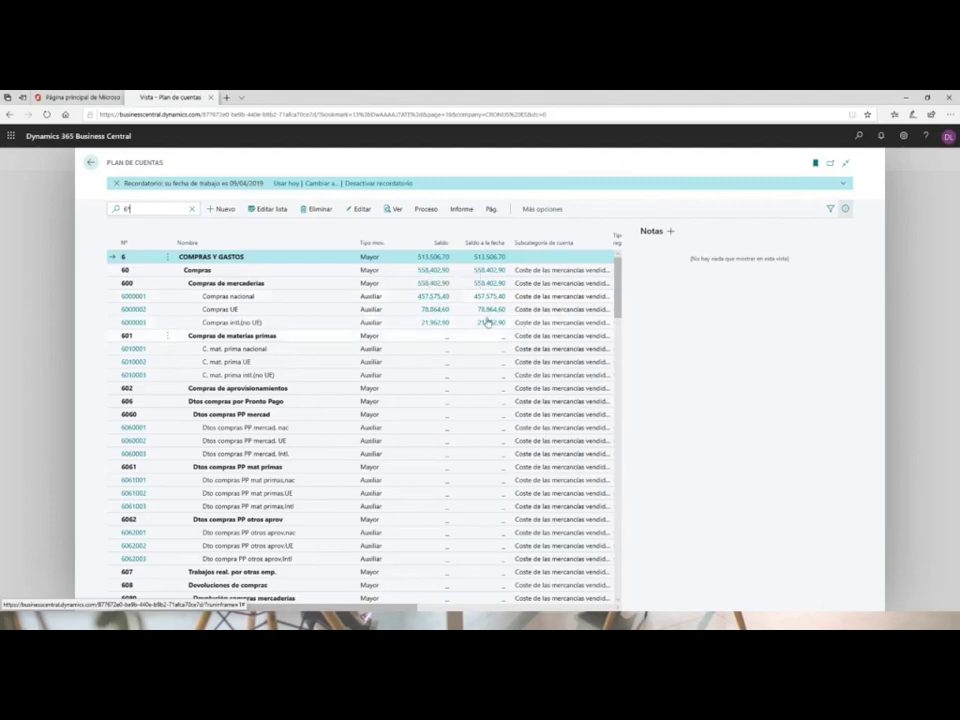
pyautogui.click(492, 210)
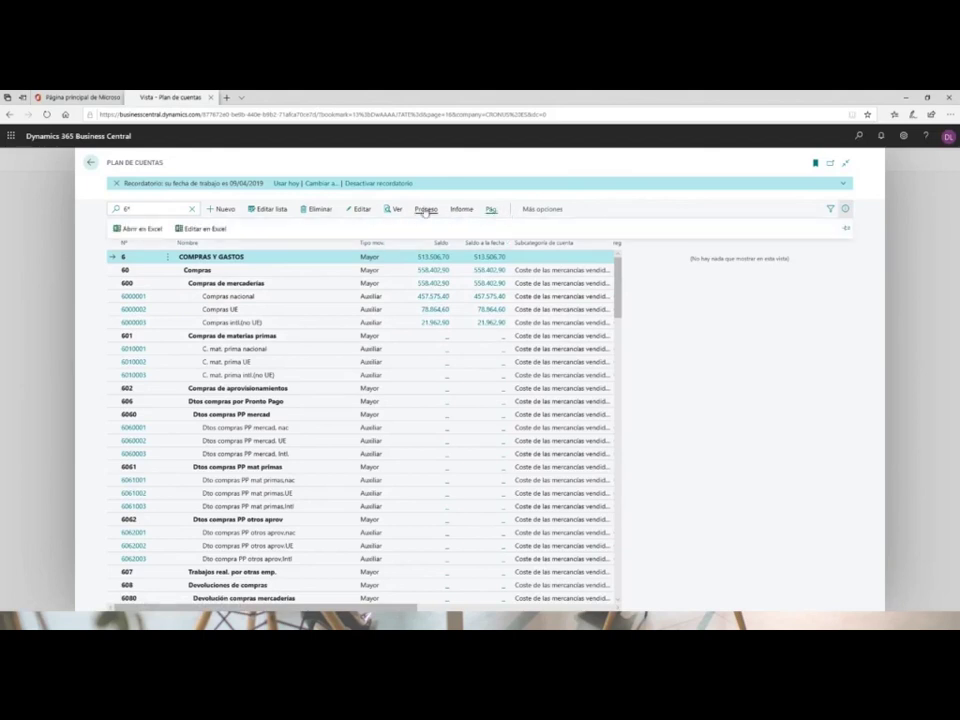
pyautogui.click(396, 211)
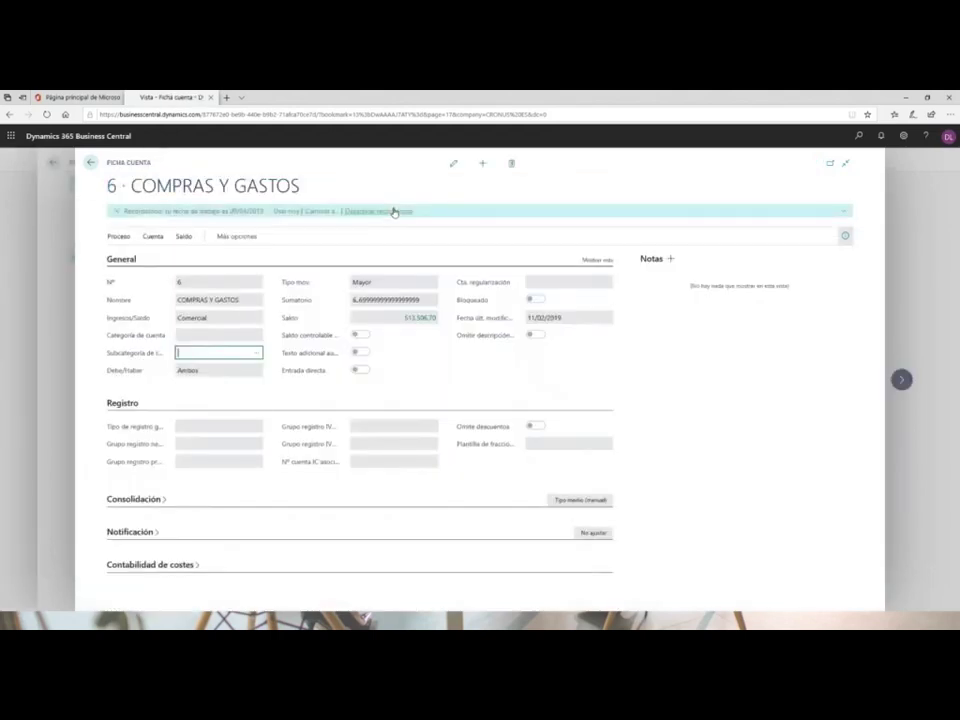
pyautogui.press('Escape')
# Open the Saldo C/G por dimensión analysis from the COMPRAS Y GASTOS account.
pyautogui.click(541, 209)
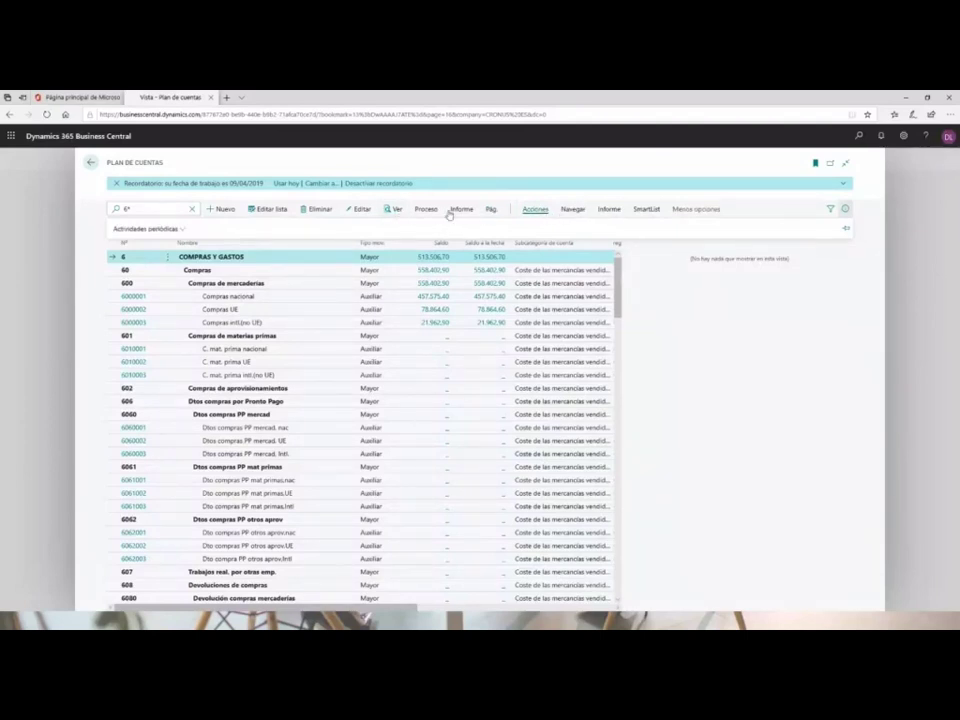
pyautogui.click(491, 210)
pyautogui.click(530, 210)
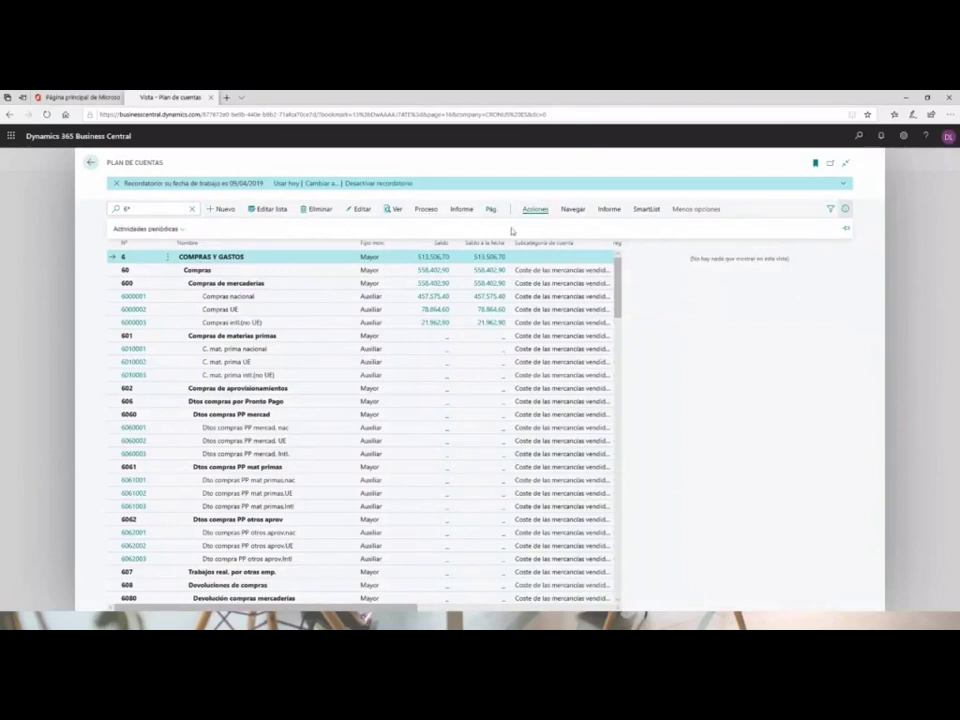
pyautogui.click(571, 210)
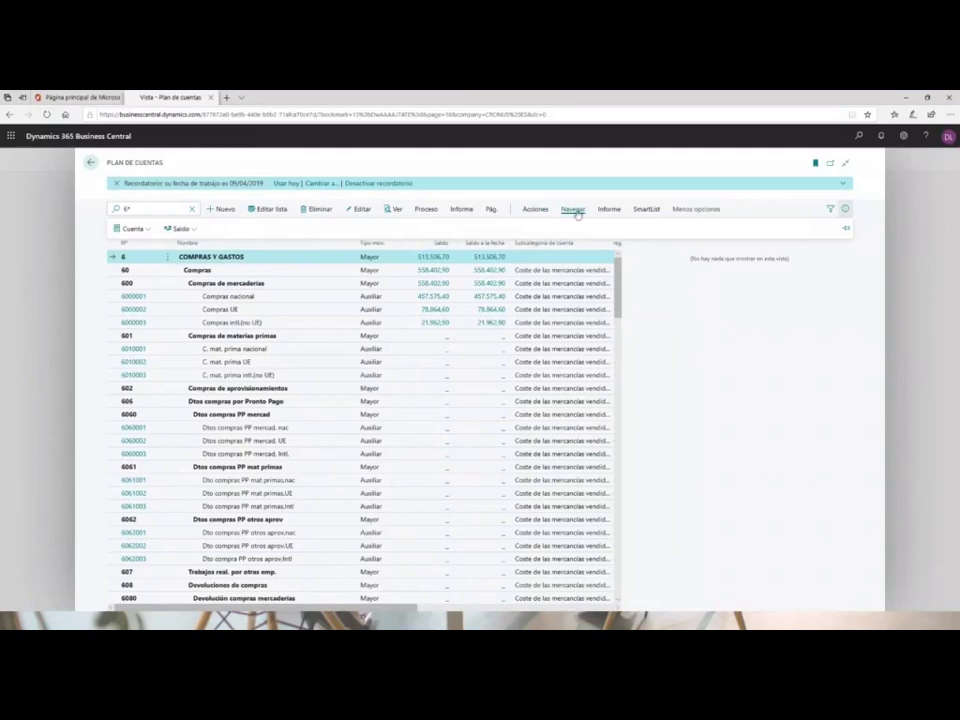
pyautogui.click(192, 230)
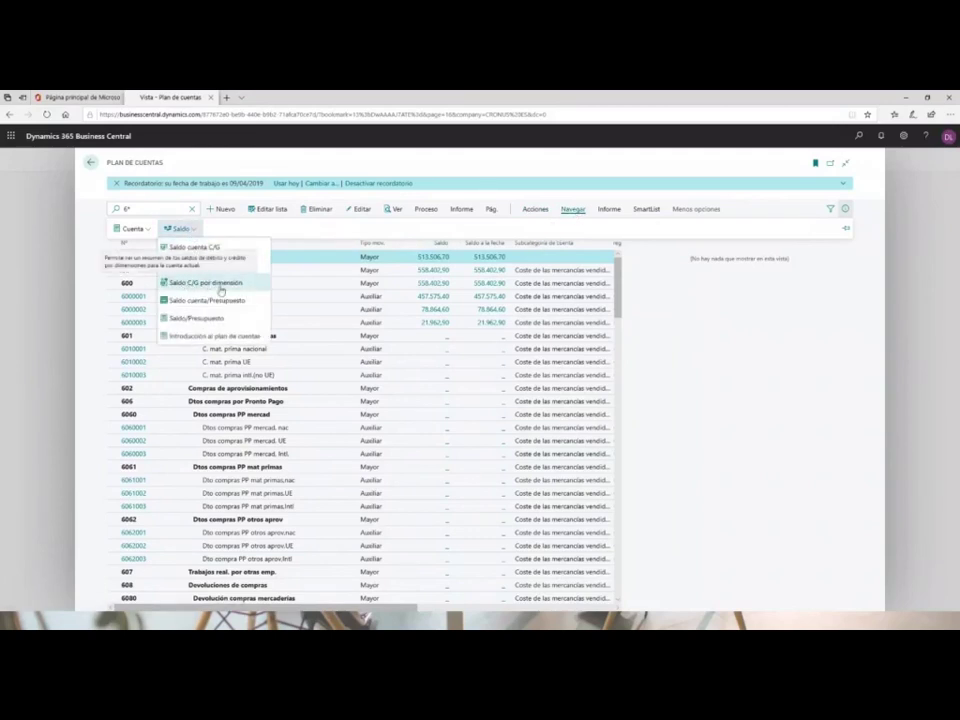
pyautogui.click(177, 285)
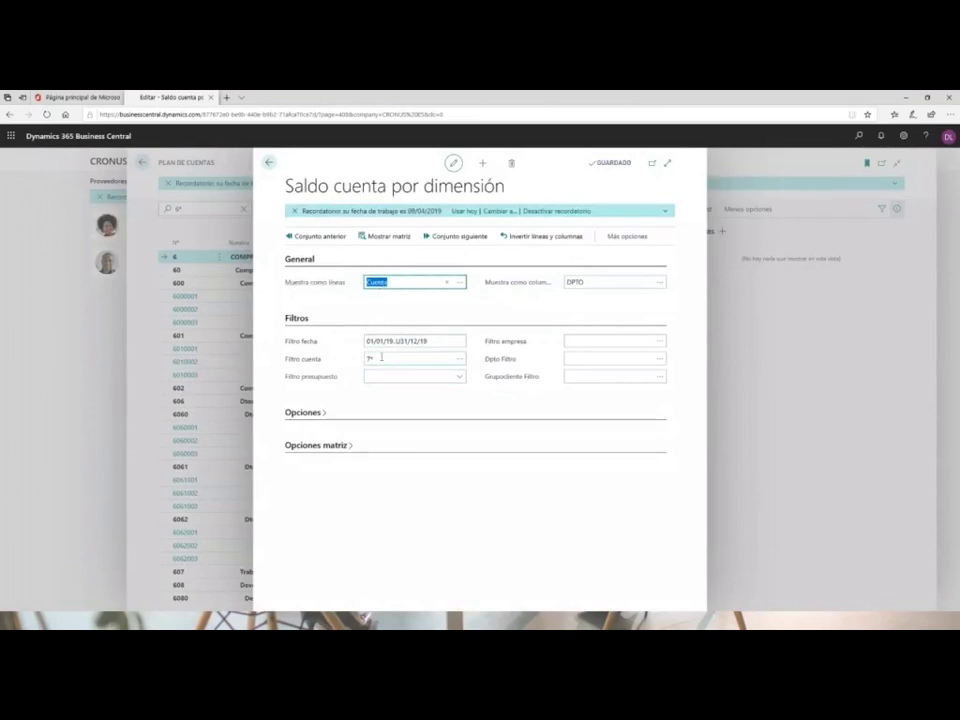
# Set the account filter to 6*, expand the Opciones and Opciones matriz sections, and show the balance matrix by department.
pyautogui.click(382, 359)
pyautogui.write('6*')
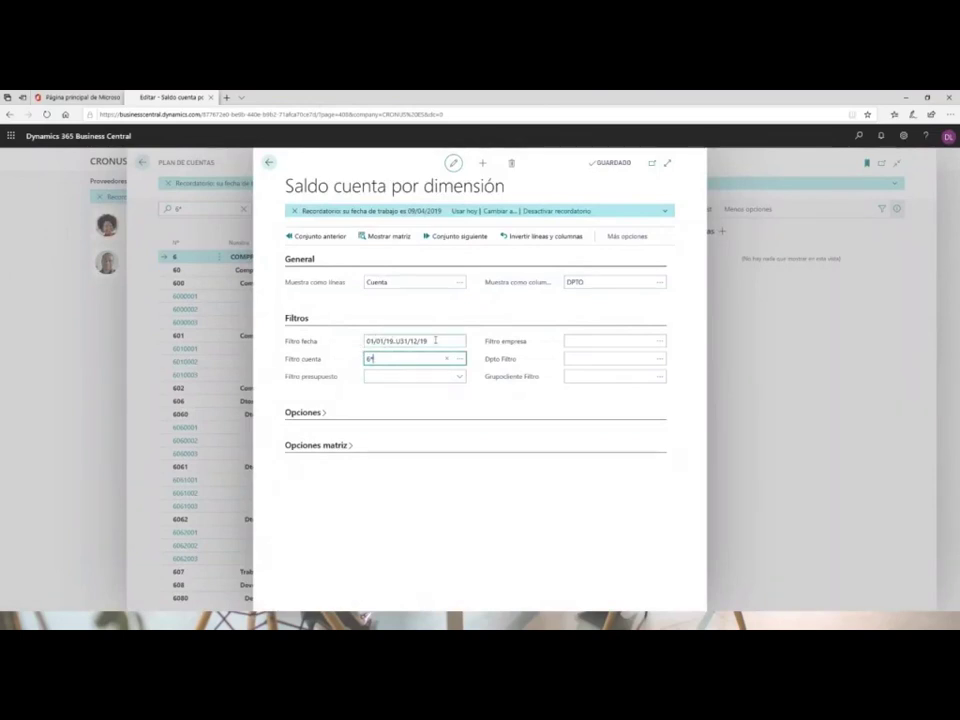
pyautogui.click(435, 340)
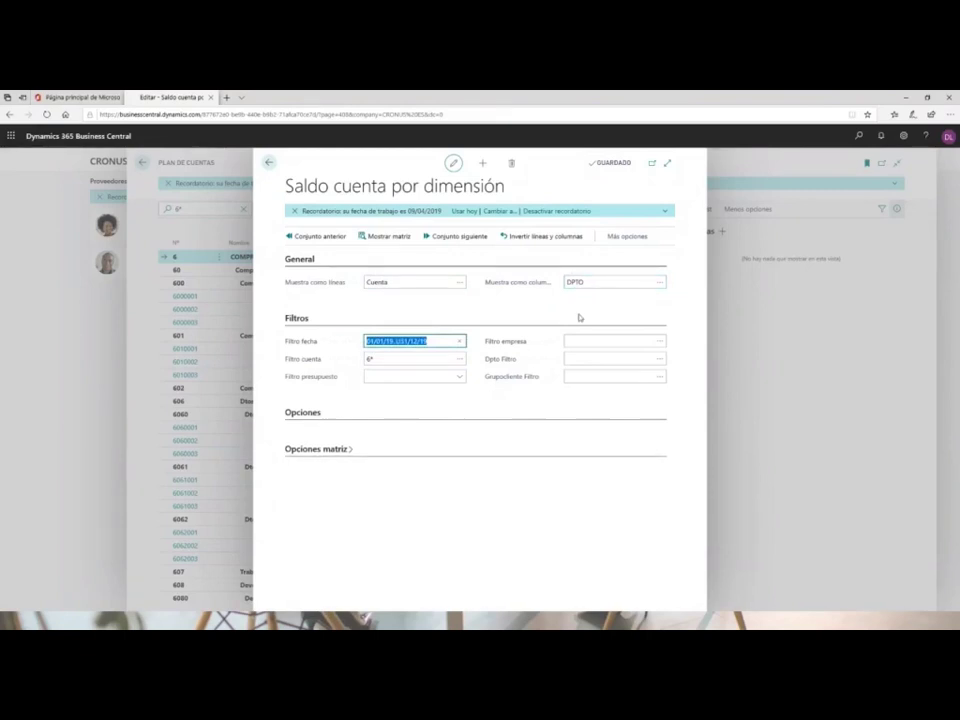
pyautogui.click(306, 413)
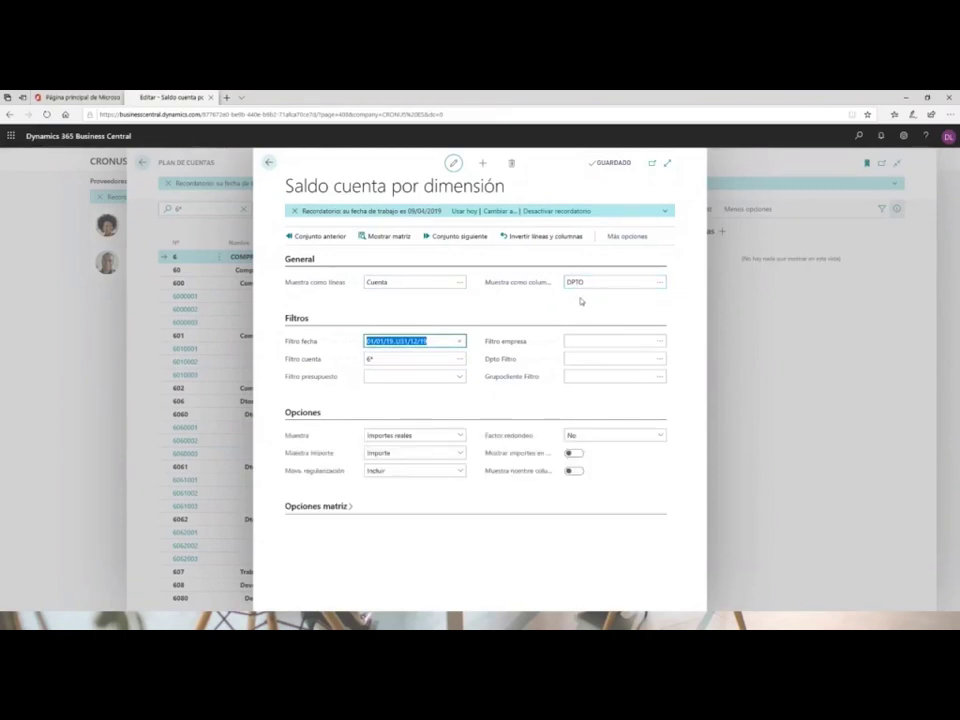
pyautogui.click(311, 507)
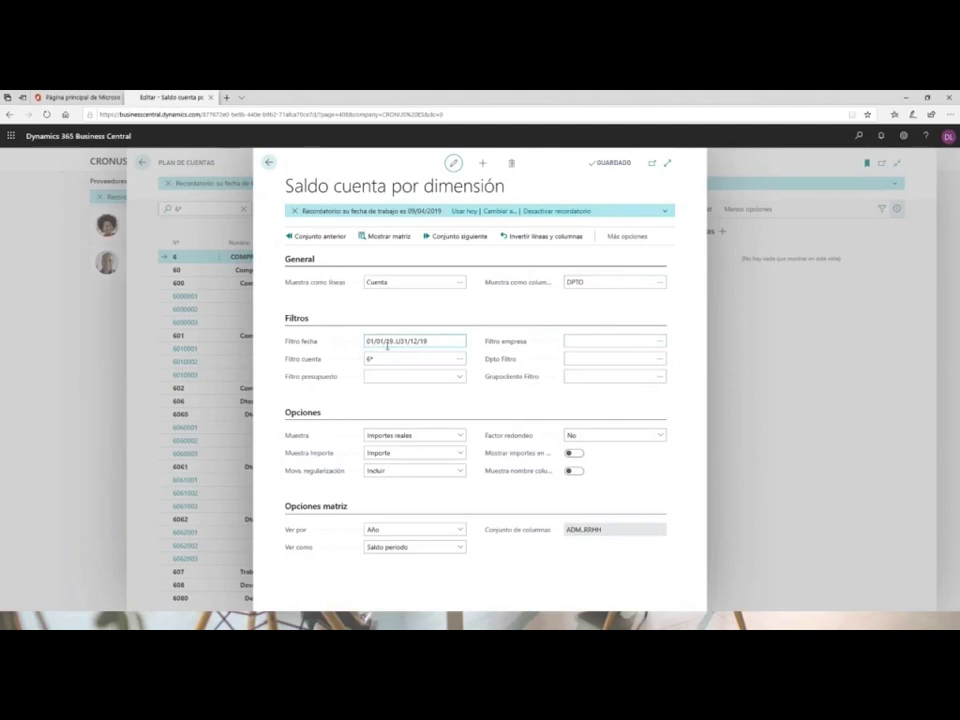
pyautogui.click(372, 239)
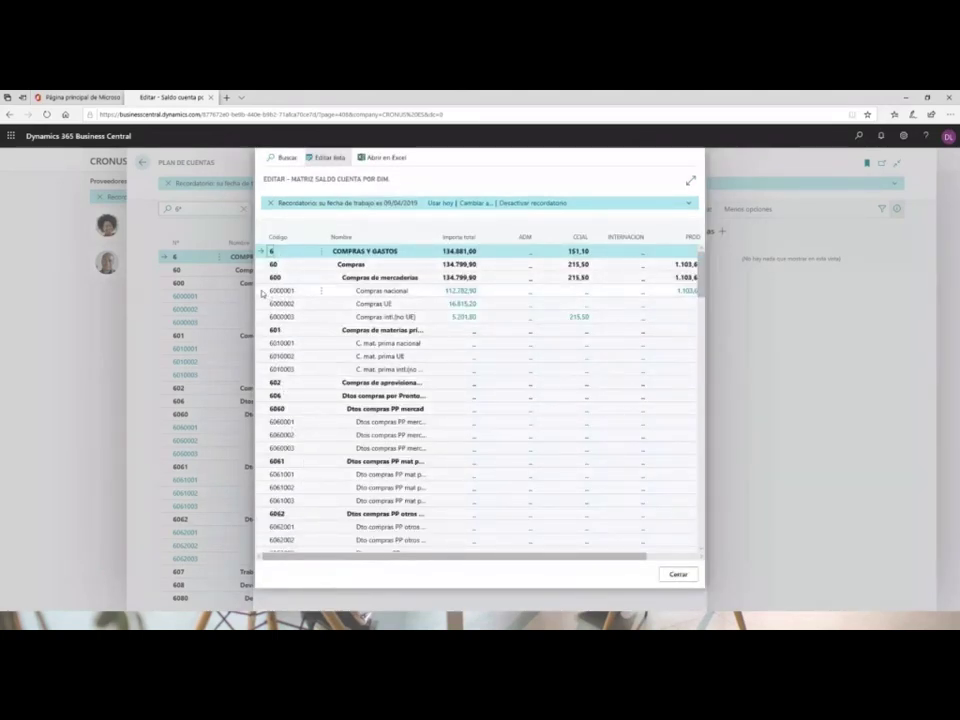
# Examine the Compras nacional 6000001 amounts across all department columns, and return to the vendor list.
pyautogui.click(263, 291)
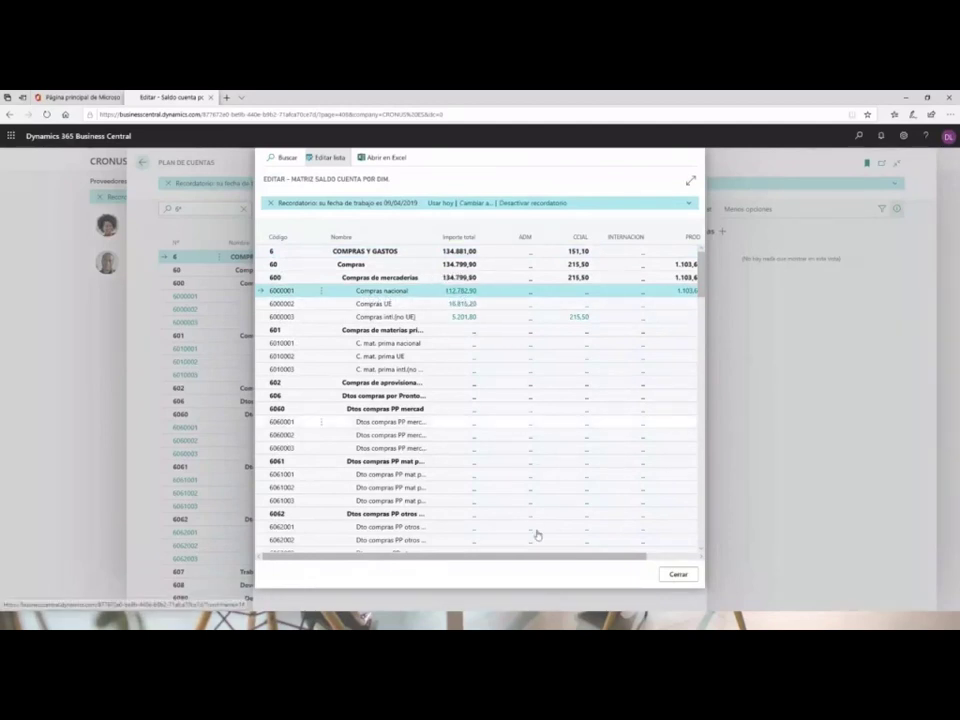
pyautogui.moveTo(538, 557); pyautogui.dragTo(604, 557)
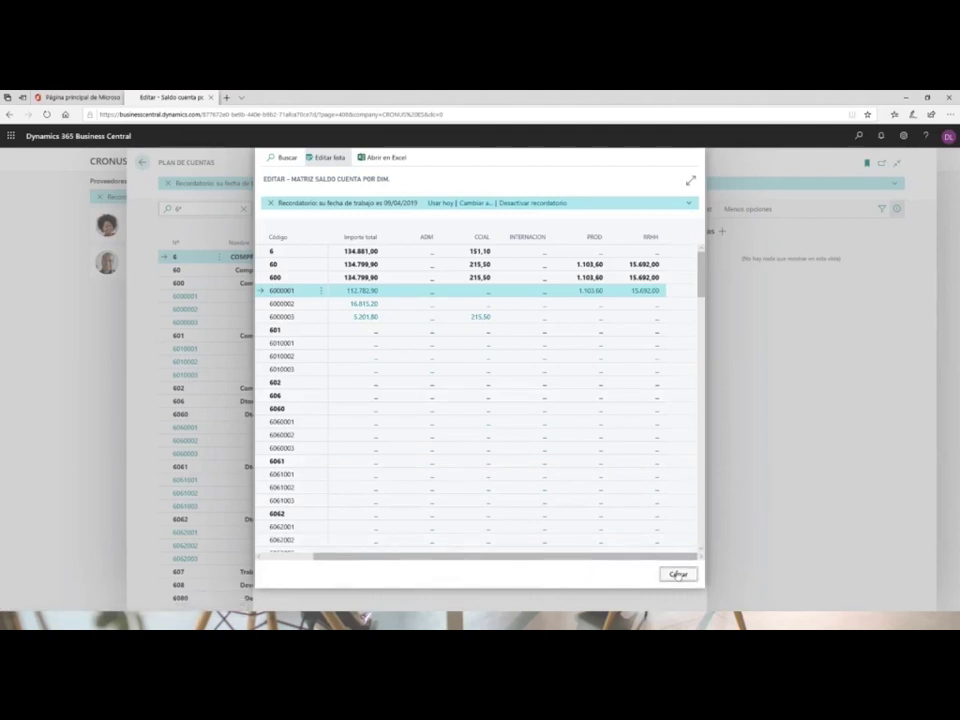
pyautogui.click(677, 574)
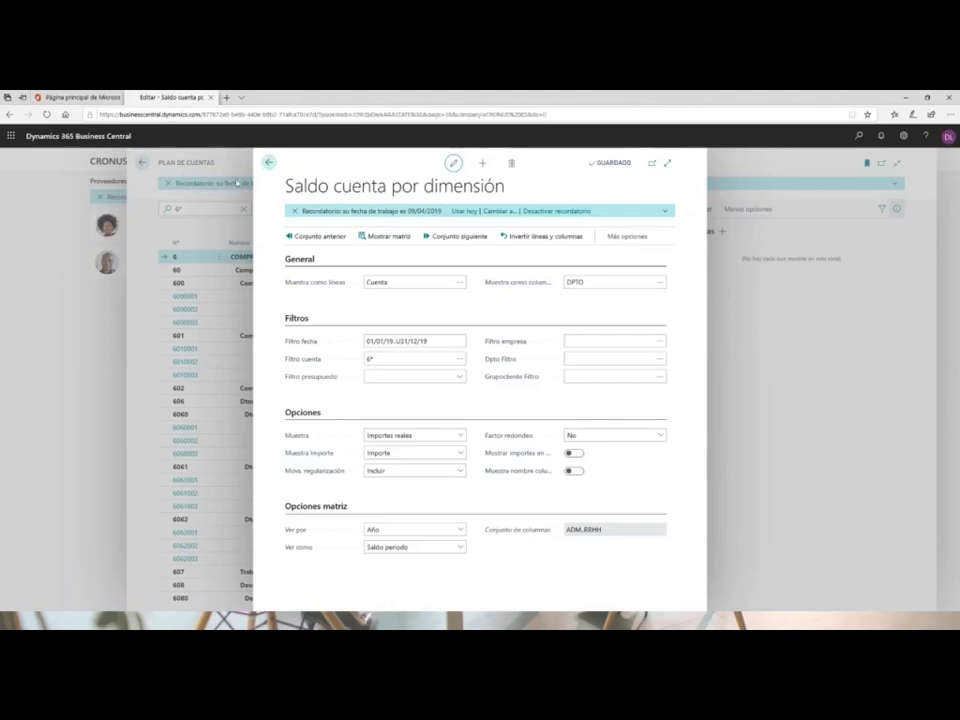
pyautogui.click(269, 163)
pyautogui.click(90, 163)
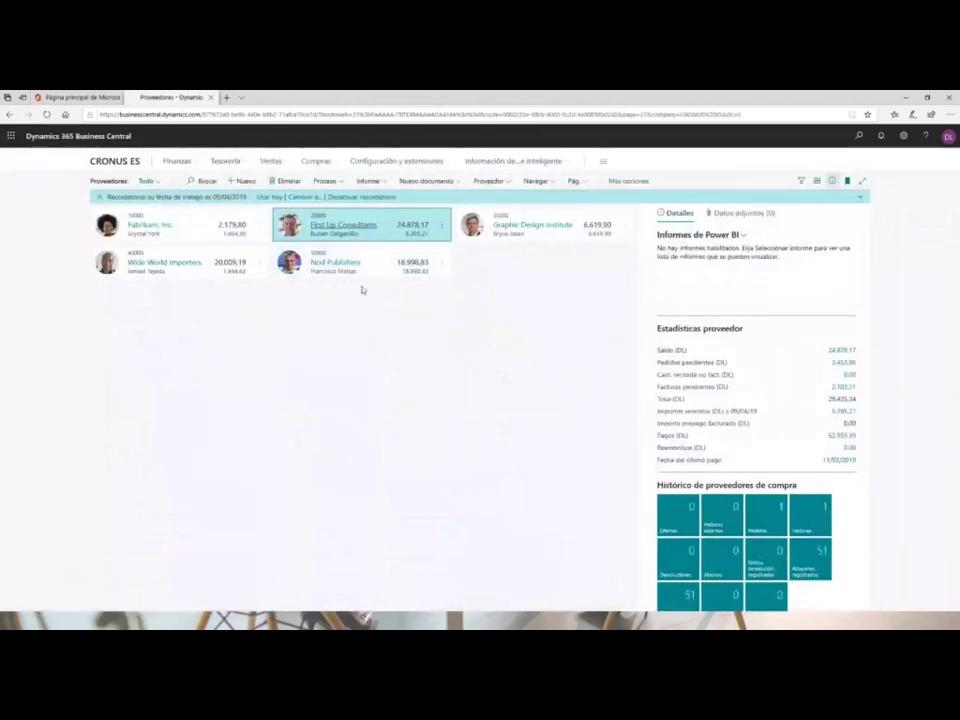
# Check the First Up Consultants vendor card, search for the payment journals and open Diarios de pagos.
pyautogui.click(322, 230)
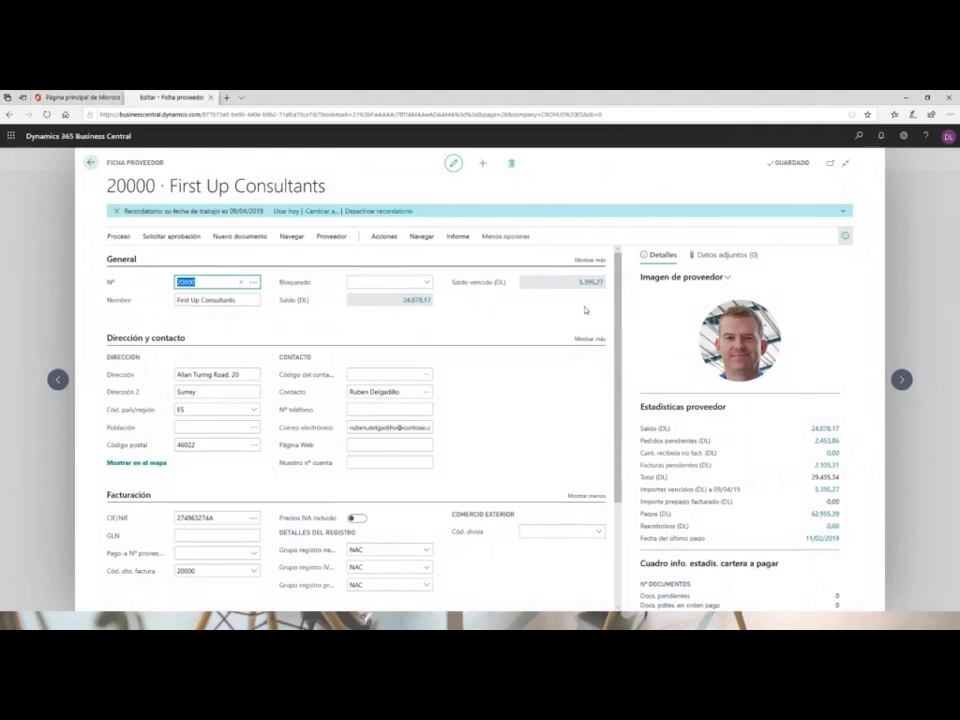
pyautogui.click(858, 137)
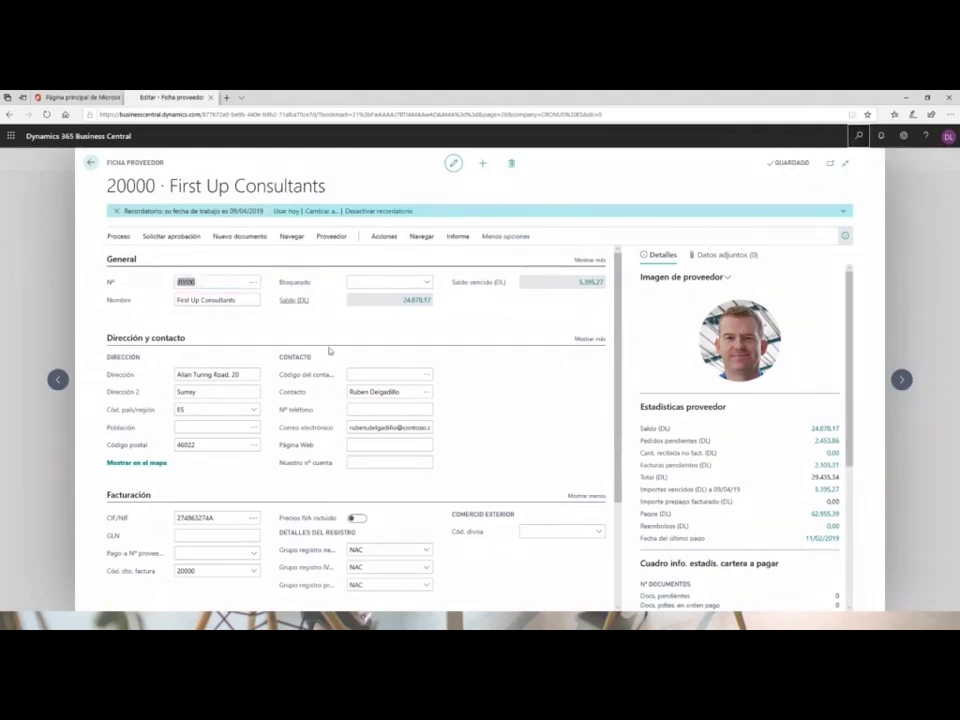
pyautogui.write('diar')
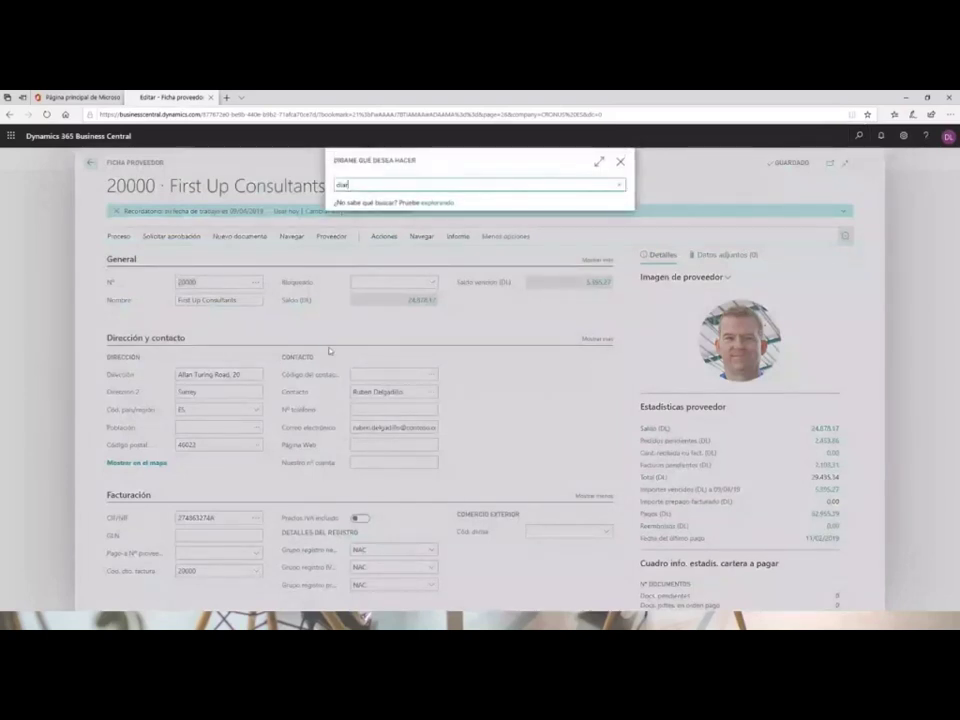
pyautogui.write('i pago')
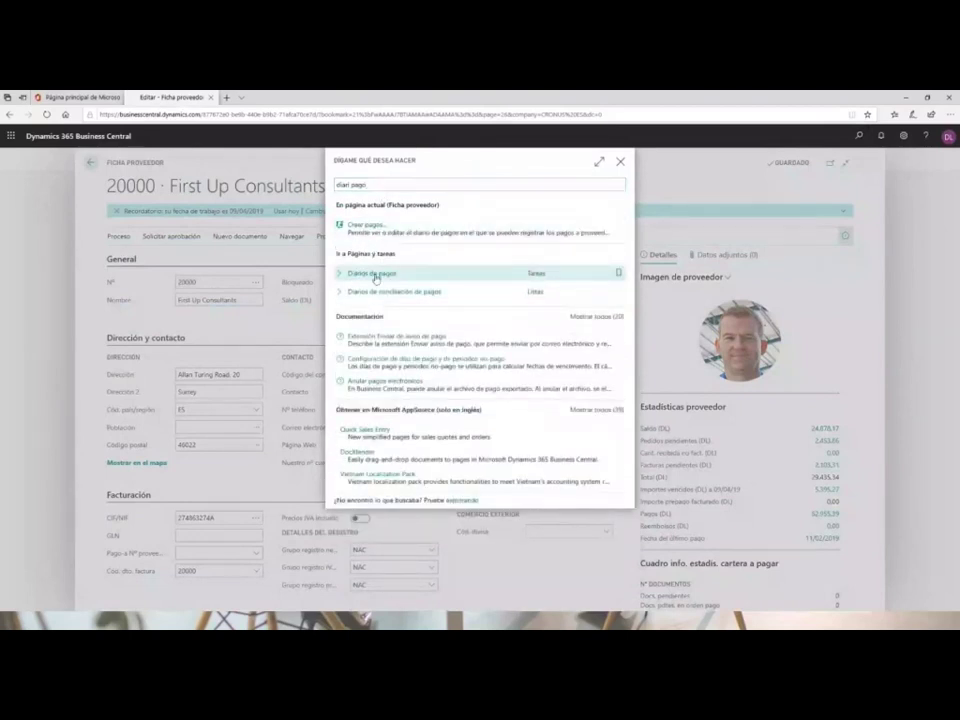
pyautogui.click(374, 273)
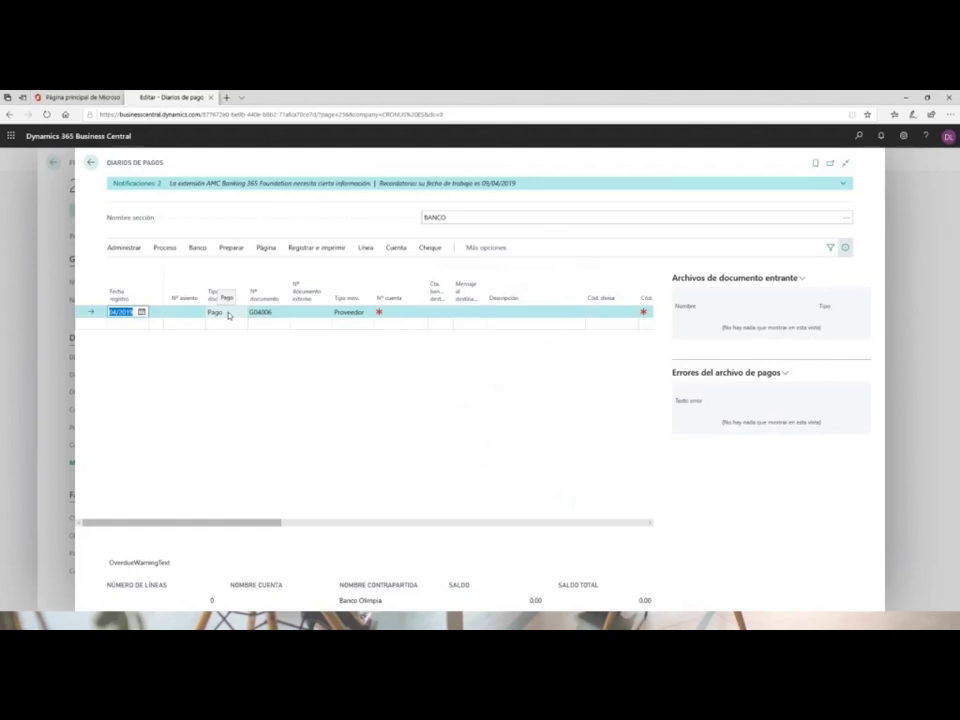
# Set the payment line's document number to TRASNS 140420 and its account to the vendor First Up Consultants.
pyautogui.click(278, 312)
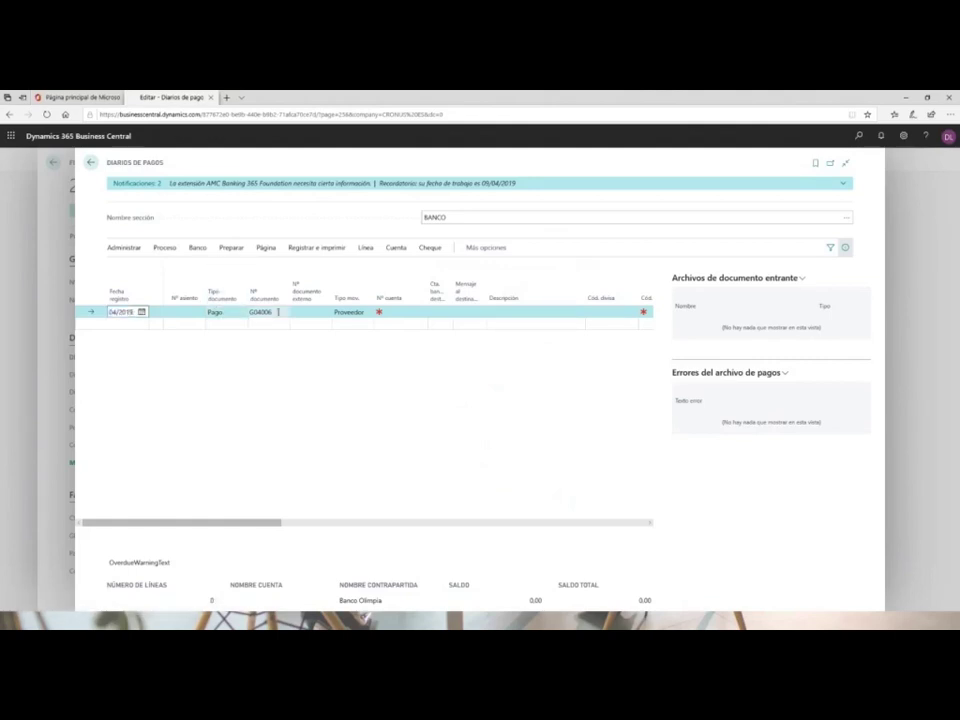
pyautogui.write('trasns 1404')
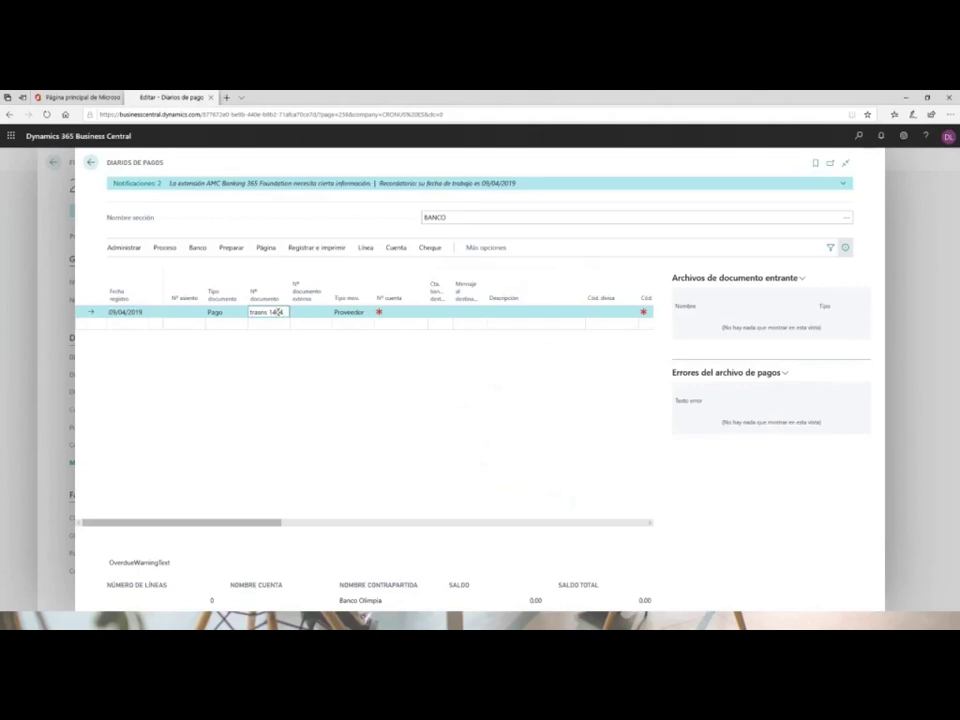
pyautogui.press('Tab')
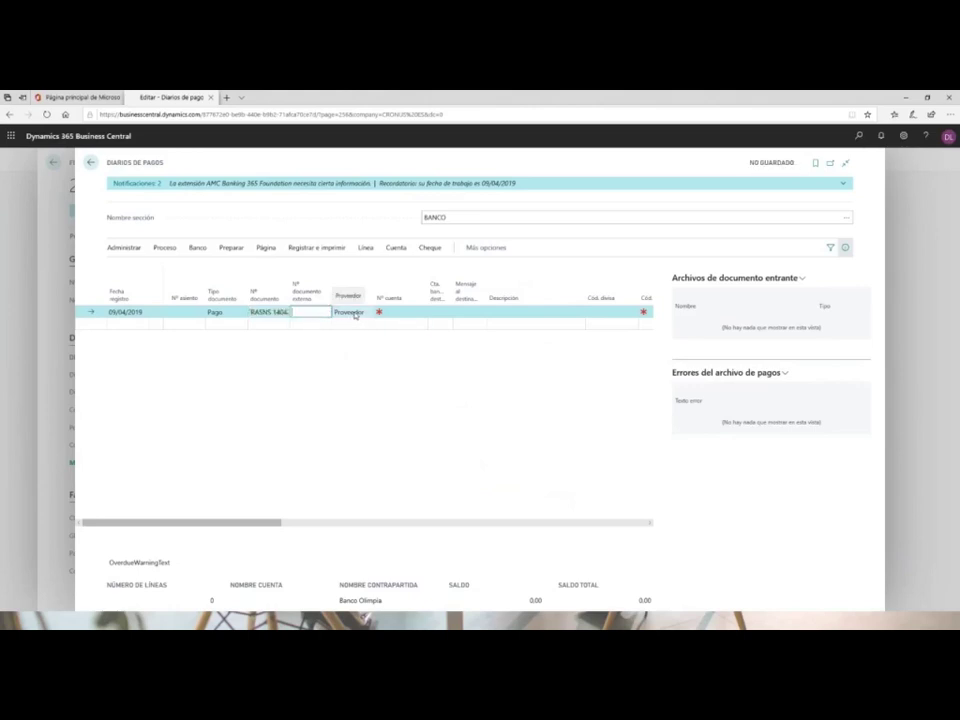
pyautogui.click(420, 311)
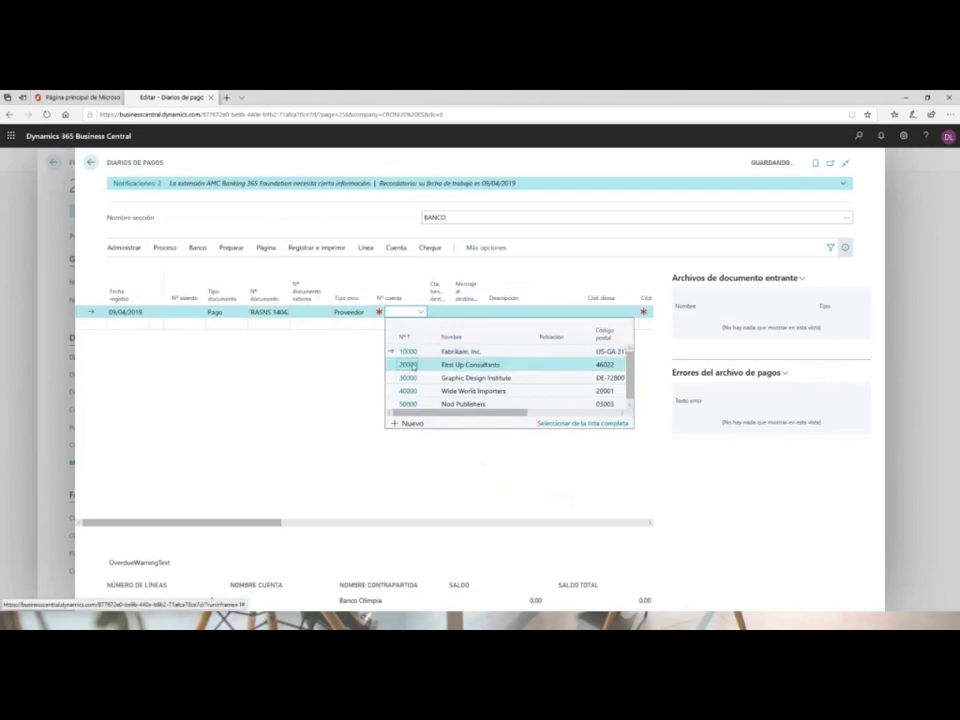
pyautogui.click(412, 365)
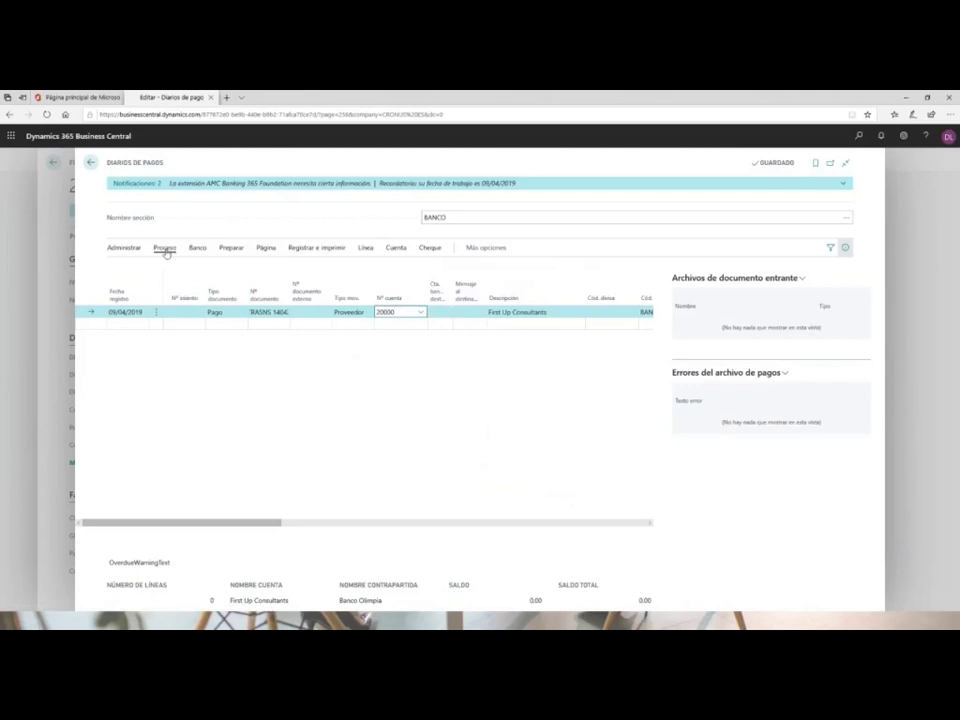
# Apply the payment to the vendor's three overdue invoices 108196, 108199 and 108203, and accept the application.
pyautogui.click(166, 250)
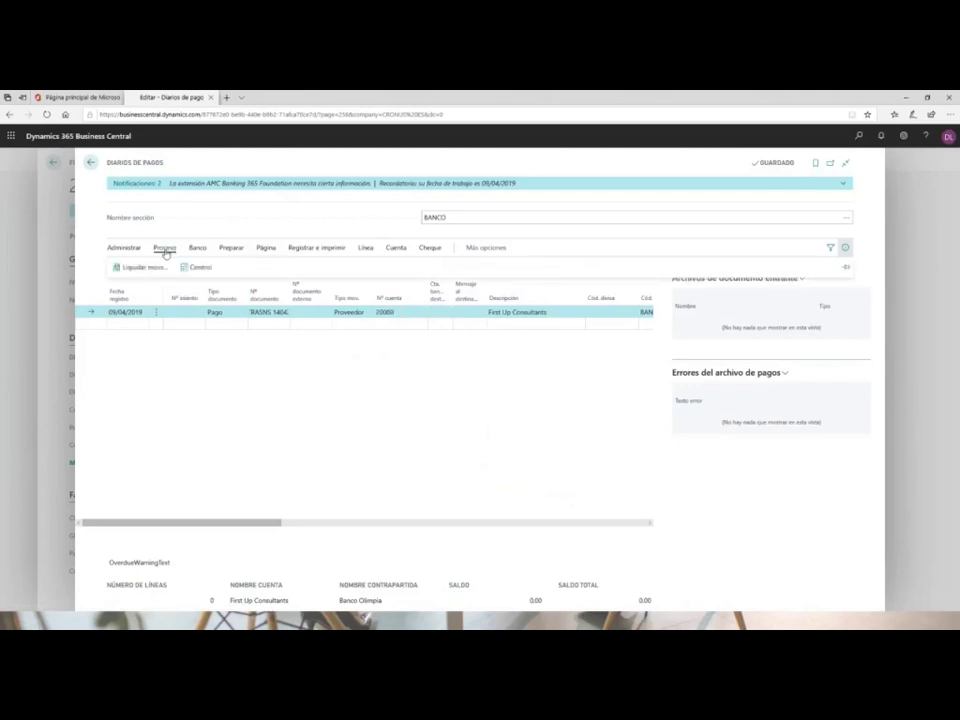
pyautogui.click(139, 269)
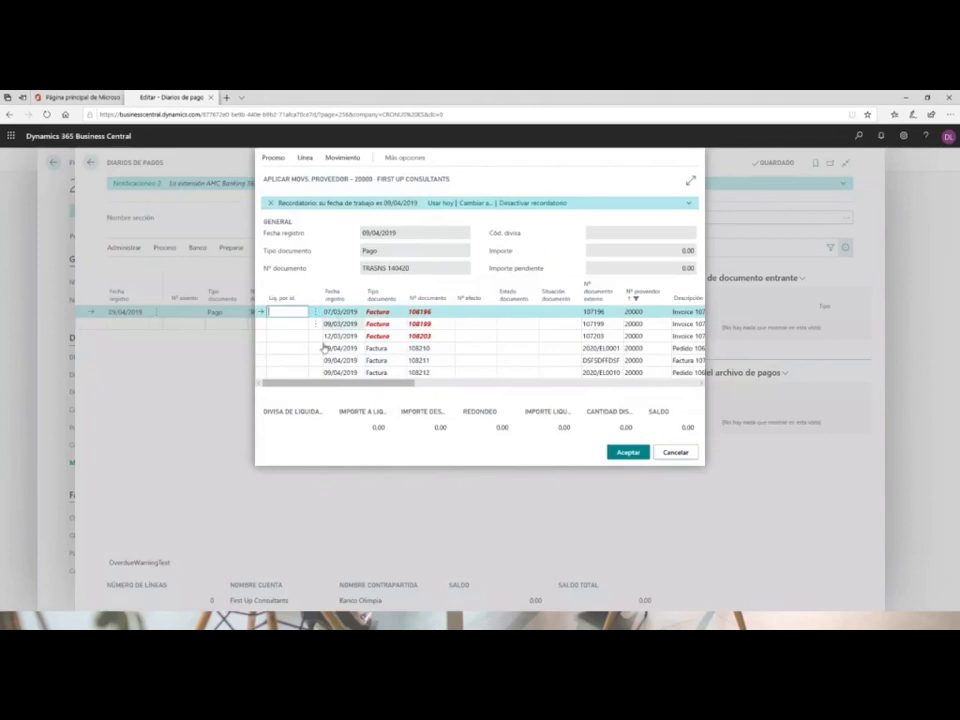
pyautogui.click(272, 160)
pyautogui.click(290, 179)
pyautogui.click(290, 324)
pyautogui.click(277, 160)
pyautogui.click(289, 180)
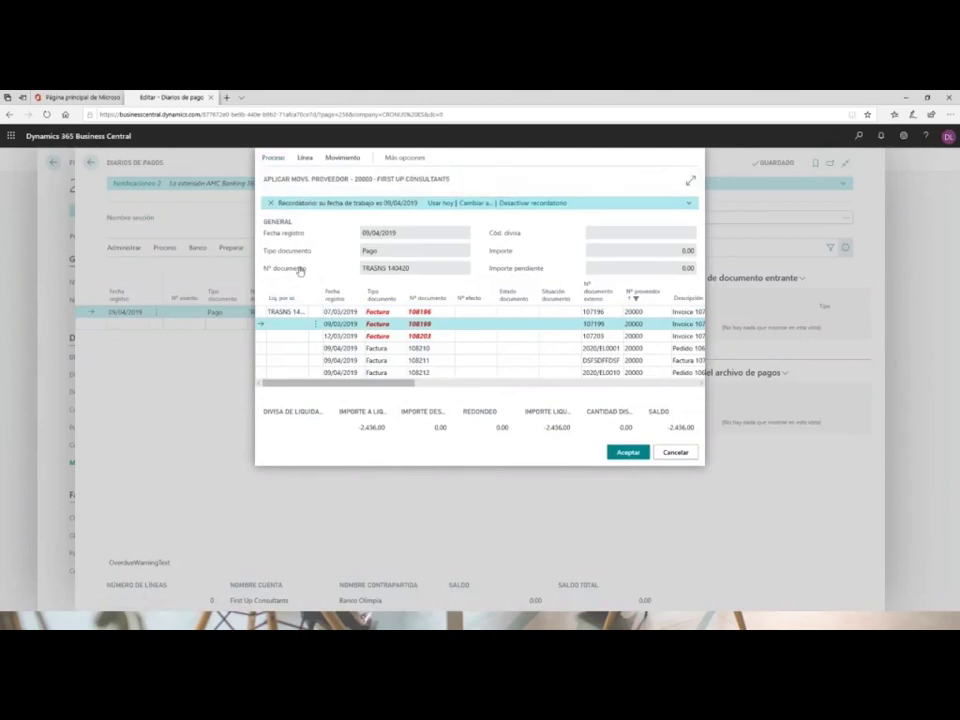
pyautogui.click(292, 338)
pyautogui.click(276, 160)
pyautogui.click(290, 179)
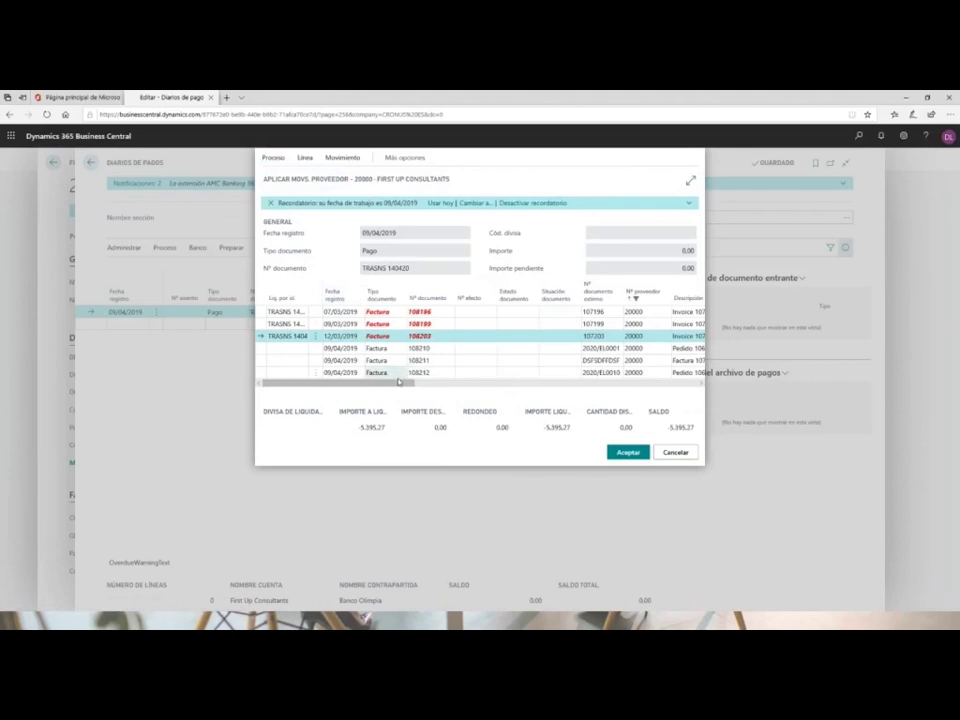
pyautogui.hscroll(5, 488, 387)
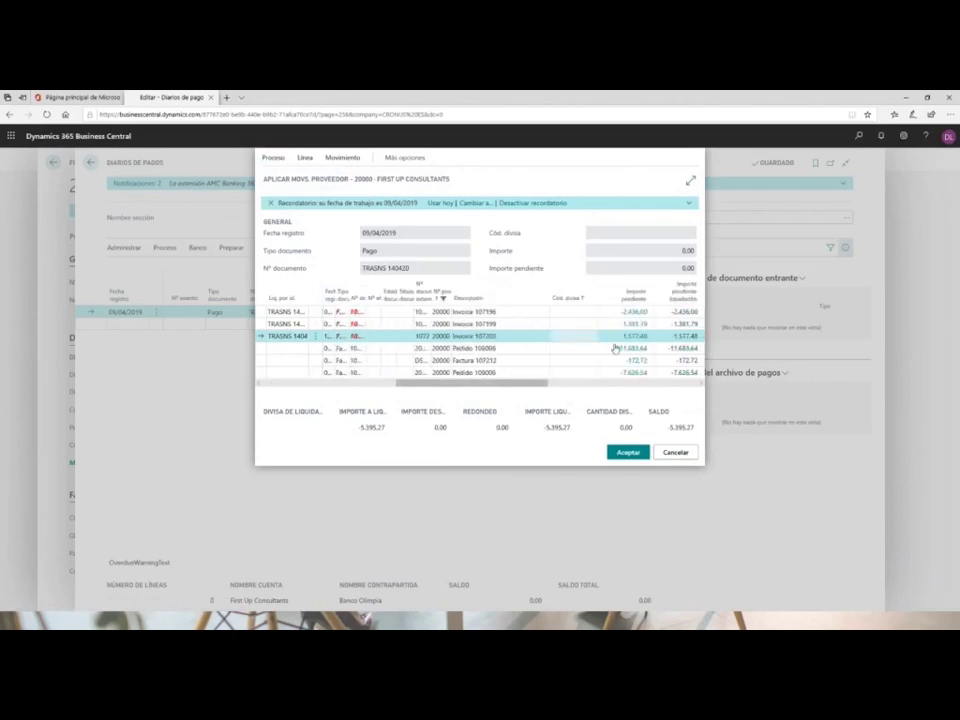
pyautogui.click(620, 452)
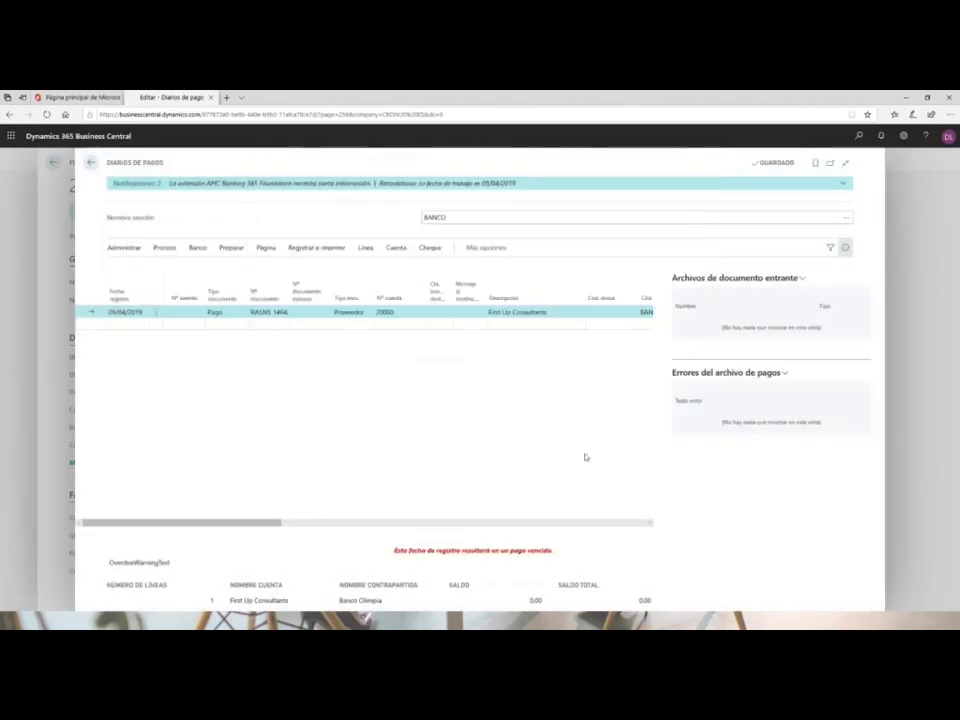
# Check the payment line's debit amount and balancing account, and try to export the payment for the bank.
pyautogui.moveTo(279, 521); pyautogui.dragTo(381, 522)
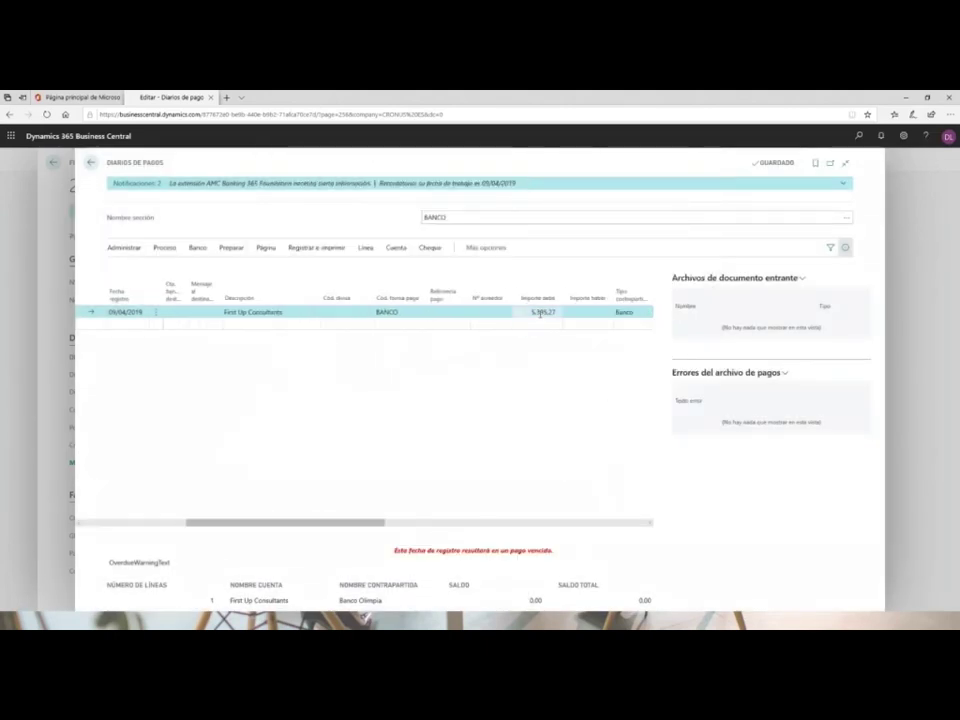
pyautogui.moveTo(376, 523); pyautogui.dragTo(423, 521)
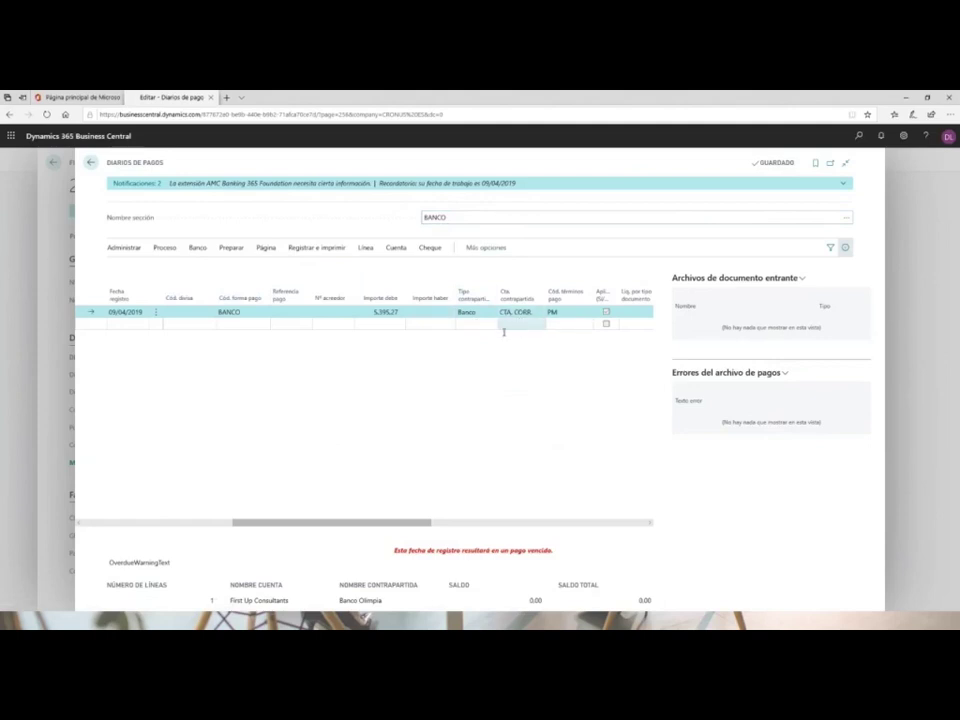
pyautogui.click(167, 250)
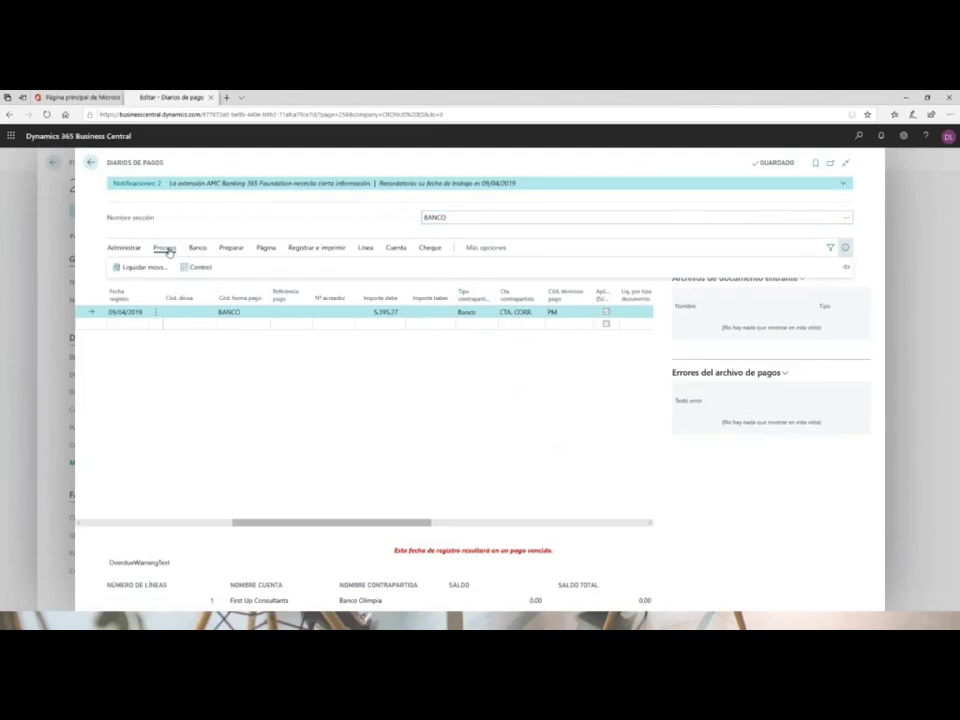
pyautogui.click(197, 249)
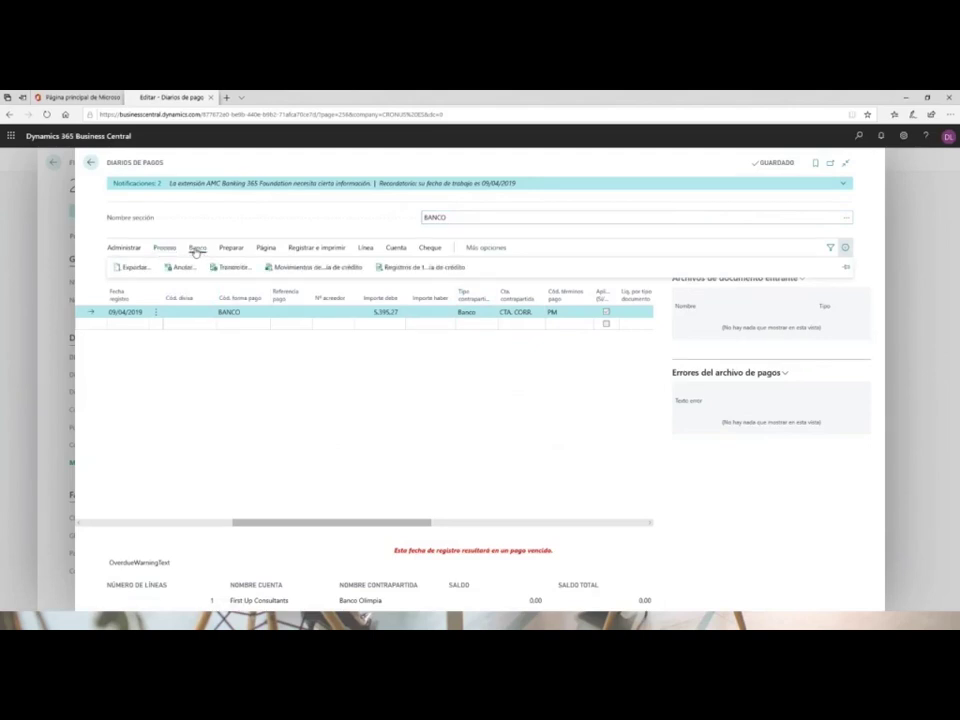
pyautogui.click(136, 268)
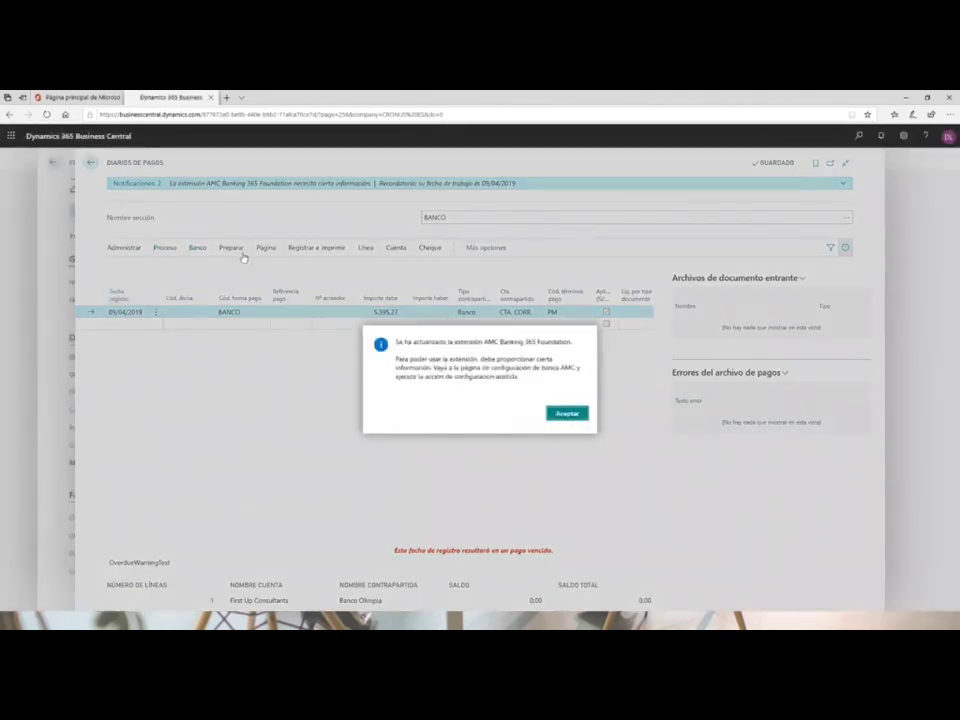
pyautogui.press('Return')
# Look through the payment journal's available actions, including the export and void options for electronic payments.
pyautogui.click(124, 248)
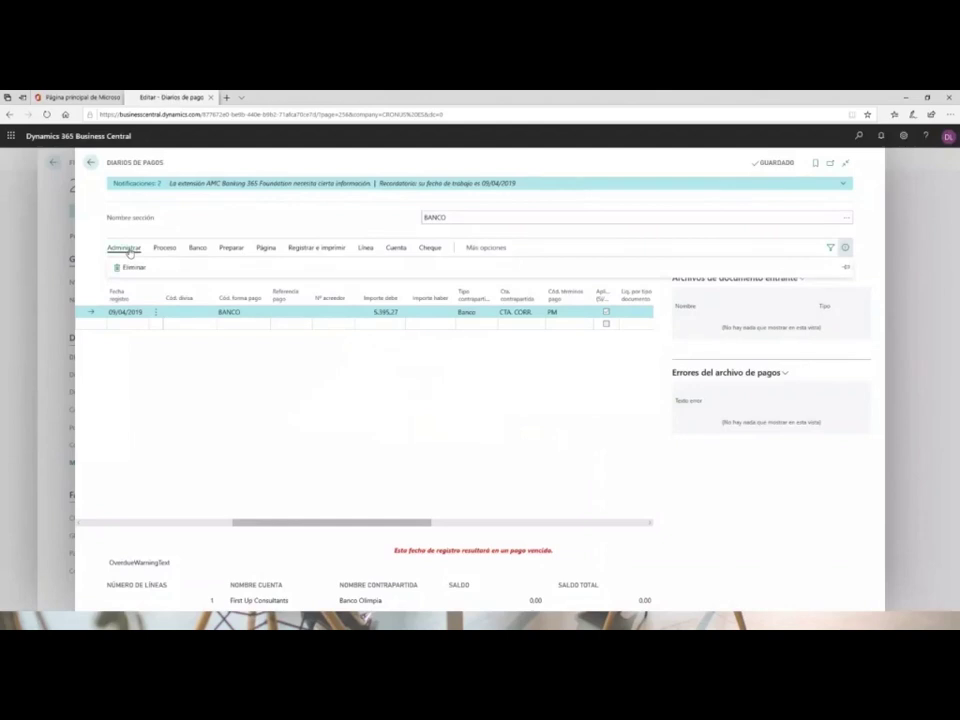
pyautogui.click(231, 249)
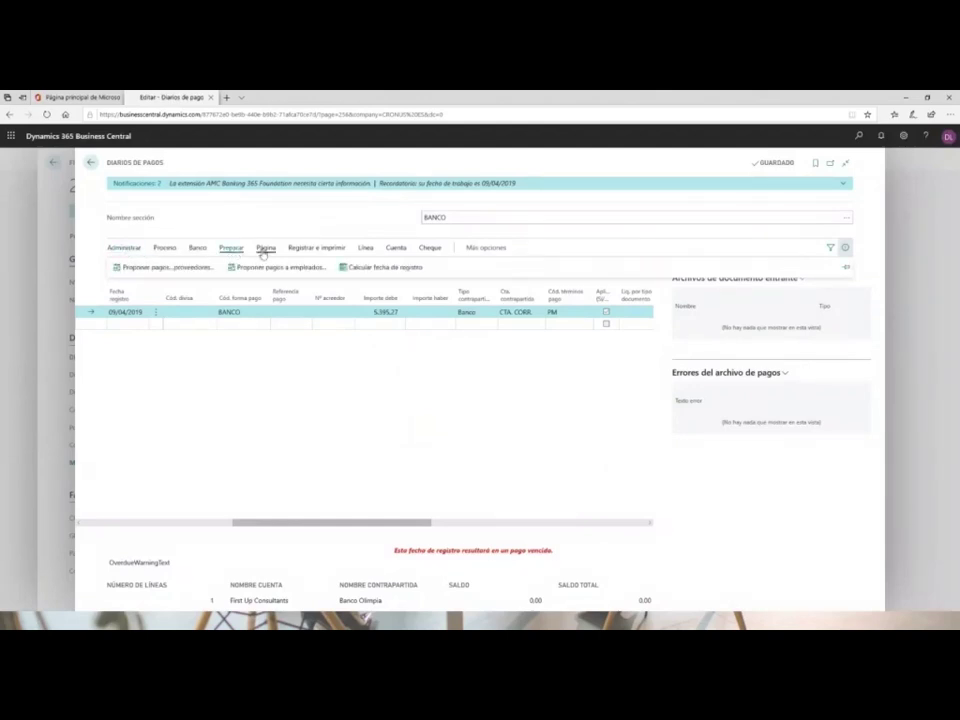
pyautogui.click(265, 249)
pyautogui.click(316, 249)
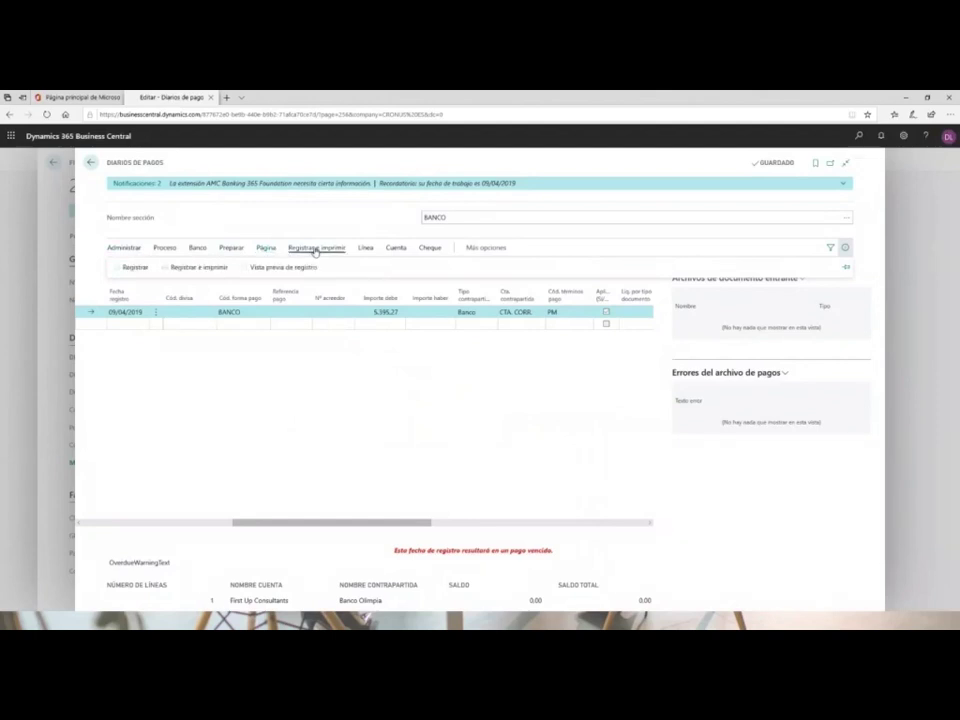
pyautogui.click(366, 249)
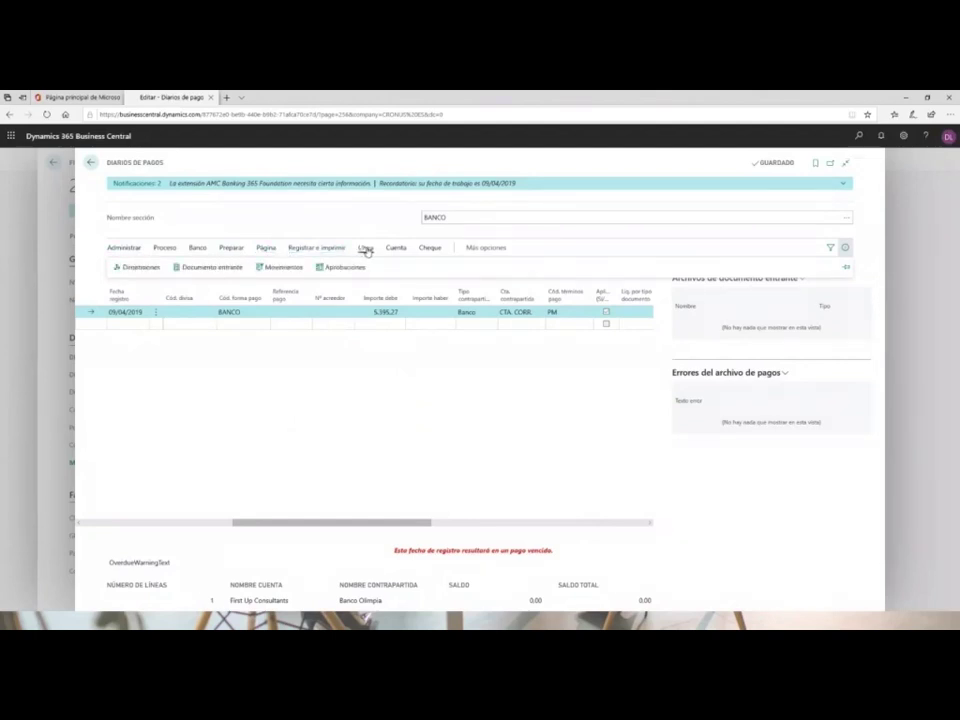
pyautogui.click(396, 249)
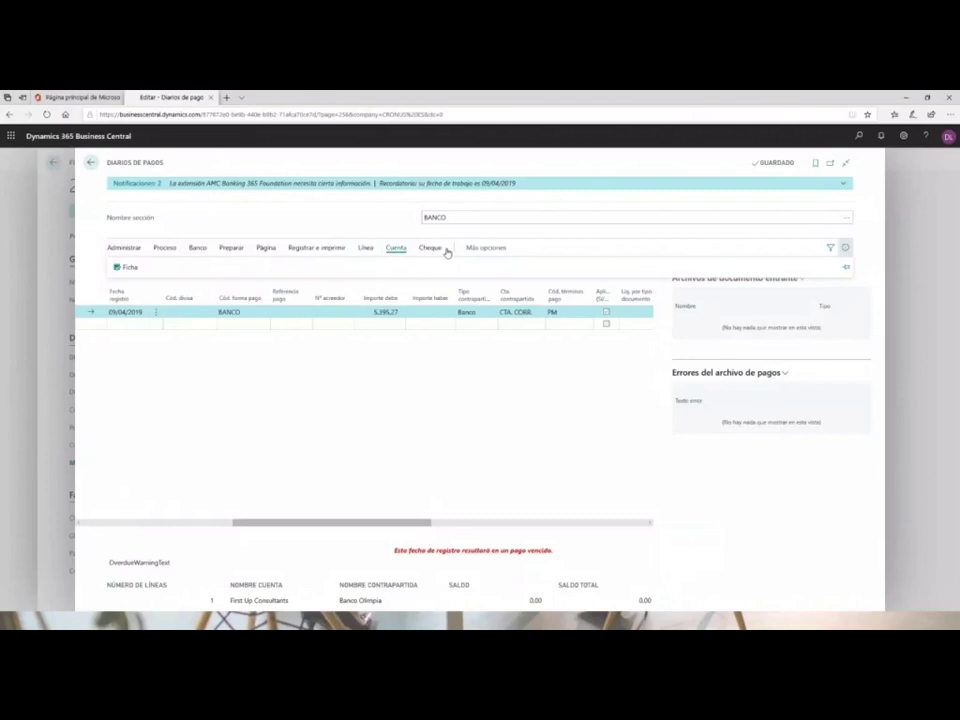
pyautogui.click(486, 249)
pyautogui.click(480, 249)
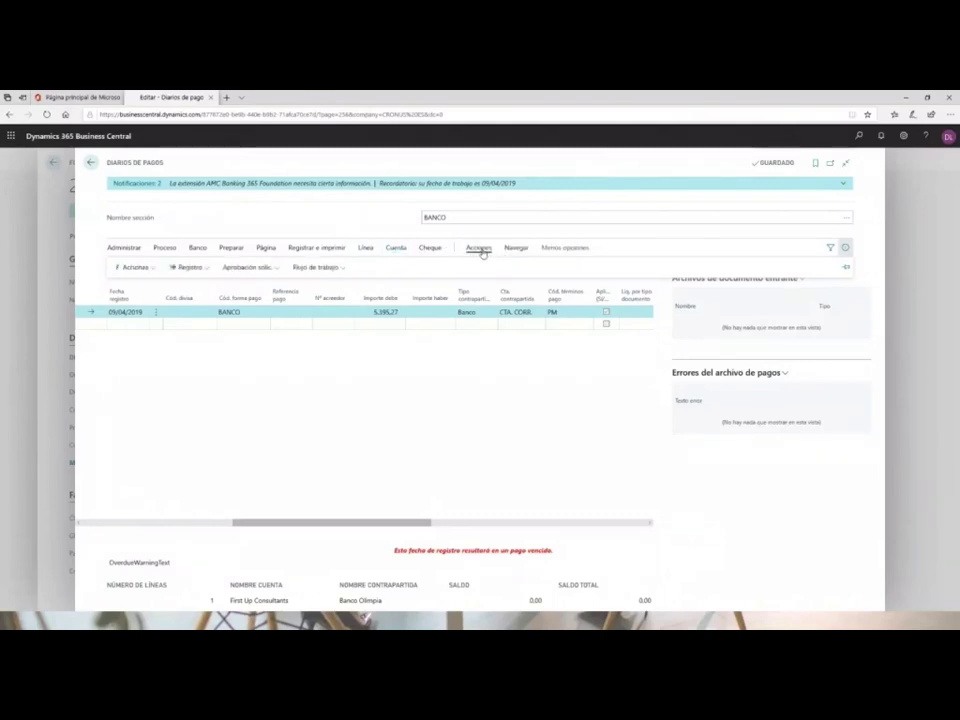
pyautogui.click(515, 249)
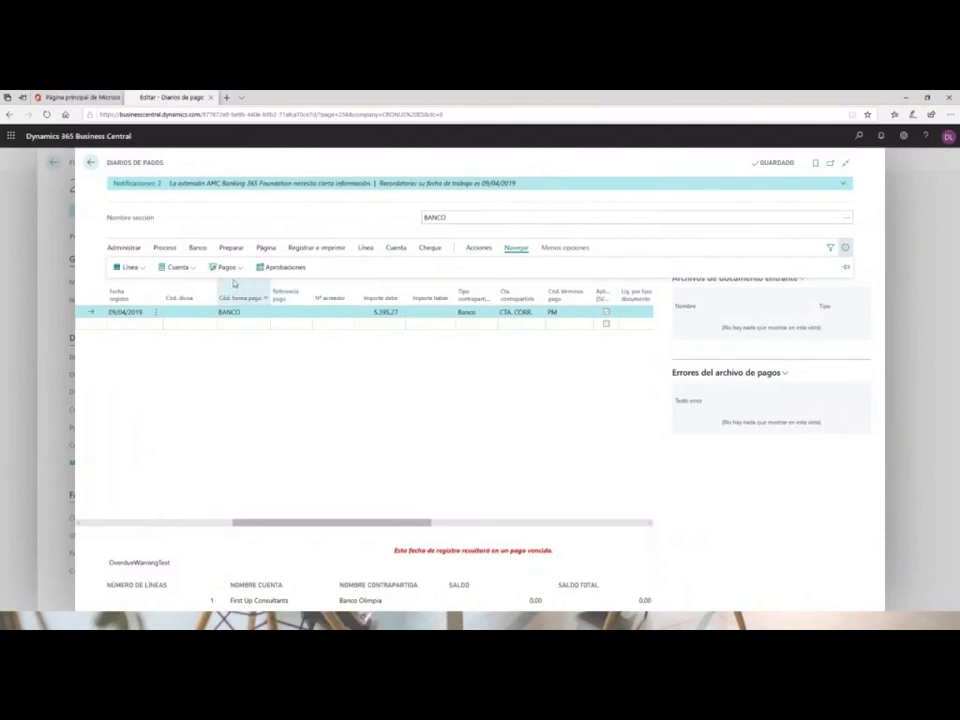
pyautogui.click(237, 269)
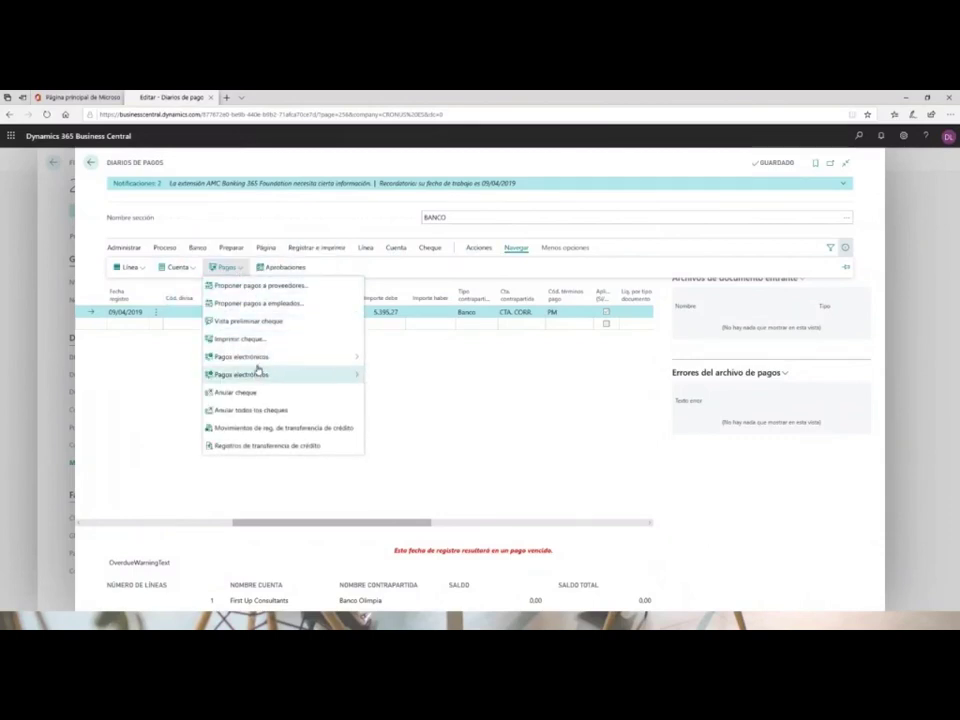
pyautogui.moveTo(254, 358)
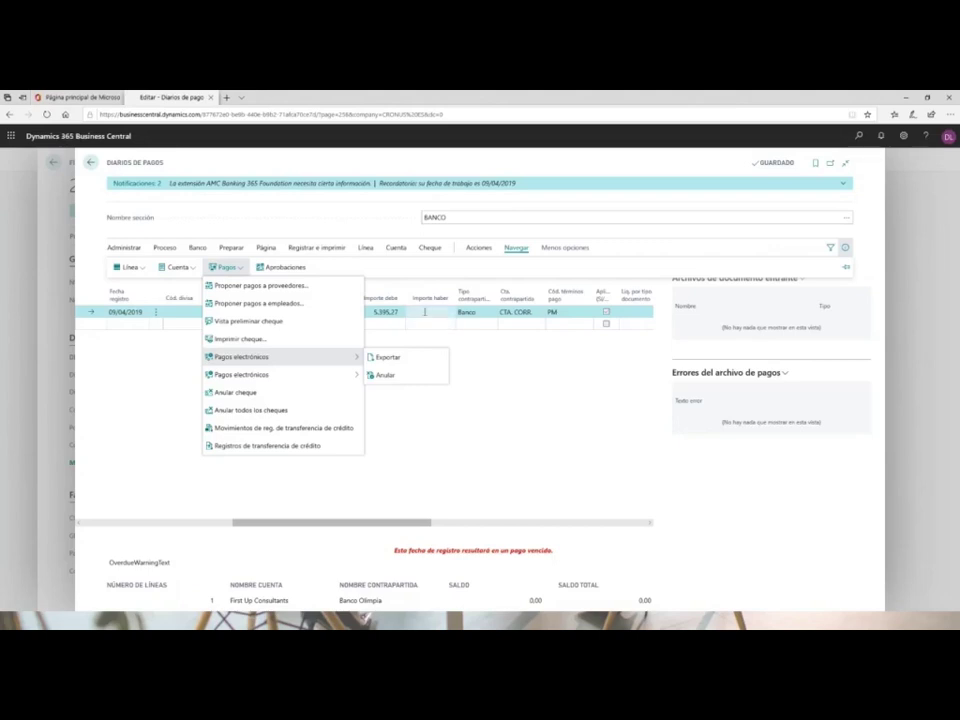
pyautogui.click(420, 311)
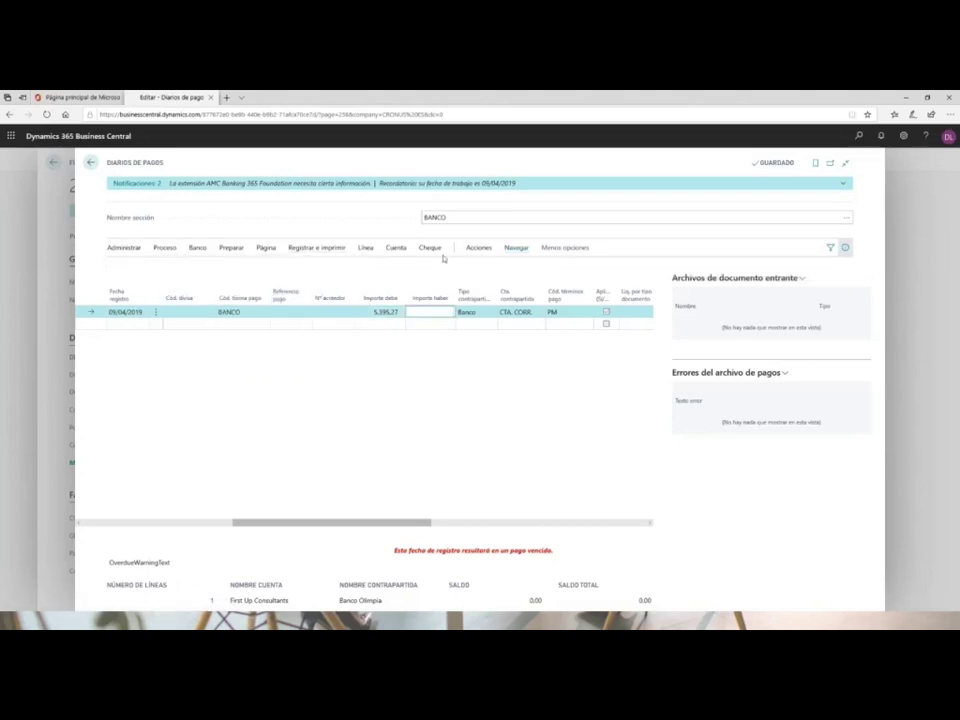
pyautogui.click(366, 248)
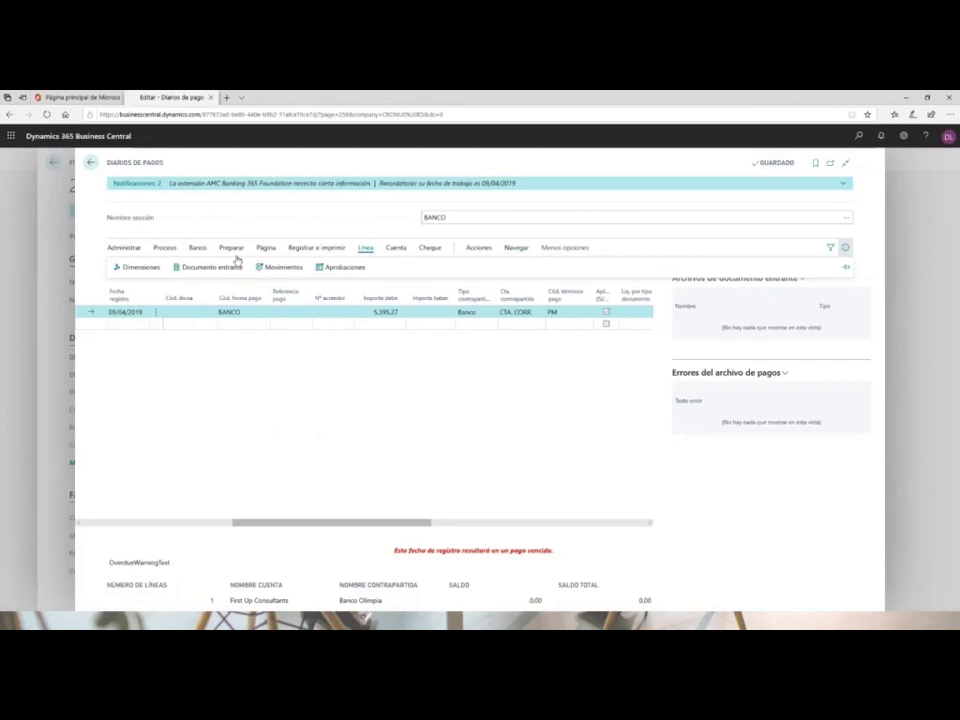
pyautogui.click(166, 252)
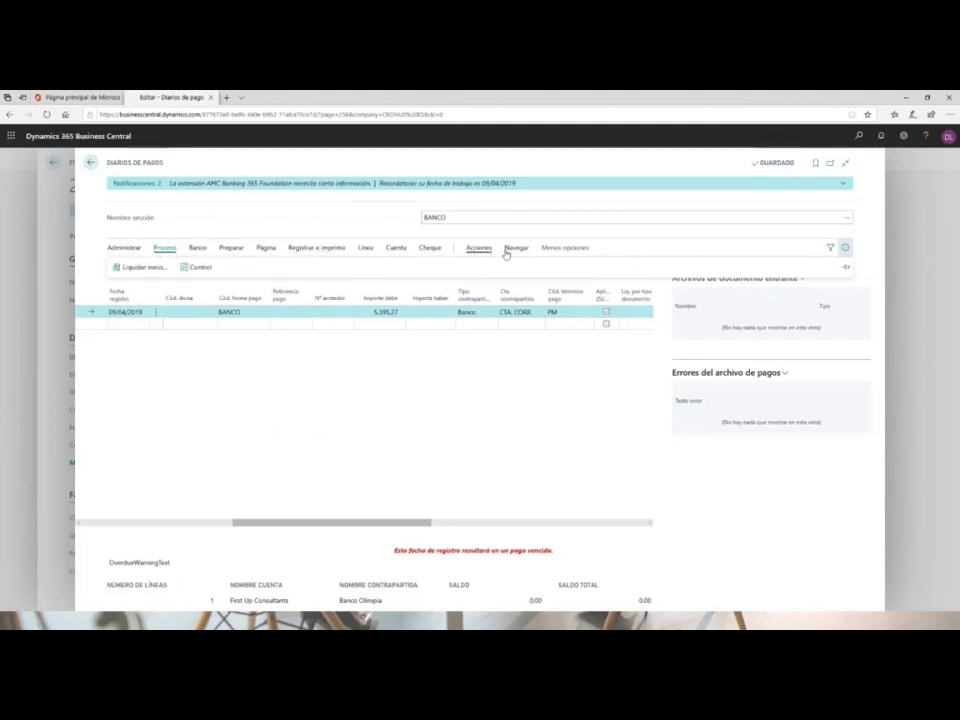
pyautogui.click(133, 250)
pyautogui.click(162, 250)
pyautogui.click(197, 248)
pyautogui.click(230, 249)
pyautogui.click(267, 249)
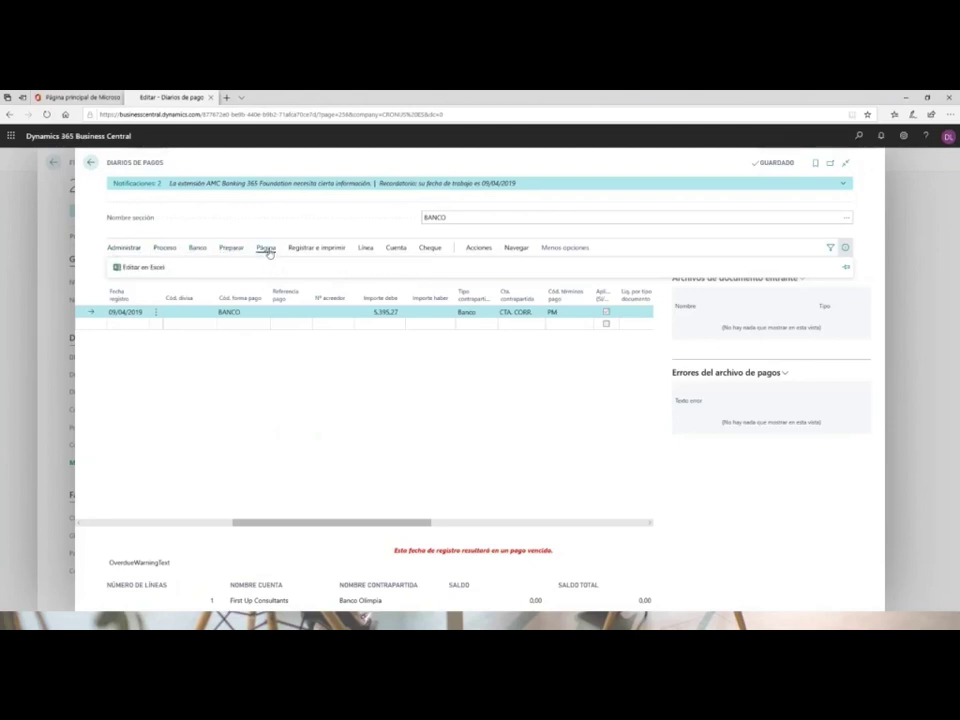
# Post the payment journal lines of the BANCO batch and confirm the posting.
pyautogui.click(308, 249)
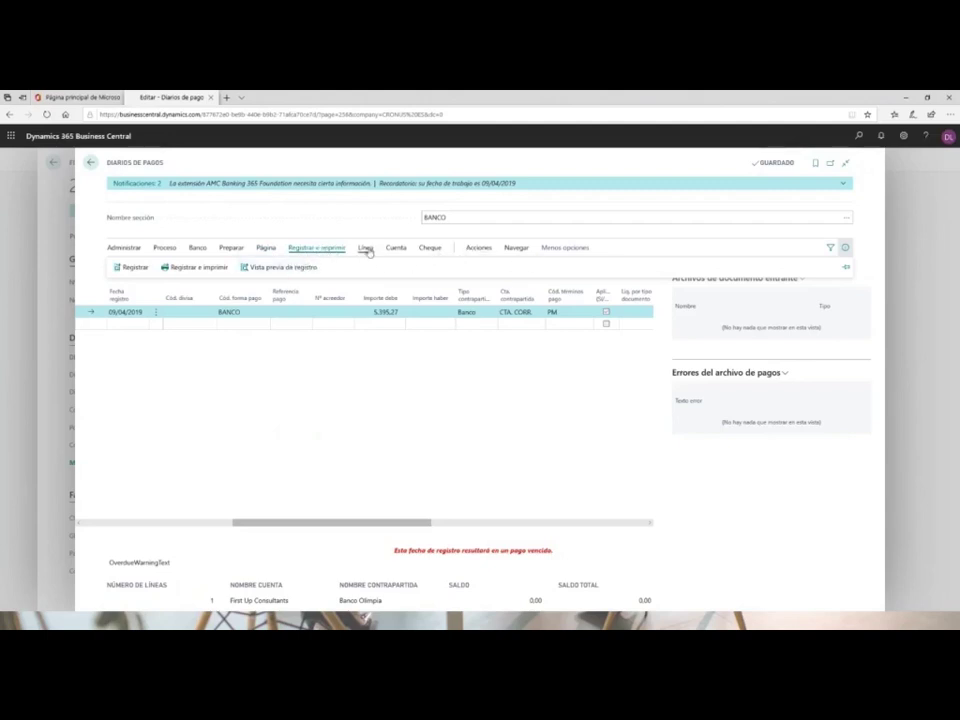
pyautogui.click(136, 268)
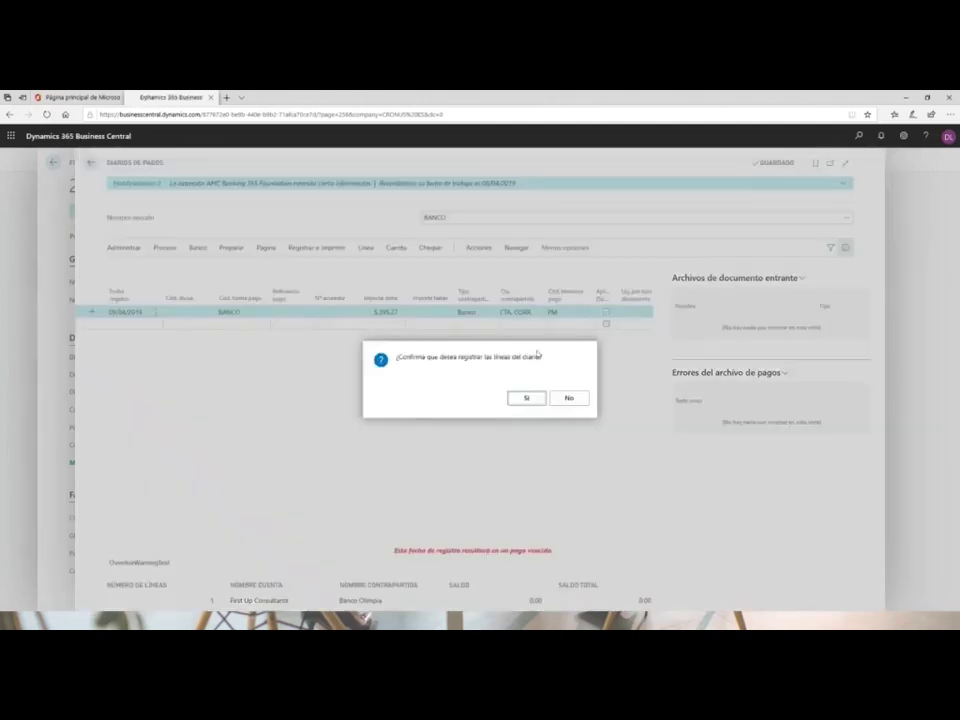
pyautogui.press('Return')
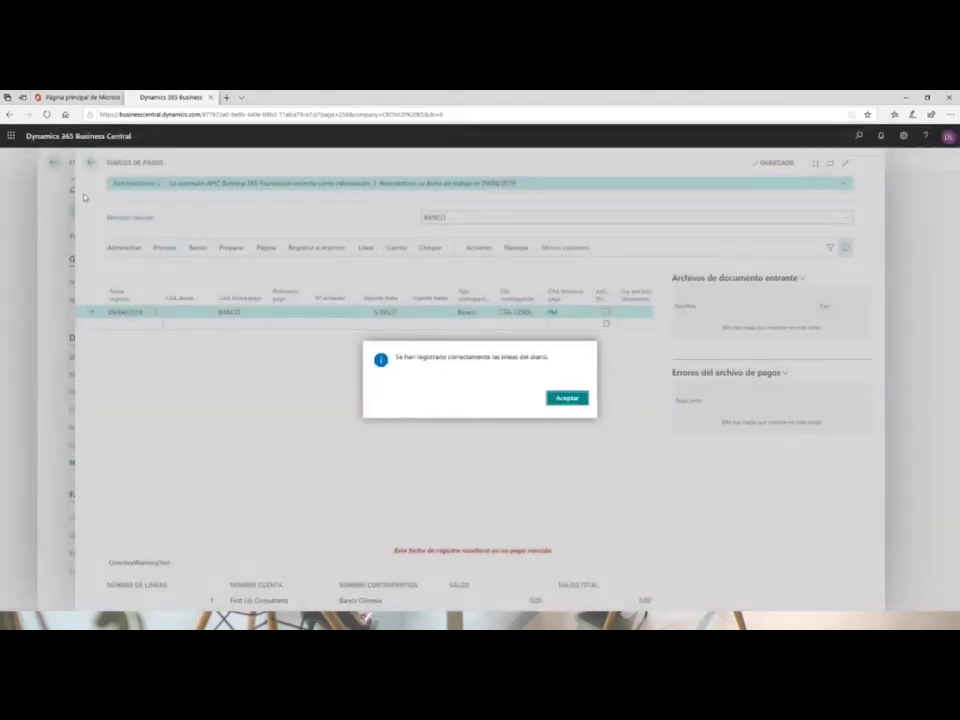
pyautogui.press('Return')
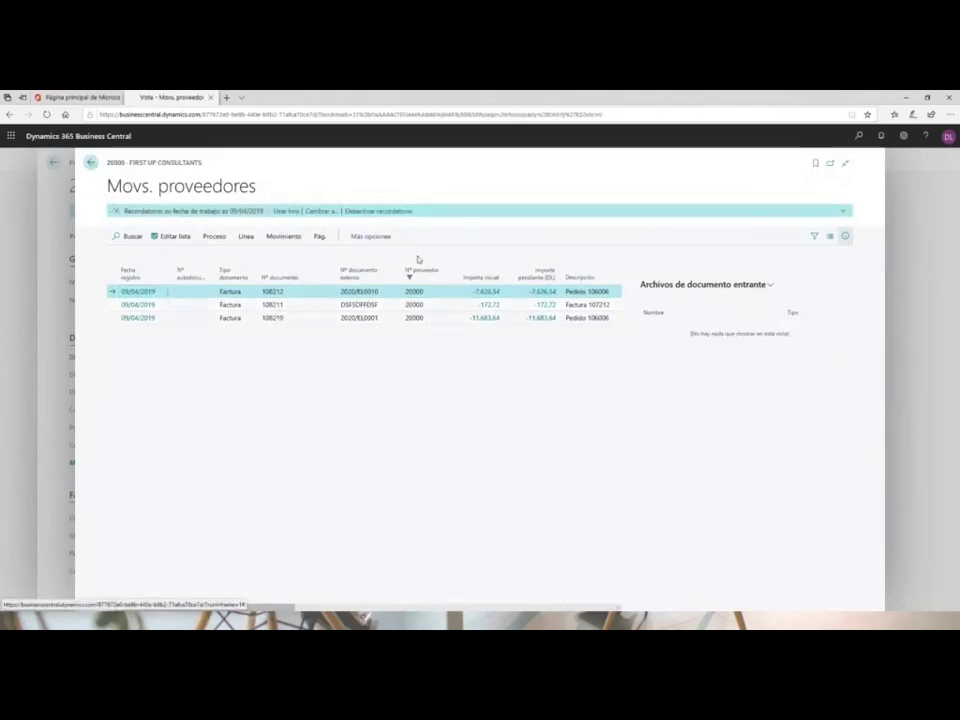
# Open the full list of vendor ledger entries from the First Up Consultants card.
pyautogui.click(330, 238)
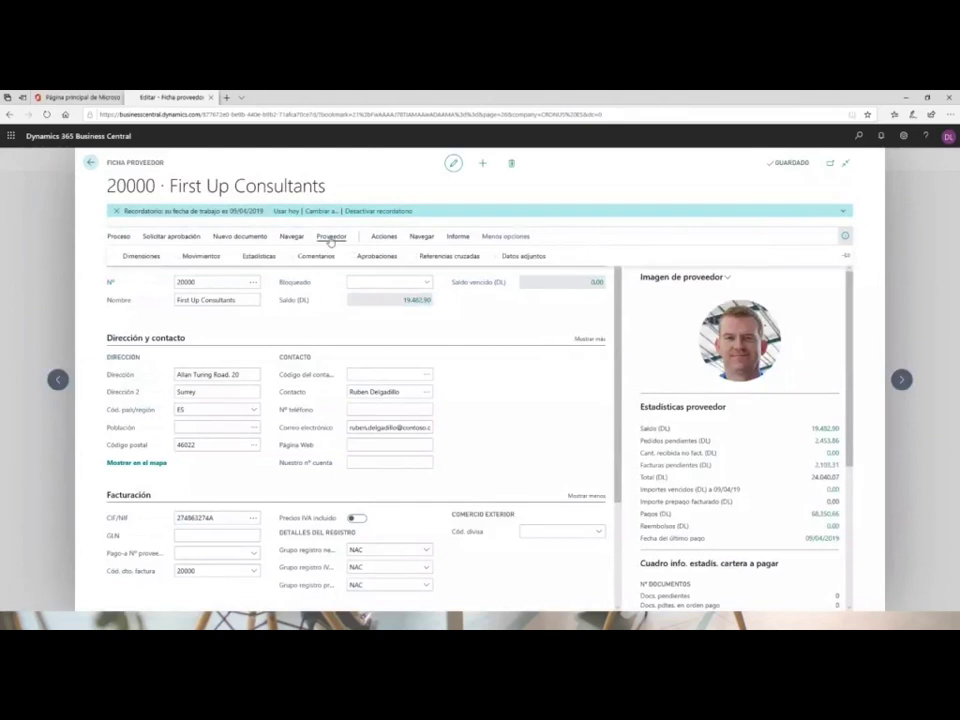
pyautogui.click(215, 257)
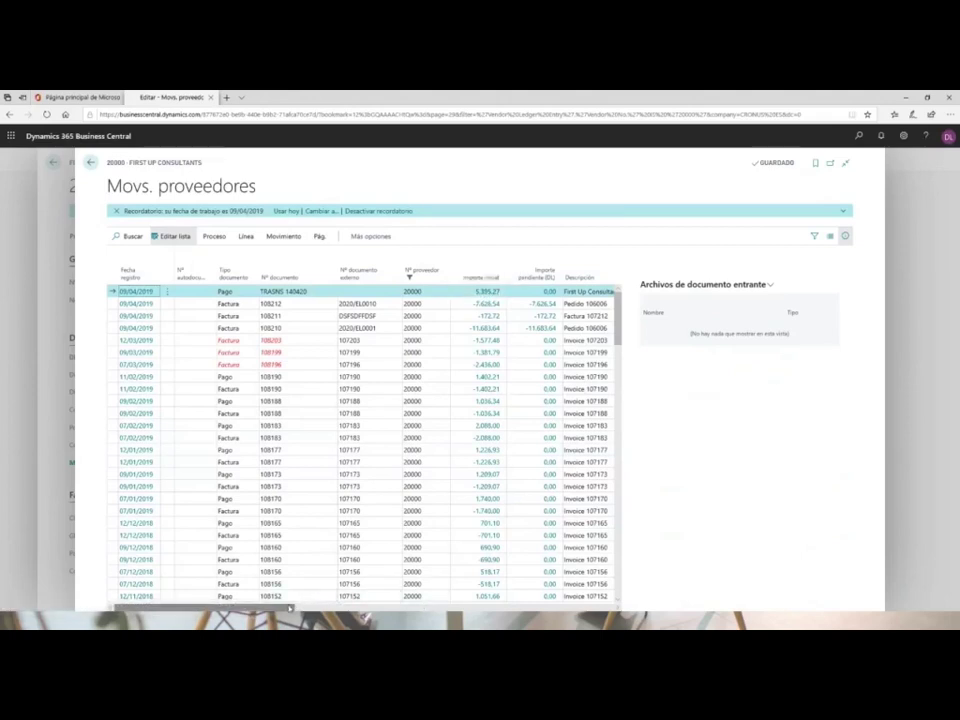
# Review the initial and pending amounts of First Up Consultants' ledger entries, and return to the vendor card.
pyautogui.hscroll(5, 568, 514)
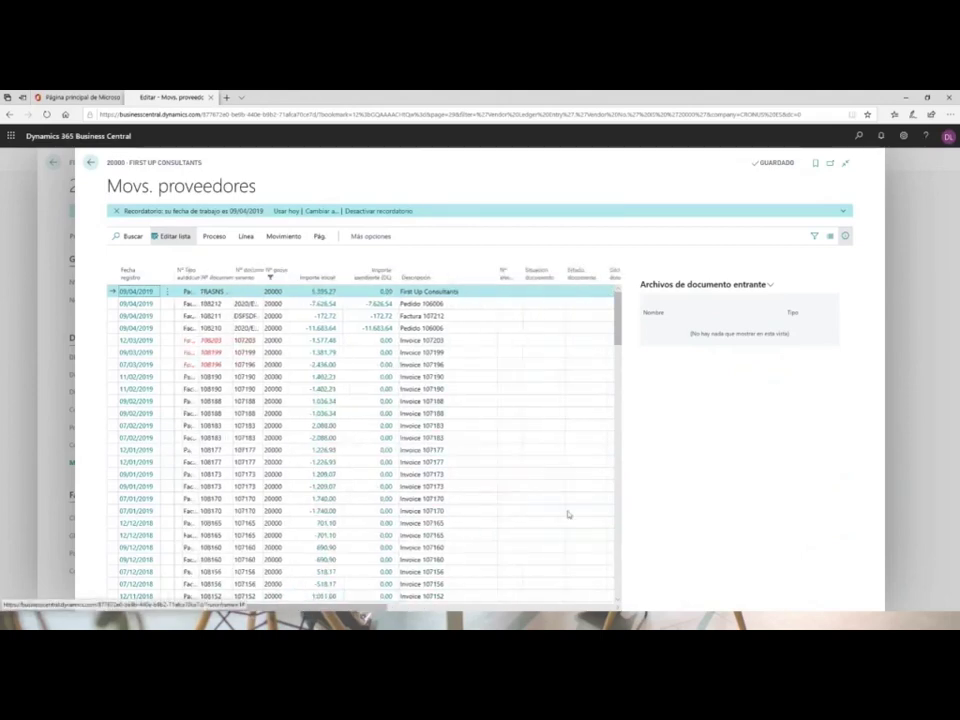
pyautogui.moveTo(369, 608); pyautogui.dragTo(292, 608)
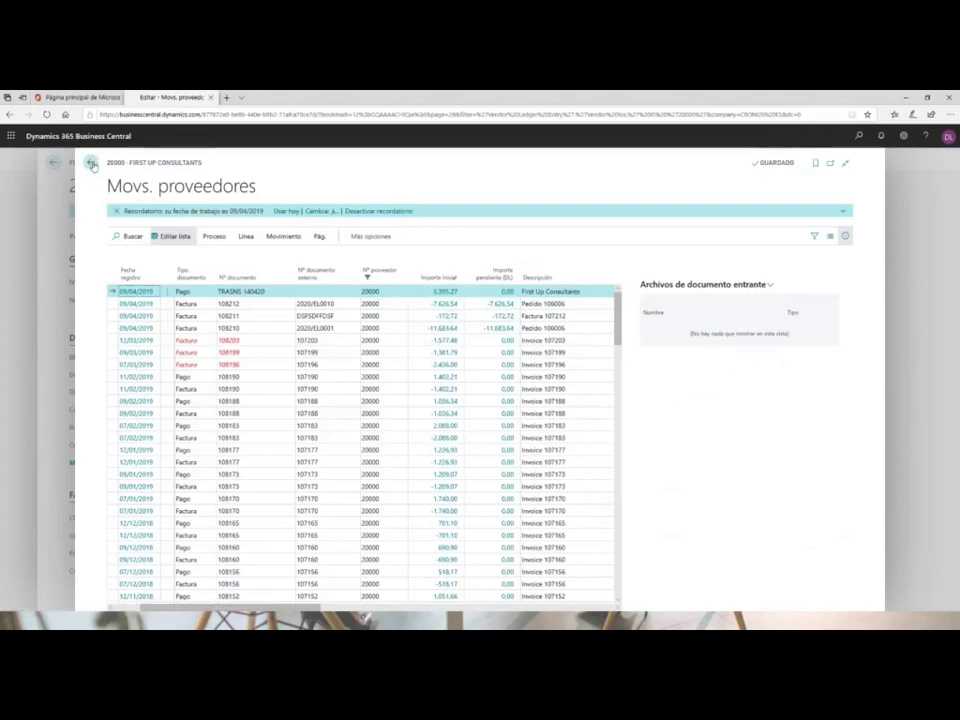
pyautogui.click(548, 297)
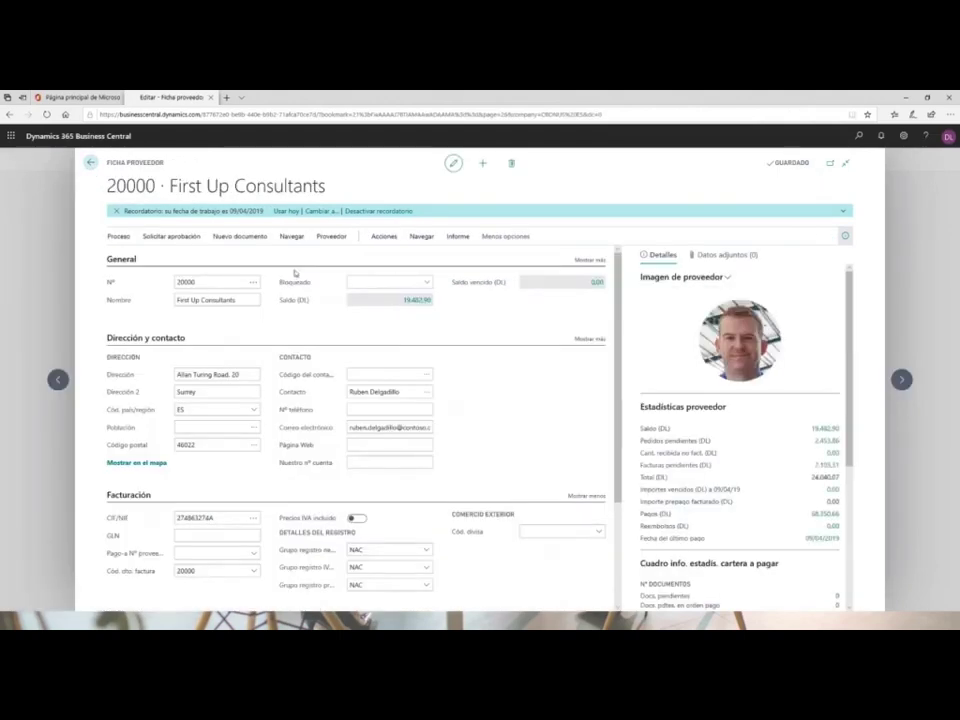
# Open the Proveedor - Saldo por fechas report for First Up Consultants, check the file types for sending it, and cancel.
pyautogui.click(462, 237)
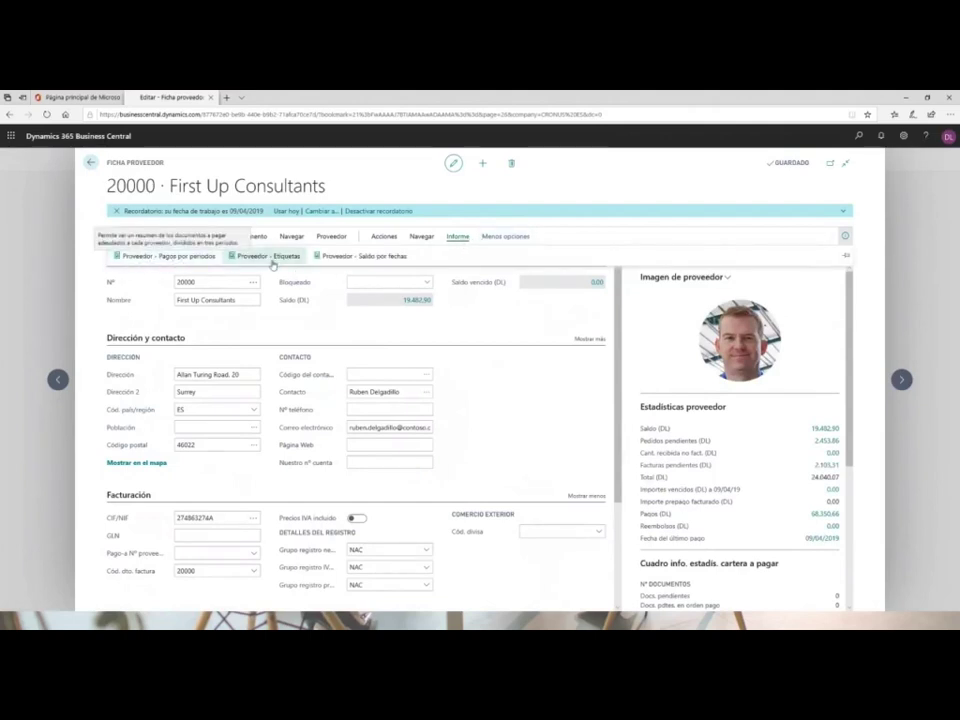
pyautogui.click(362, 259)
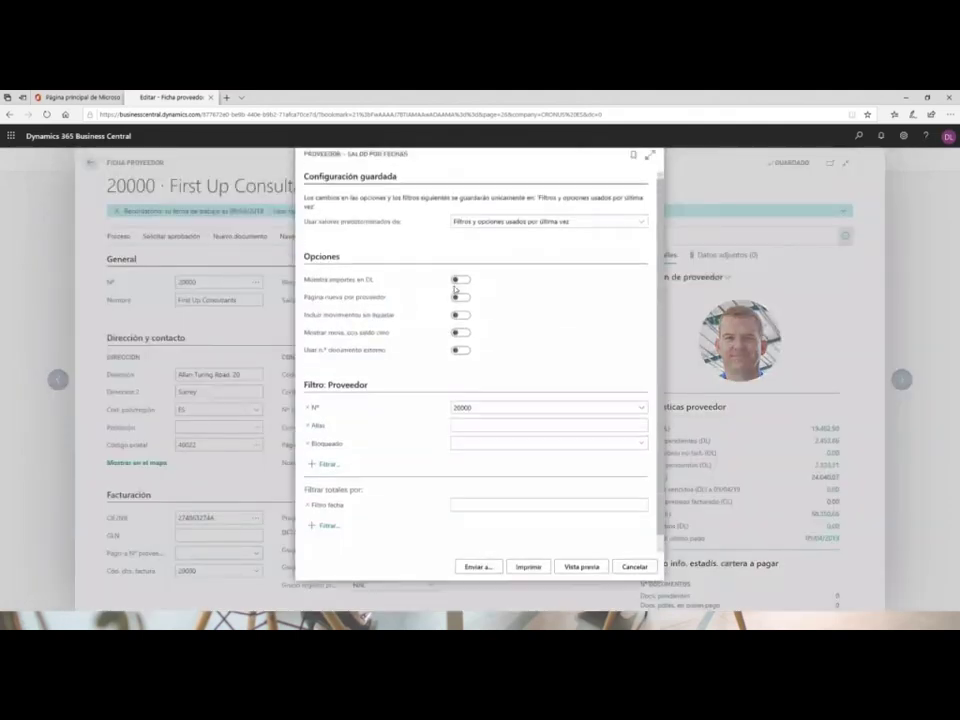
pyautogui.click(479, 577)
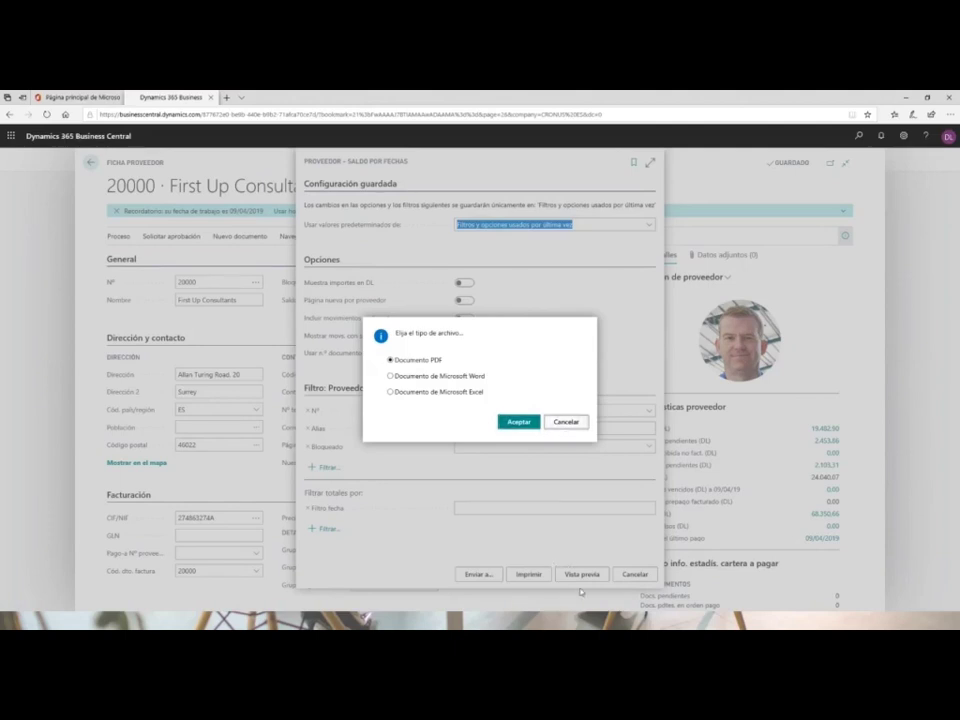
pyautogui.press('Escape')
# Try to preview the Proveedor - Saldo por fechas report without a date filter.
pyautogui.click(465, 238)
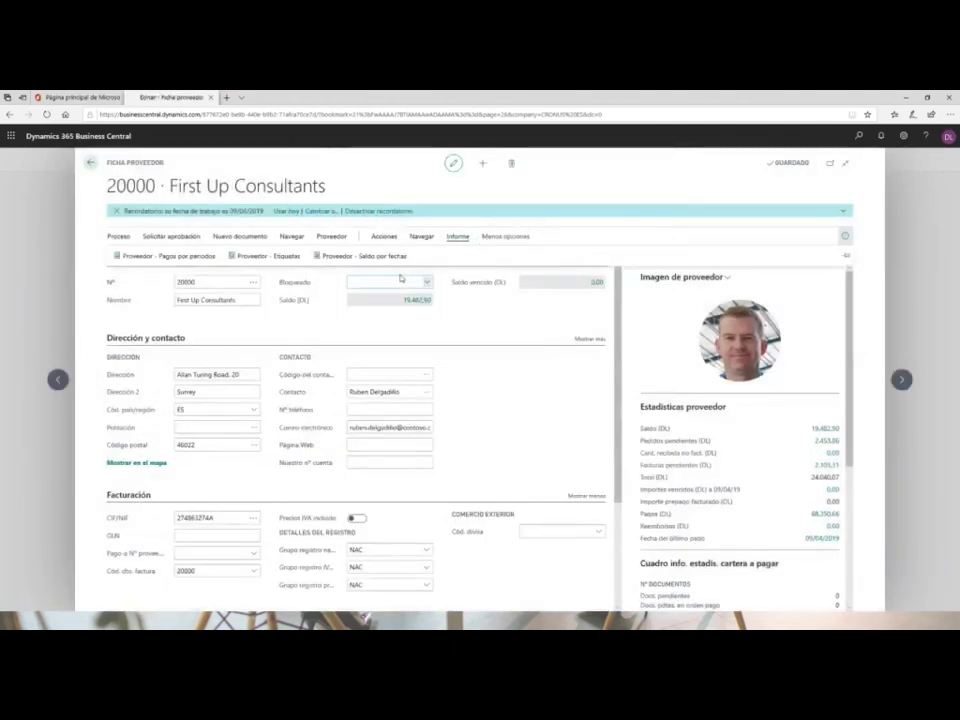
pyautogui.click(380, 258)
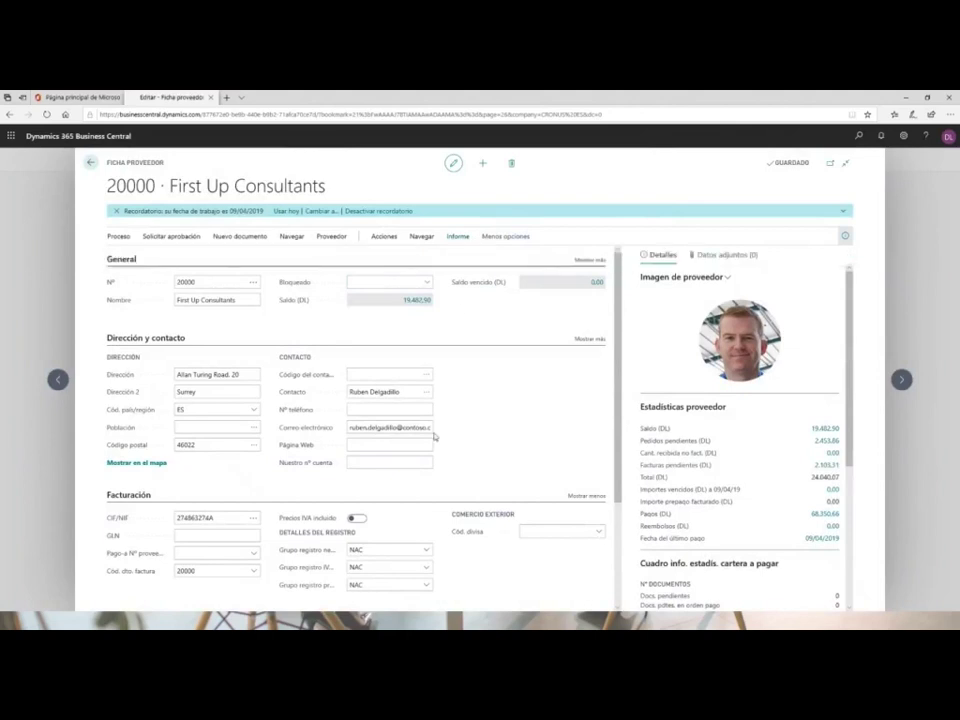
pyautogui.click(581, 574)
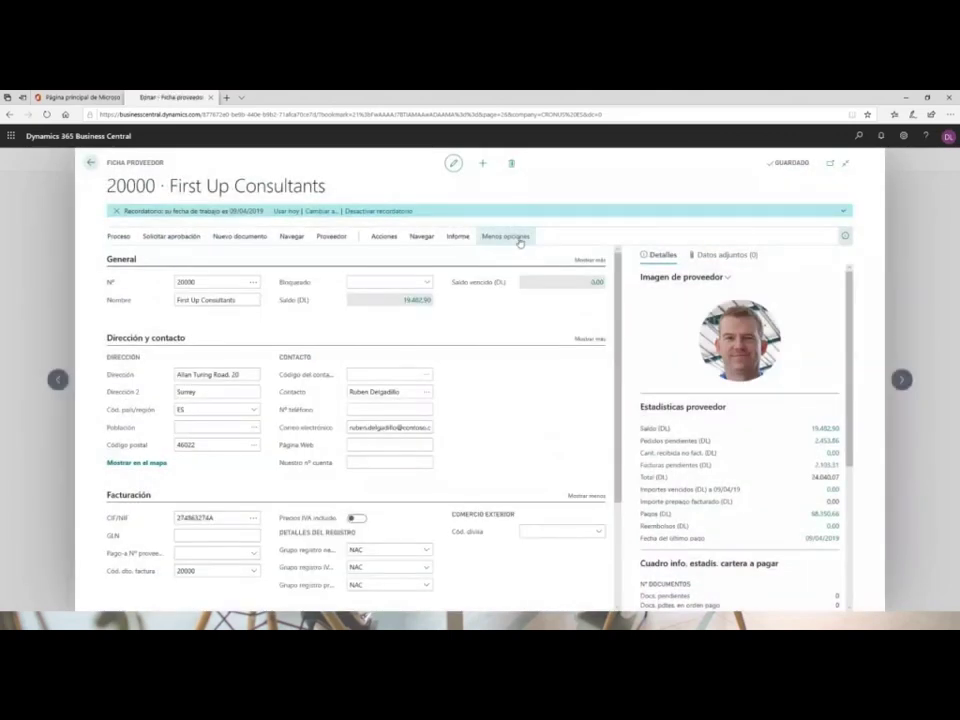
# Preview the Proveedor - Saldo por fechas report for First Up Consultants with date filter 01/01/19..31/12/19, and close the preview.
pyautogui.click(459, 240)
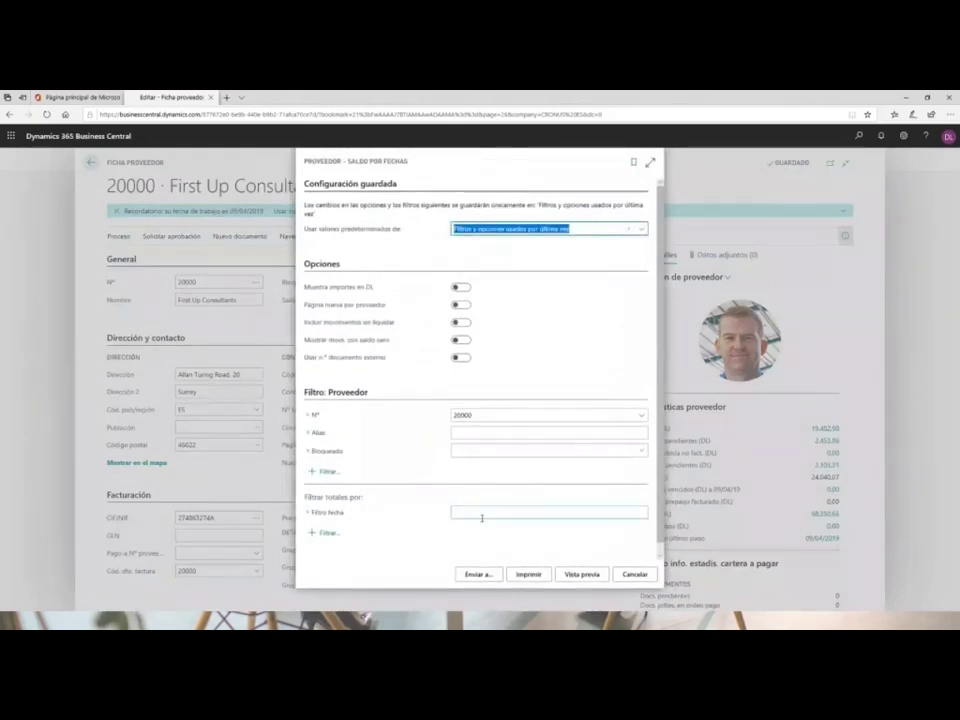
pyautogui.click(481, 515)
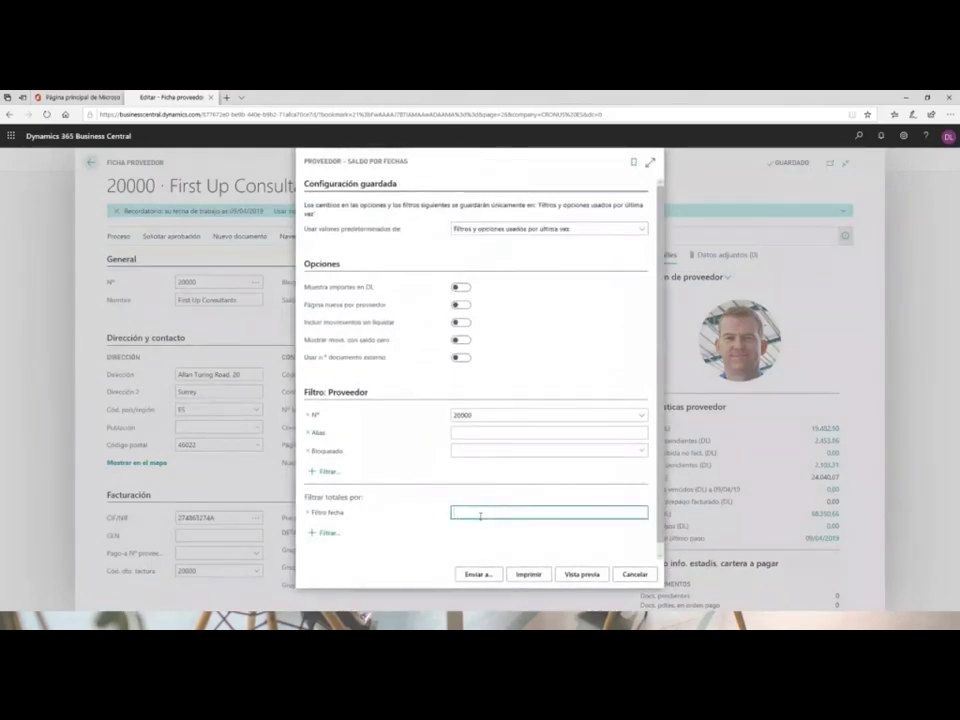
pyautogui.write('h')
pyautogui.write('0101')
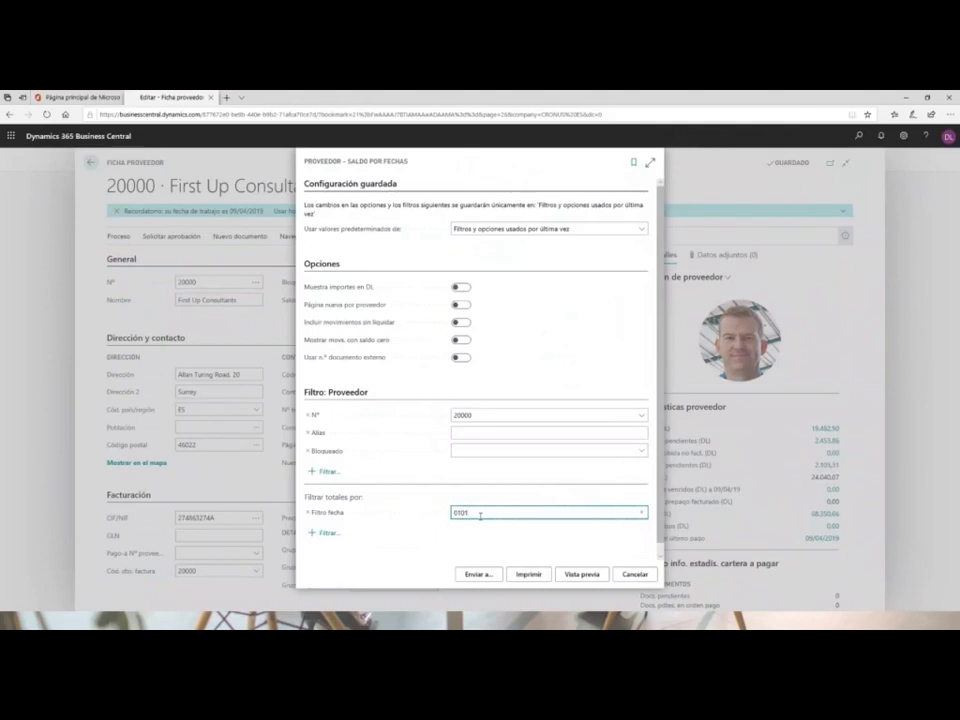
pyautogui.write('19..311219')
pyautogui.press('Tab')
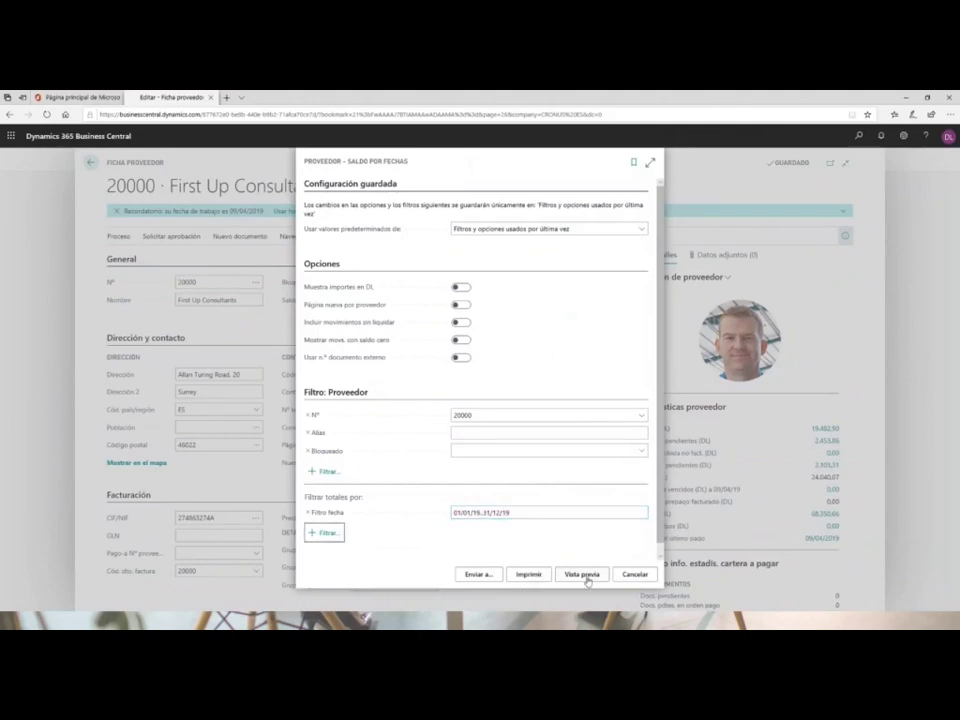
pyautogui.click(587, 576)
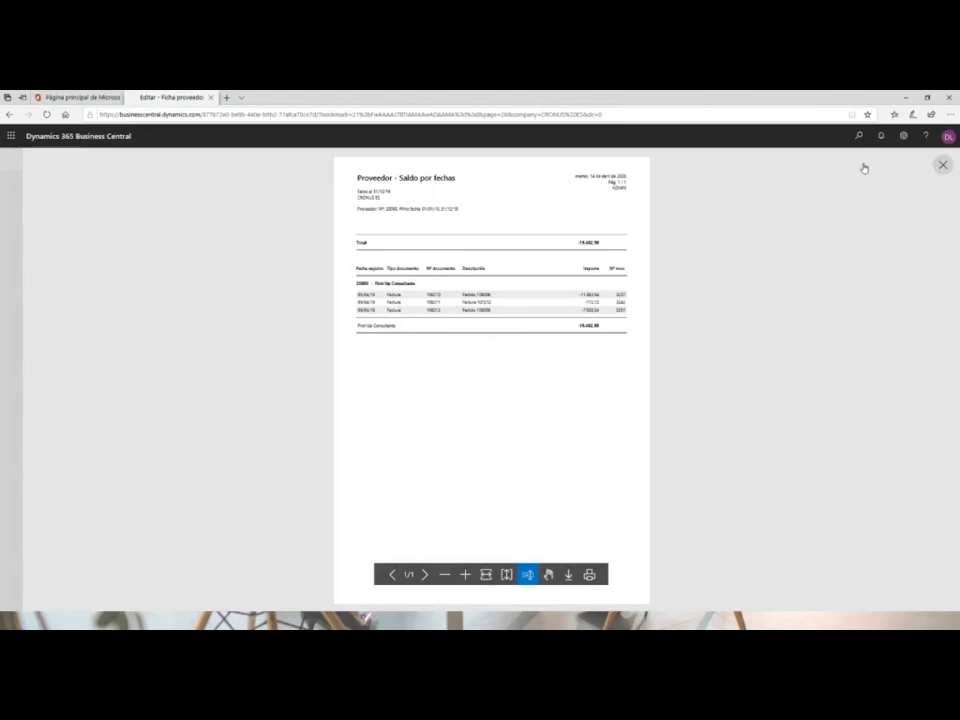
pyautogui.press('Escape')
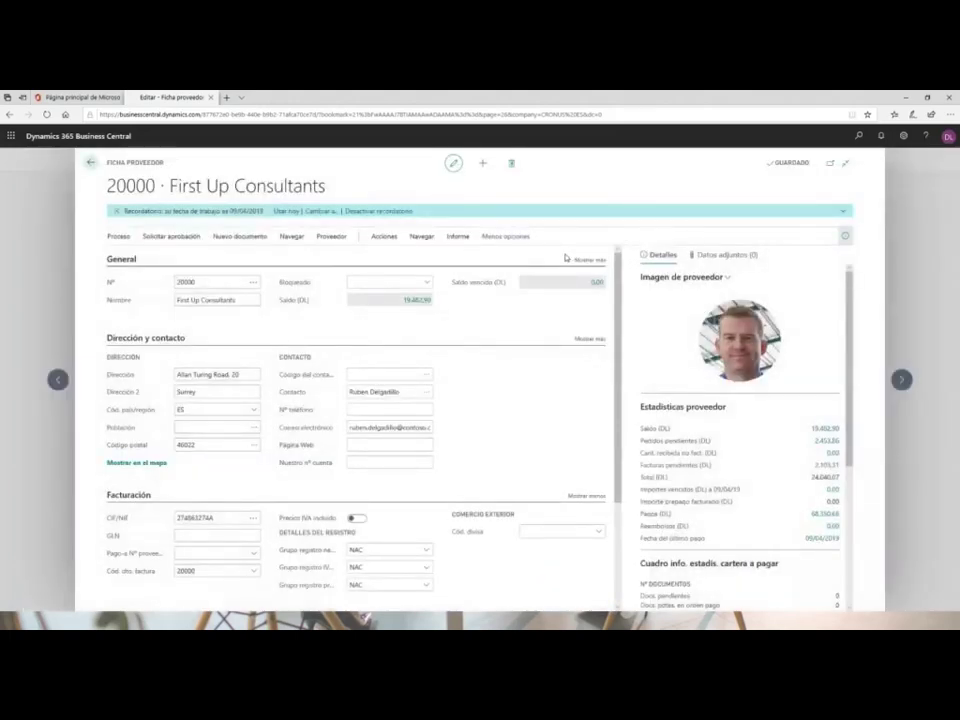